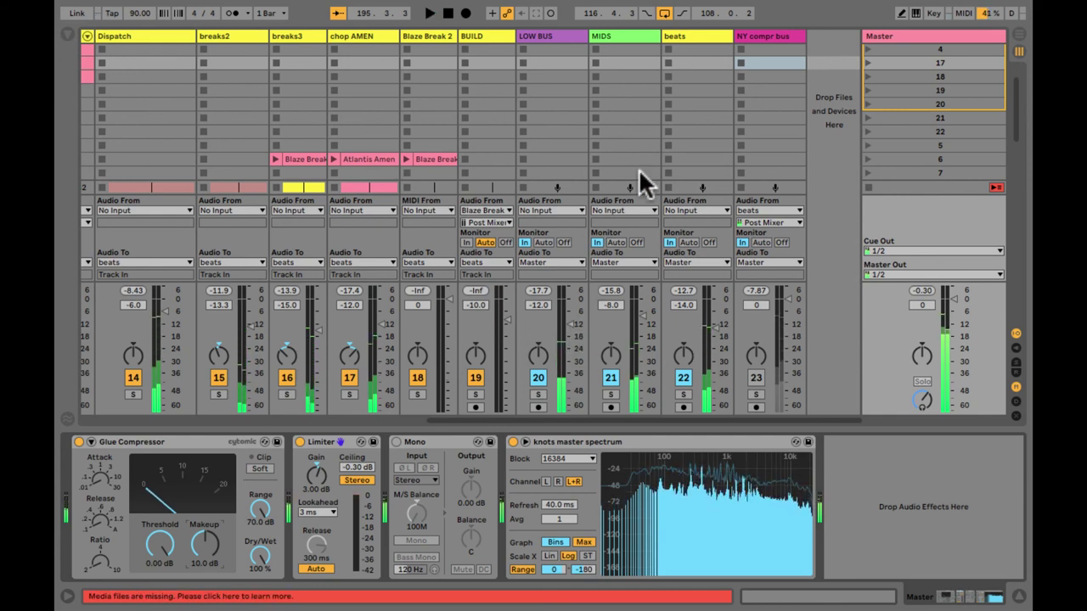
# Deactivate all return tracks from A DRUMVERB through F 1/4 delay %
pyautogui.hscroll(5, 639, 169)
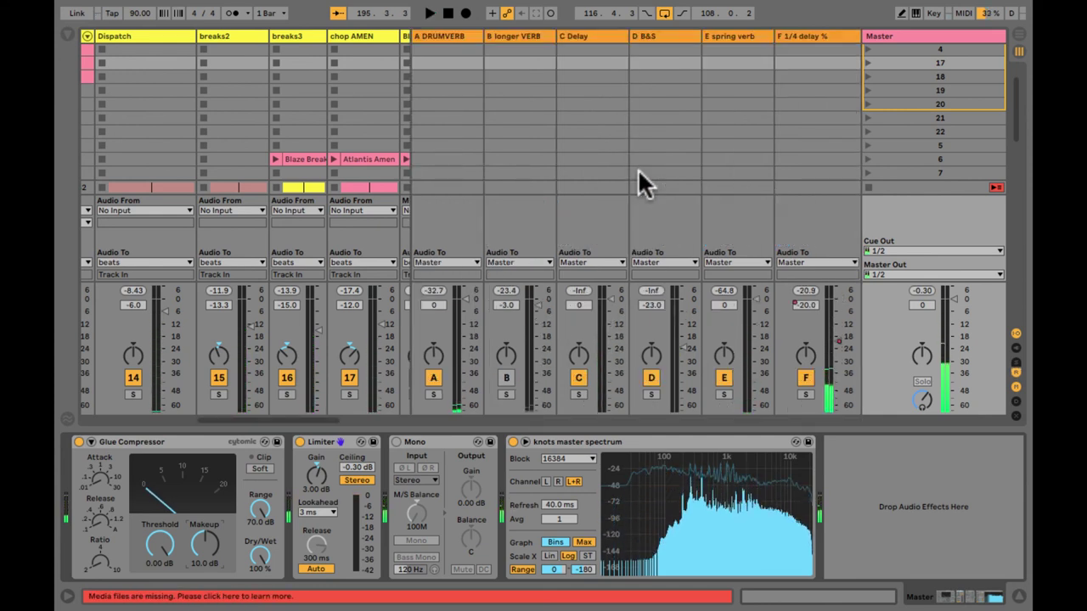
pyautogui.press('0')
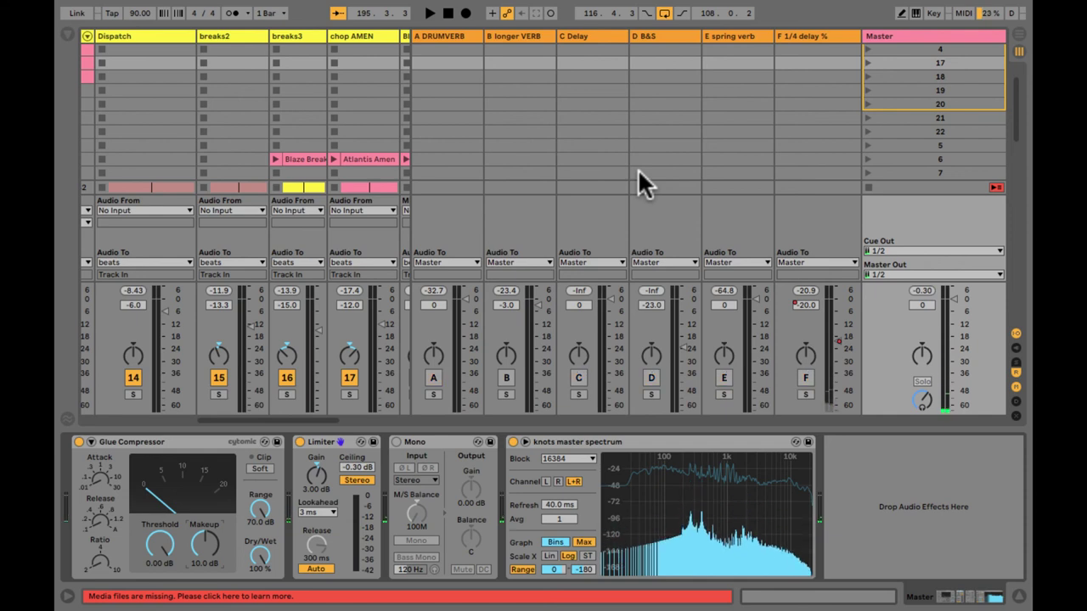
pyautogui.hscroll(-5, 638, 170)
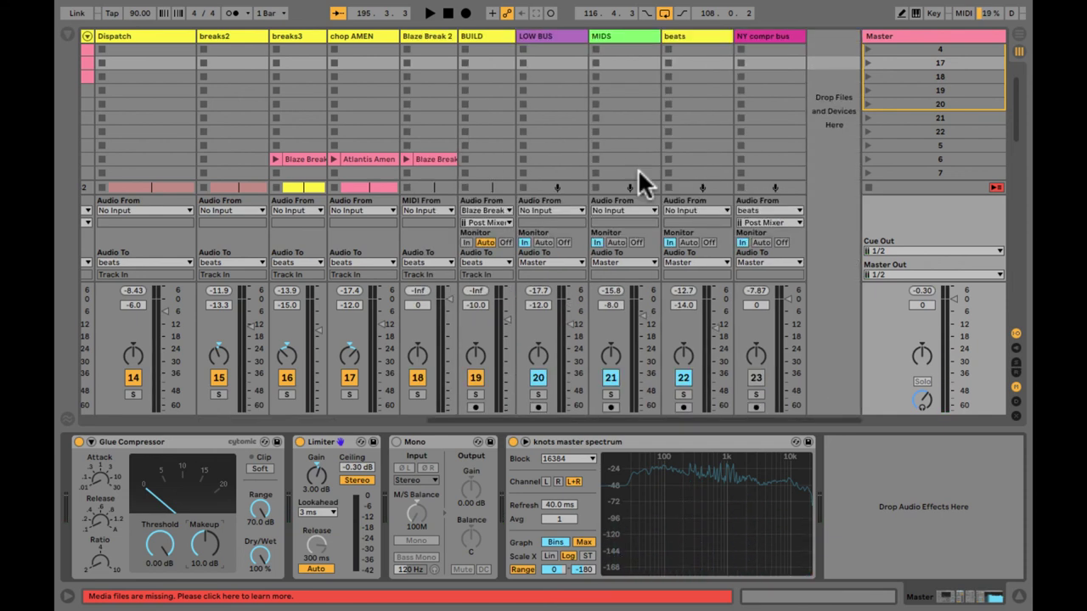
# Show the effect chain of the NY compr bus track and select its NY CompressionBuss rack
pyautogui.click(774, 36)
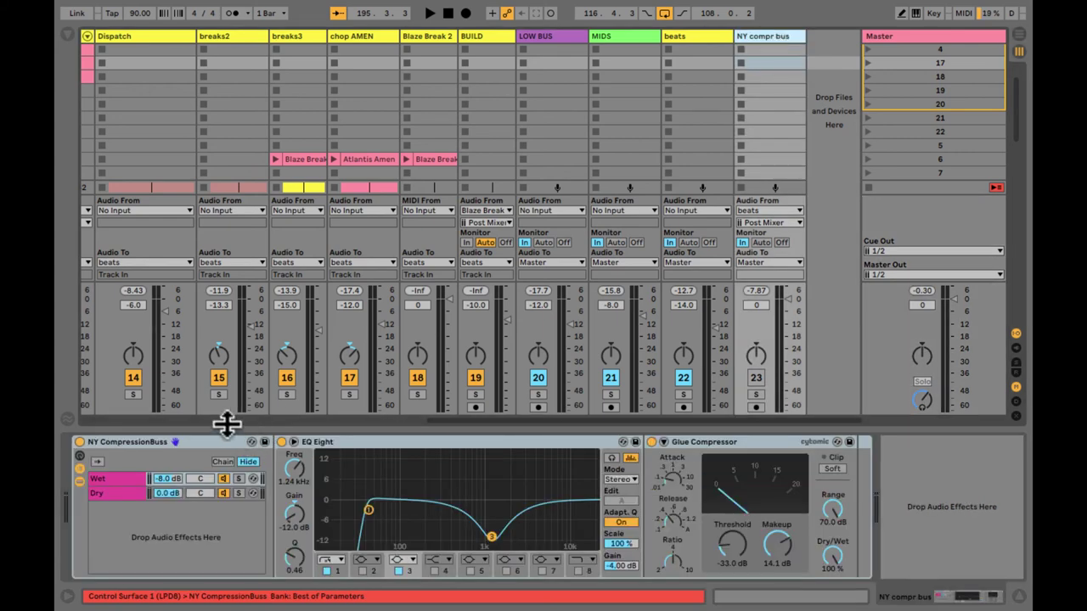
pyautogui.click(198, 443)
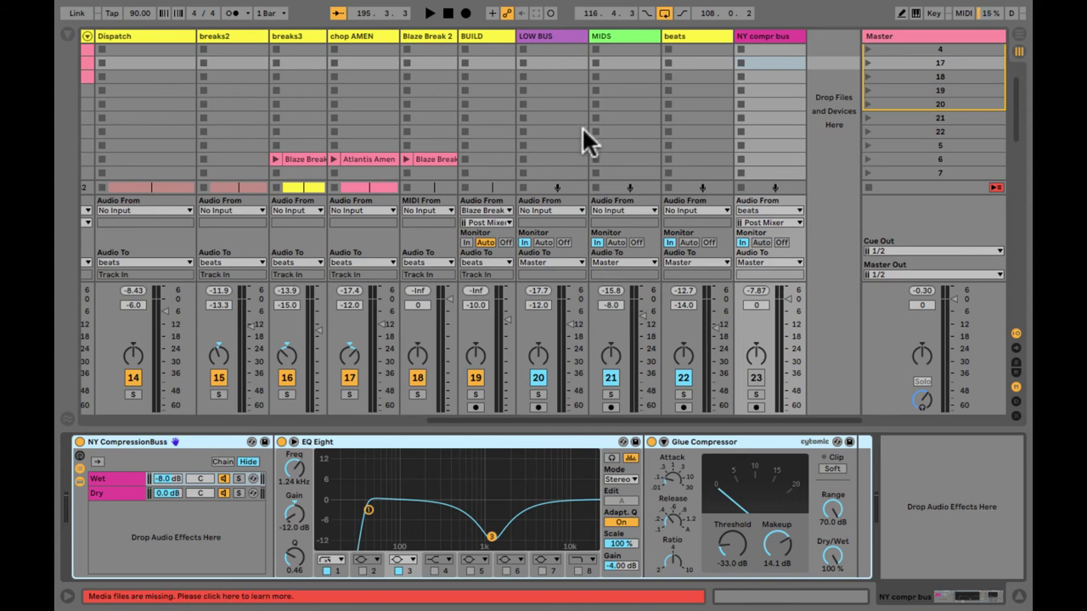
# Start playback and mute the MIDS and LOW BUS tracks, keeping the beats bus active
pyautogui.click(610, 378)
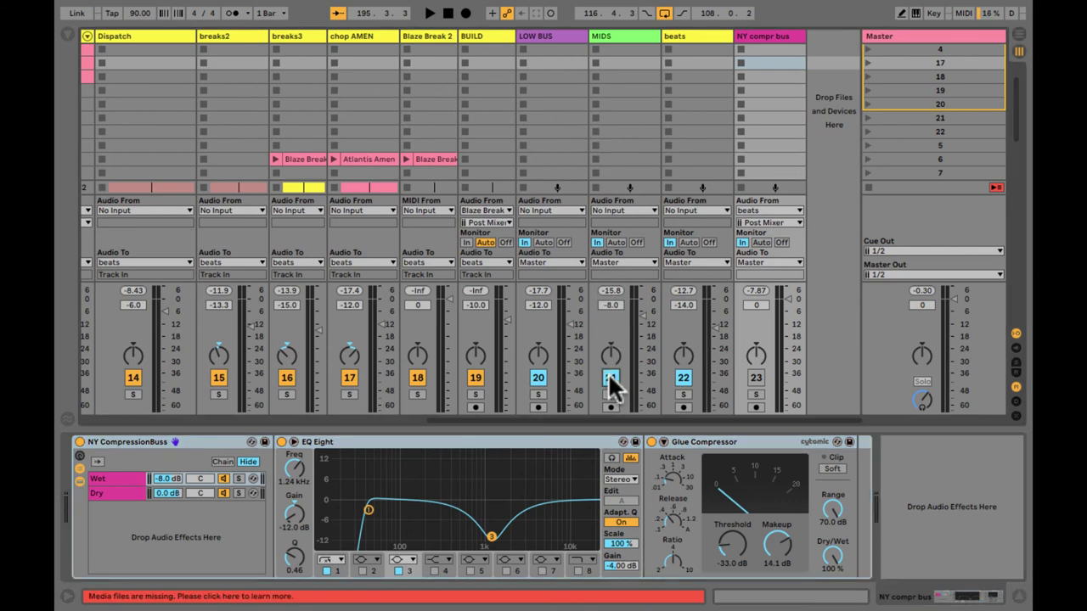
pyautogui.press('space')
pyautogui.click(683, 378)
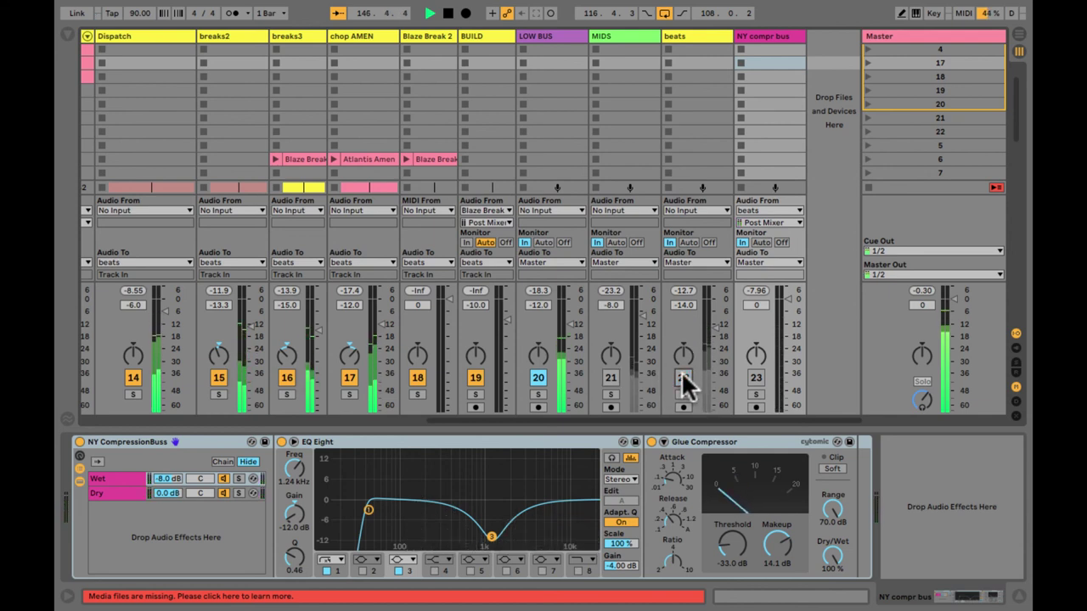
pyautogui.click(684, 379)
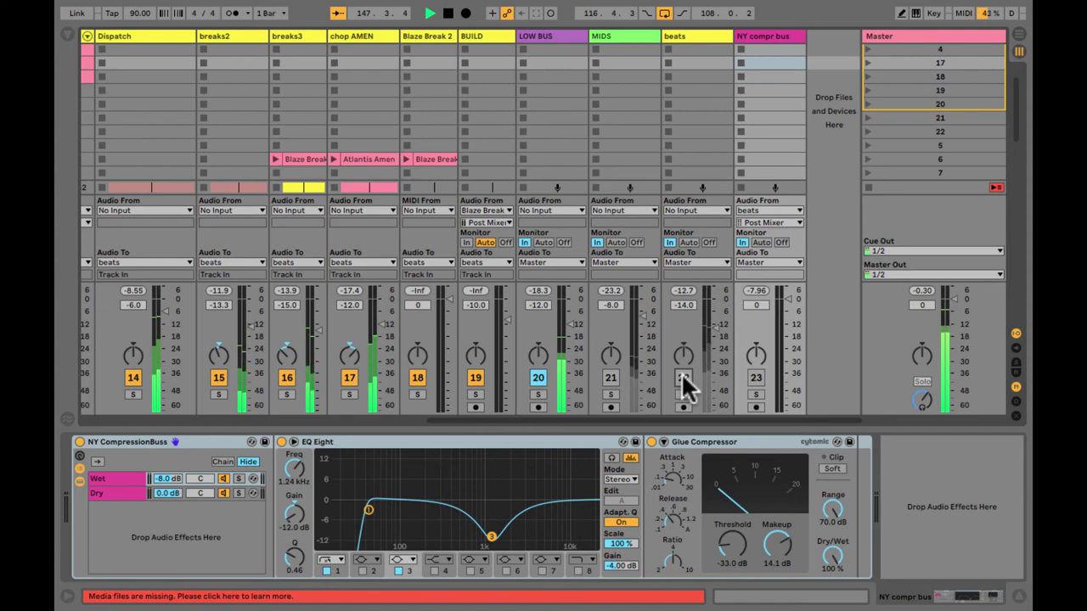
pyautogui.click(539, 380)
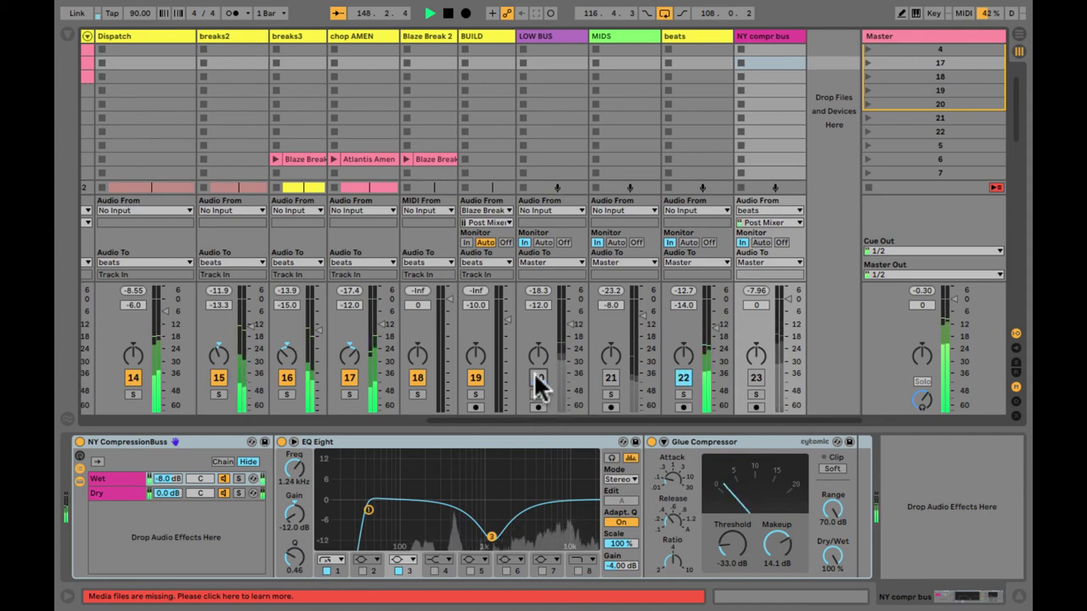
# Collapse IVGI in the beats track's effect chain and compare the sound with the whole rack bypassed and re-enabled
pyautogui.click(680, 34)
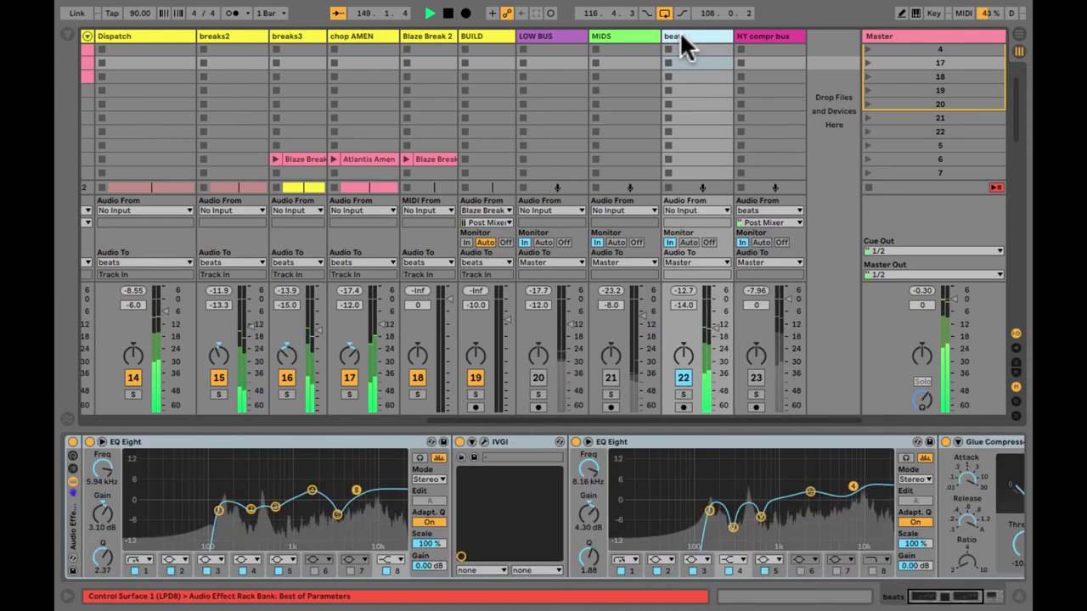
pyautogui.doubleClick(516, 443)
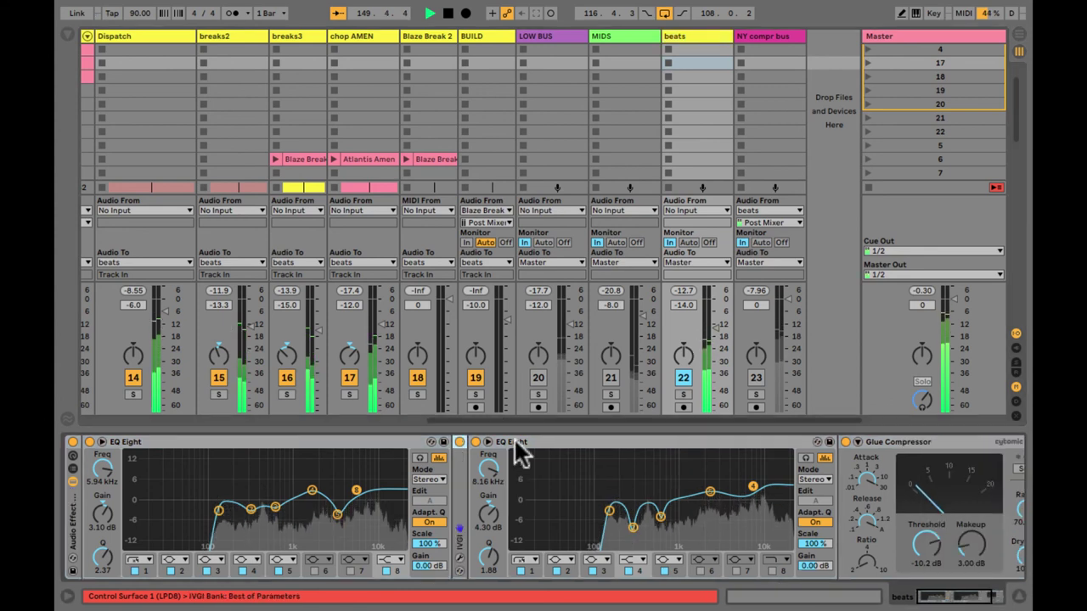
pyautogui.hscroll(3, 494, 444)
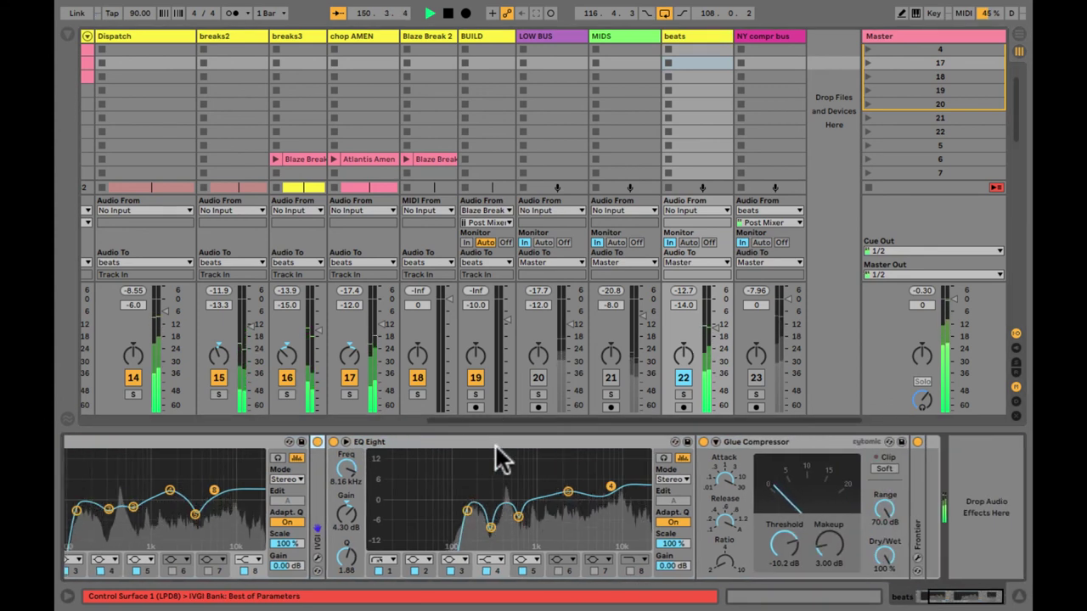
pyautogui.hscroll(-4, 496, 446)
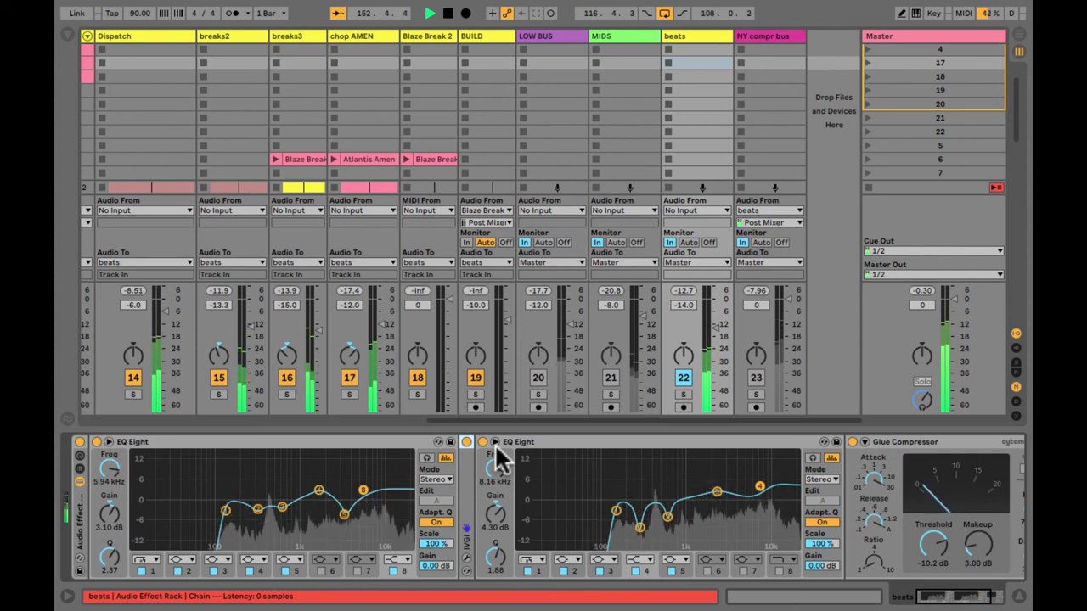
pyautogui.click(78, 442)
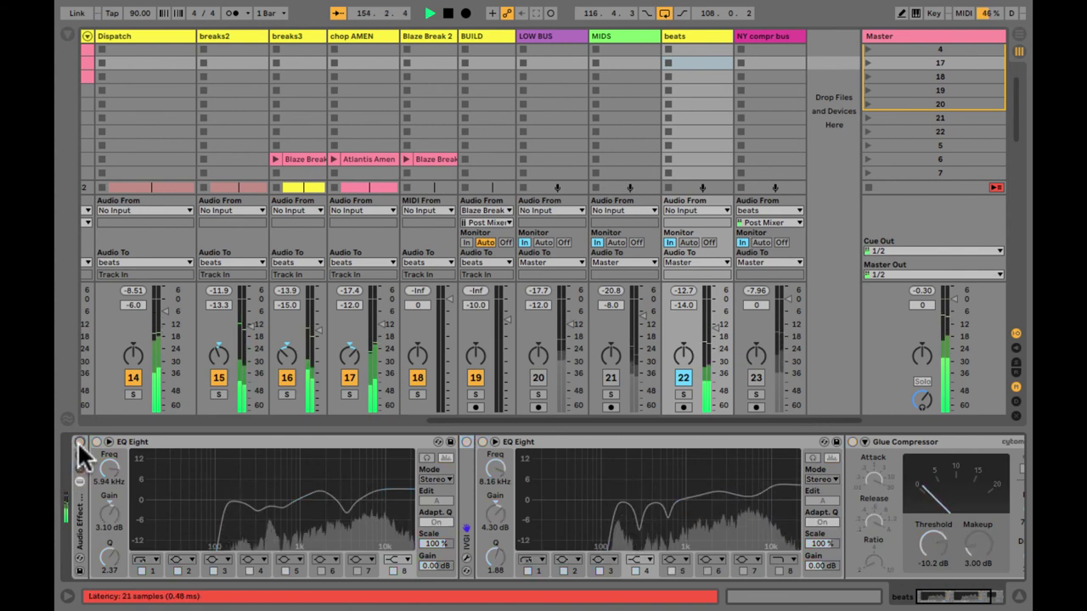
pyautogui.click(78, 441)
# Turn off the Glue Compressor, Frontier and IVGI devices in the beats track's rack
pyautogui.hscroll(3, 660, 504)
pyautogui.click(704, 441)
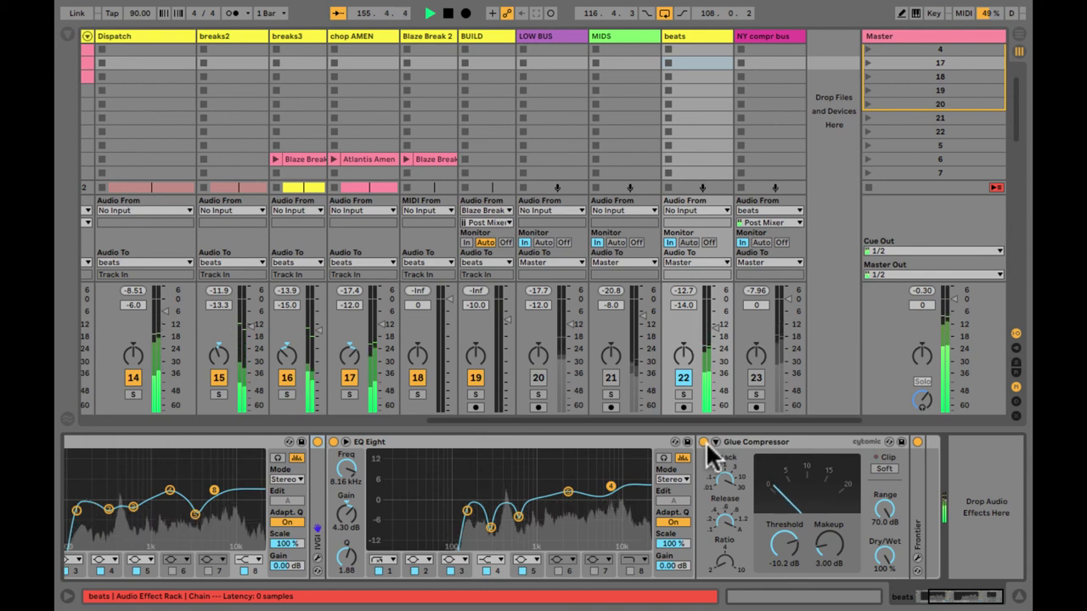
pyautogui.click(917, 442)
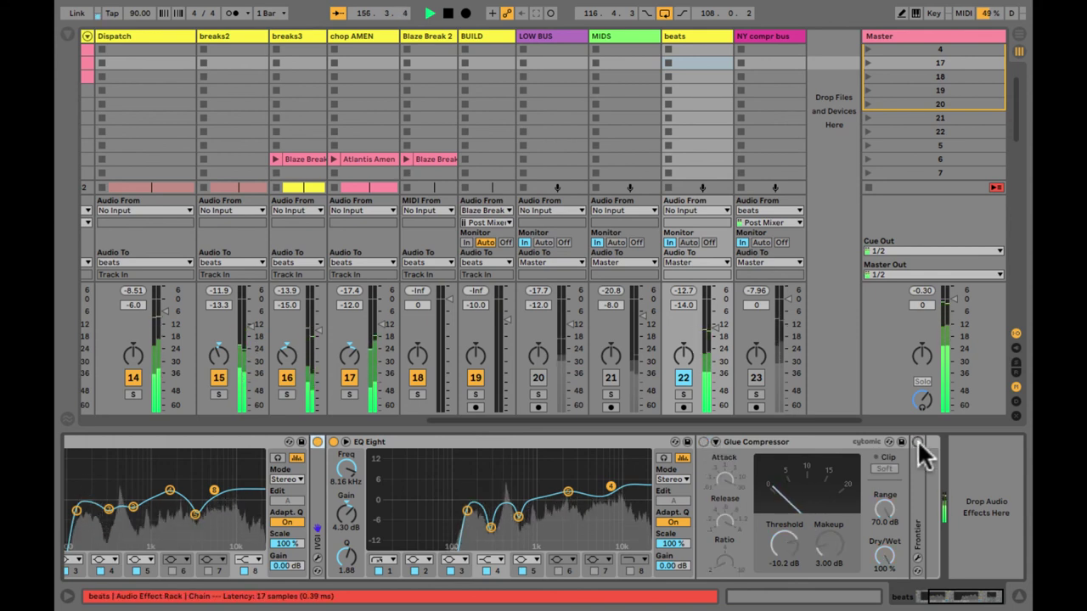
pyautogui.hscroll(-3, 628, 481)
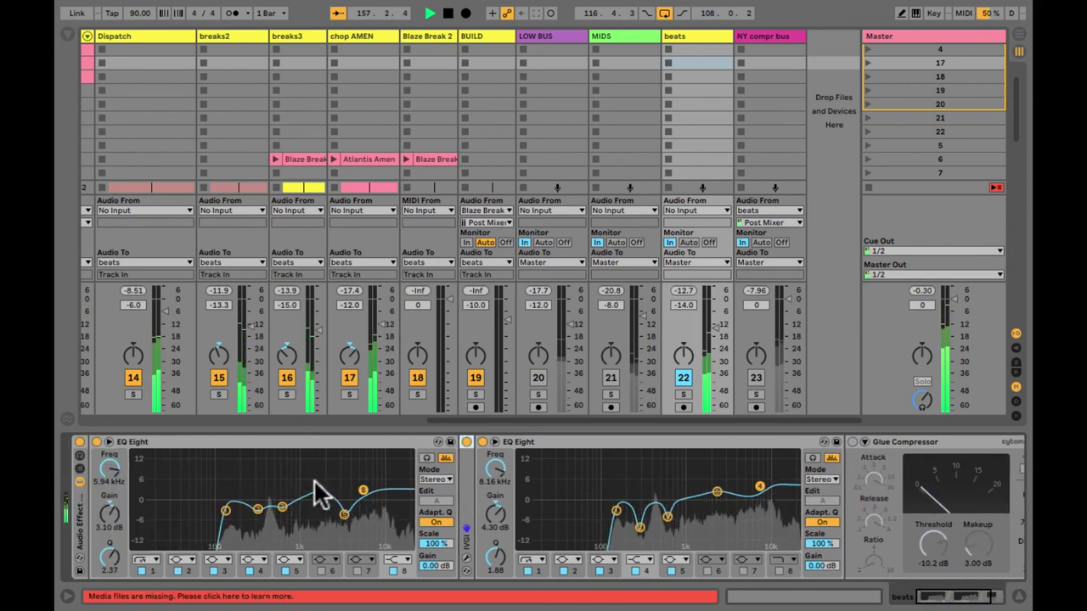
pyautogui.click(466, 443)
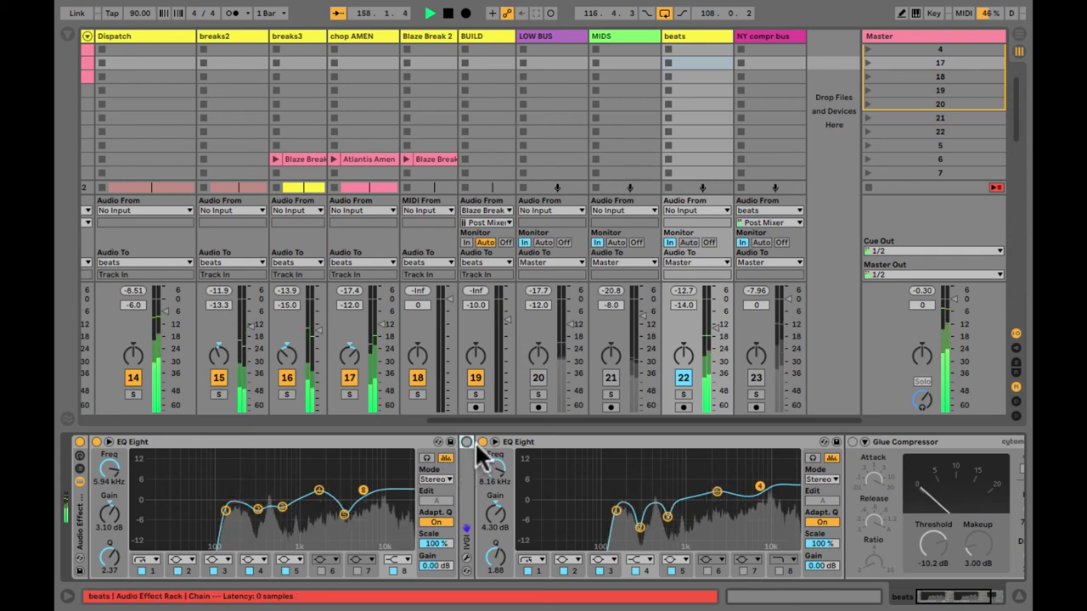
# Audition the two EQ Eights on the beats track by bypassing and re-enabling them, and stop playback
pyautogui.click(481, 442)
pyautogui.click(481, 442)
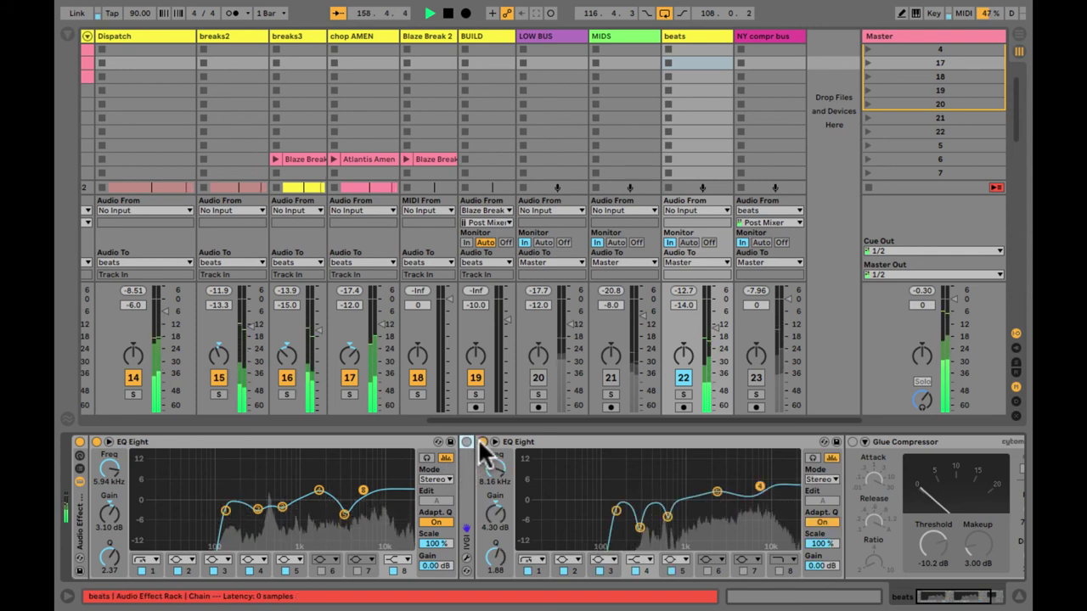
pyautogui.click(96, 441)
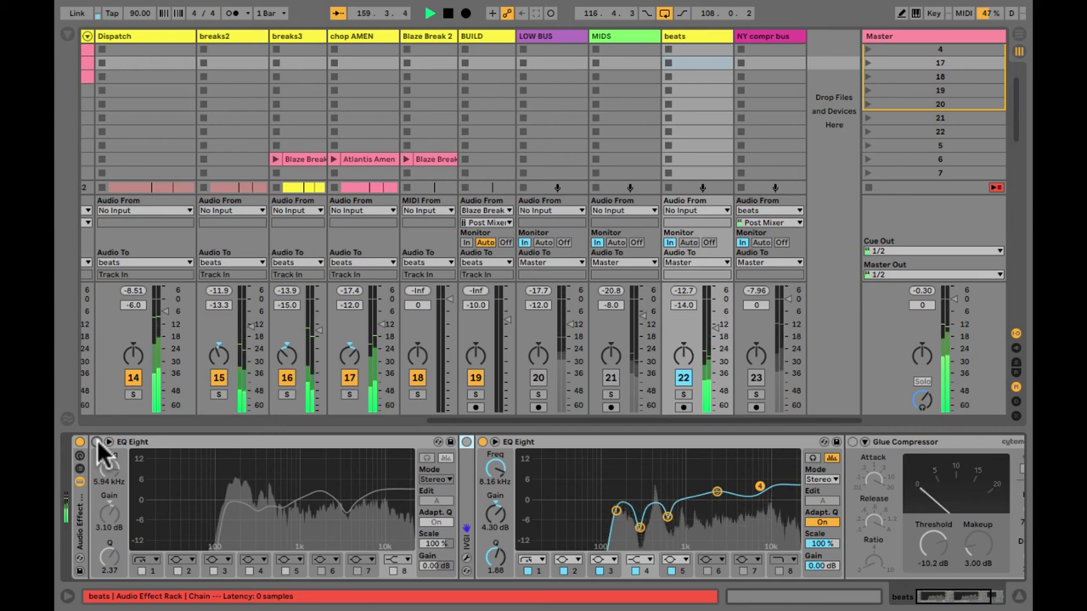
pyautogui.click(96, 442)
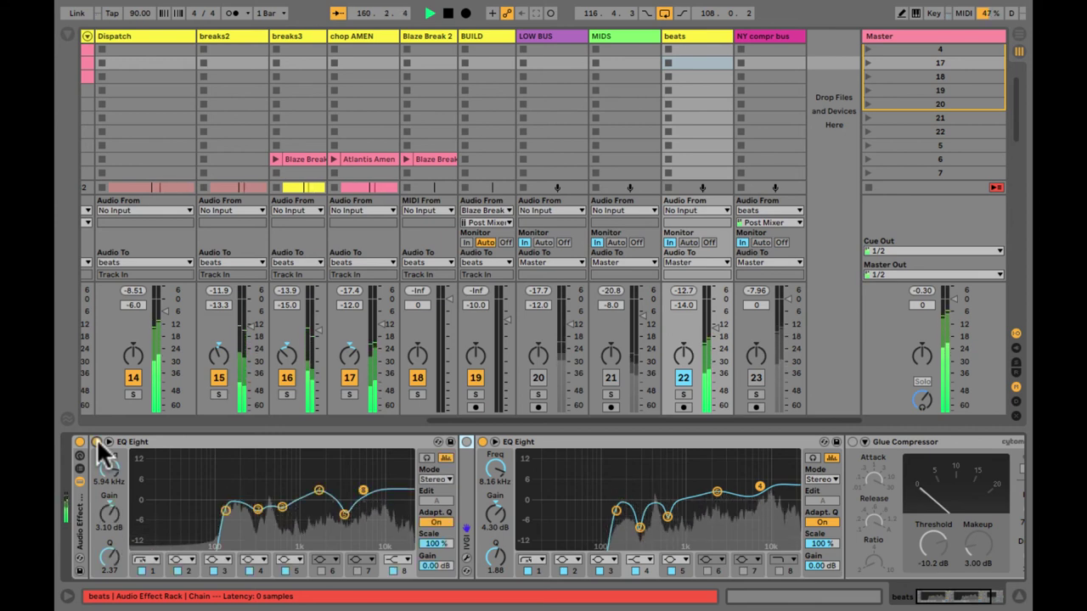
pyautogui.press('space')
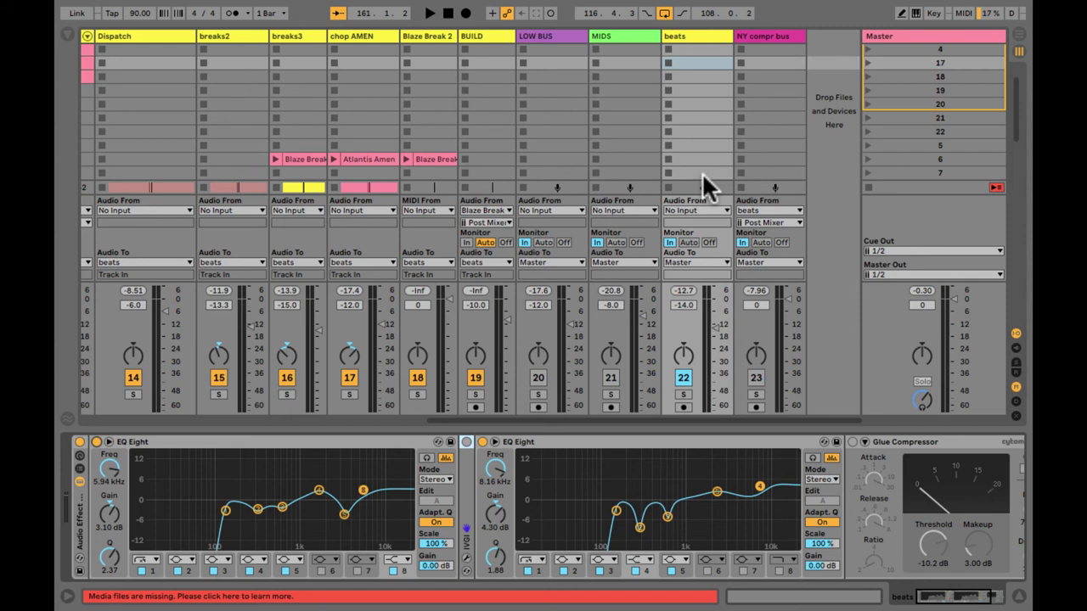
pyautogui.moveTo(85, 5)
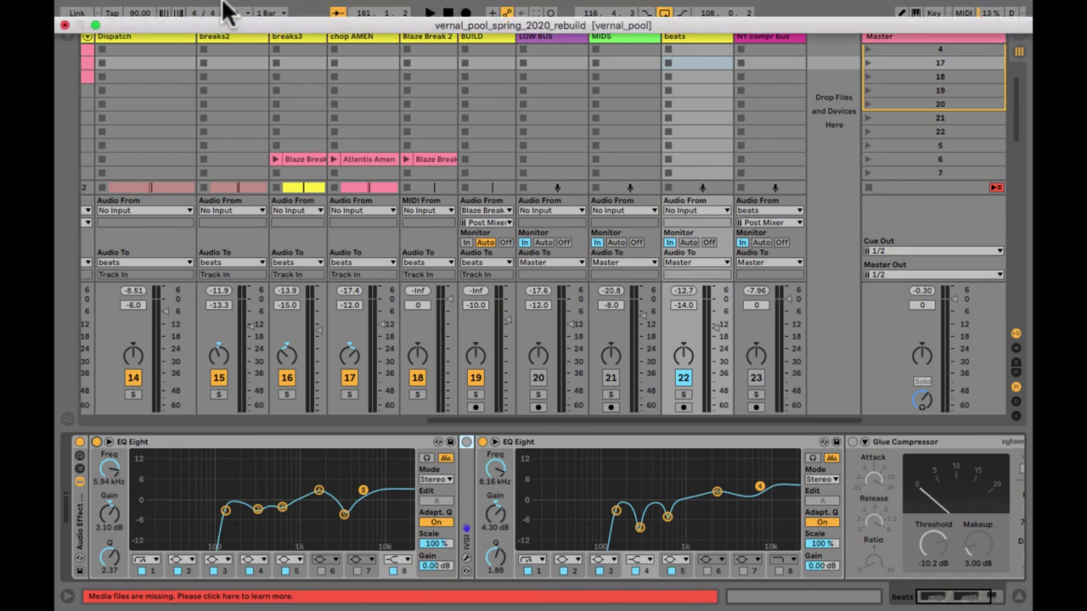
pyautogui.click(255, 8)
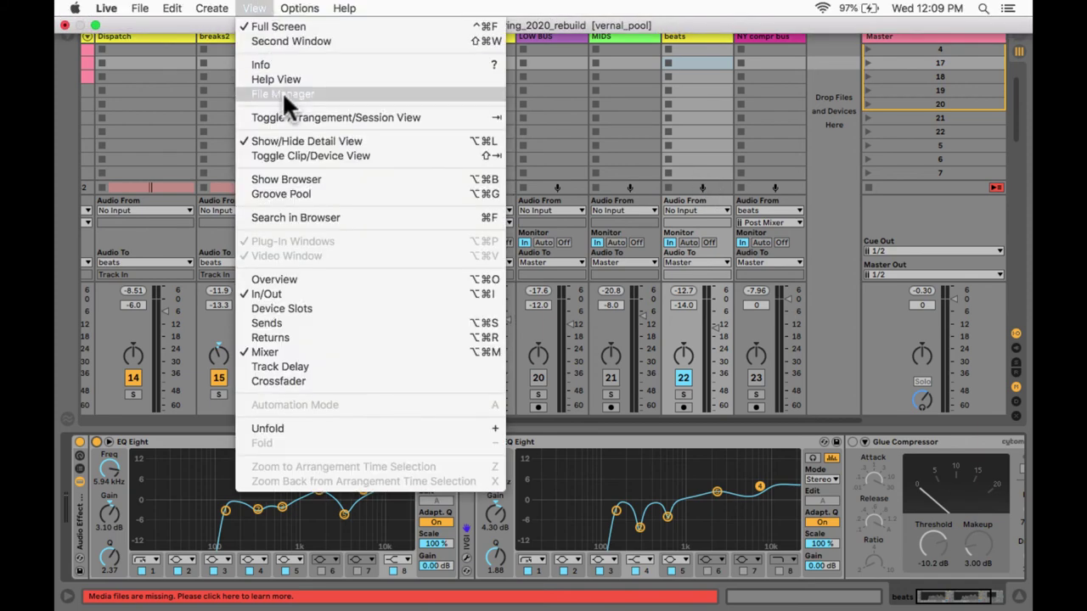
pyautogui.click(283, 94)
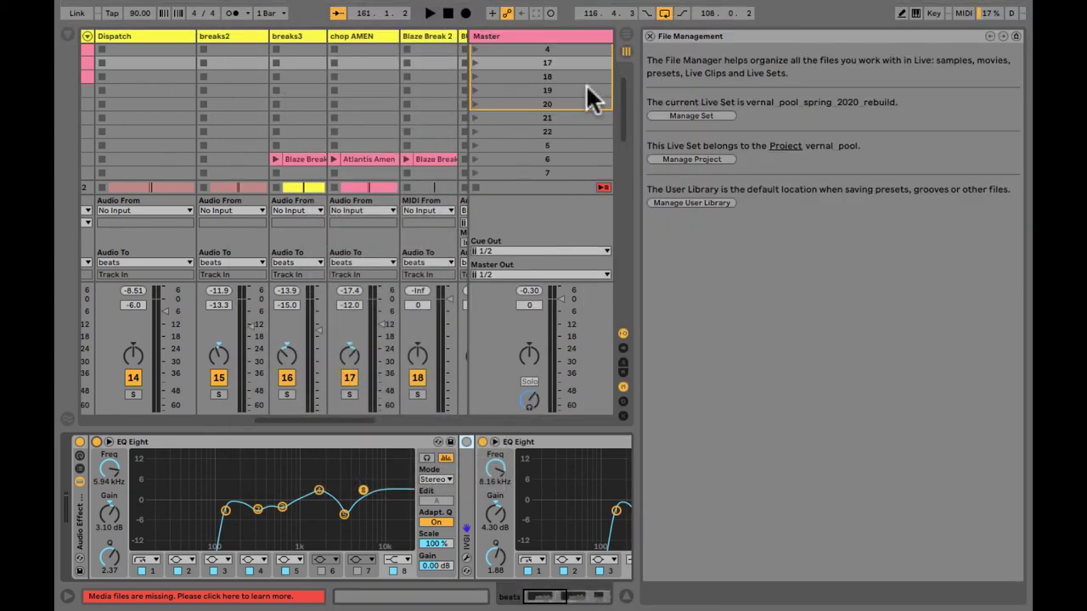
pyautogui.click(650, 36)
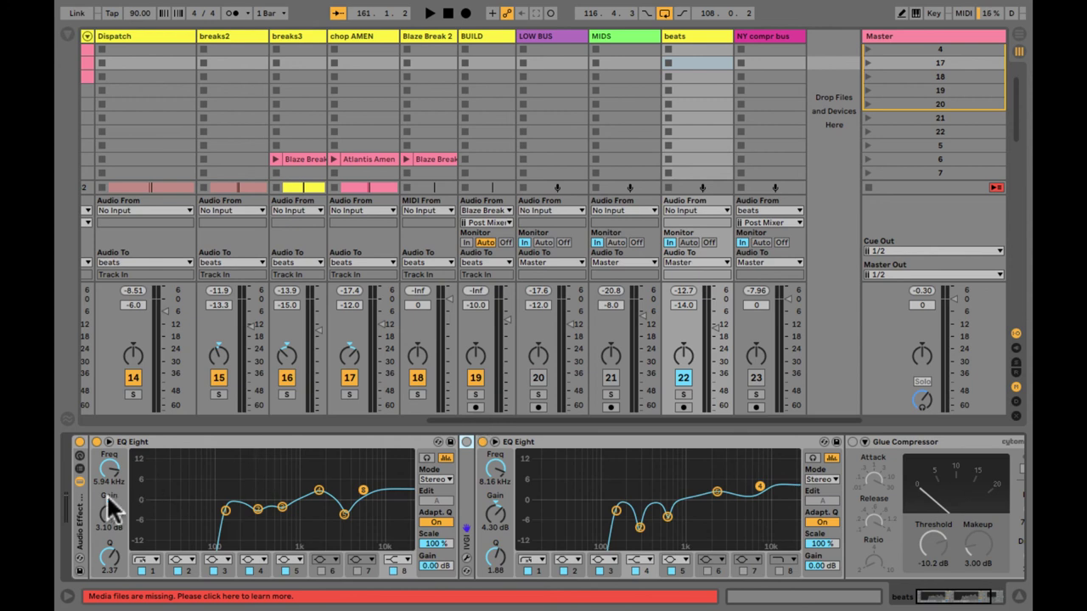
# Collapse the whole Audio Effect Rack on the beats track
pyautogui.click(78, 507)
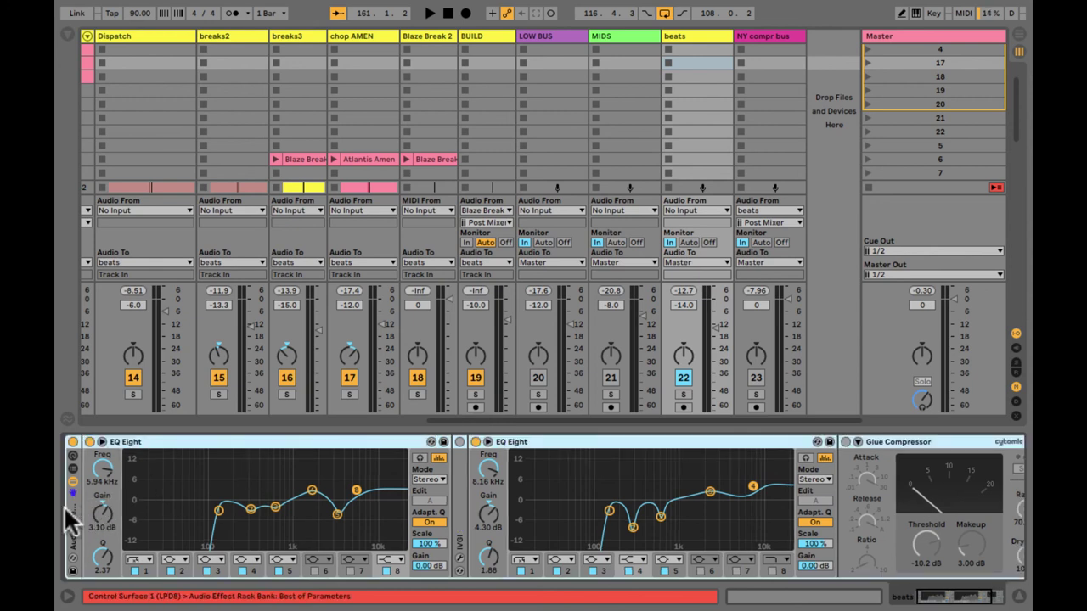
pyautogui.doubleClick(74, 501)
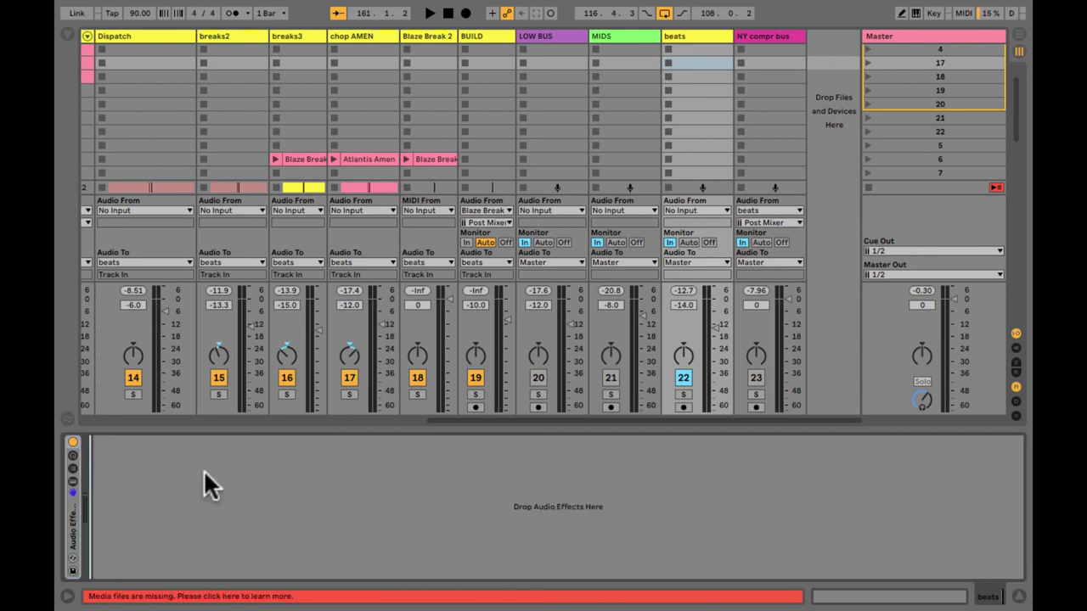
# Insert a new audio track directly after the beats track and select it
pyautogui.click(692, 36)
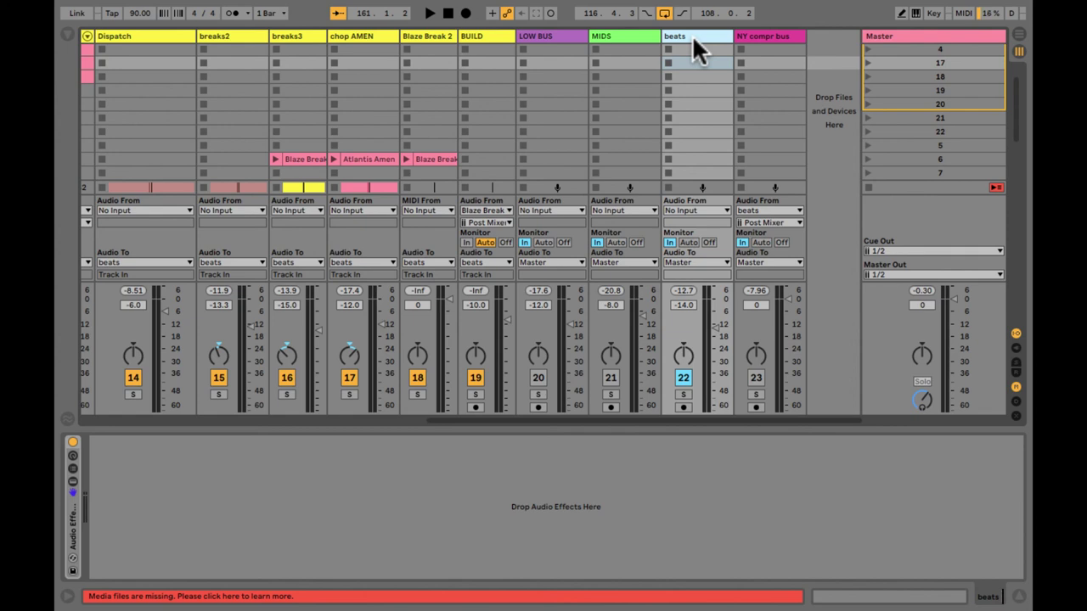
pyautogui.hotkey('ctrl', 't')
pyautogui.click(764, 36)
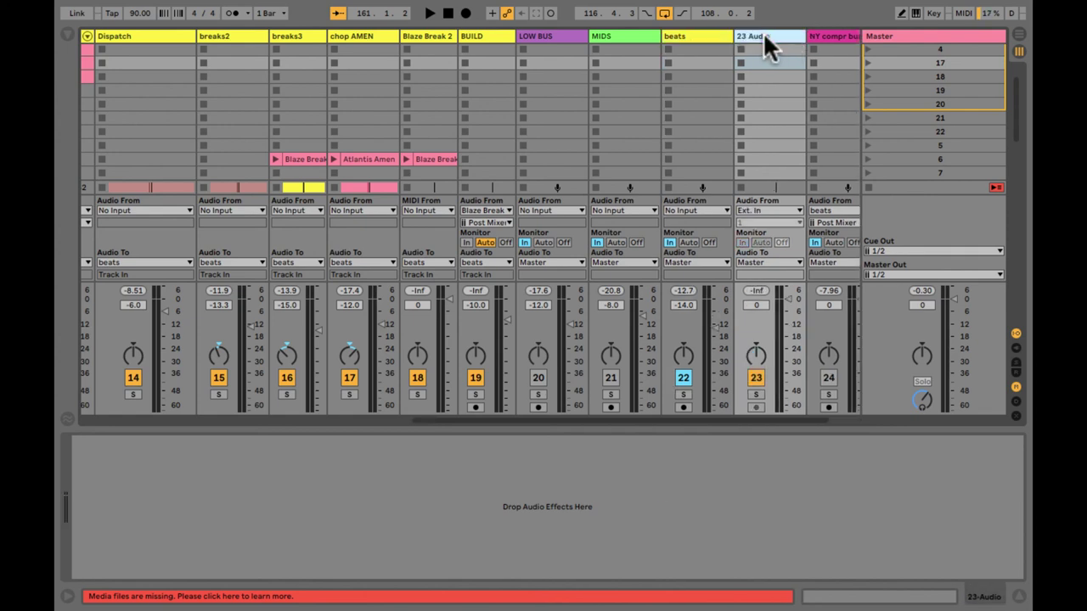
# Route the beats track into the new audio track's input, start playback and set its monitoring to In
pyautogui.click(759, 207)
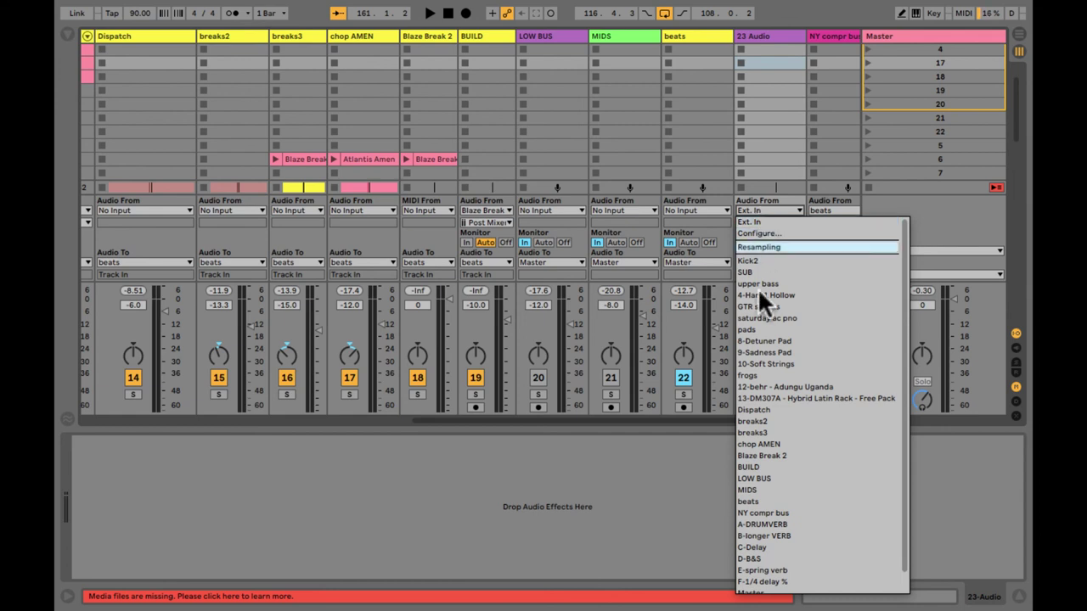
pyautogui.scroll(-1, 766, 510)
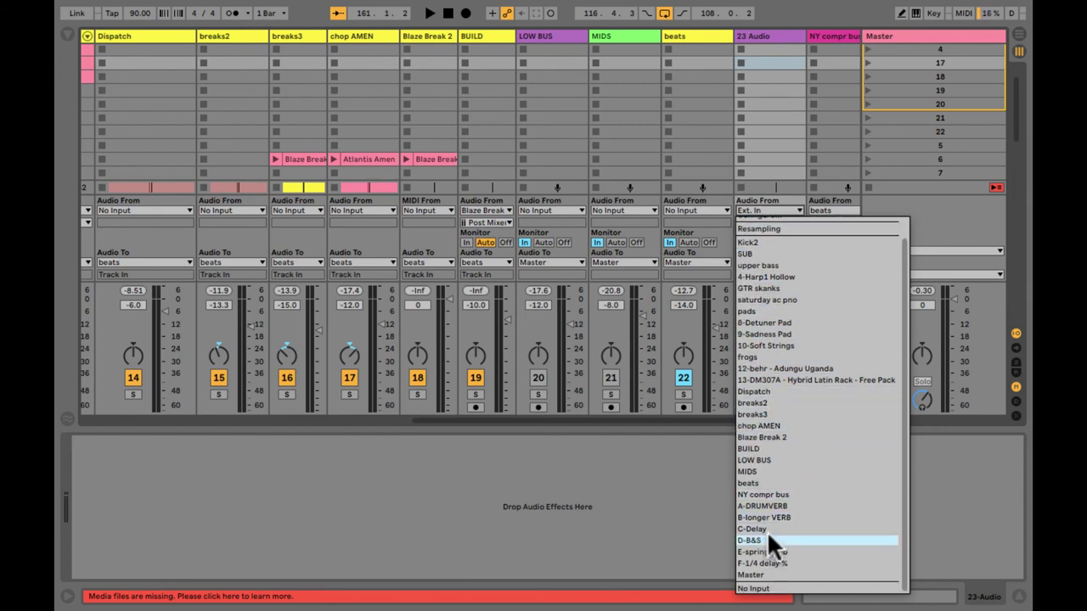
pyautogui.click(773, 480)
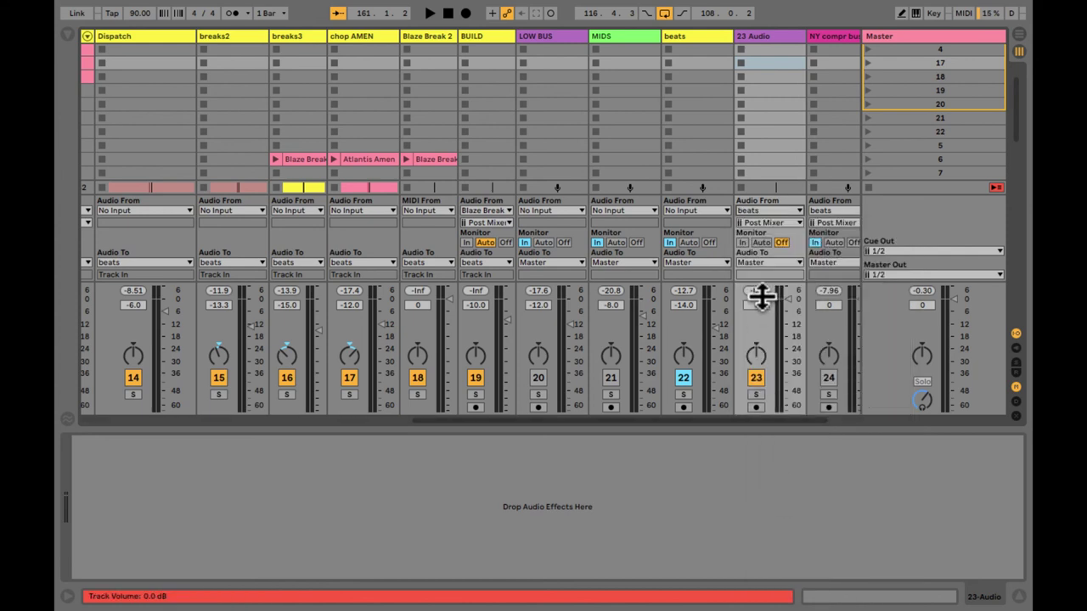
pyautogui.press('space')
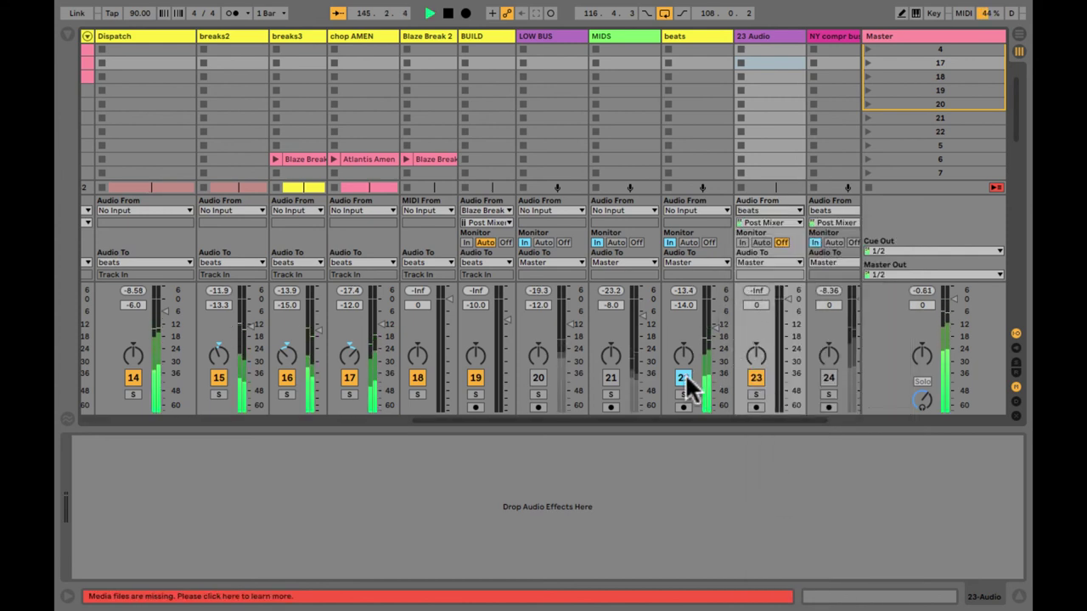
pyautogui.click(742, 242)
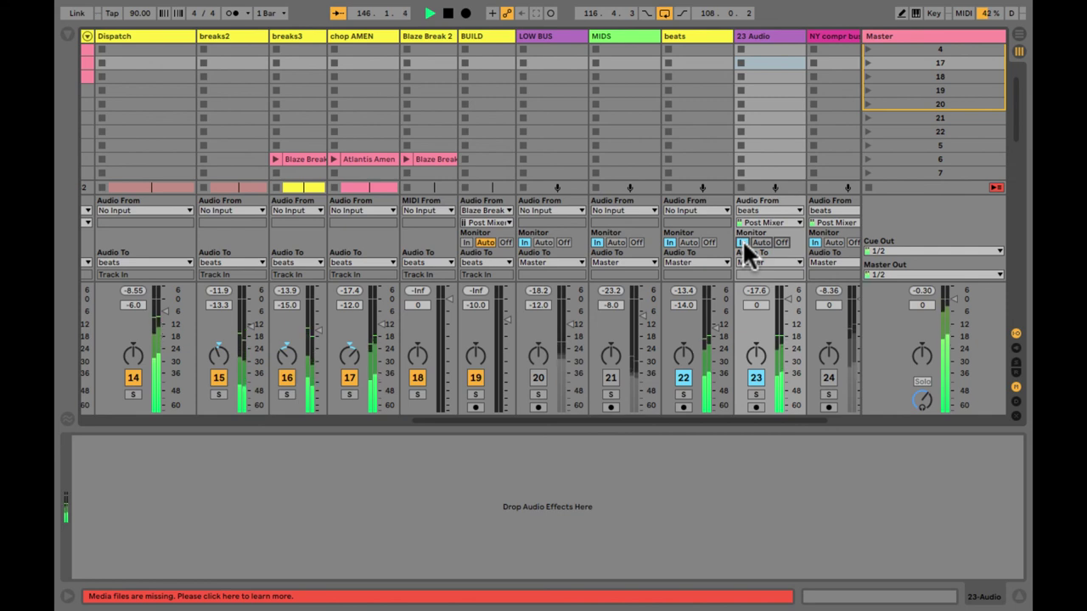
# Compare the mix with the 23 Audio track switched off and on, and lower that track's volume to -11.0 dB
pyautogui.click(754, 379)
pyautogui.click(754, 379)
pyautogui.click(755, 379)
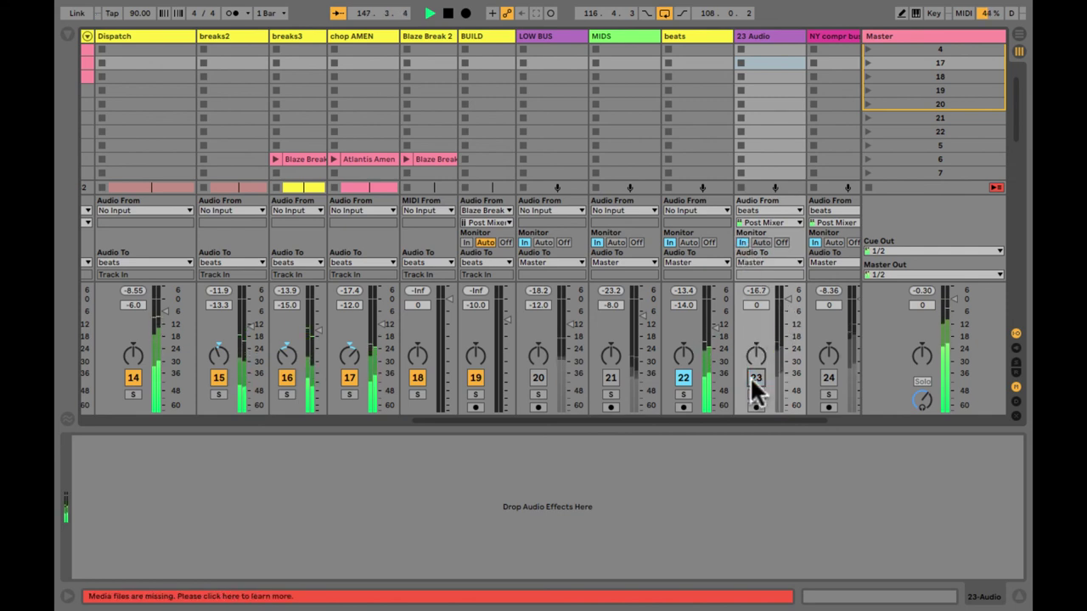
pyautogui.click(754, 379)
pyautogui.moveTo(782, 298); pyautogui.dragTo(782, 298)
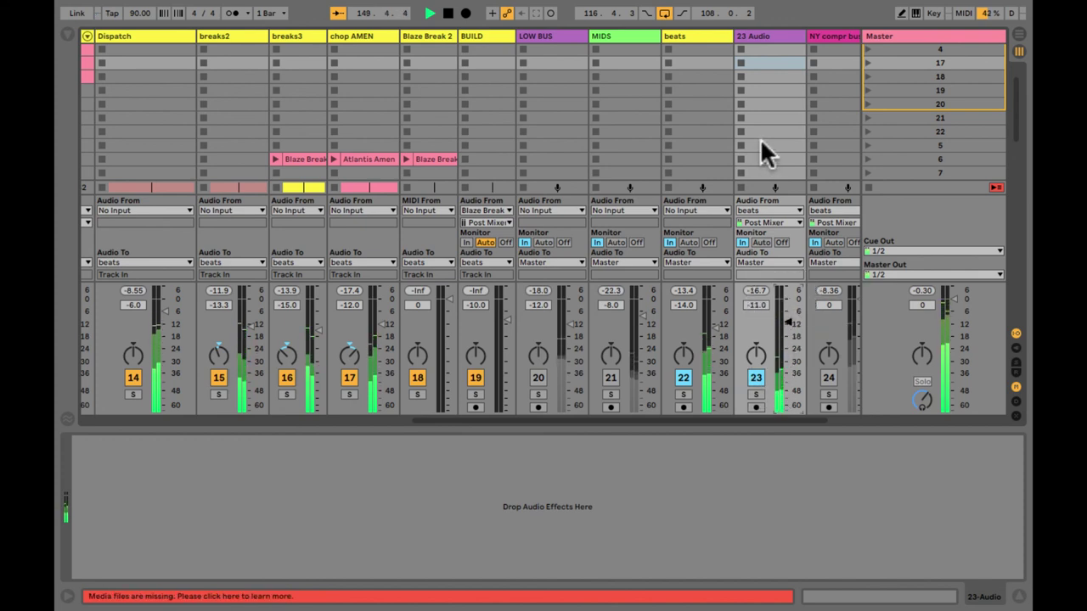
# Add a Glue Compressor, an EQ Eight and a Limiter in series to the 23 Audio track, with the EQ Eight and Limiter switched off
pyautogui.click(761, 144)
pyautogui.press('super+alt+b')
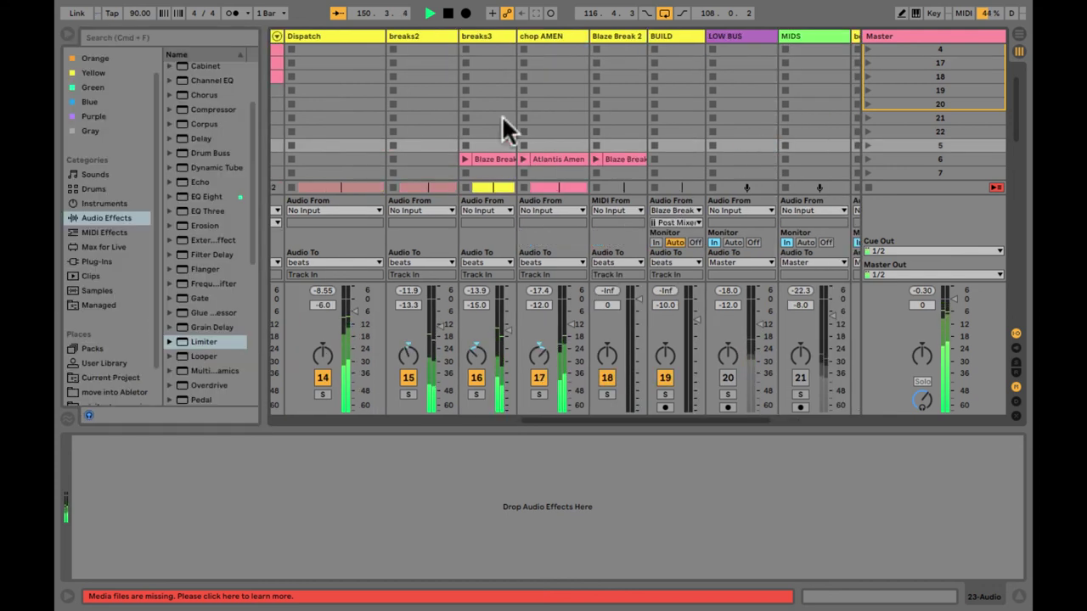
pyautogui.doubleClick(208, 309)
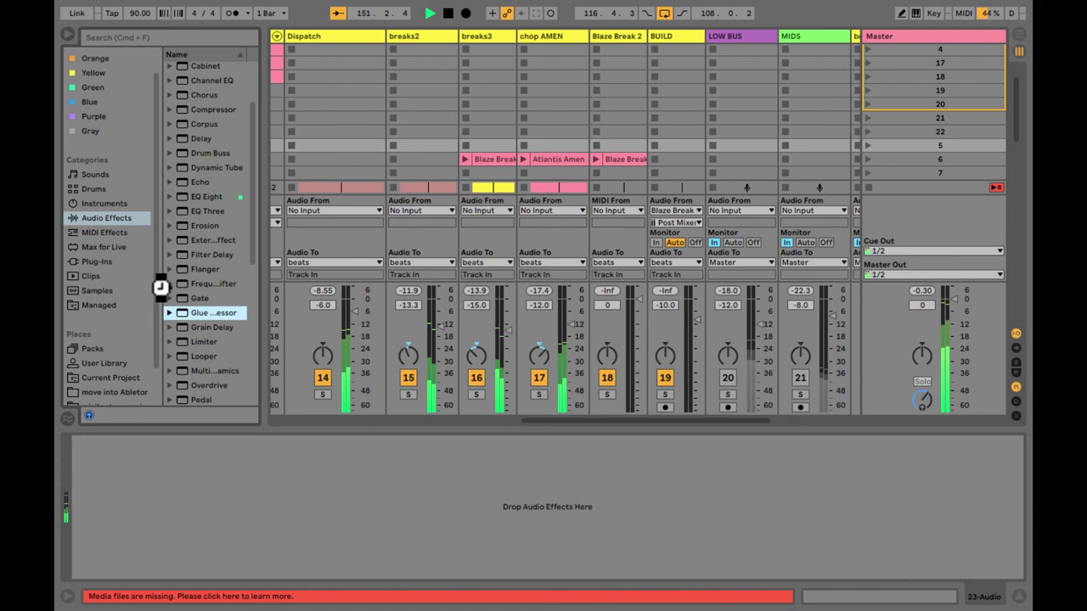
pyautogui.moveTo(160, 286); pyautogui.dragTo(93, 290)
pyautogui.doubleClick(112, 193)
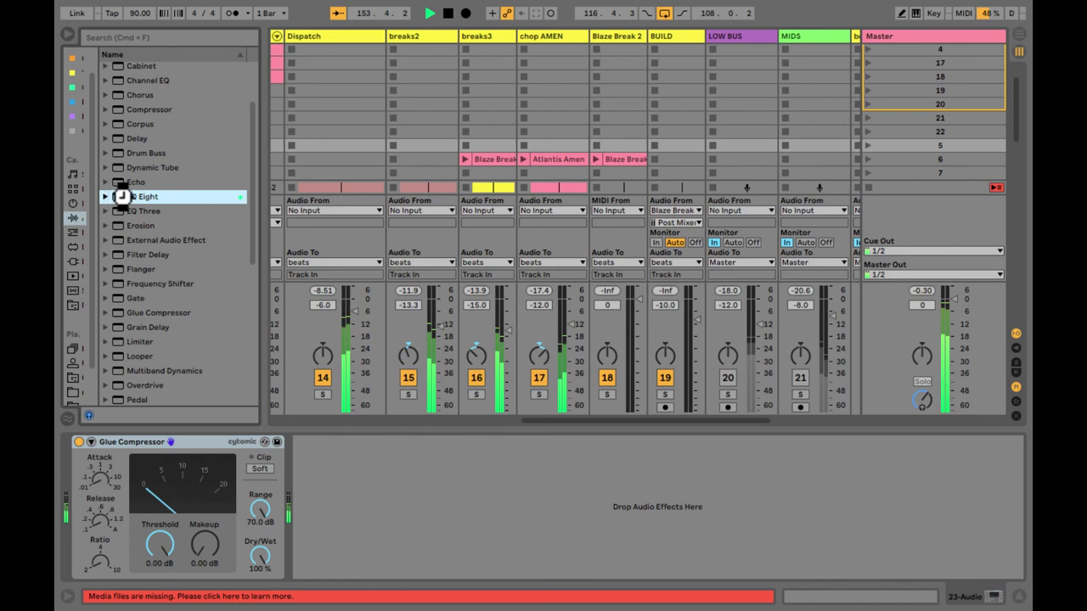
pyautogui.click(117, 342)
pyautogui.moveTo(118, 342); pyautogui.dragTo(298, 445)
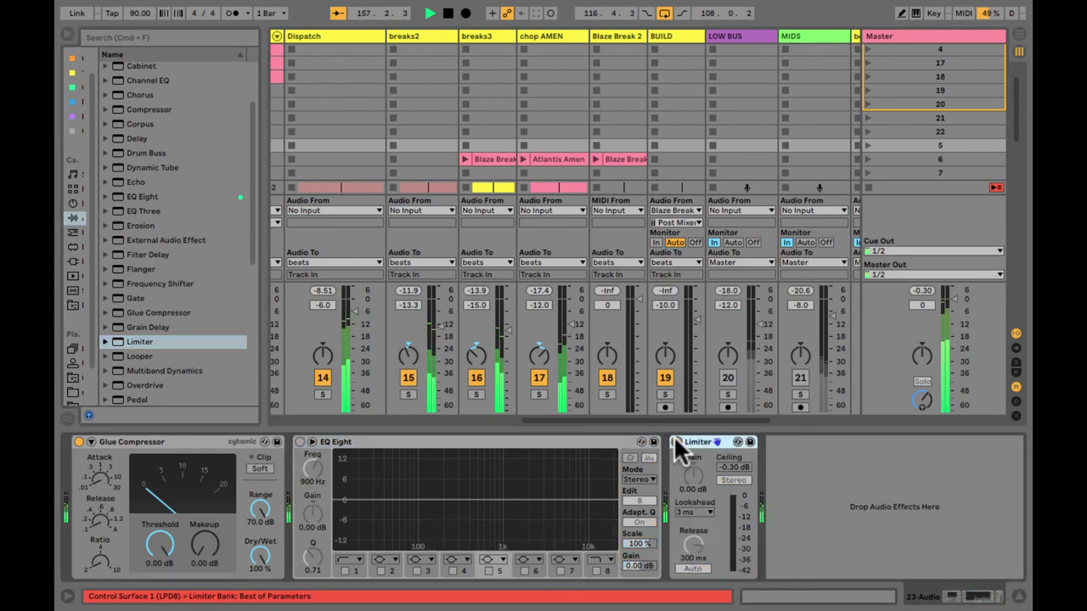
pyautogui.press('super+alt+b')
# Solo the 23 Audio track briefly to hear it alone, and unsolo it
pyautogui.click(704, 310)
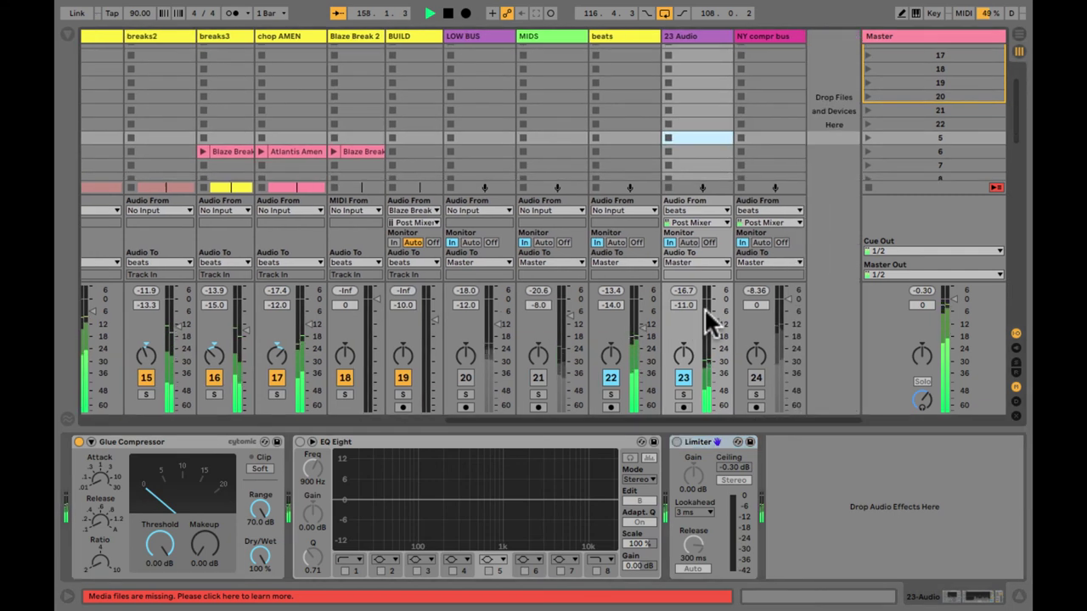
pyautogui.click(684, 394)
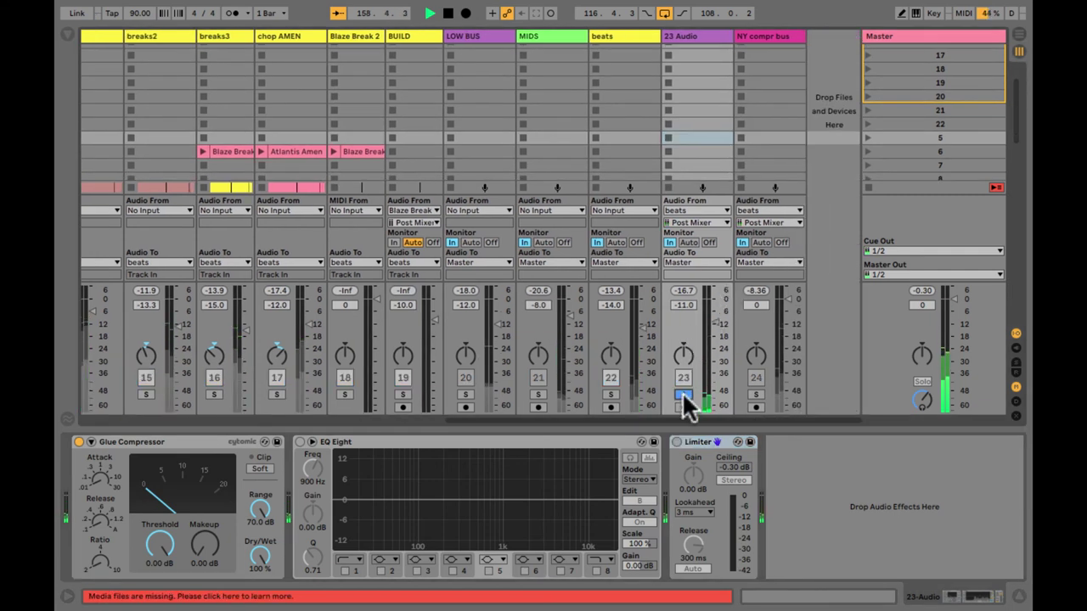
pyautogui.click(685, 397)
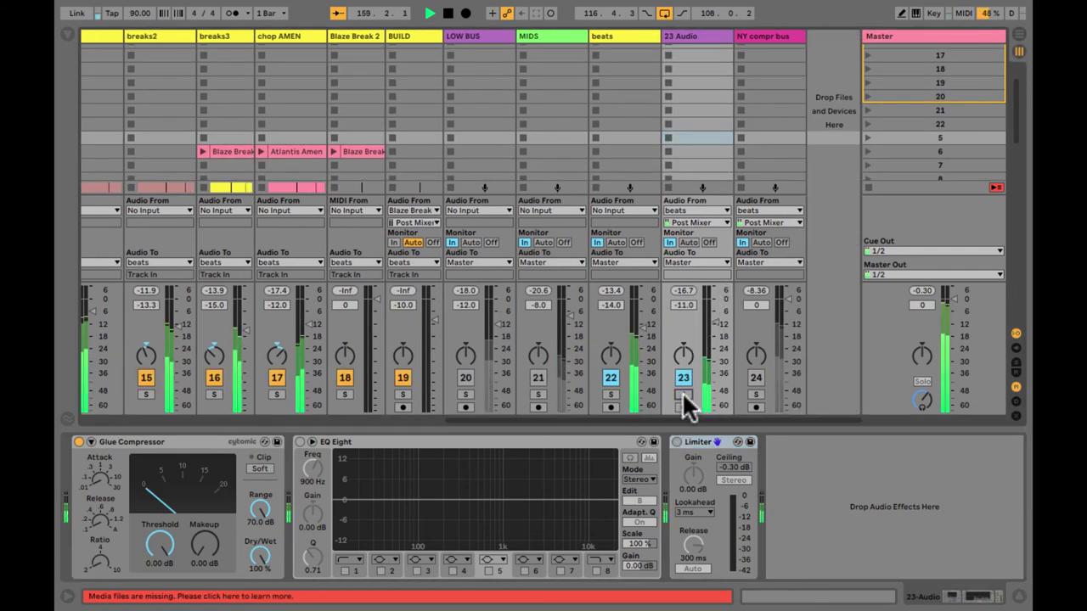
# Set the beats track's output to Sends Only and raise the 23 Audio track's volume to -0.5 dB
pyautogui.click(615, 261)
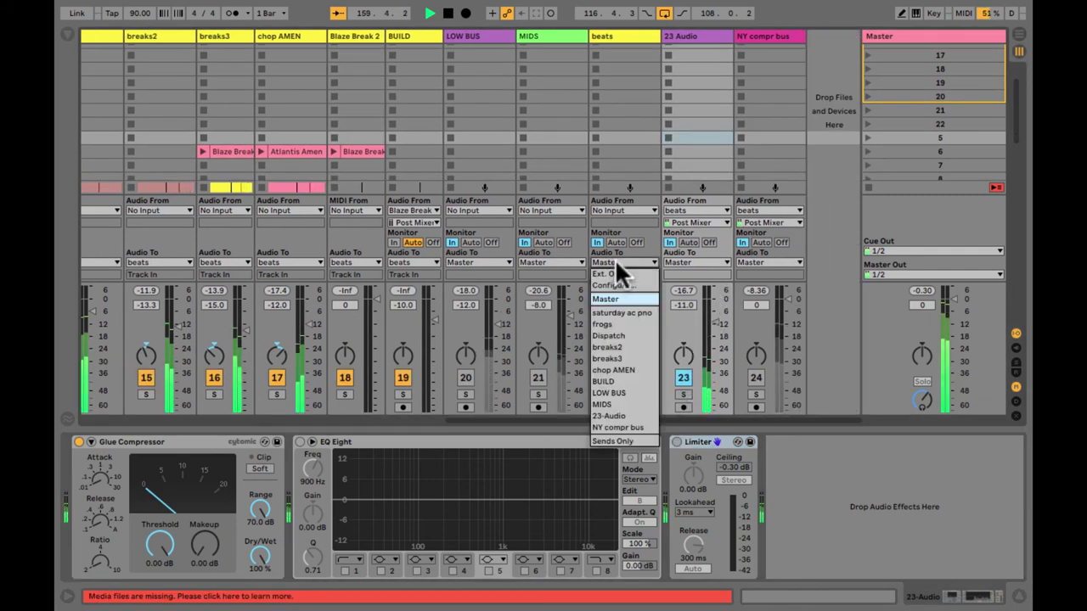
pyautogui.click(612, 442)
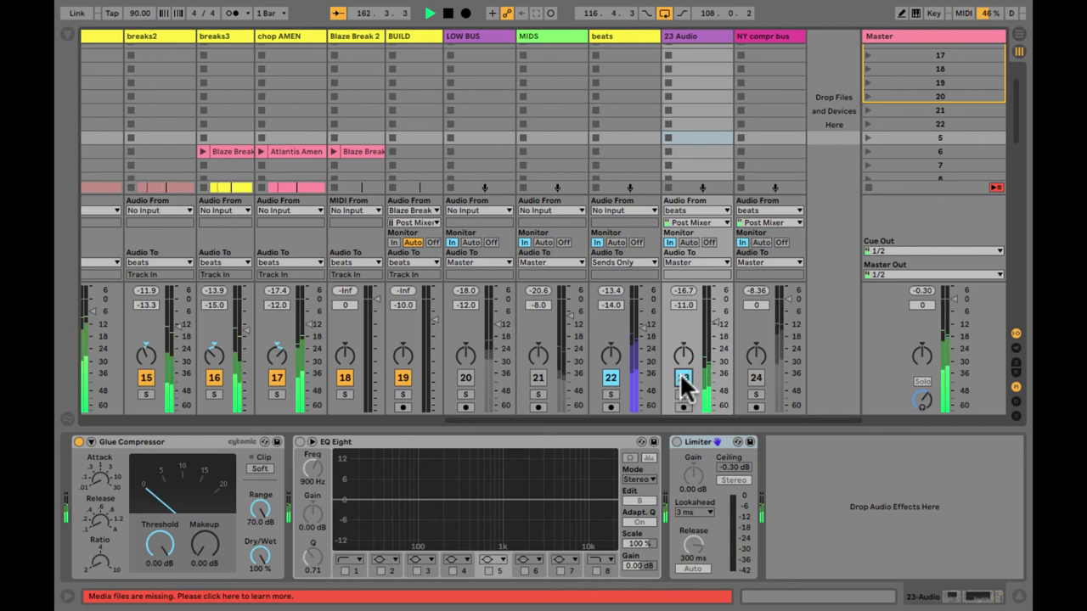
pyautogui.moveTo(717, 327); pyautogui.dragTo(717, 311)
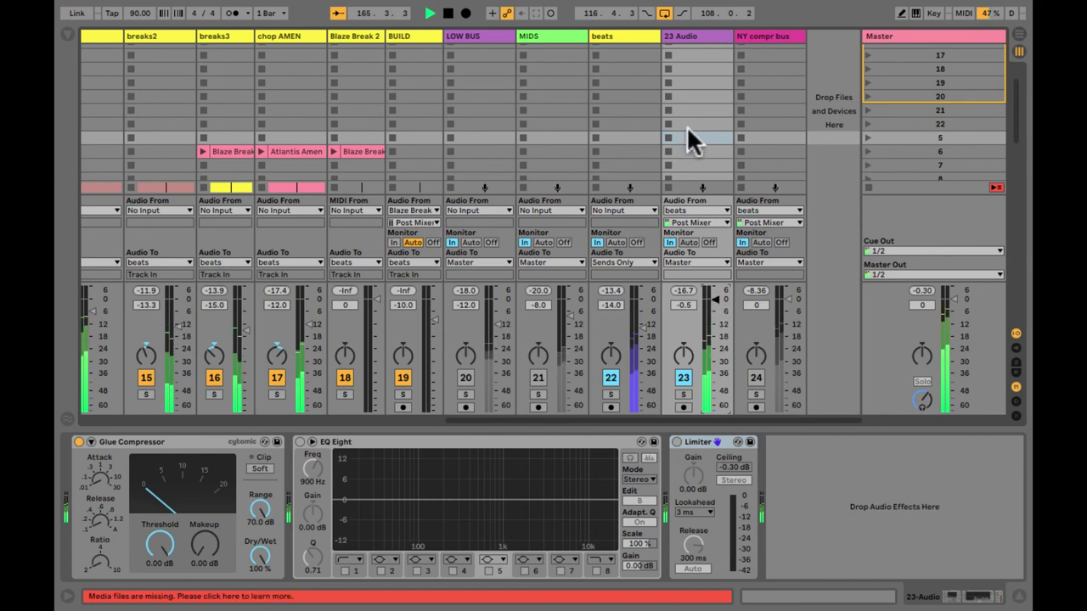
# Color the 23 Audio track magenta, rename it paralleldrums and stop playback
pyautogui.click(687, 37)
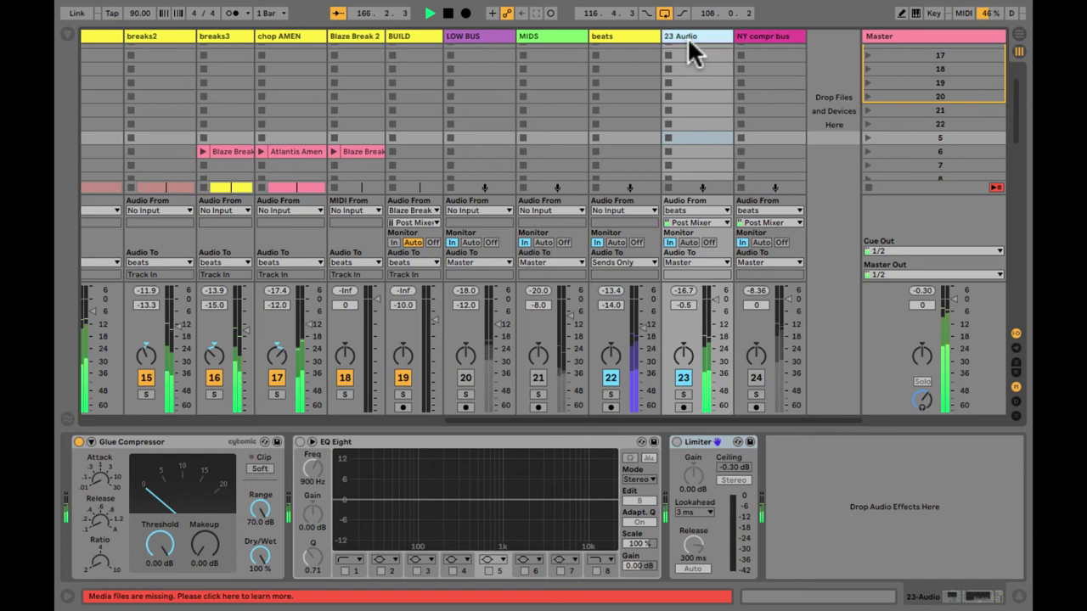
pyautogui.rightClick(687, 37)
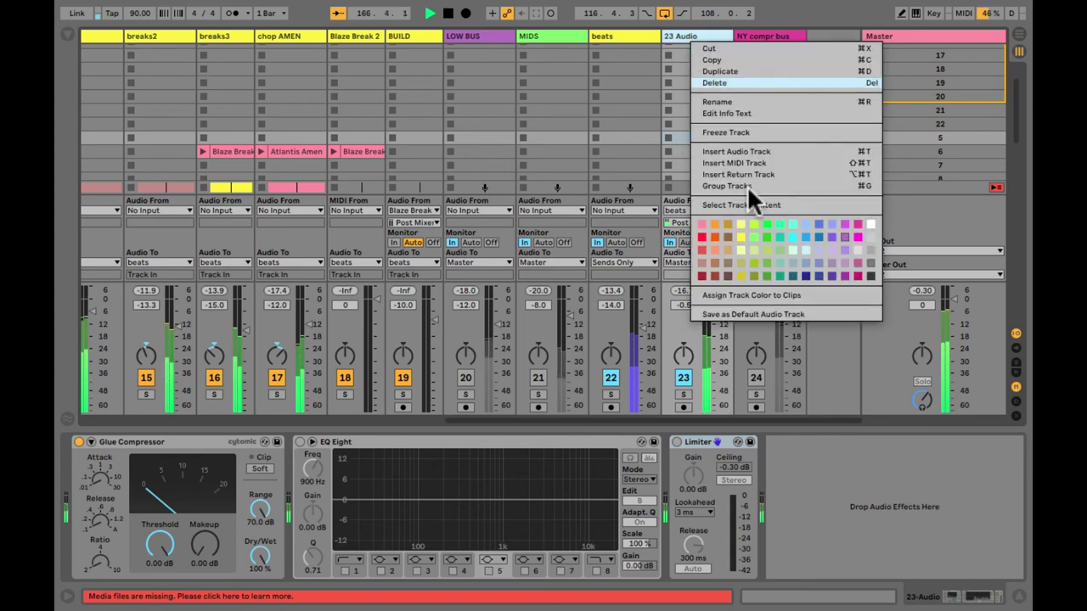
pyautogui.click(854, 232)
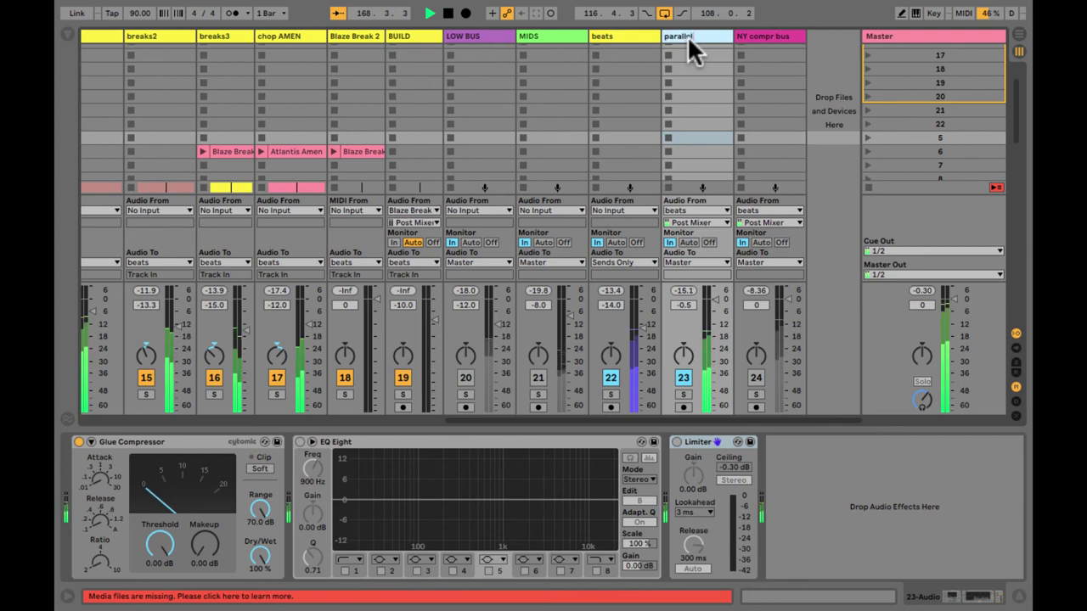
pyautogui.press('Return')
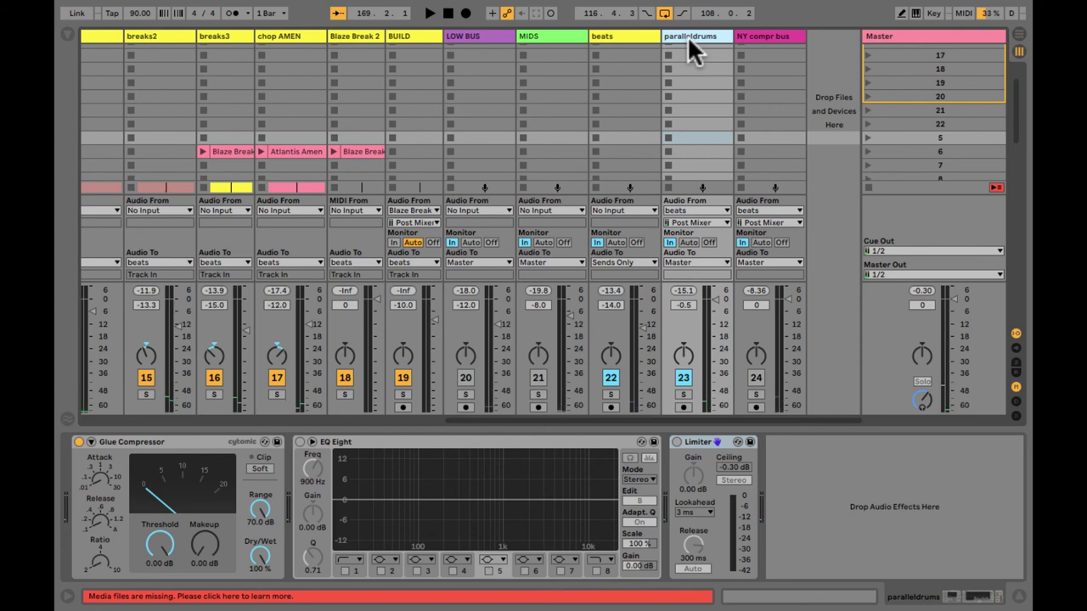
# Play the drums and adjust the paralleldrums Glue Compressor's attack, release and ratio, with the threshold at -17.1 dB
pyautogui.click(633, 33)
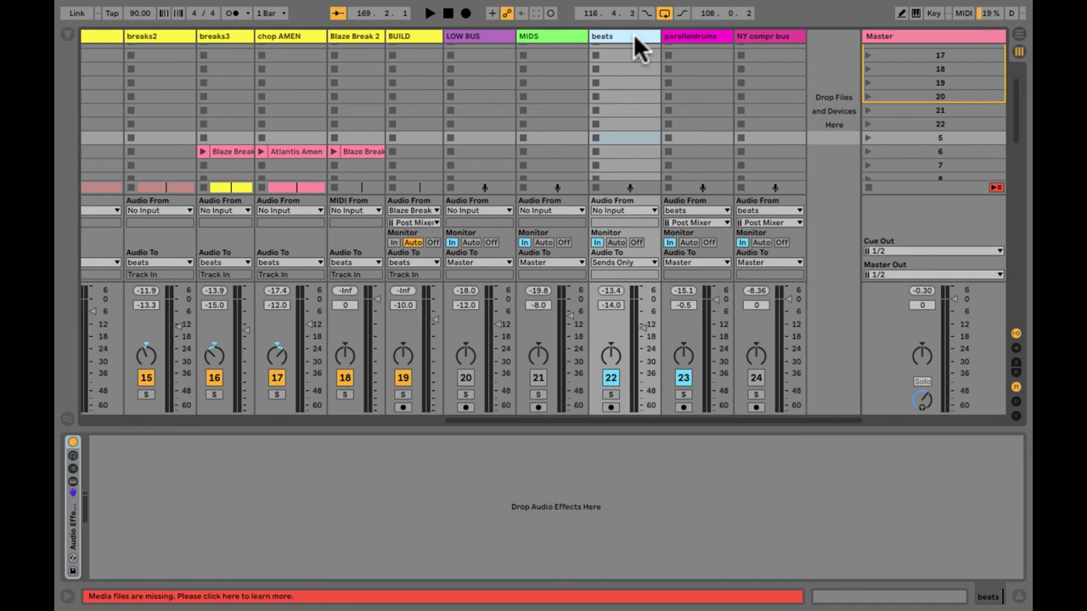
pyautogui.click(690, 36)
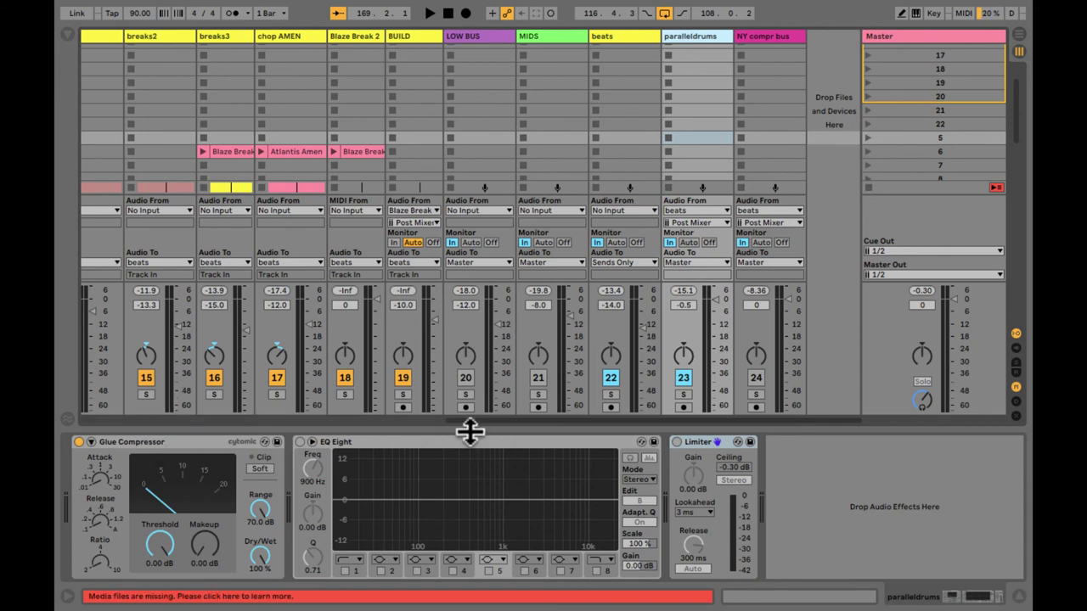
pyautogui.press('space')
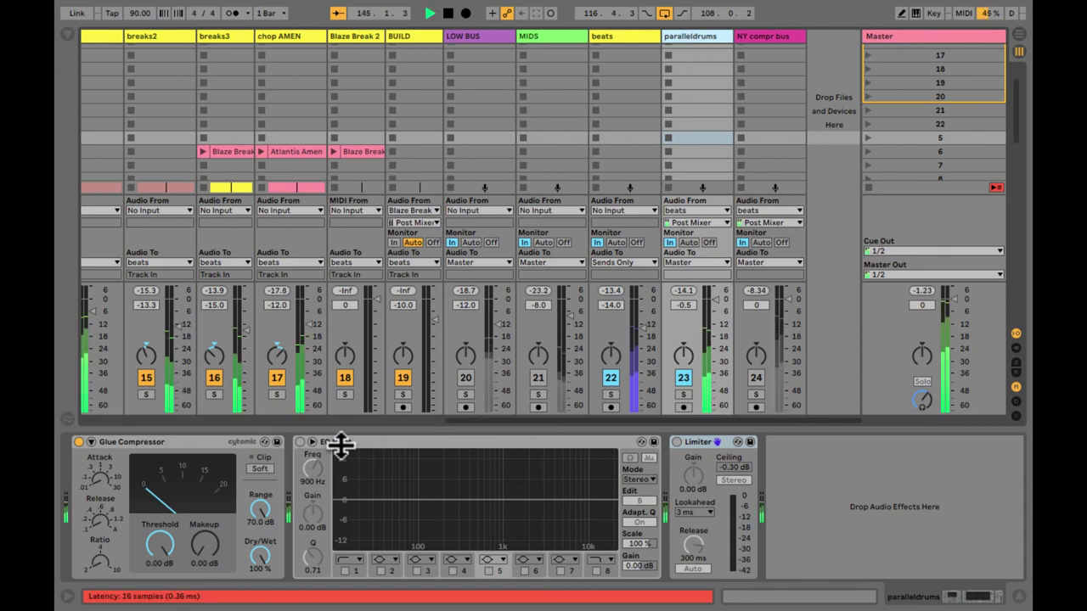
pyautogui.click(97, 483)
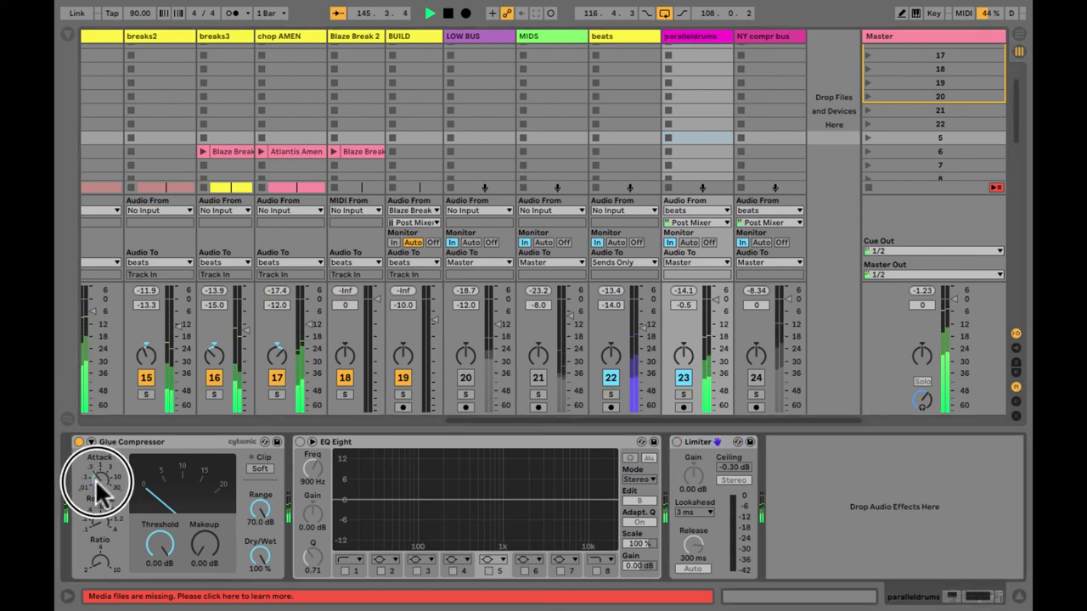
pyautogui.click(93, 524)
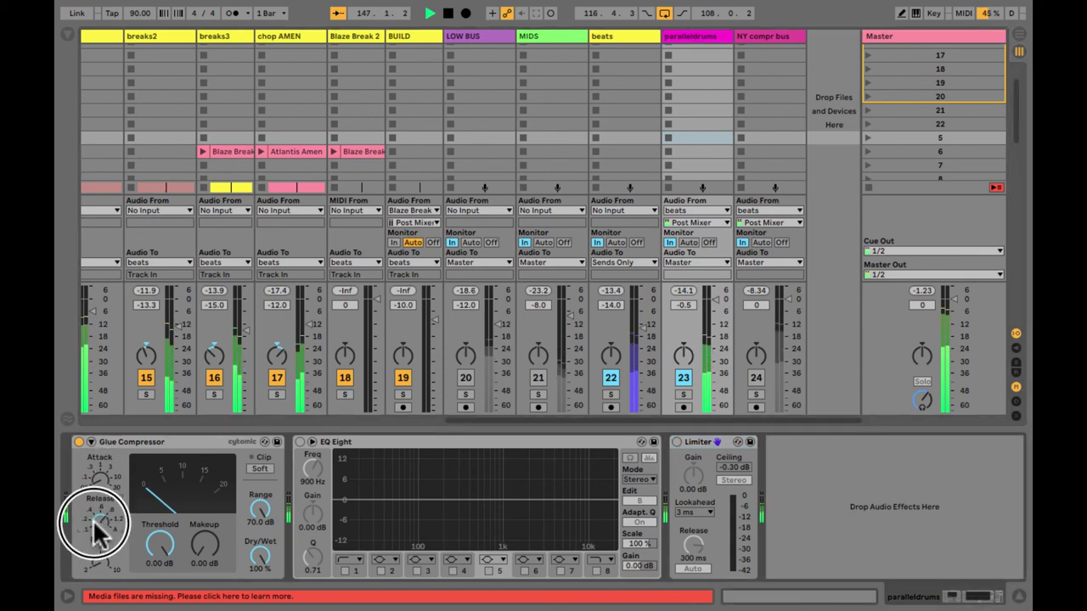
pyautogui.click(98, 568)
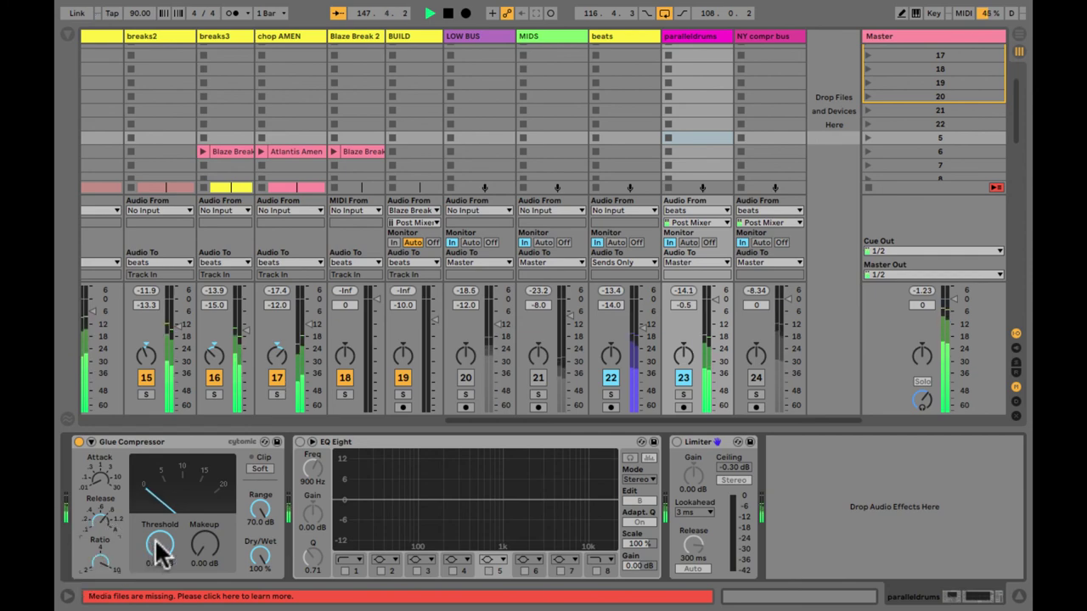
pyautogui.moveTo(161, 552); pyautogui.dragTo(158, 547)
# Insert a Compressor before a switched-off Glue Compressor, with 0.01 ms attack, 1.46 s release, -inf threshold and 18.8 dB output gain
pyautogui.press('super+alt+b')
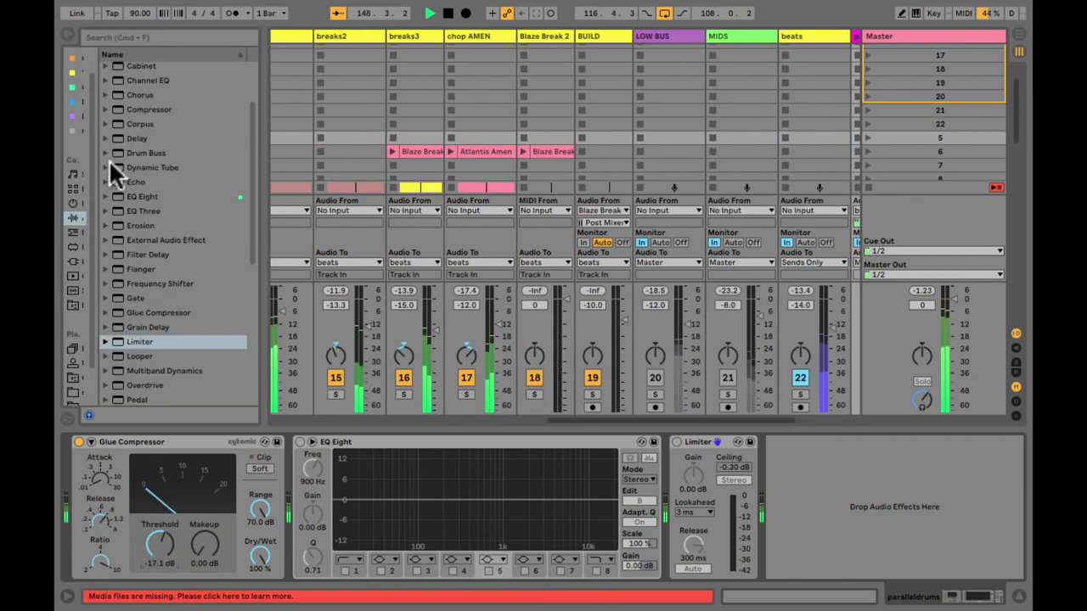
pyautogui.moveTo(114, 108); pyautogui.dragTo(108, 445)
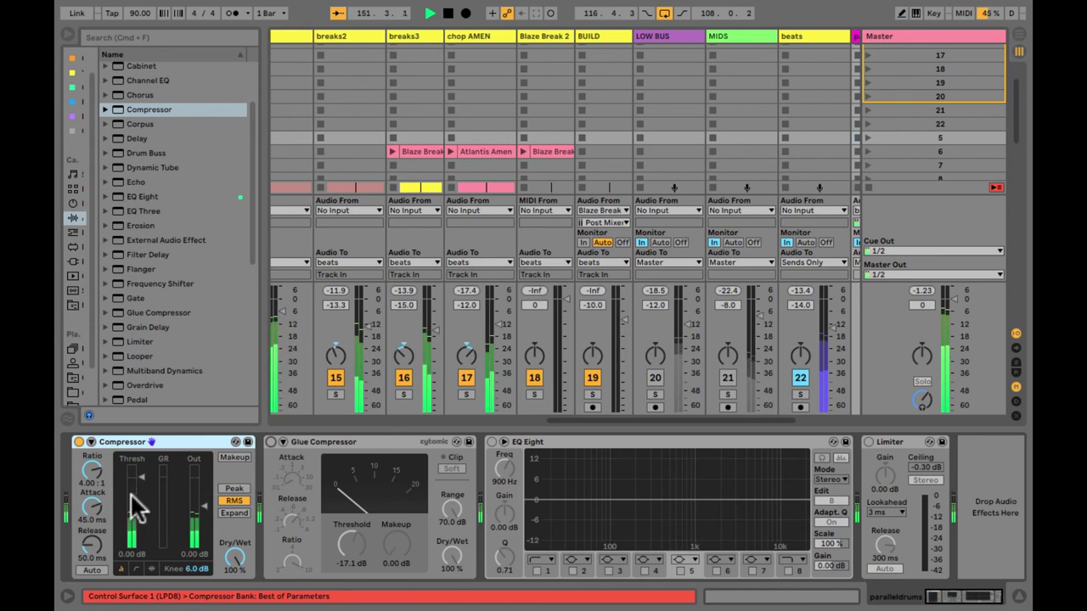
pyautogui.moveTo(91, 509); pyautogui.dragTo(93, 514)
pyautogui.moveTo(90, 553); pyautogui.dragTo(140, 485)
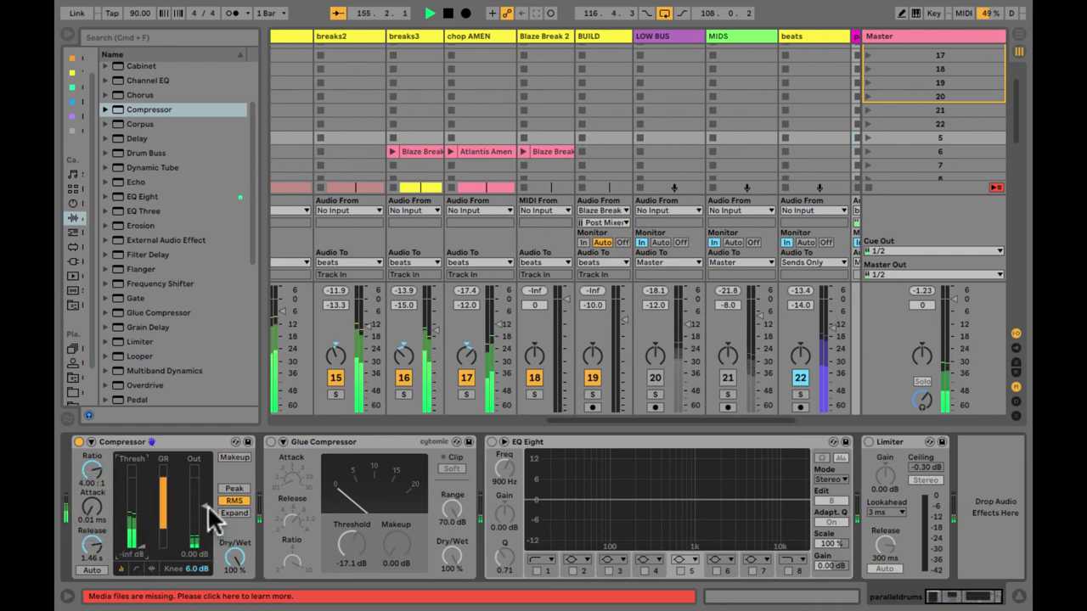
pyautogui.moveTo(206, 501); pyautogui.dragTo(206, 480)
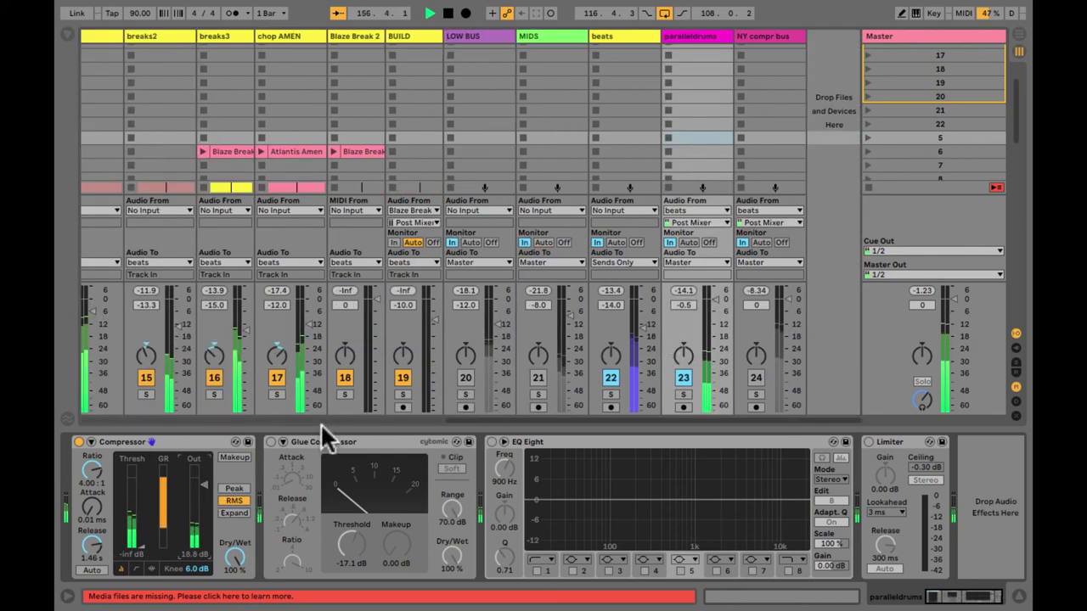
# Set the Compressor's ratio to 10.5:1, attack to 4.16 ms, release to 45.0 ms and output gain to 36.0 dB, and stop playback
pyautogui.moveTo(205, 494); pyautogui.dragTo(96, 466)
pyautogui.moveTo(95, 510); pyautogui.dragTo(93, 502)
pyautogui.moveTo(90, 560); pyautogui.dragTo(90, 547)
pyautogui.press('space')
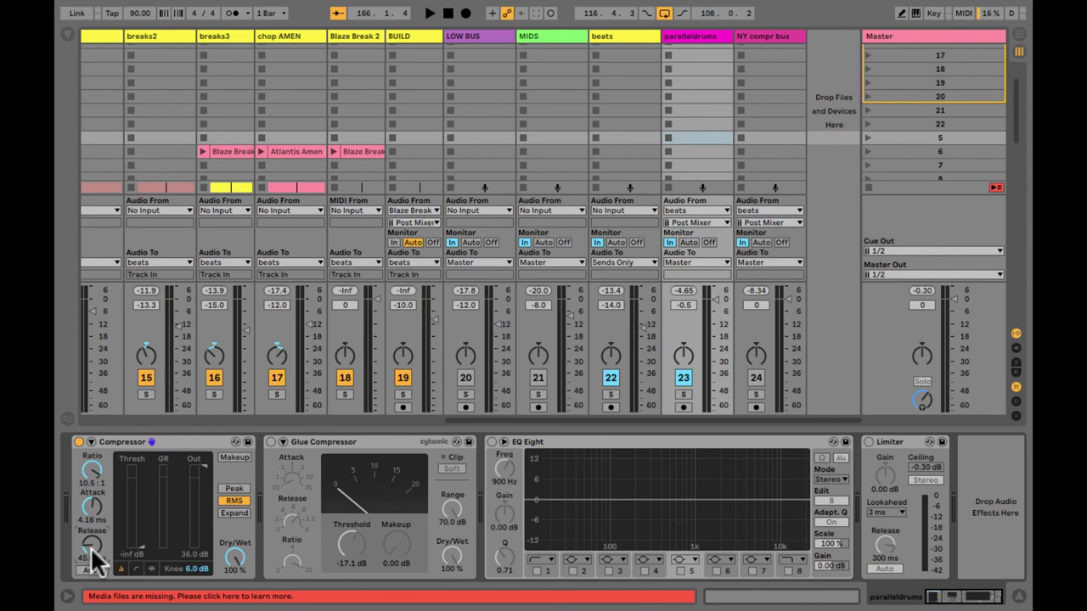
# Resume playback, lower the Compressor's output gain to 26.1 dB and enable the Limiter with 10.3 dB of gain
pyautogui.press('space')
pyautogui.moveTo(206, 465); pyautogui.dragTo(204, 475)
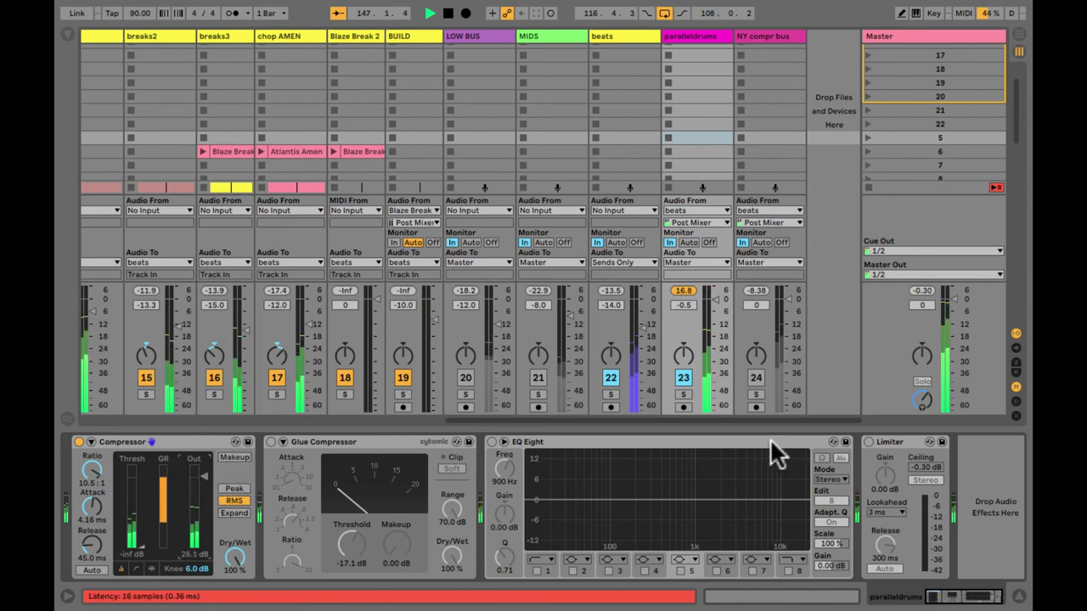
pyautogui.click(867, 442)
pyautogui.moveTo(886, 471); pyautogui.dragTo(892, 478)
# Set the Compressor to Peak mode with a 0.0 dB knee, 6.30:1 ratio, 25.9 ms attack and 726 ms release
pyautogui.moveTo(90, 469); pyautogui.dragTo(89, 500)
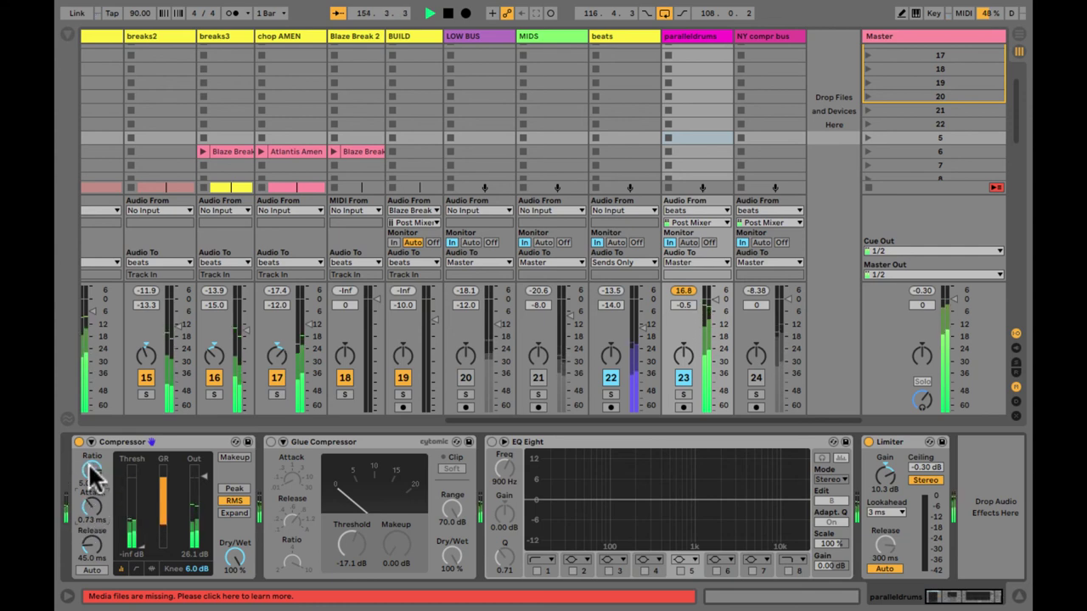
pyautogui.moveTo(194, 570); pyautogui.dragTo(195, 576)
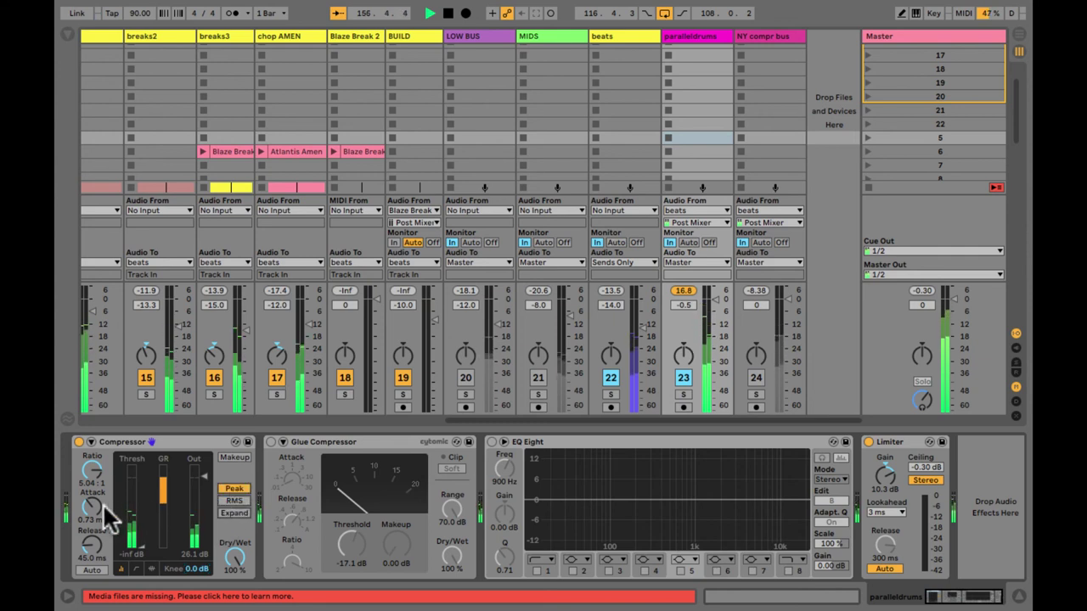
pyautogui.moveTo(89, 480); pyautogui.dragTo(95, 547)
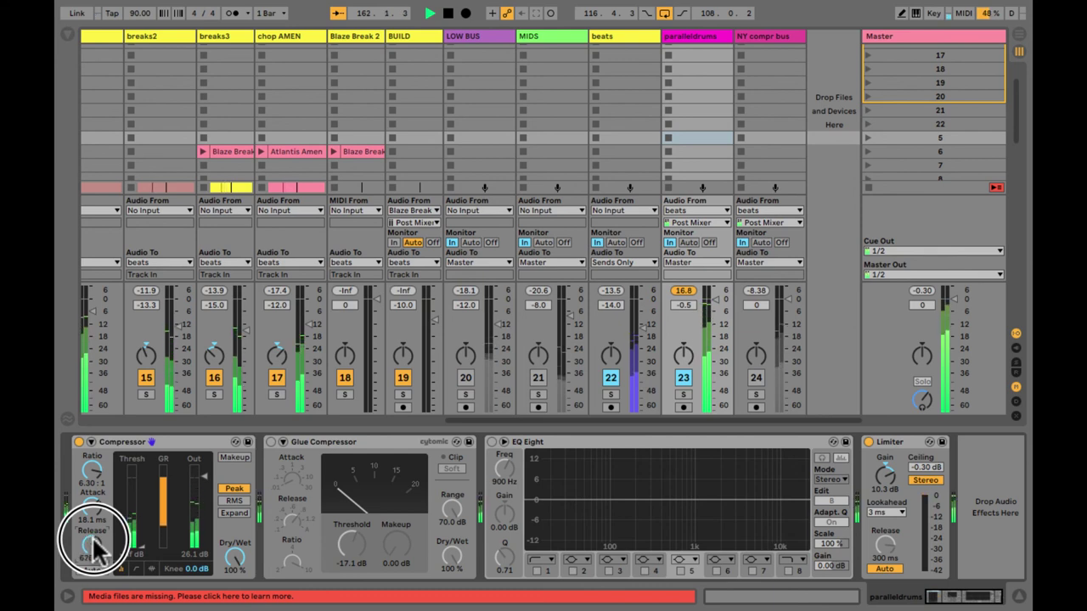
pyautogui.moveTo(95, 548); pyautogui.dragTo(93, 542)
pyautogui.moveTo(94, 542); pyautogui.dragTo(91, 512)
# Compare the drums with the Compressor bypassed and enabled, and set its threshold to -63.8 dB, output gain to 20.8 dB and release to 370 ms
pyautogui.click(78, 442)
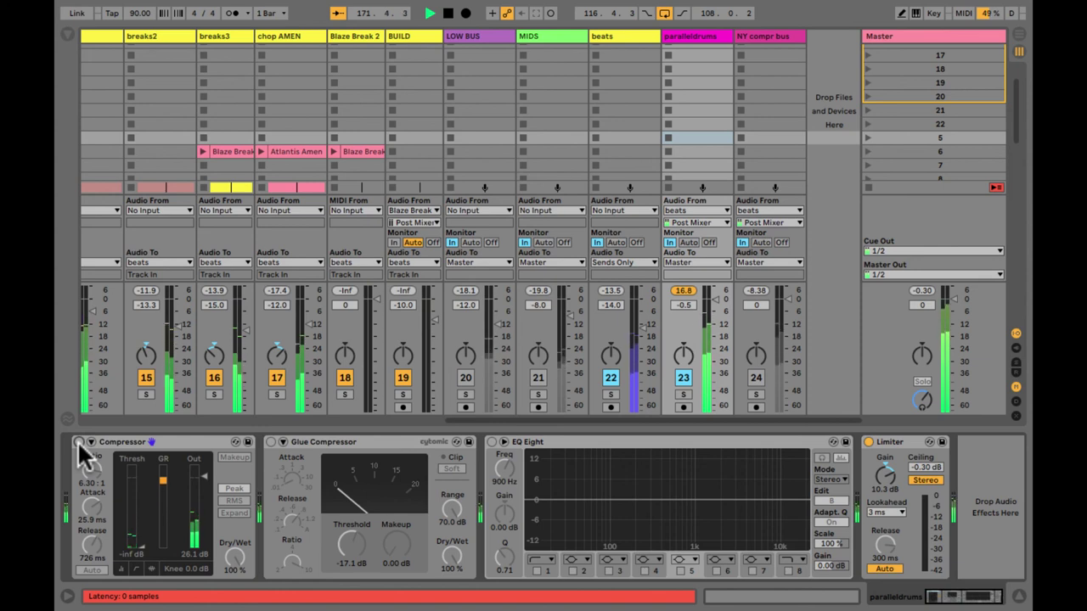
pyautogui.click(78, 442)
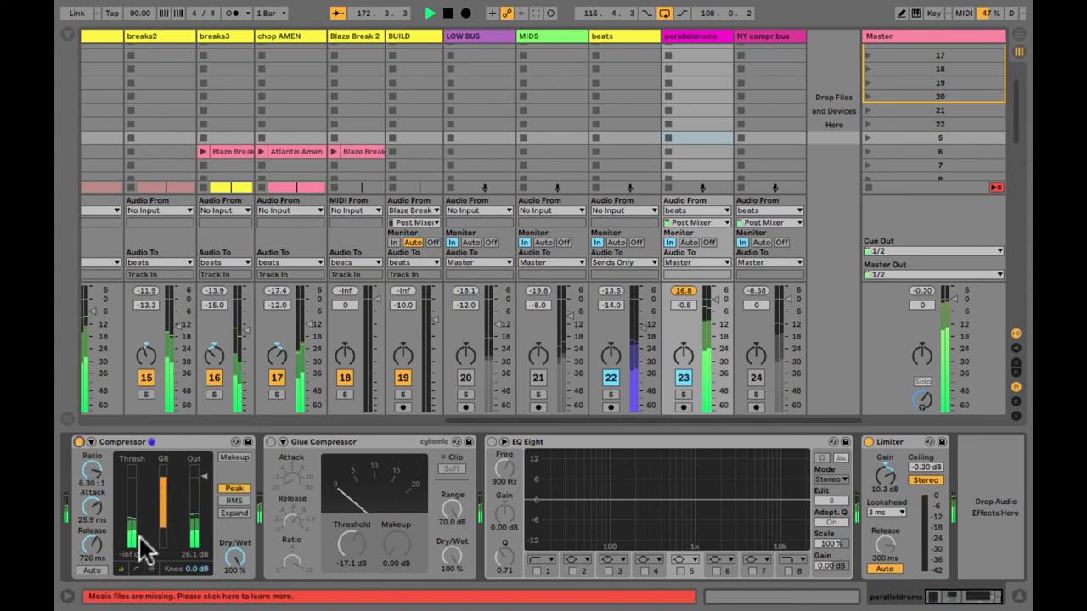
pyautogui.moveTo(141, 540); pyautogui.dragTo(140, 527)
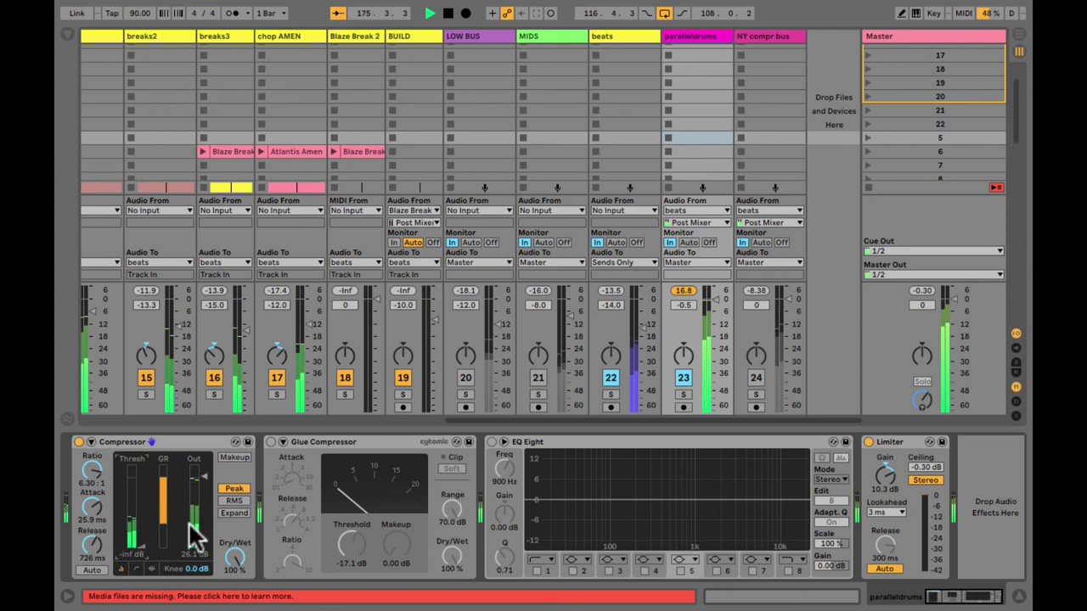
pyautogui.moveTo(202, 476); pyautogui.dragTo(198, 482)
pyautogui.moveTo(141, 543)
pyautogui.mouseDown()
pyautogui.moveTo(139, 530)
pyautogui.moveTo(117, 551)
pyautogui.moveTo(94, 540)
pyautogui.moveTo(136, 537)
pyautogui.moveTo(145, 557)
pyautogui.moveTo(140, 548)
pyautogui.mouseUp()
pyautogui.click(143, 550)
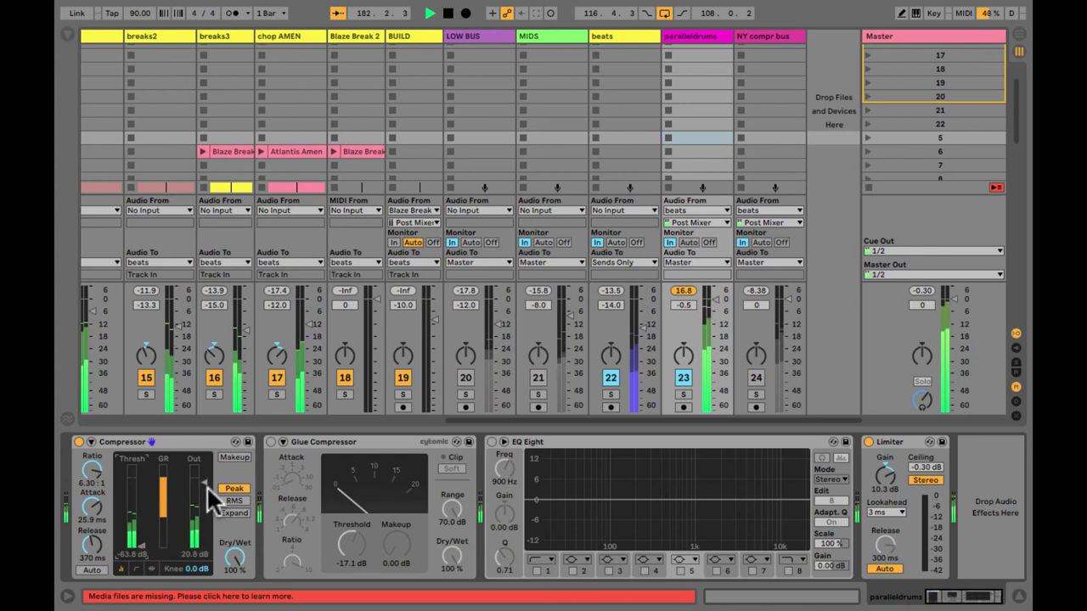
# Raise the Compressor's output gain to 24.1 dB and pull the paralleldrums volume down to -inf
pyautogui.moveTo(205, 481); pyautogui.dragTo(198, 478)
pyautogui.moveTo(715, 301); pyautogui.dragTo(692, 371)
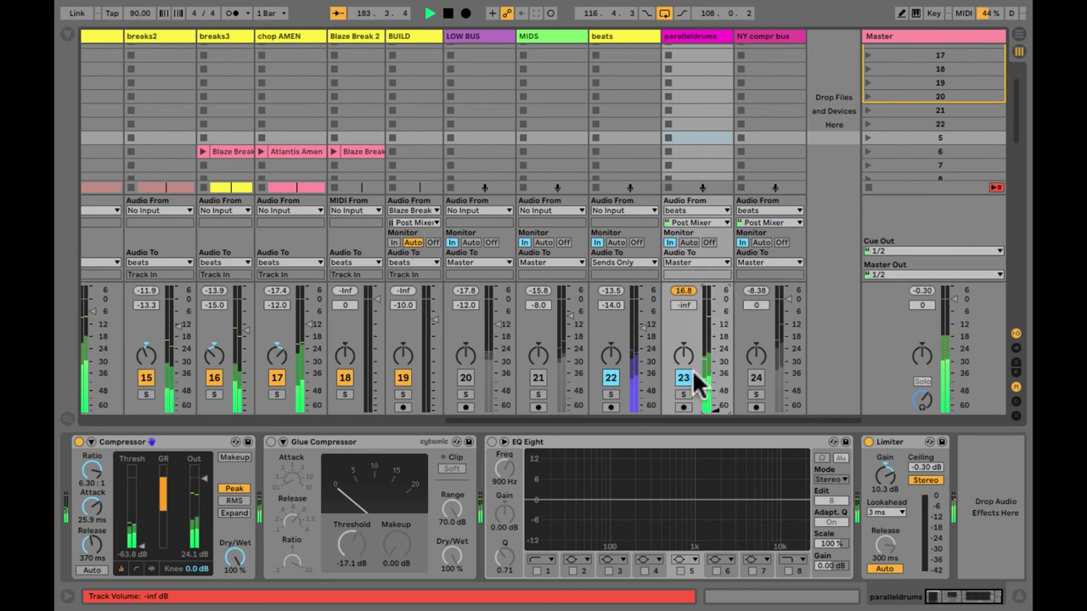
# Bring the beats bus, routed to Master, and LOW BUS back into the mix and raise the paralleldrums volume to -13.1 dB
pyautogui.click(625, 260)
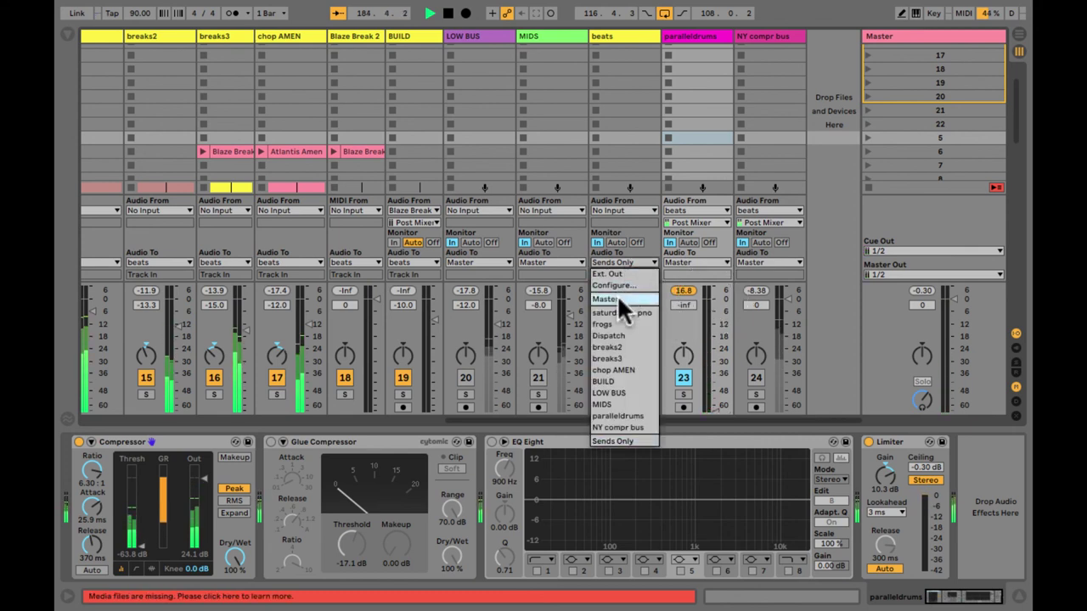
pyautogui.click(618, 297)
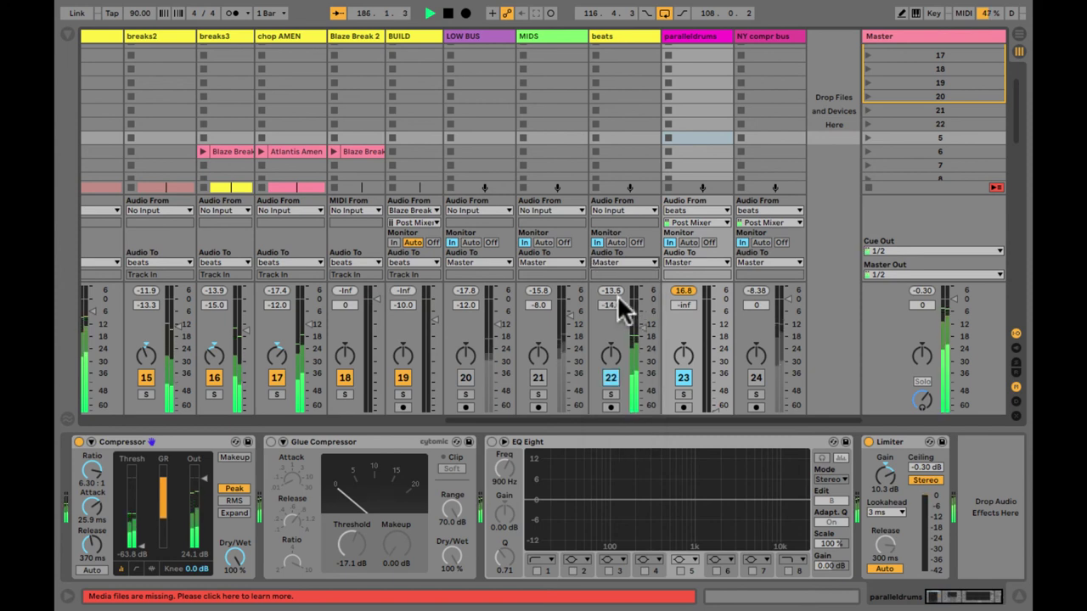
pyautogui.click(465, 377)
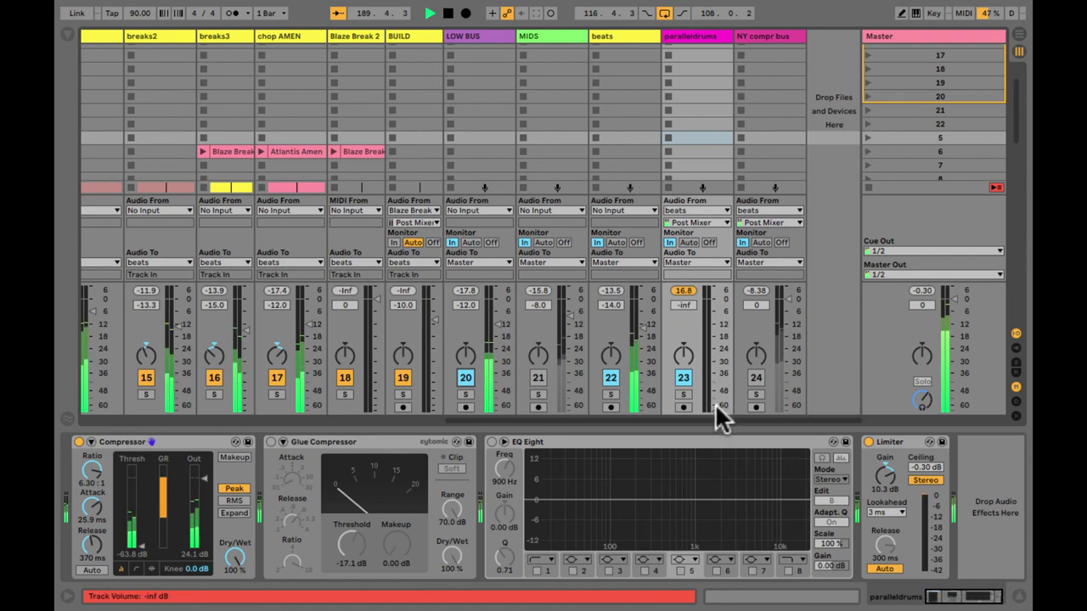
pyautogui.moveTo(715, 403); pyautogui.dragTo(718, 408)
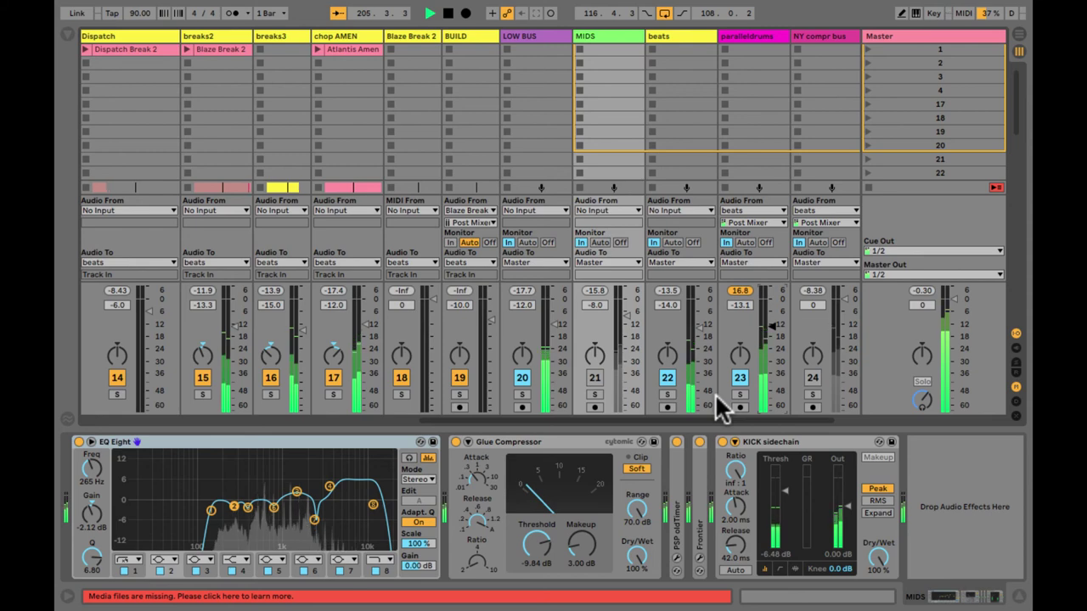
# Show the arrangement with the browser hidden and restart playback from bar 153
pyautogui.press('Tab')
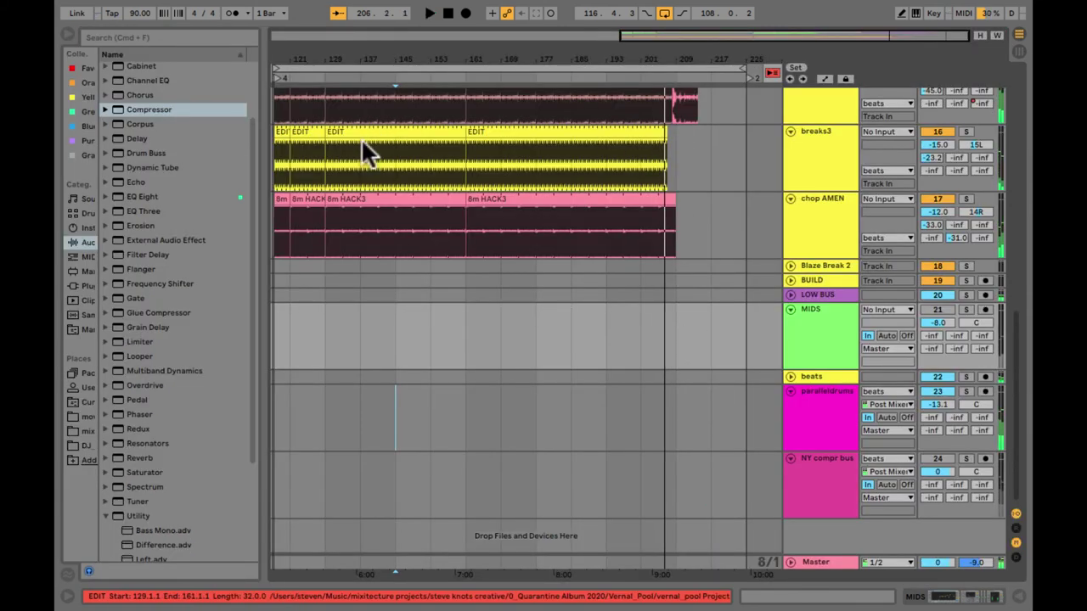
pyautogui.press('super+alt+b')
pyautogui.moveTo(274, 54); pyautogui.dragTo(272, 61)
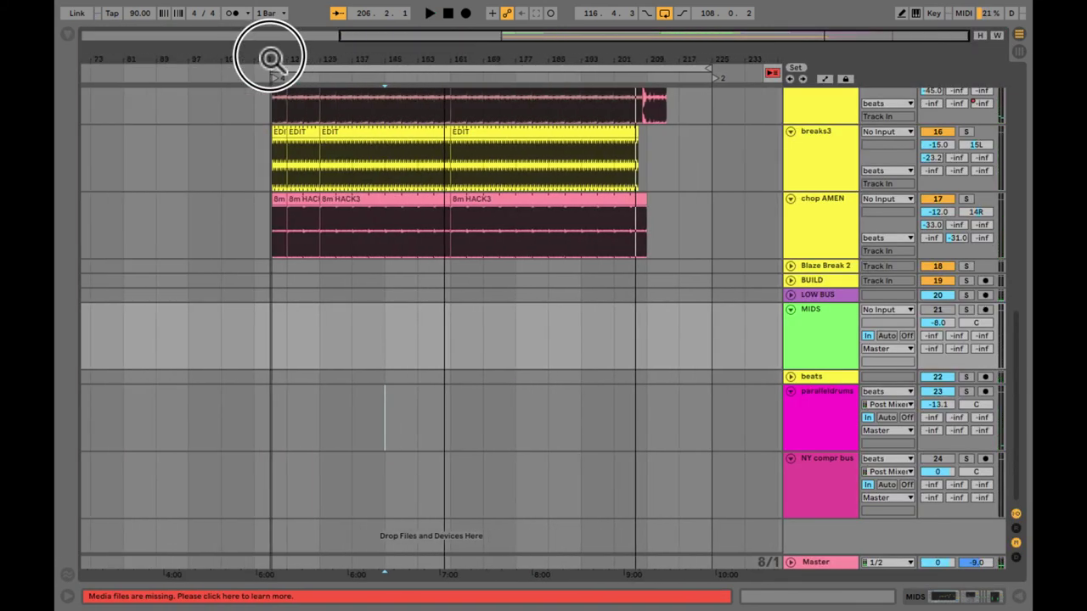
pyautogui.click(415, 273)
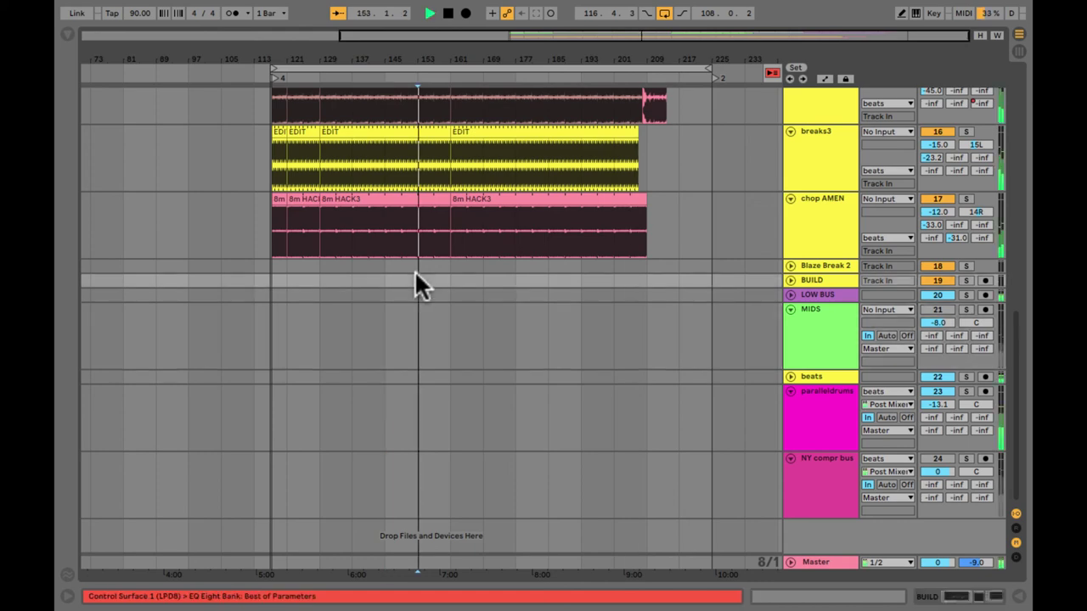
# In the mixer, route the beats bus to Sends Only and set the paralleldrums volume to -14.5 dB
pyautogui.press('Tab')
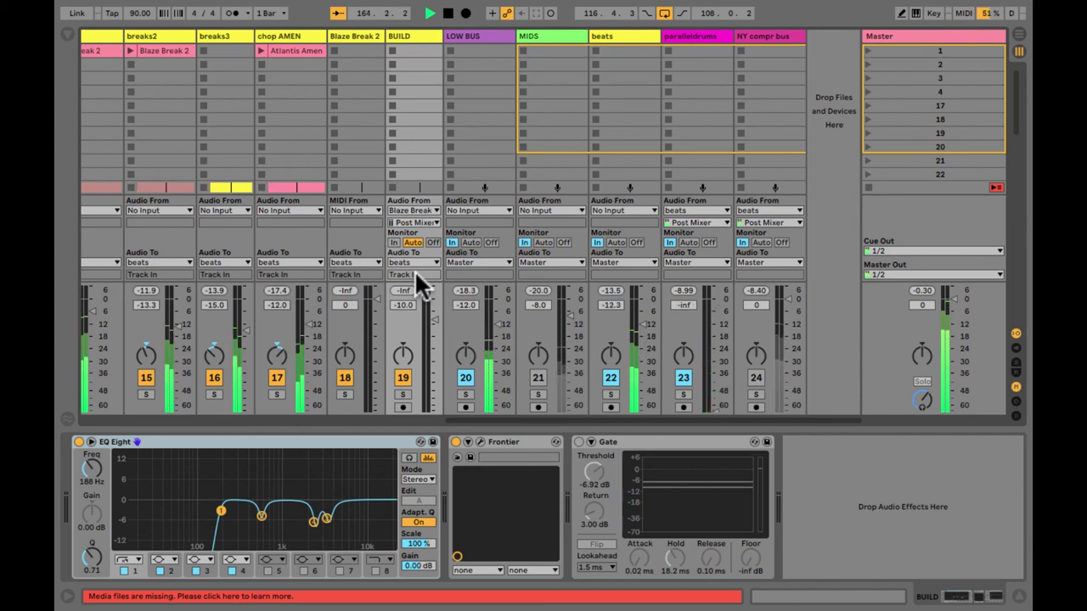
pyautogui.click(702, 136)
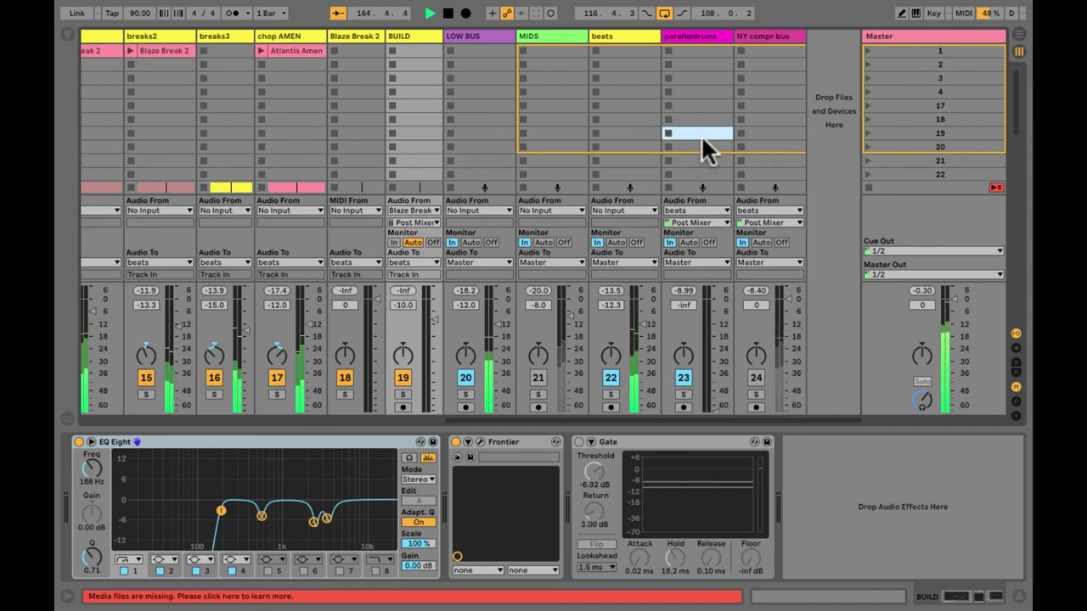
pyautogui.click(615, 261)
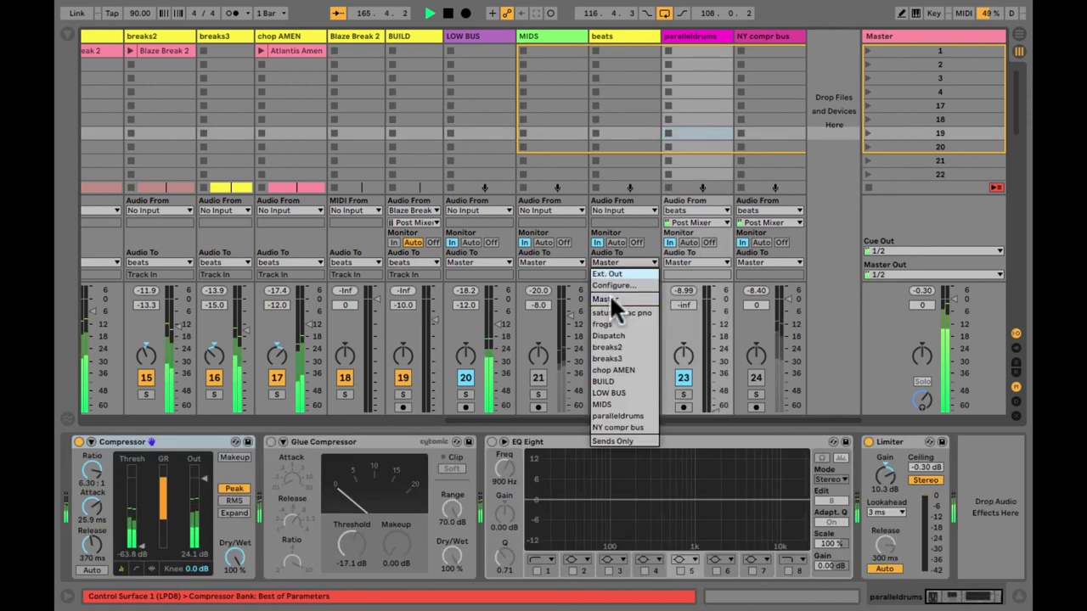
pyautogui.click(608, 441)
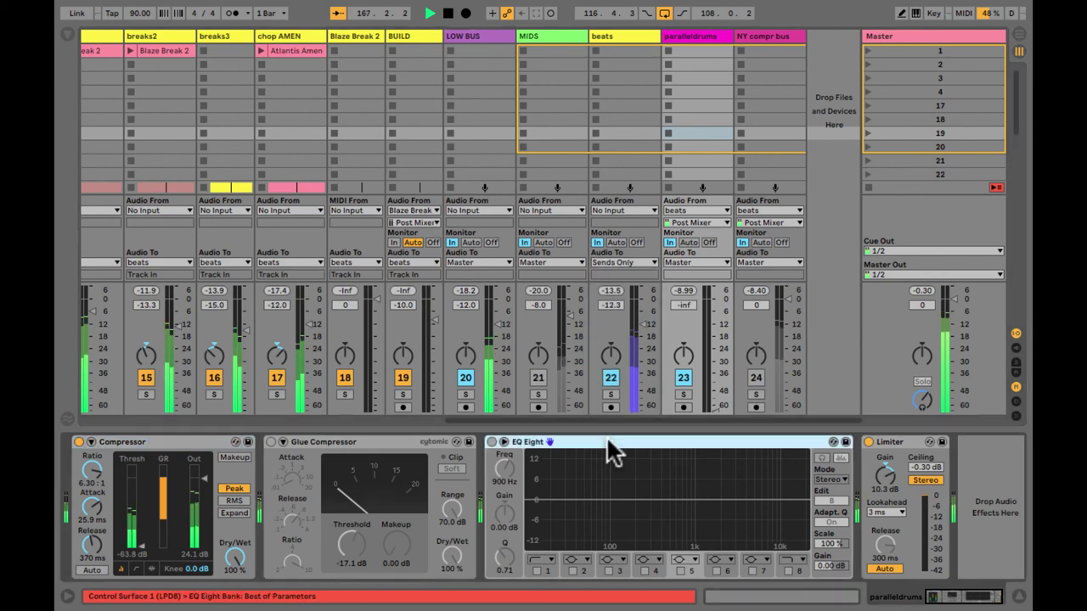
# Enable EQ Eight on paralleldrums with a 6.33 dB high shelf at 5.39 kHz and a 5.16 dB bell at 187 Hz
pyautogui.click(491, 442)
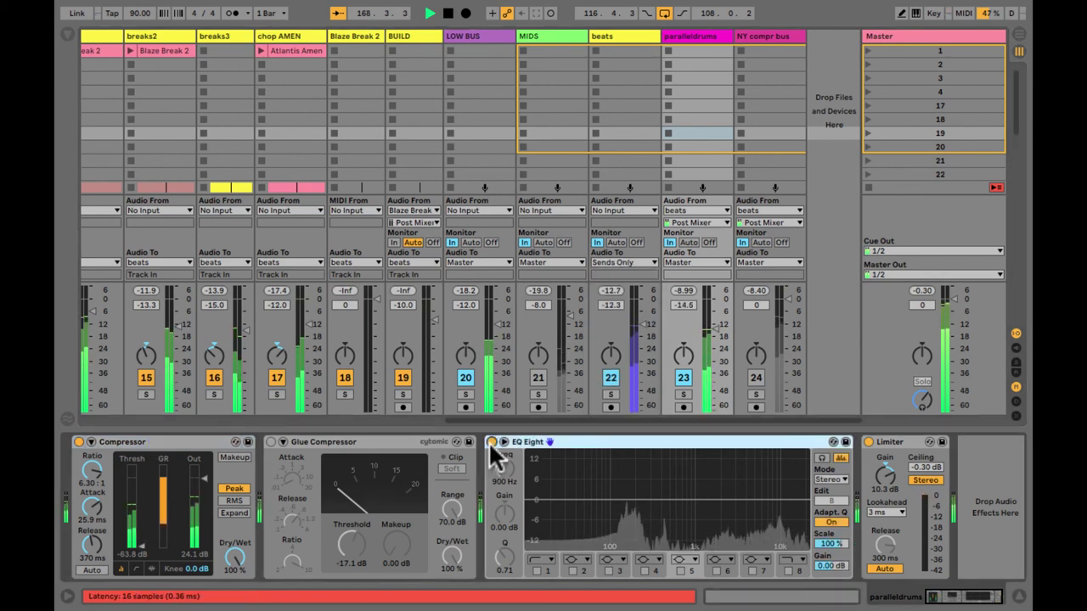
pyautogui.click(784, 561)
pyautogui.click(790, 544)
pyautogui.click(788, 572)
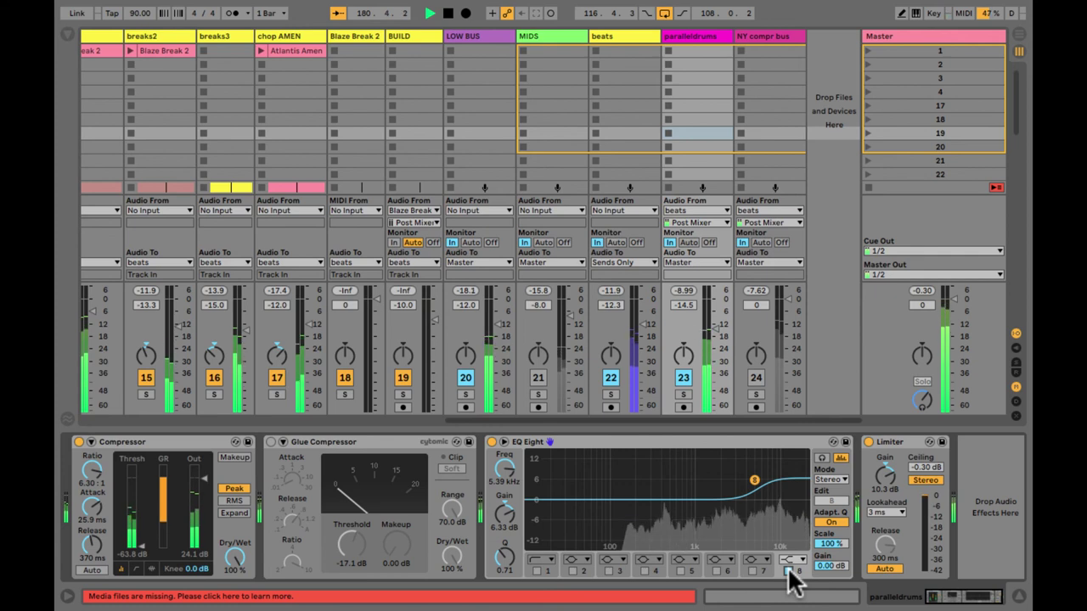
pyautogui.click(789, 572)
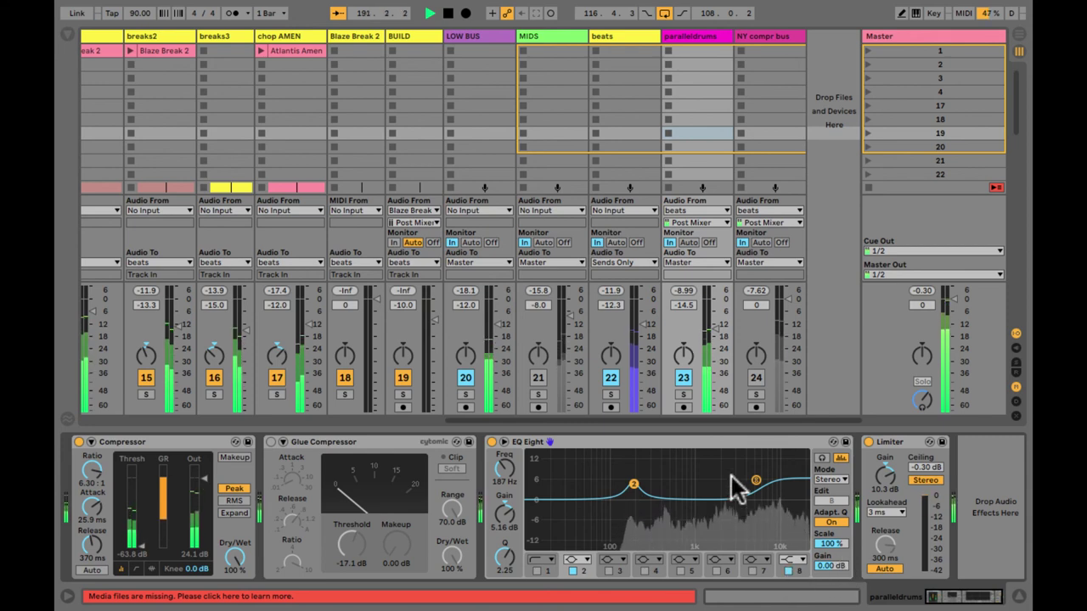
# Route the beats bus to Master again and blend in paralleldrums at -11.5 dB
pyautogui.click(626, 263)
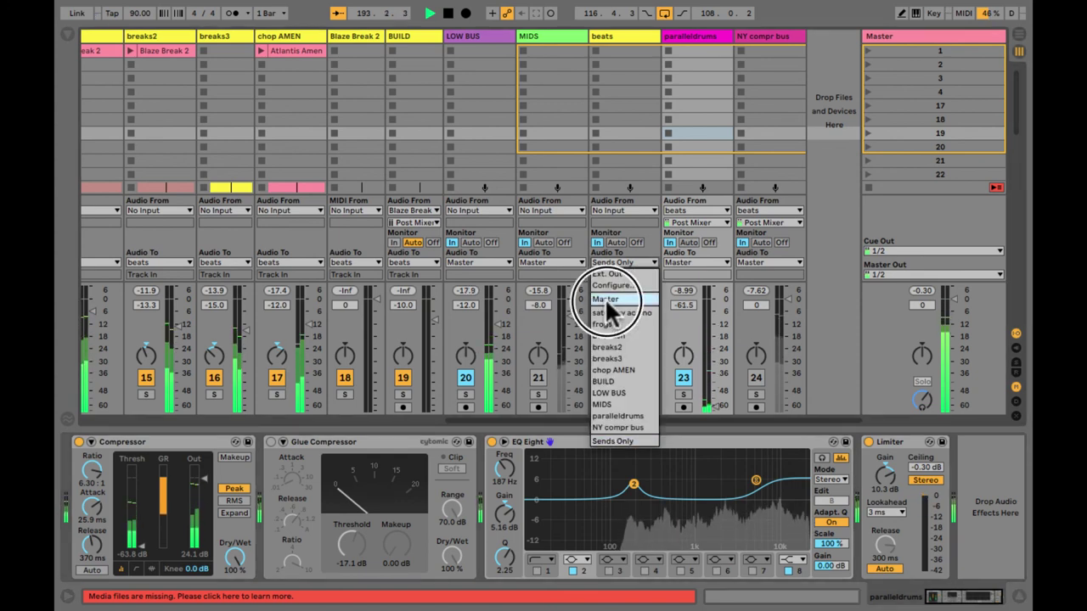
pyautogui.click(604, 299)
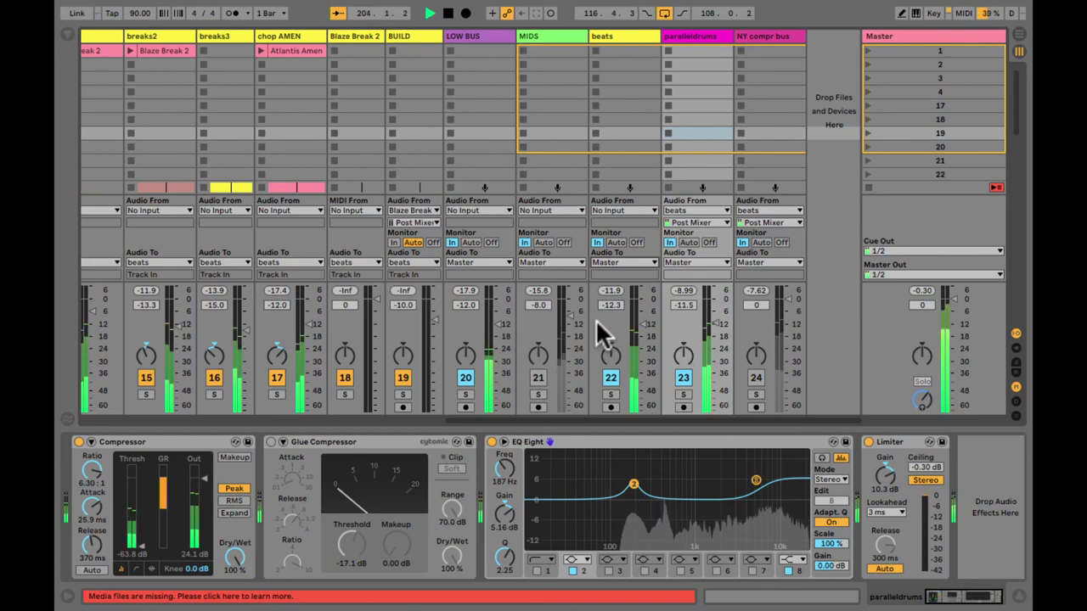
# Add the Wider plug-in after the Limiter on paralleldrums and hide the browser
pyautogui.press('super+alt+b')
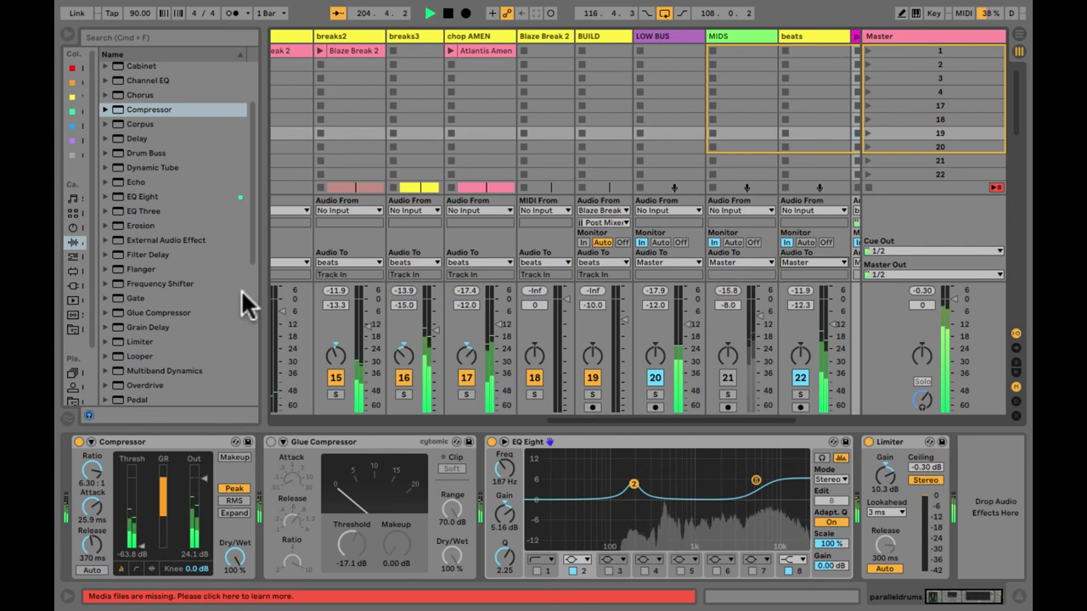
pyautogui.click(73, 286)
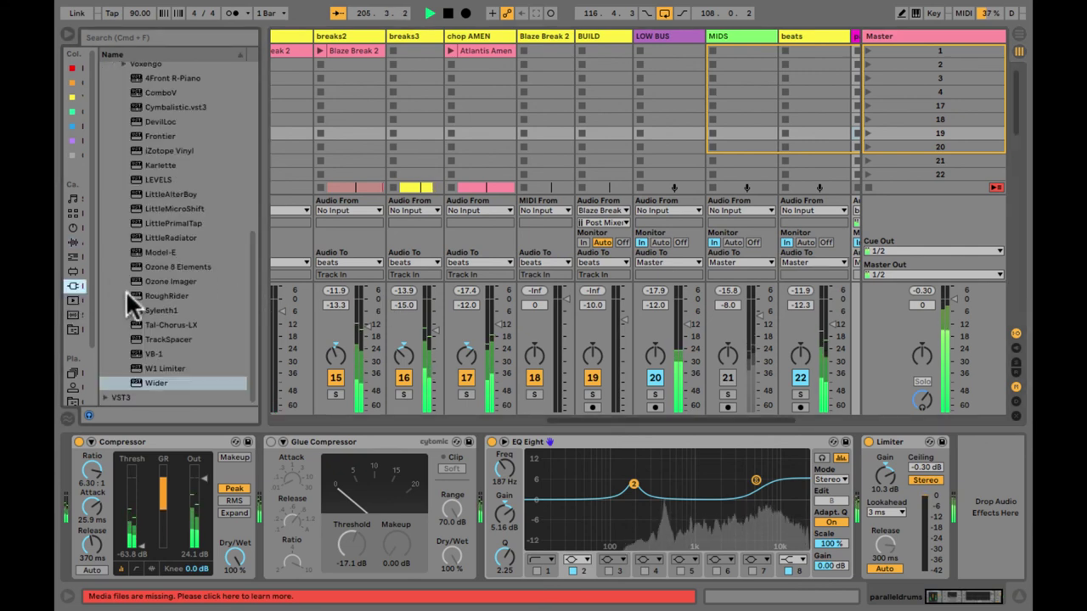
pyautogui.click(145, 383)
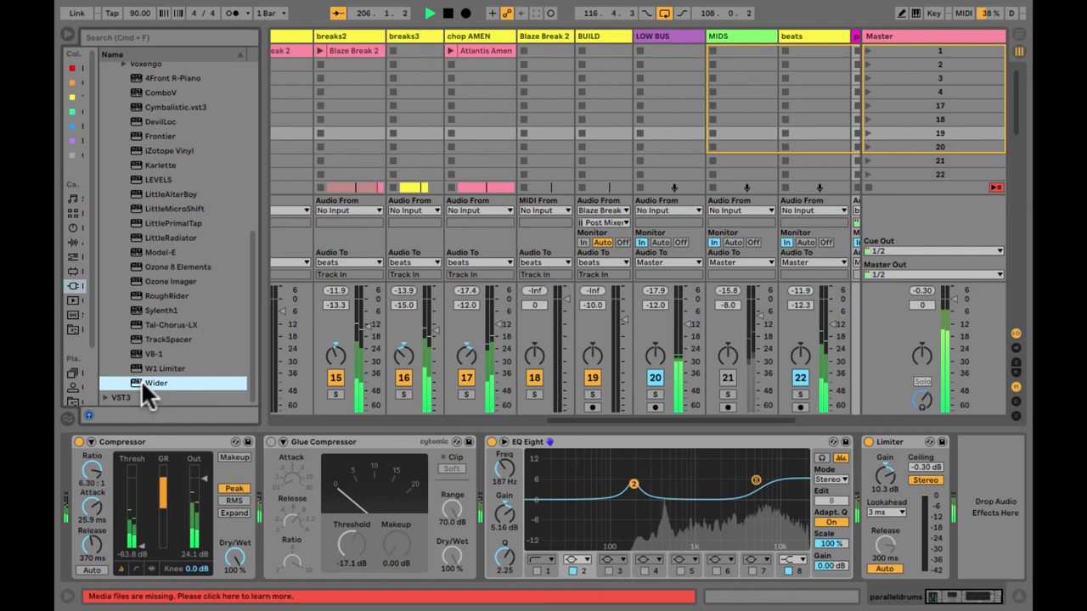
pyautogui.doubleClick(144, 387)
pyautogui.press('super+alt+b')
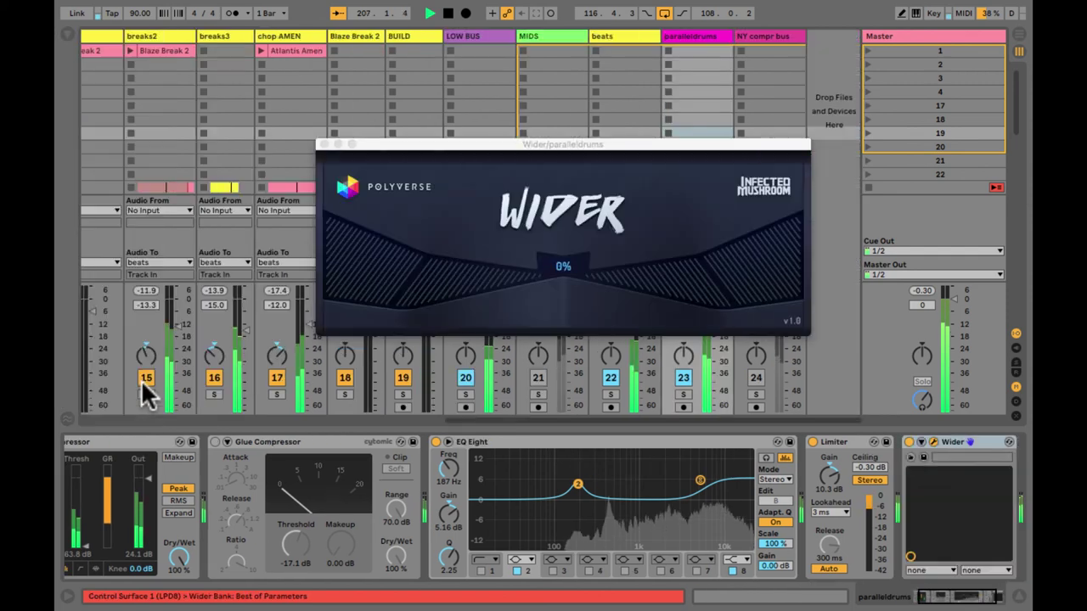
# Collapse the Wider device, set its stereo width to about 109% and close its window
pyautogui.doubleClick(960, 444)
pyautogui.moveTo(563, 273); pyautogui.dragTo(553, 129)
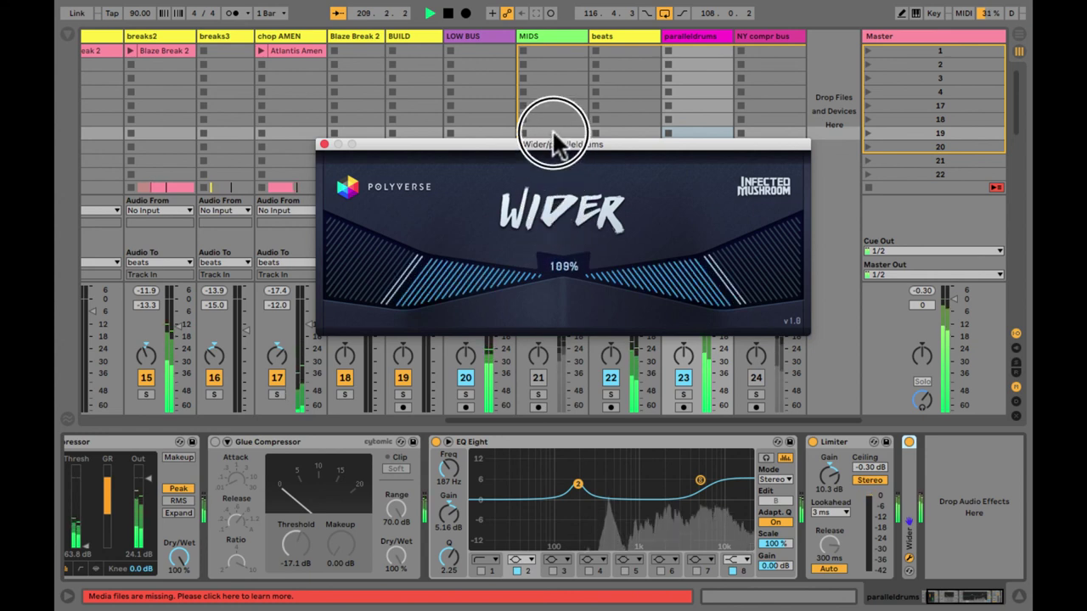
pyautogui.click(324, 144)
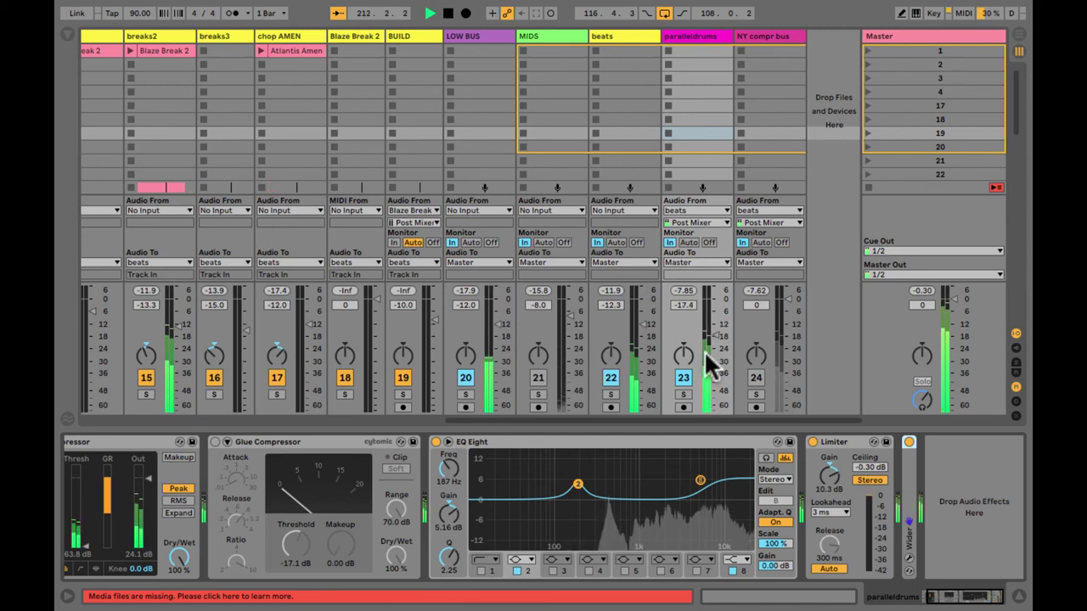
# Set the paralleldrums volume to -16.0 dB and launch the fast3 cowbell scene
pyautogui.scroll(-5, 735, 173)
pyautogui.click(866, 143)
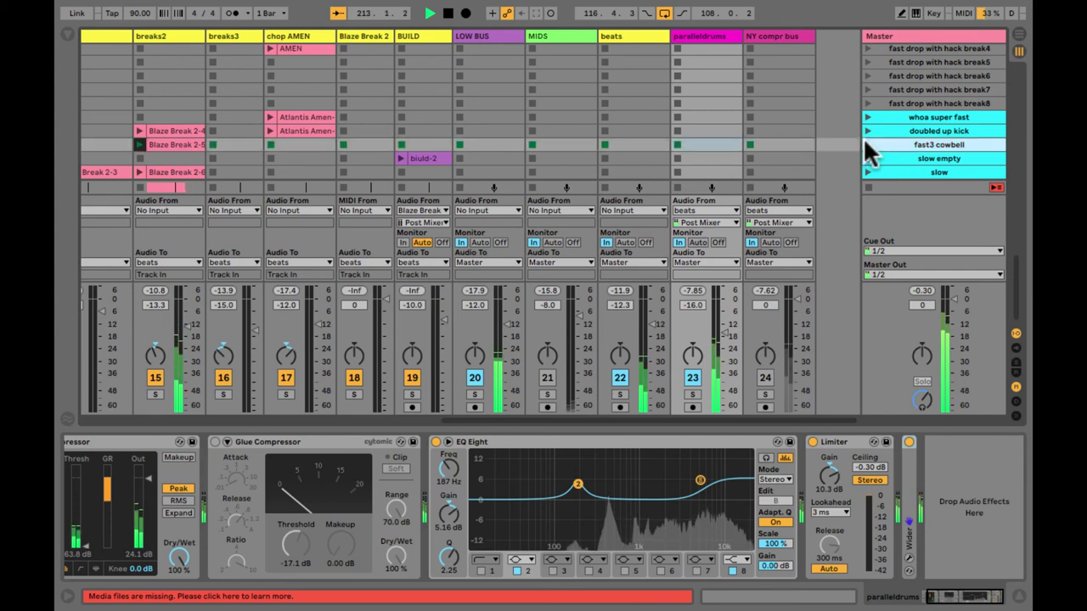
pyautogui.hscroll(-2, 754, 123)
pyautogui.hscroll(-4, 754, 126)
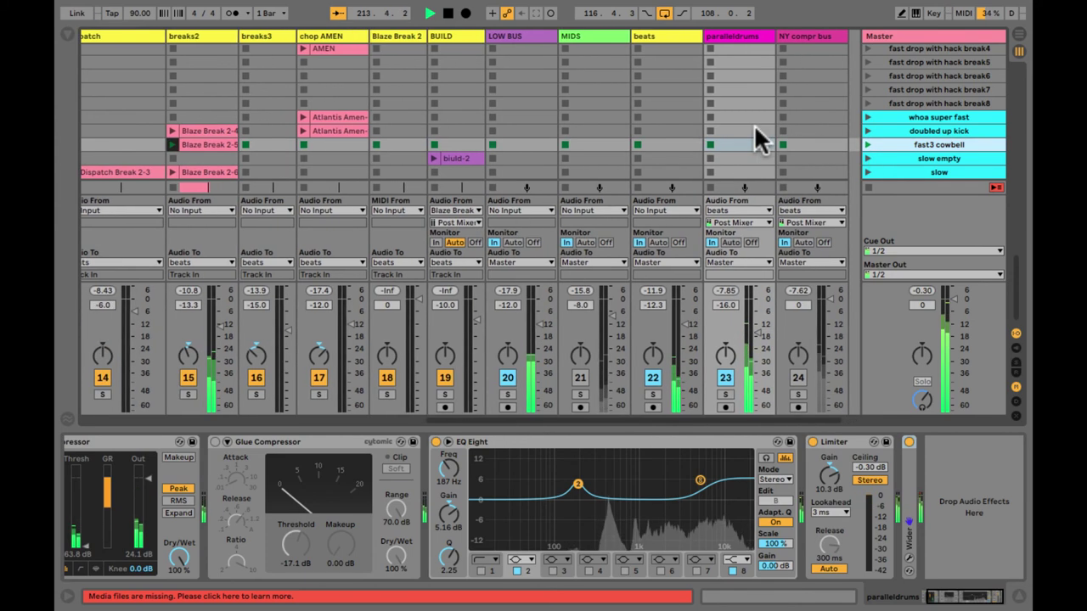
# Audition the parallel drum mix with the SKWOINCH, SKWOINCH the second and PNO+HARP scenes
pyautogui.scroll(10, 877, 142)
pyautogui.hscroll(-2, 877, 143)
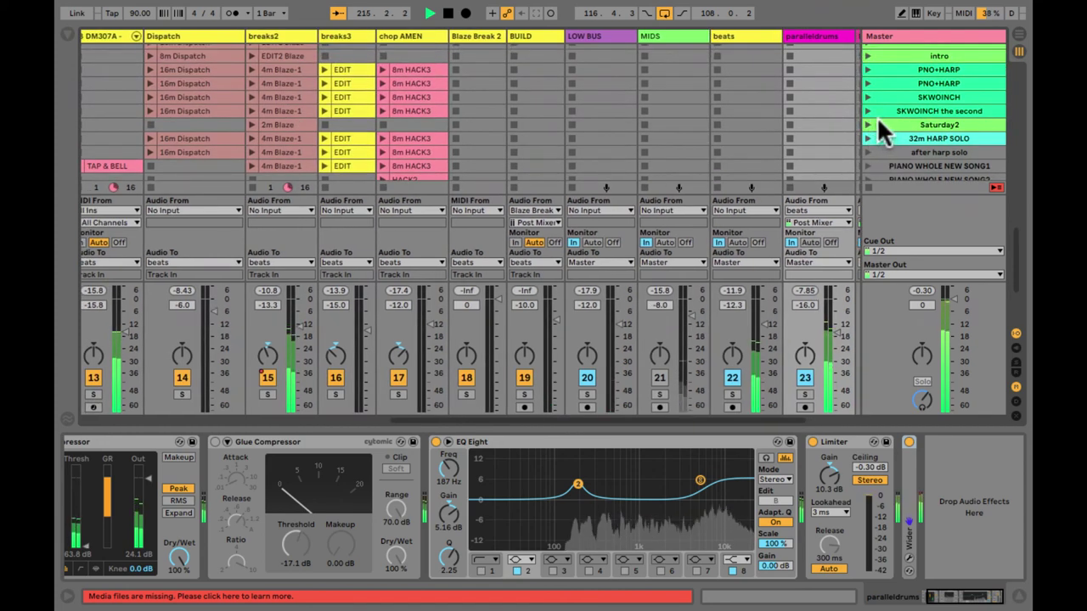
pyautogui.click(868, 96)
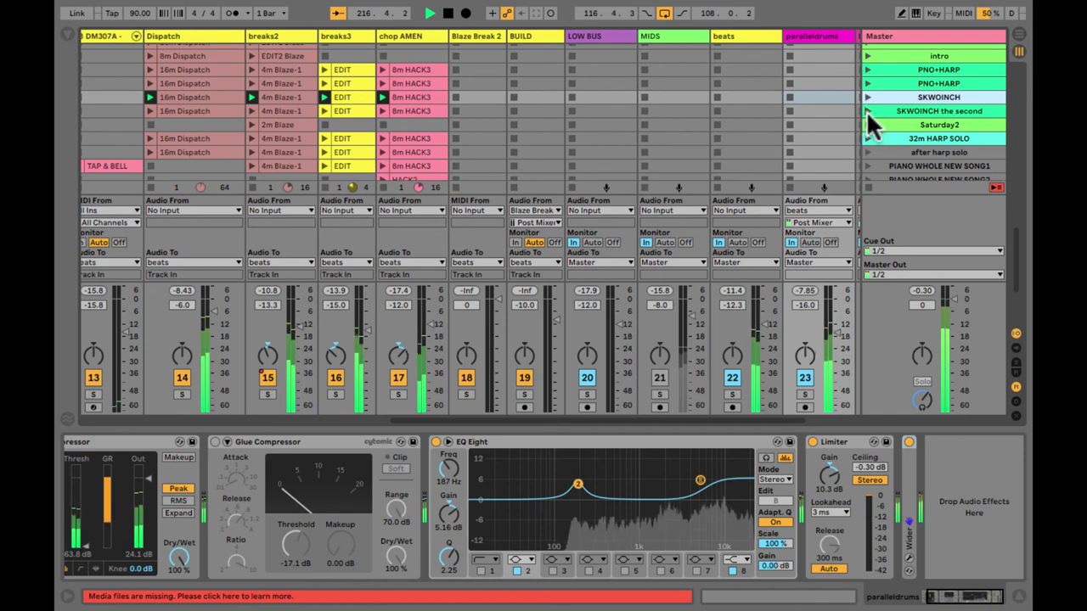
pyautogui.click(867, 111)
pyautogui.scroll(3, 867, 108)
pyautogui.hscroll(-1, 867, 108)
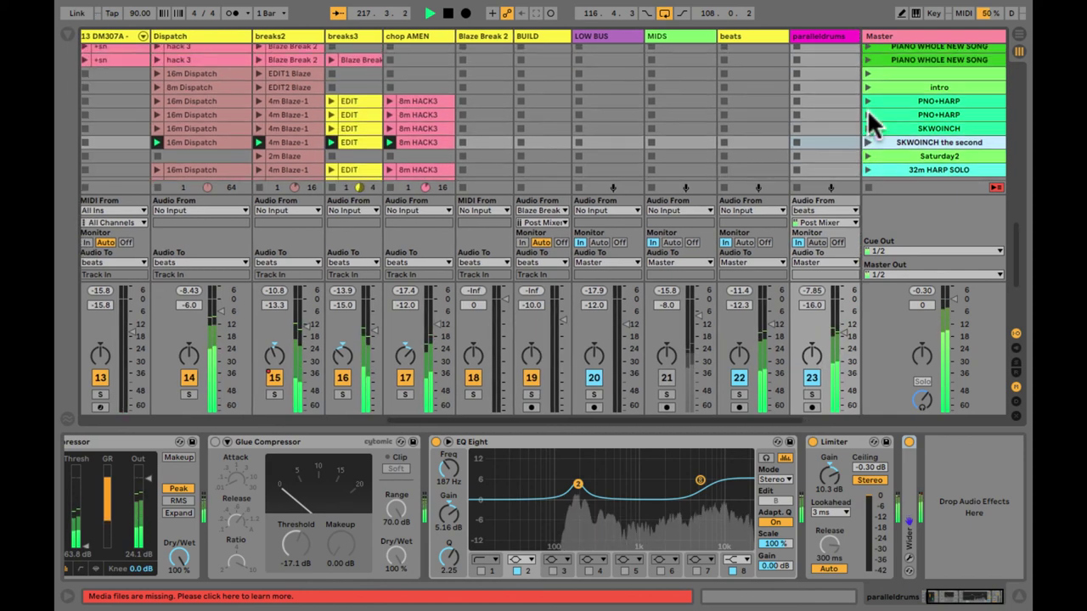
pyautogui.click(865, 103)
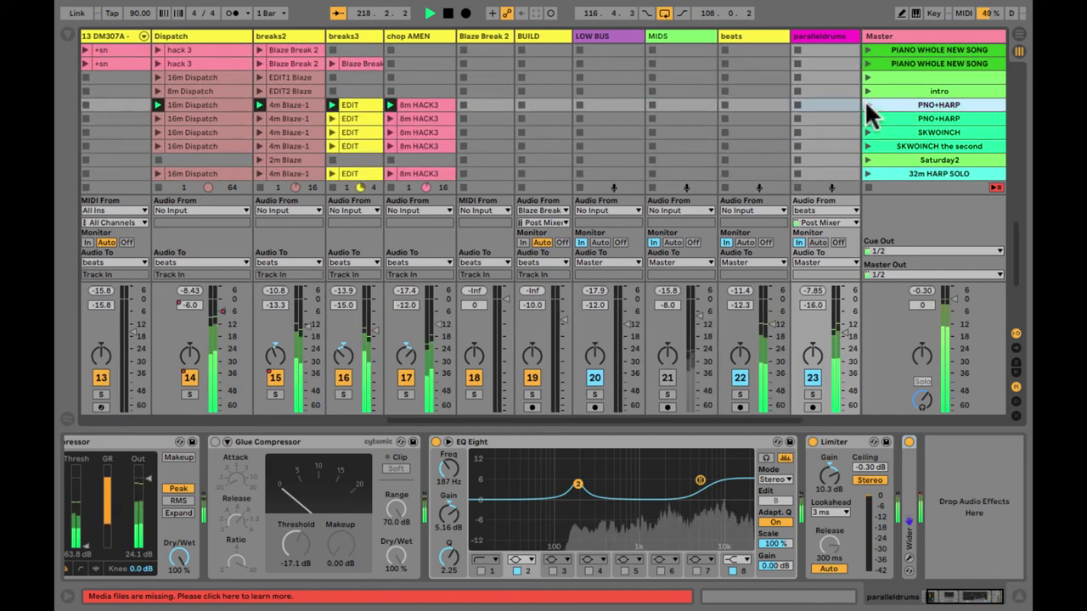
# Launch the doubled up kick scene, stop playback and examine the clips on the first tracks
pyautogui.scroll(-5, 865, 102)
pyautogui.hscroll(-1, 865, 102)
pyautogui.scroll(-3, 864, 99)
pyautogui.hscroll(-1, 864, 100)
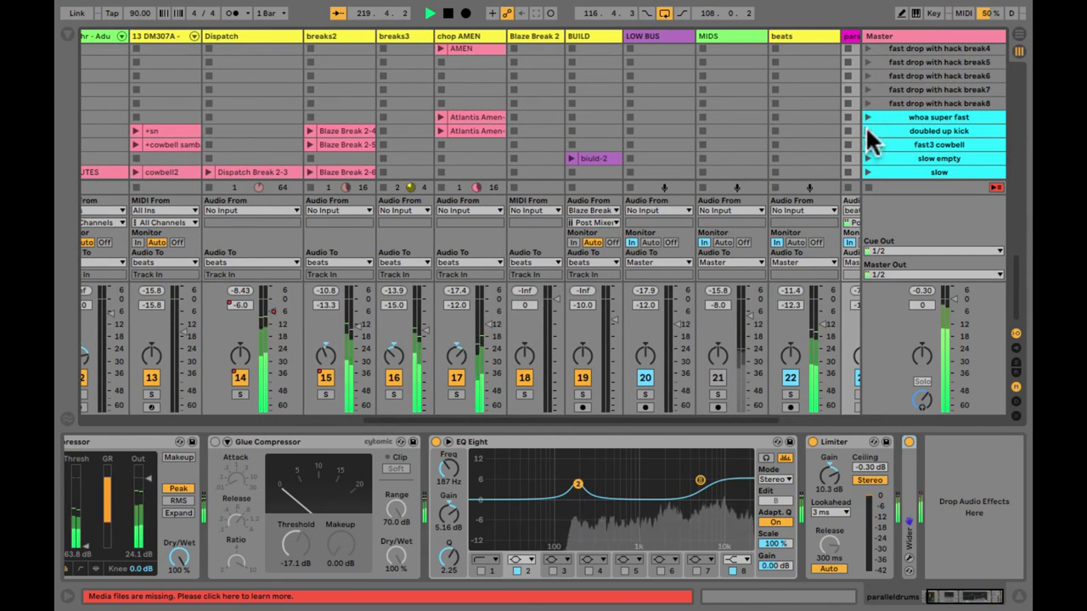
pyautogui.click(866, 127)
pyautogui.hscroll(-10, 684, 133)
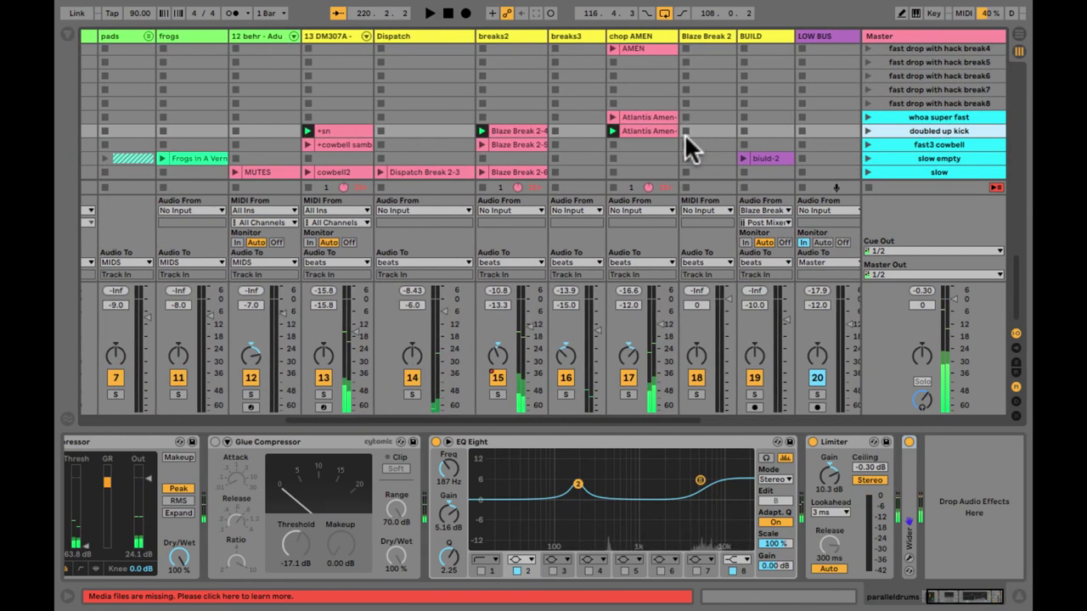
pyautogui.hscroll(-1, 684, 134)
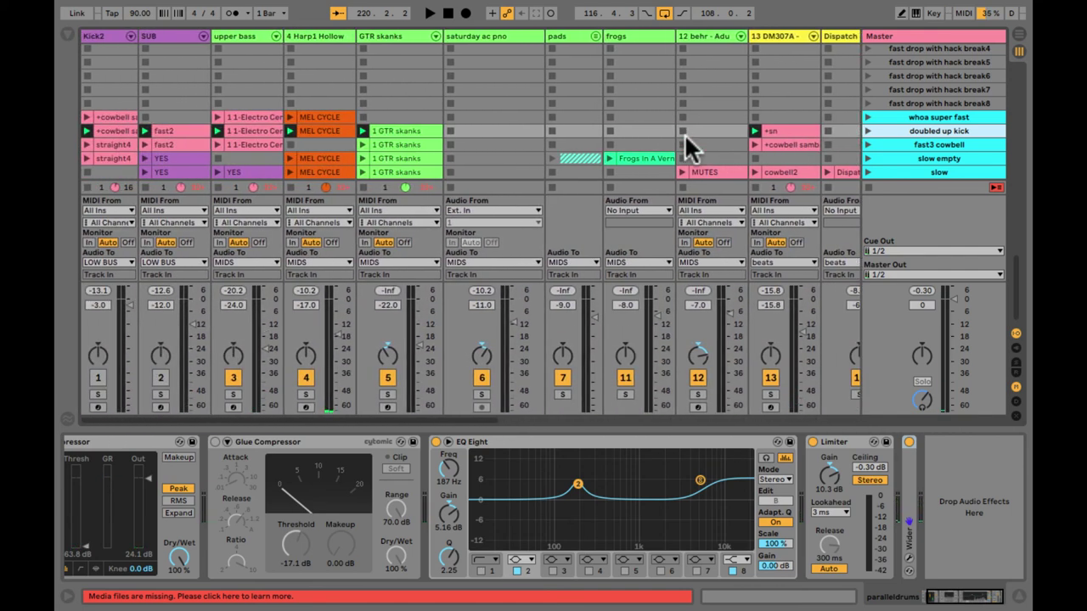
# Return all tracks to arrangement playback and play the looped section from its start near bar 117
pyautogui.press('Tab')
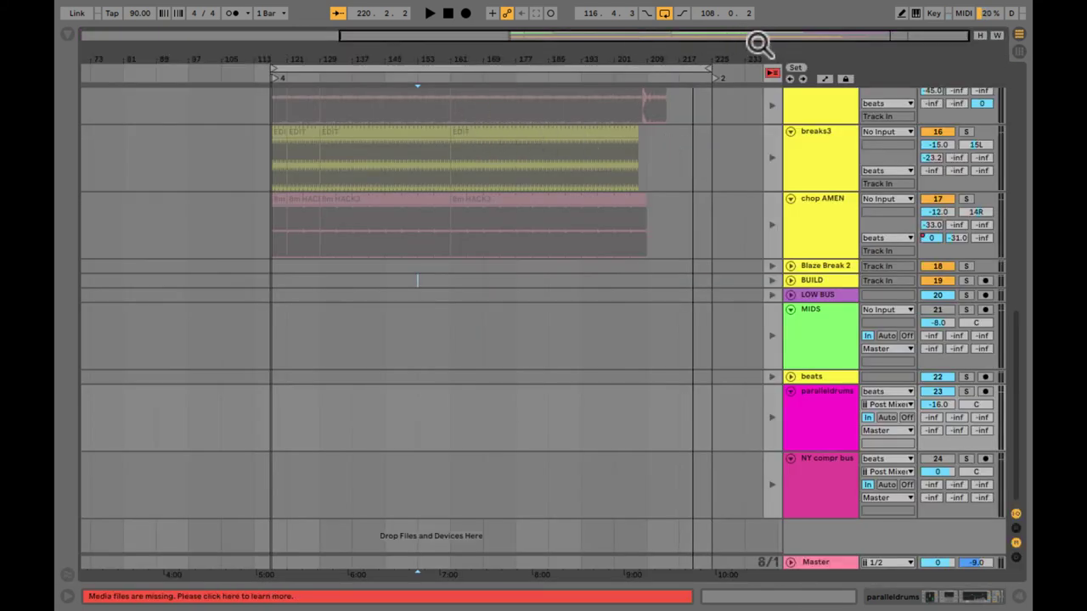
pyautogui.click(769, 73)
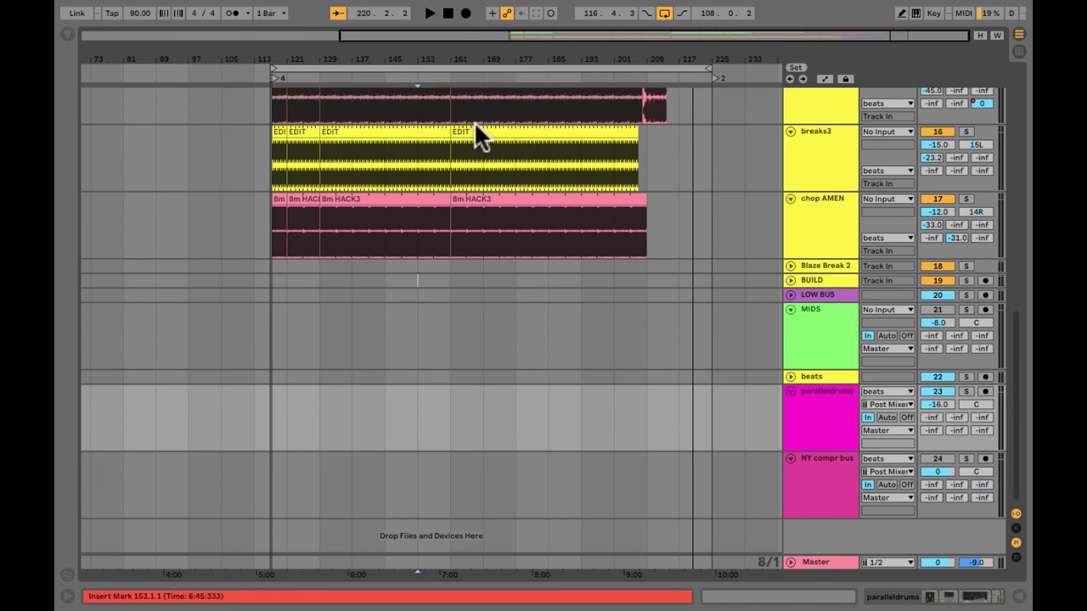
pyautogui.click(445, 71)
pyautogui.press('space')
pyautogui.moveTo(279, 59); pyautogui.dragTo(274, 58)
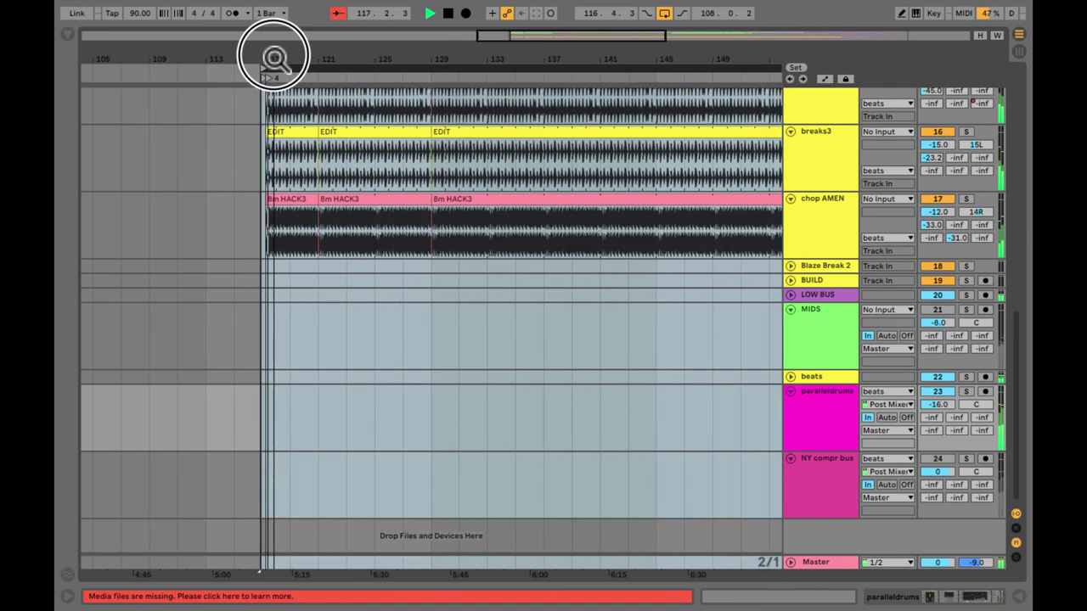
# Return to the session mixer and audition the beats and paralleldrums buses together
pyautogui.press('Tab')
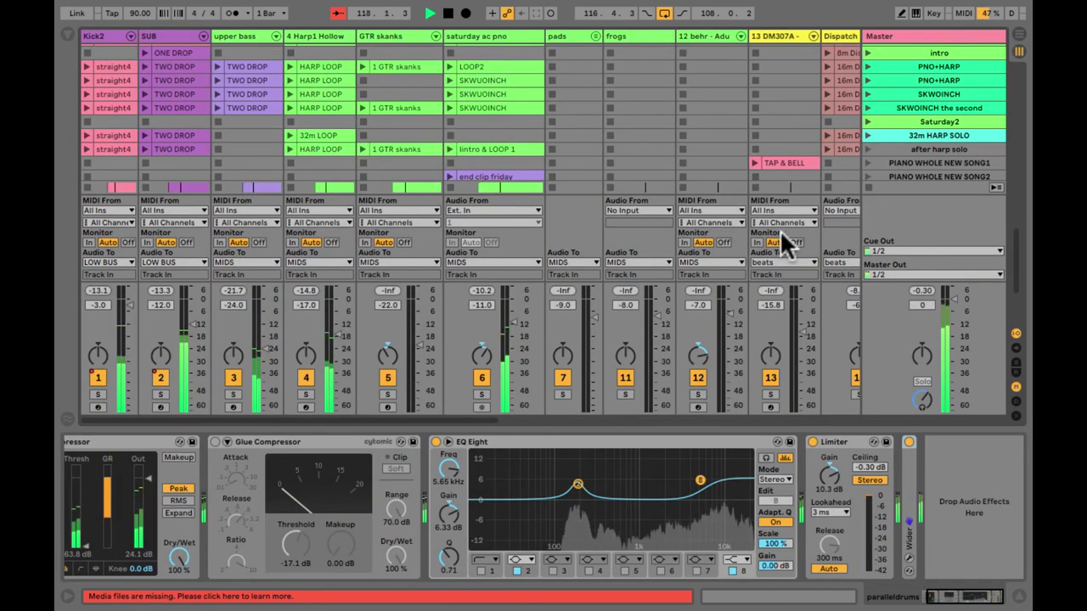
pyautogui.hscroll(10, 779, 229)
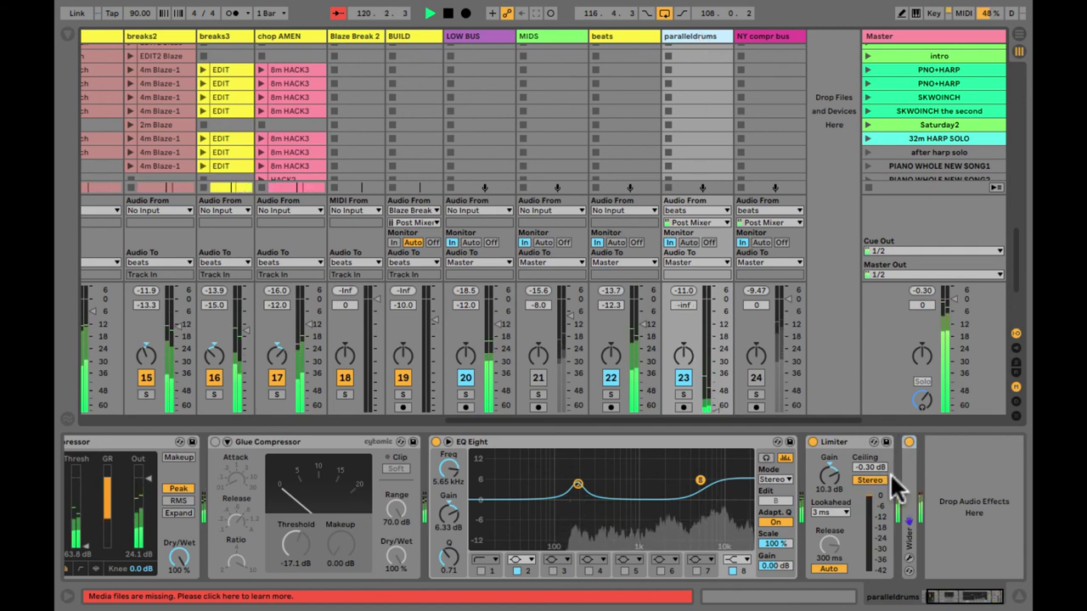
pyautogui.click(617, 406)
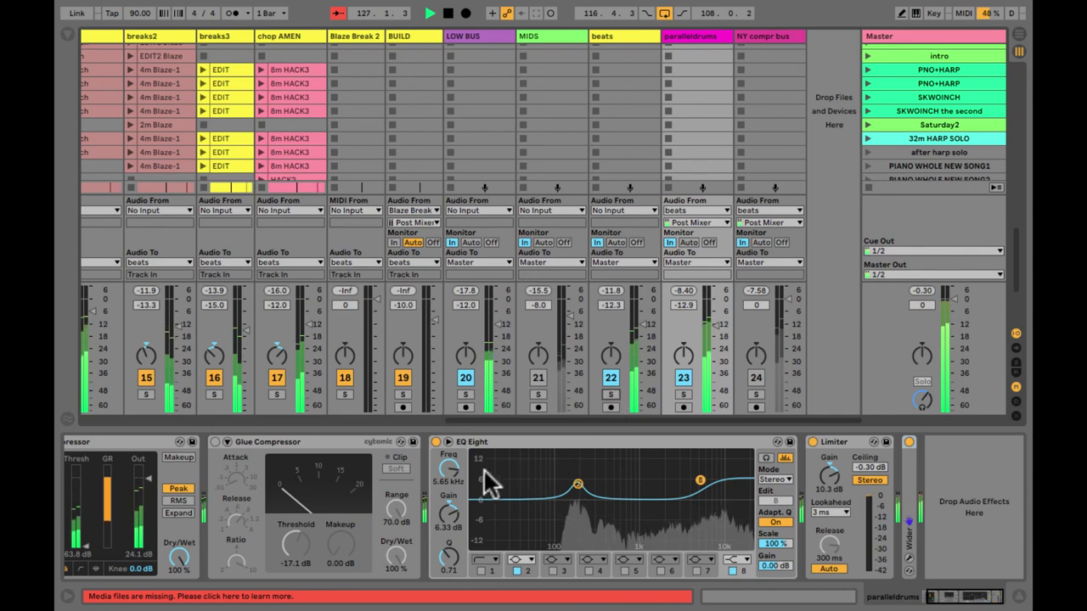
# Insert a Gate audio effect between the Glue Compressor and EQ Eight on paralleldrums, and fold the Glue Compressor
pyautogui.hscroll(-3, 408, 480)
pyautogui.press('super+alt+b')
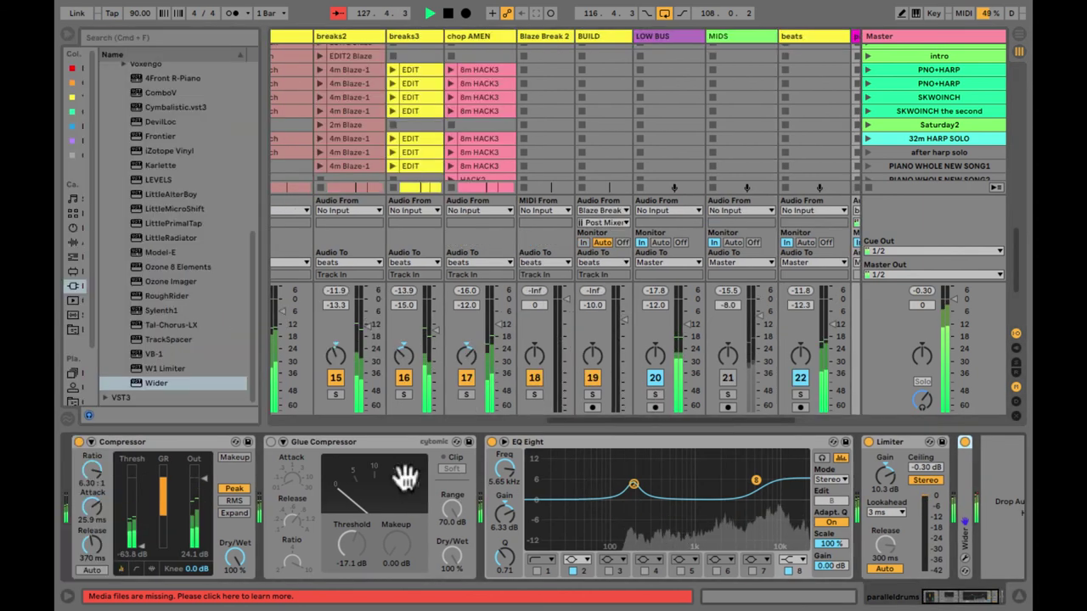
pyautogui.click(74, 243)
pyautogui.moveTo(116, 295); pyautogui.dragTo(447, 473)
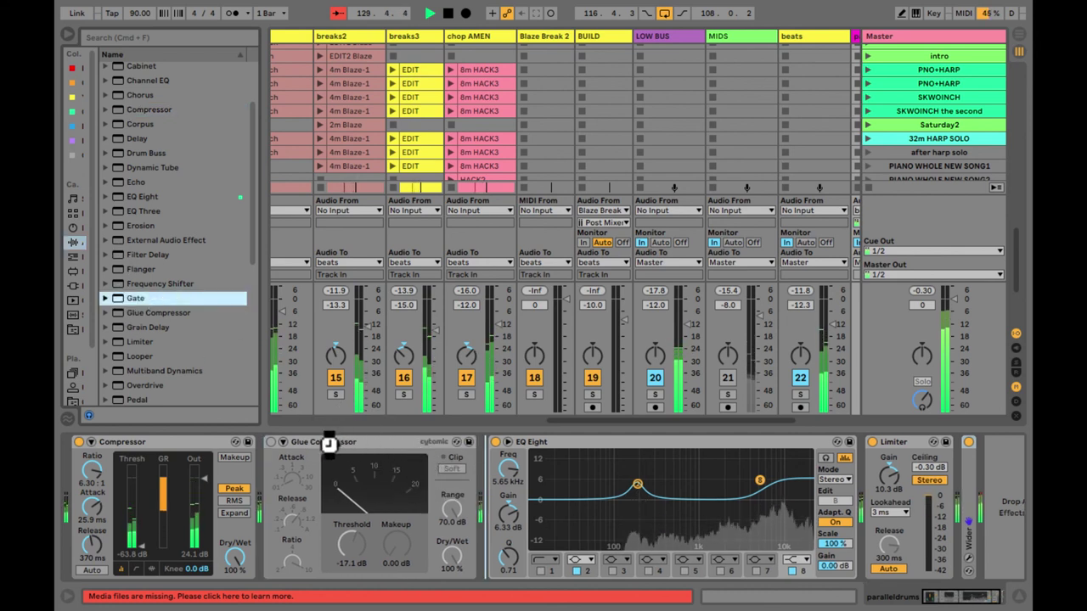
pyautogui.moveTo(337, 456); pyautogui.dragTo(346, 461)
pyautogui.doubleClick(340, 442)
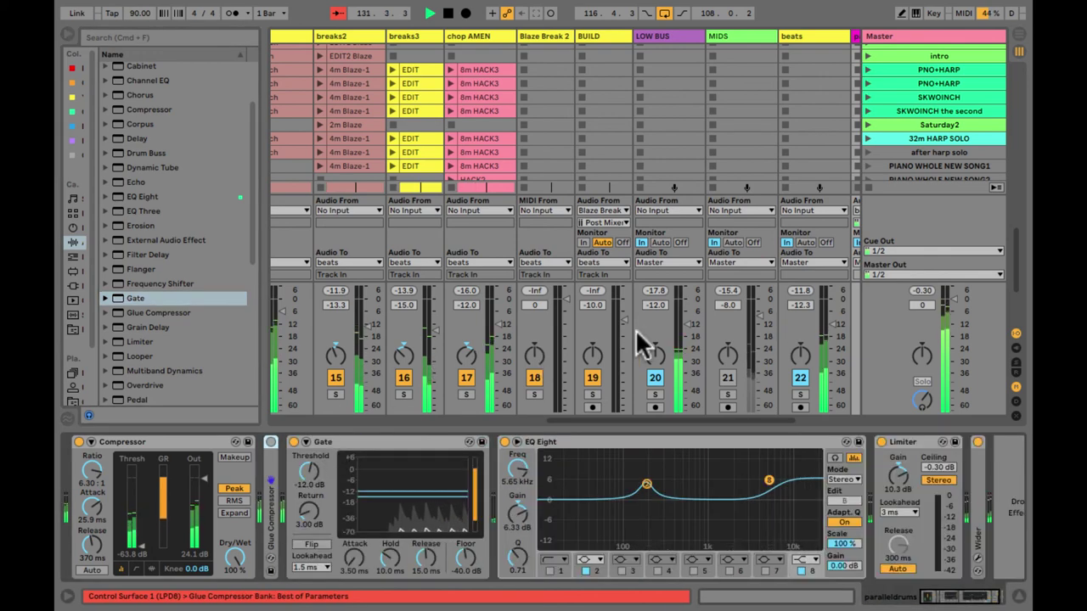
pyautogui.press('super+alt+b')
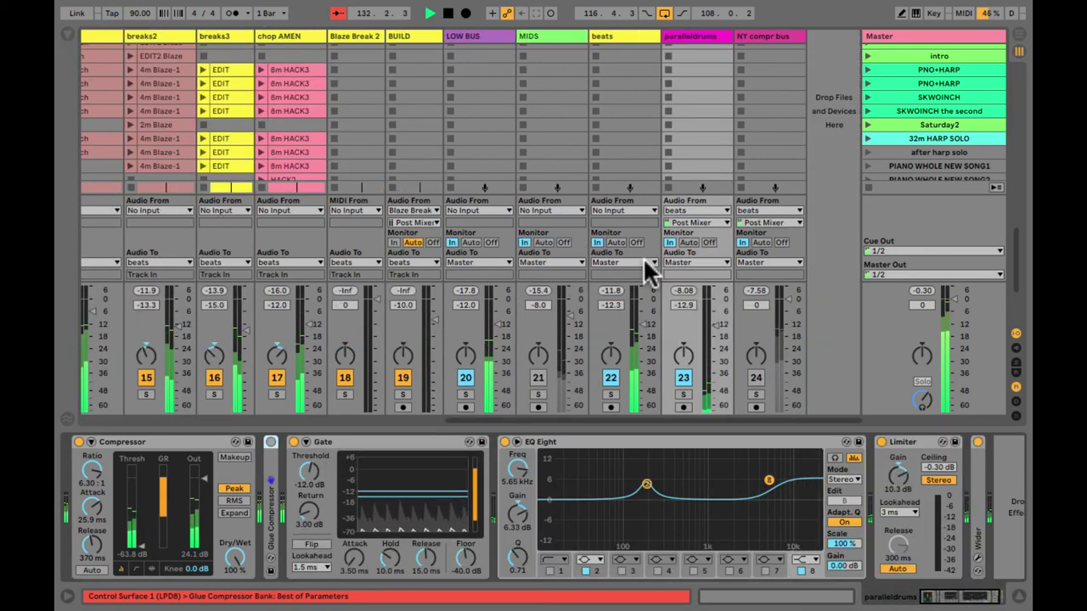
# Route the beats bus output to Sends Only so that only its parallel copy is heard
pyautogui.click(643, 260)
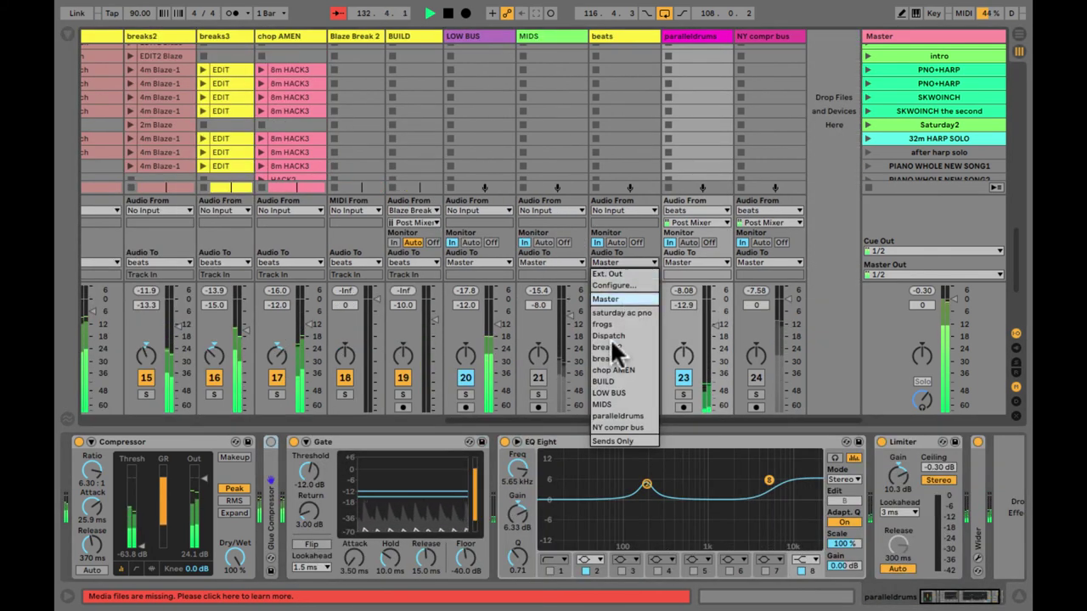
pyautogui.click(610, 441)
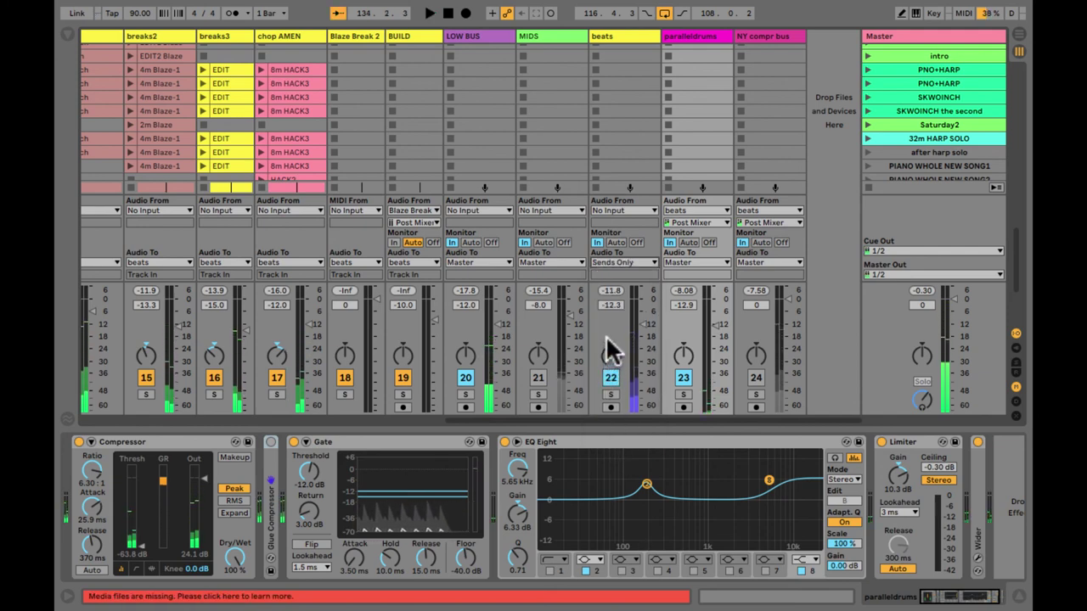
# Examine the send controls on the beats bus and compare the beats and paralleldrums tracks
pyautogui.press('super+alt+s')
pyautogui.moveTo(633, 263); pyautogui.dragTo(633, 264)
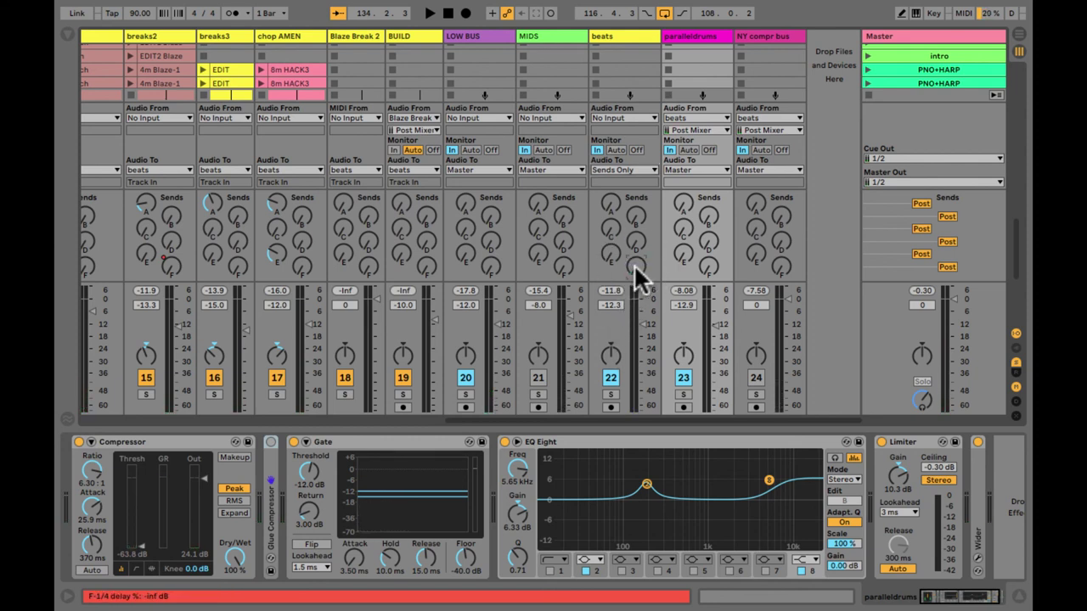
pyautogui.press('super+alt+b')
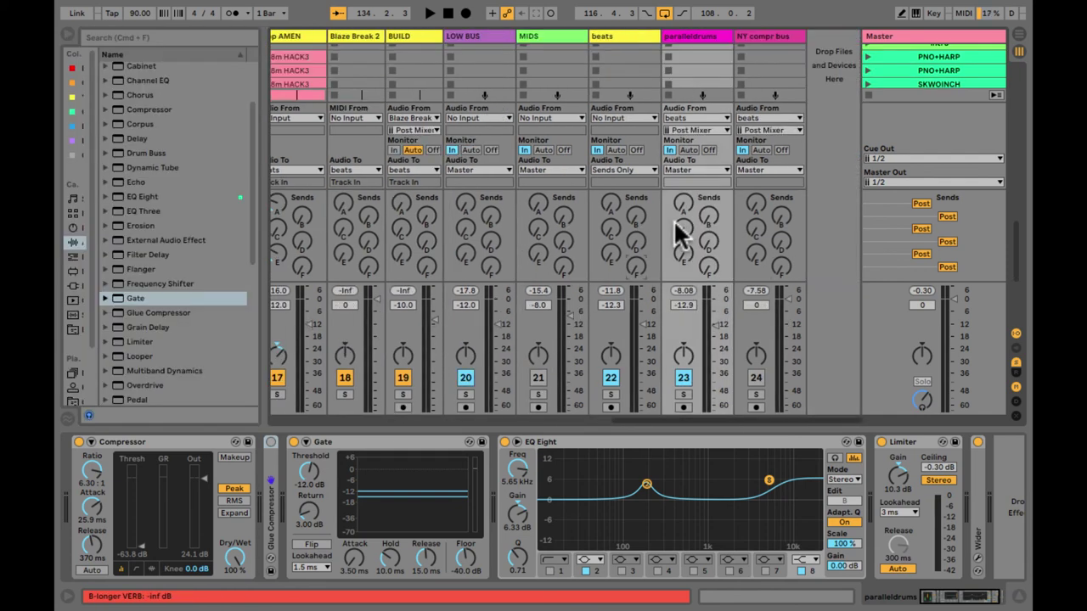
pyautogui.click(683, 37)
pyautogui.click(628, 35)
pyautogui.click(686, 36)
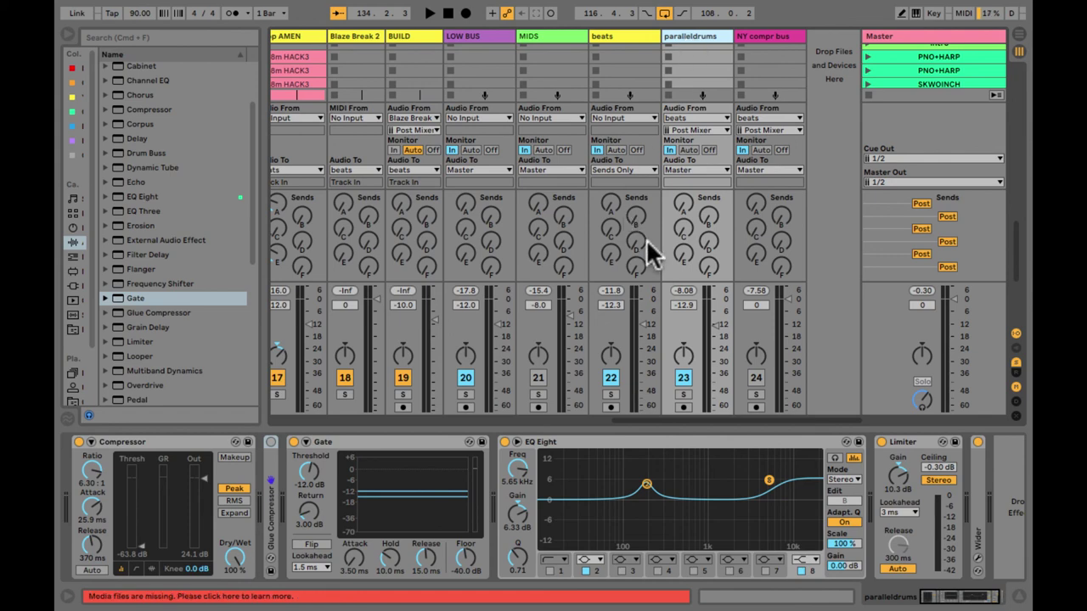
pyautogui.press('super+alt+s')
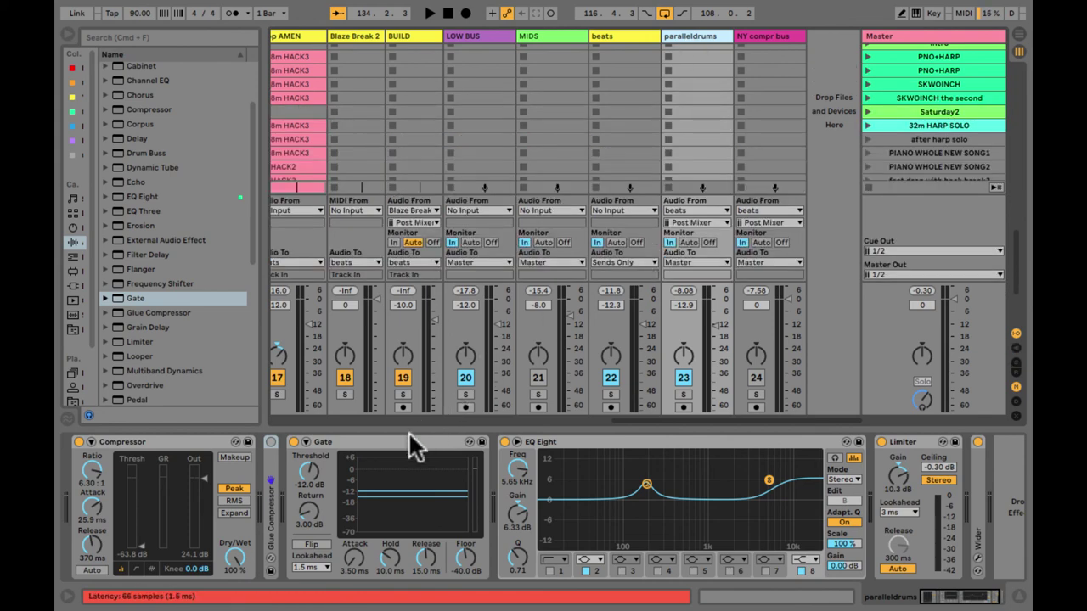
# Start playback and set the paralleldrums Gate's Threshold to -25.4 dB and its Return to 0.00 dB
pyautogui.press('space')
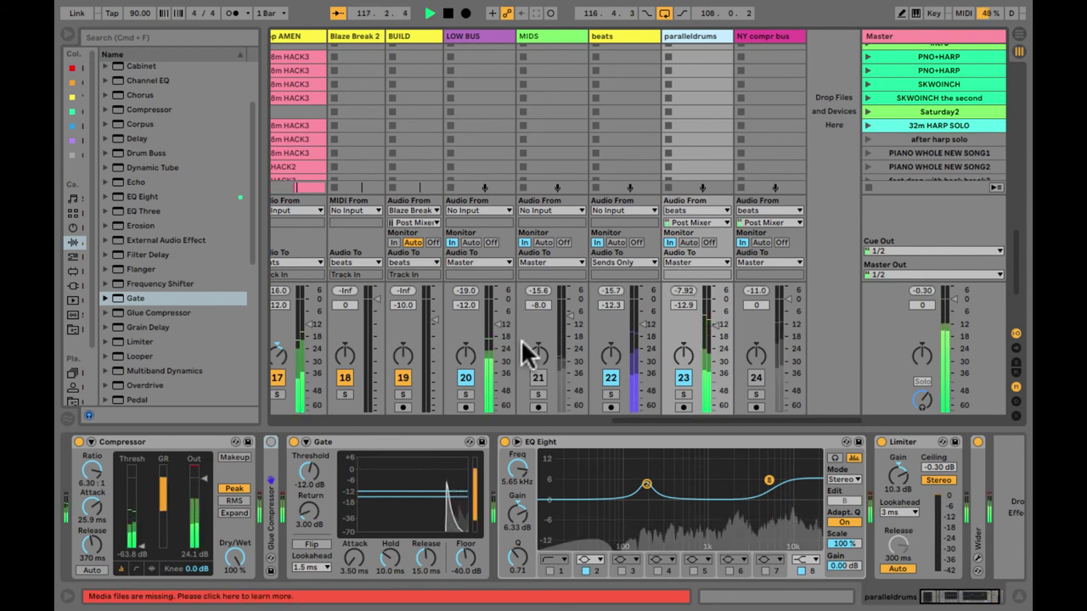
pyautogui.click(307, 478)
pyautogui.moveTo(307, 486)
pyautogui.mouseDown()
pyautogui.moveTo(308, 503)
pyautogui.moveTo(312, 490)
pyautogui.mouseUp()
pyautogui.click(309, 514)
pyautogui.click(311, 476)
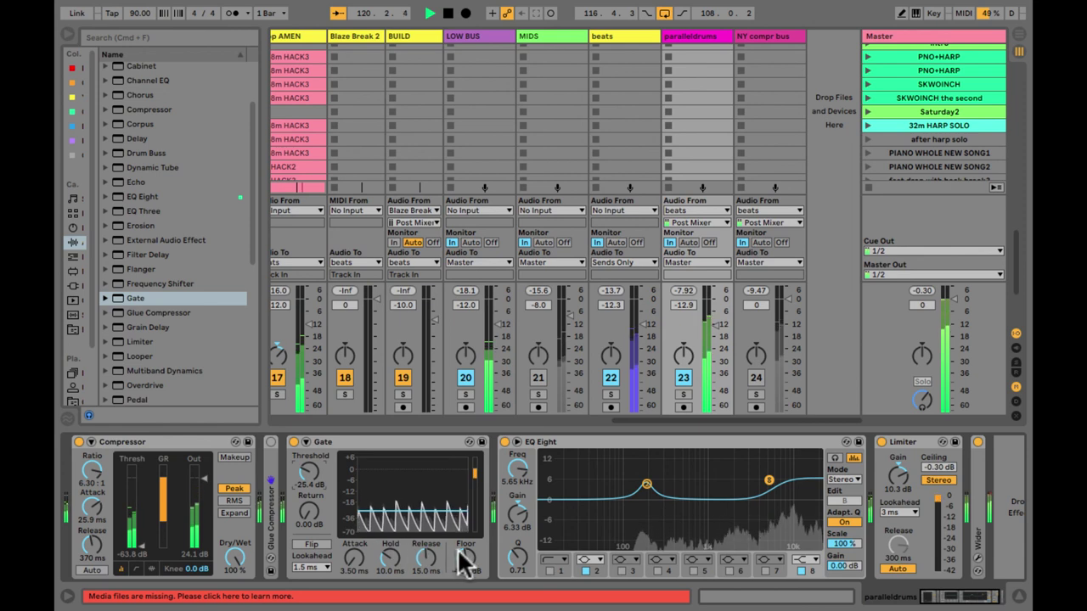
# Set the Gate's Floor to -inf dB, Return to 1.33 dB, Attack to 2.40 ms and Hold to 1.00 ms
pyautogui.moveTo(465, 561); pyautogui.dragTo(461, 563)
pyautogui.click(306, 509)
pyautogui.moveTo(305, 509); pyautogui.dragTo(306, 506)
pyautogui.click(353, 562)
pyautogui.moveTo(353, 562); pyautogui.dragTo(348, 563)
pyautogui.click(348, 563)
pyautogui.click(387, 567)
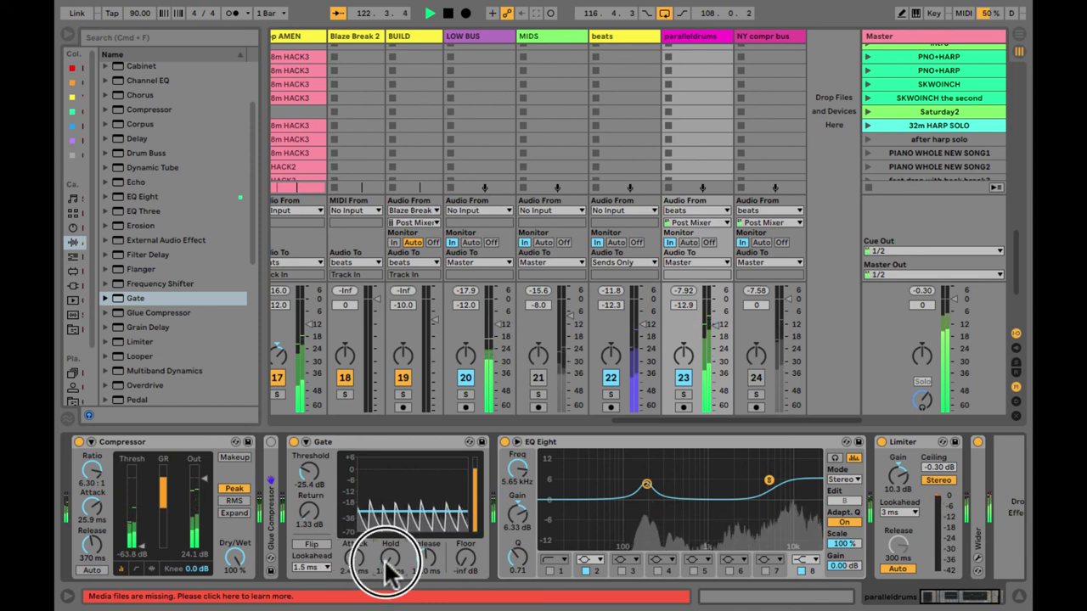
# Set the Gate's Return to 5.52 dB, Hold to 1.12 ms and Release to 69.6 ms
pyautogui.click(425, 562)
pyautogui.moveTo(309, 525); pyautogui.dragTo(303, 512)
pyautogui.moveTo(428, 564); pyautogui.dragTo(386, 541)
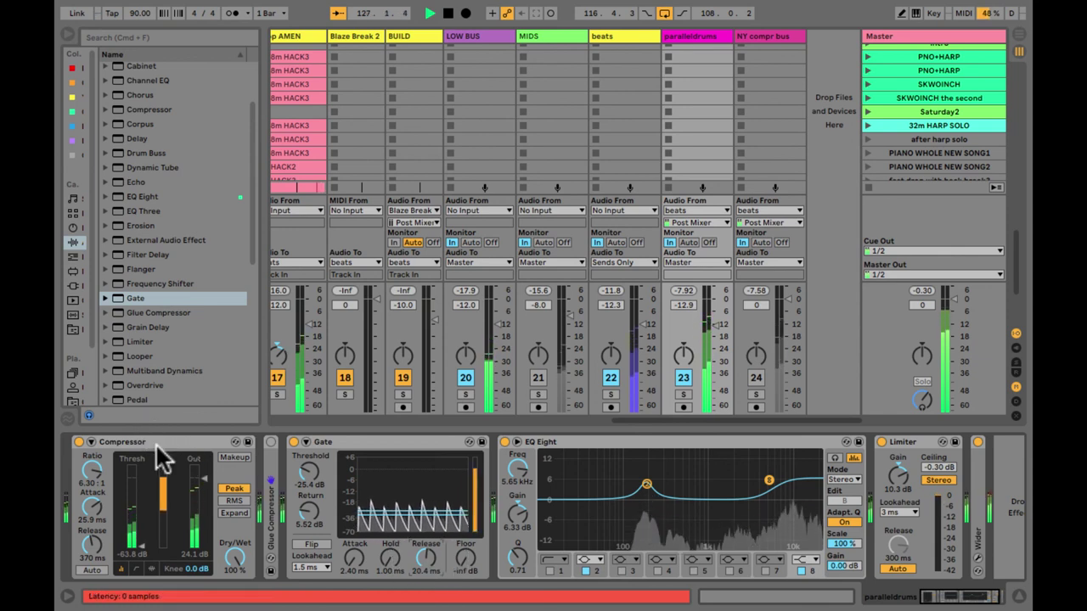
pyautogui.moveTo(427, 564); pyautogui.dragTo(390, 570)
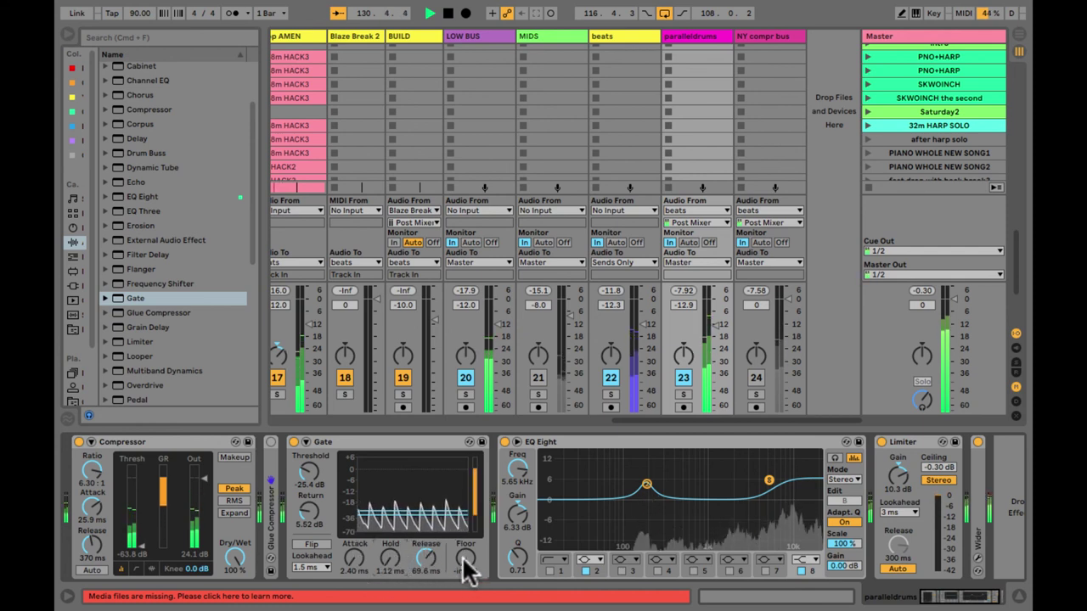
# Compare the Gate at 0.00 dB Floor with its bypassed sound, and set the Floor to -49.4 dB
pyautogui.moveTo(463, 563); pyautogui.dragTo(461, 574)
pyautogui.click(293, 442)
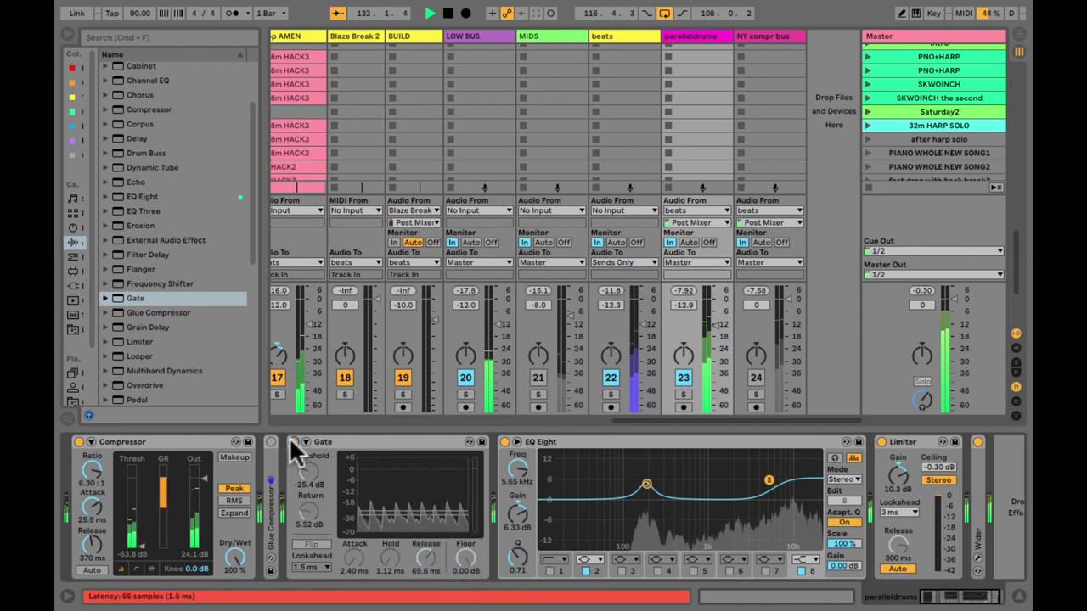
pyautogui.click(293, 441)
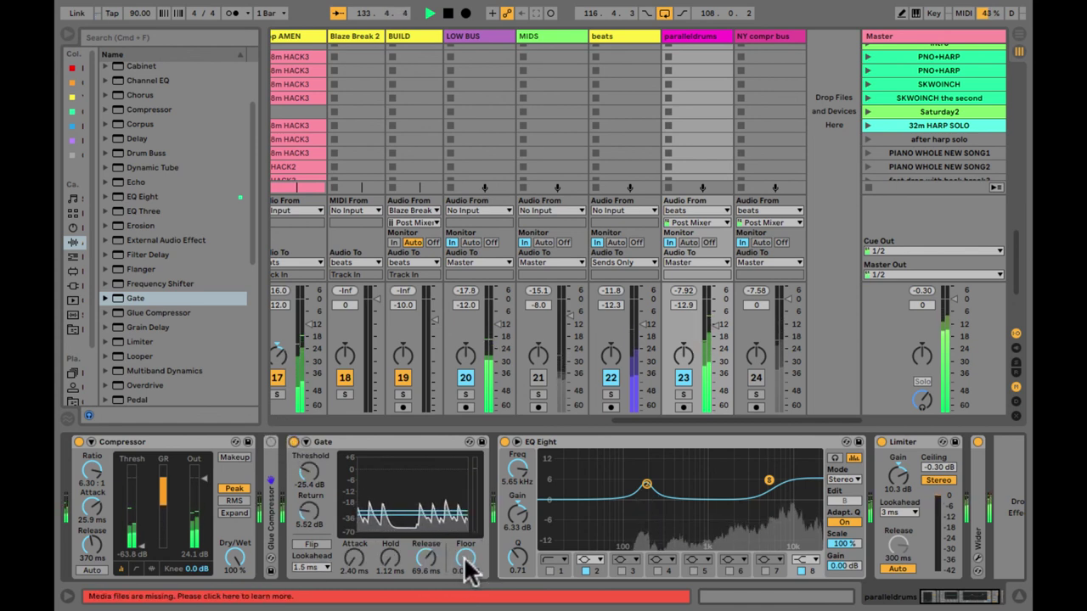
pyautogui.moveTo(467, 569); pyautogui.dragTo(467, 571)
pyautogui.press('super+alt+b')
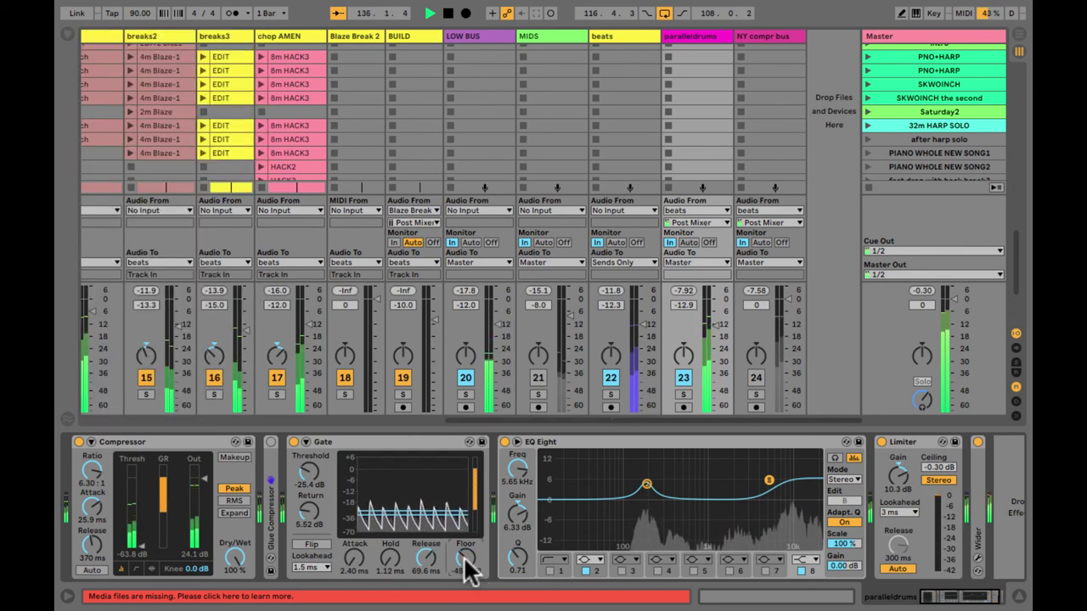
pyautogui.hscroll(2, 658, 531)
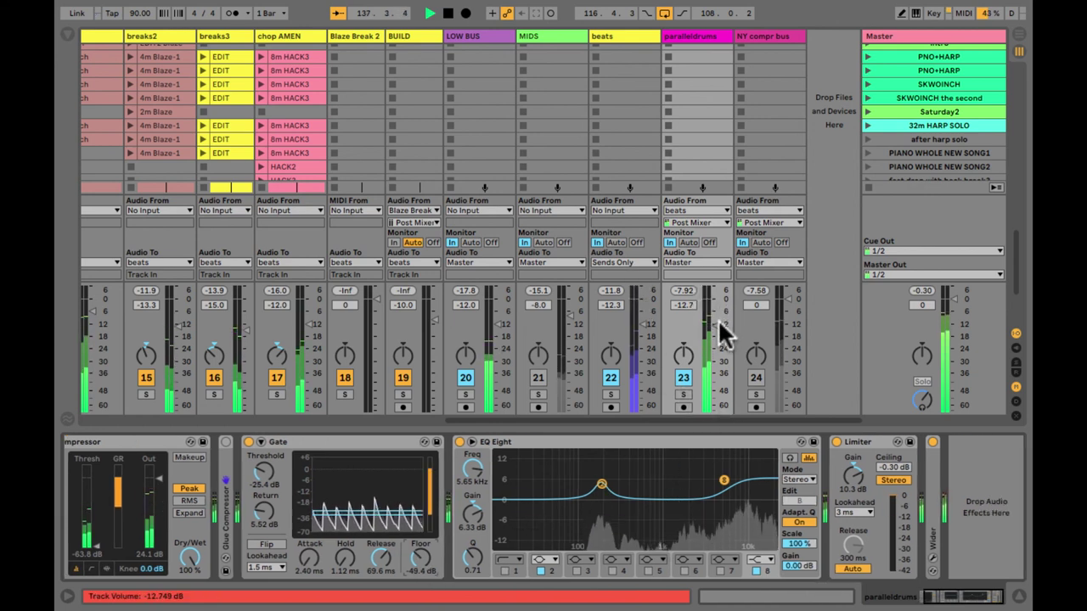
# Route the beats bus output back to Master to blend it with the gated parallel bus
pyautogui.click(625, 263)
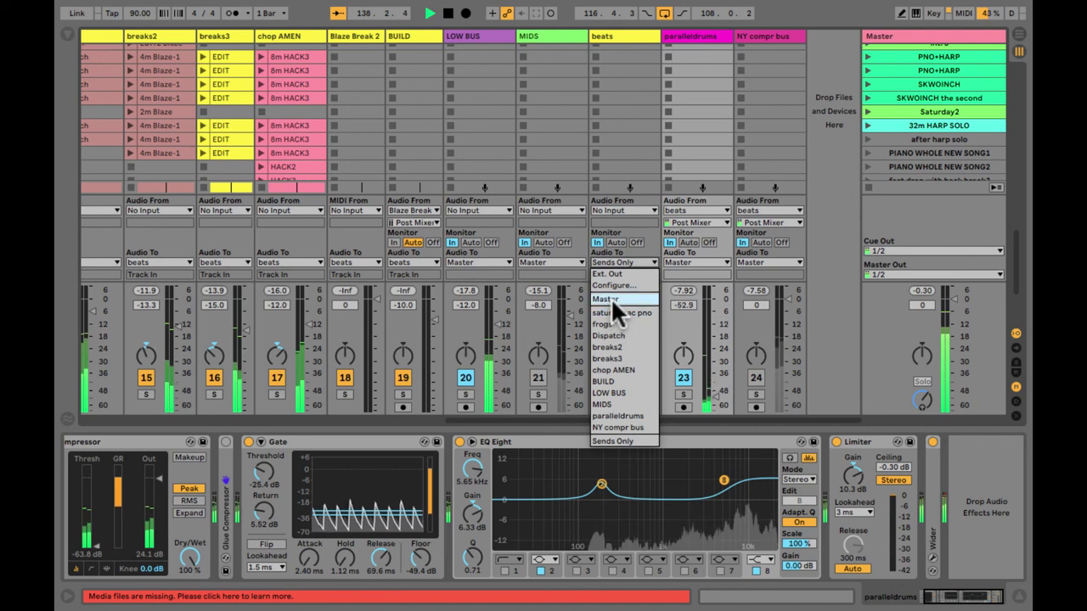
pyautogui.click(610, 299)
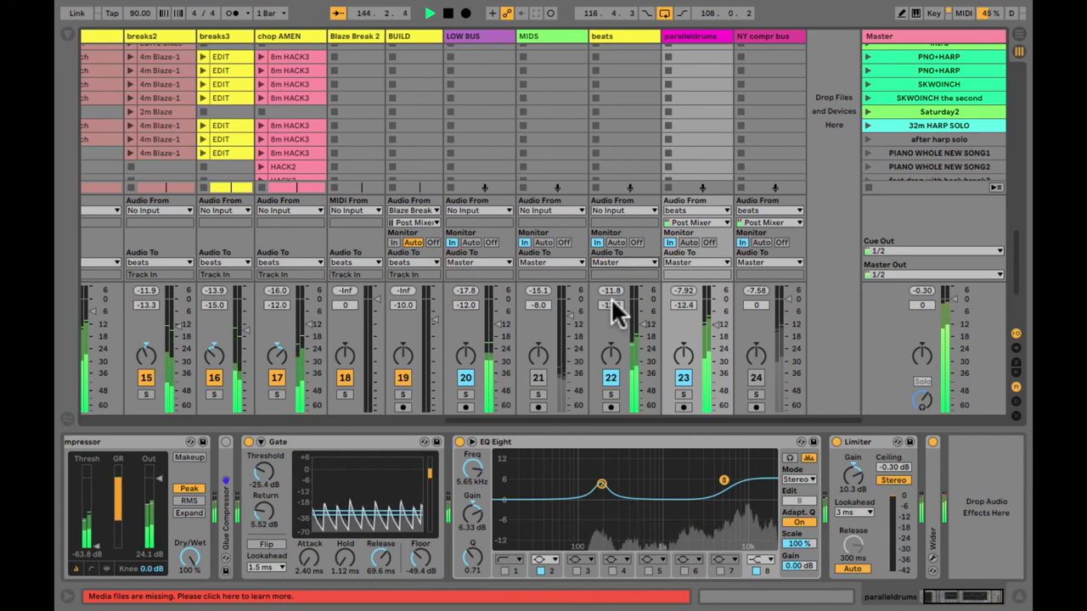
# Activate the MIDS bus, lower its volume to -14.7 dB and check it briefly in solo
pyautogui.click(538, 378)
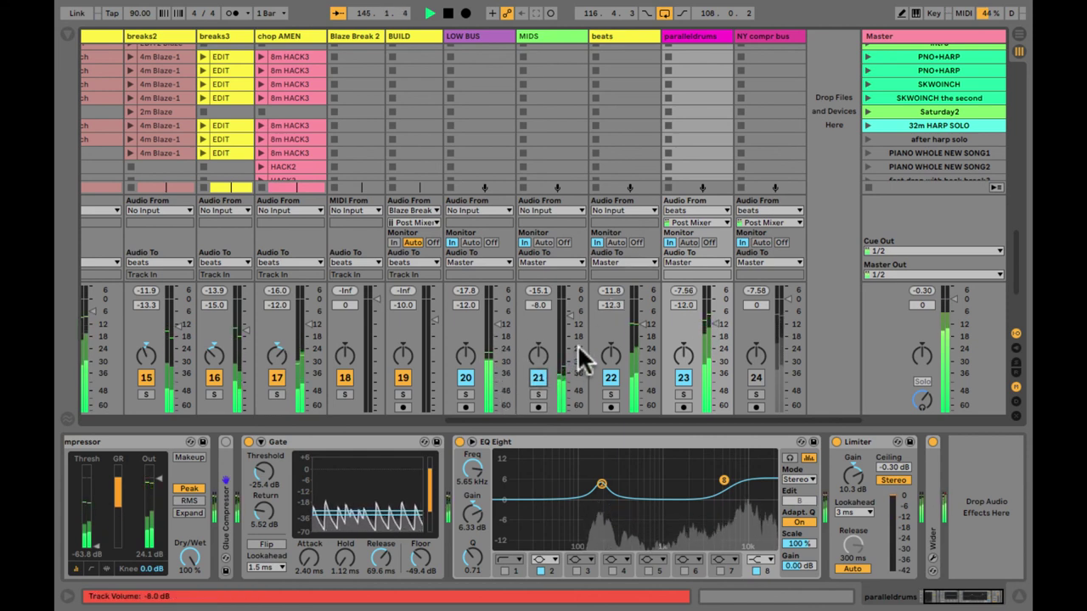
pyautogui.moveTo(571, 327); pyautogui.dragTo(567, 327)
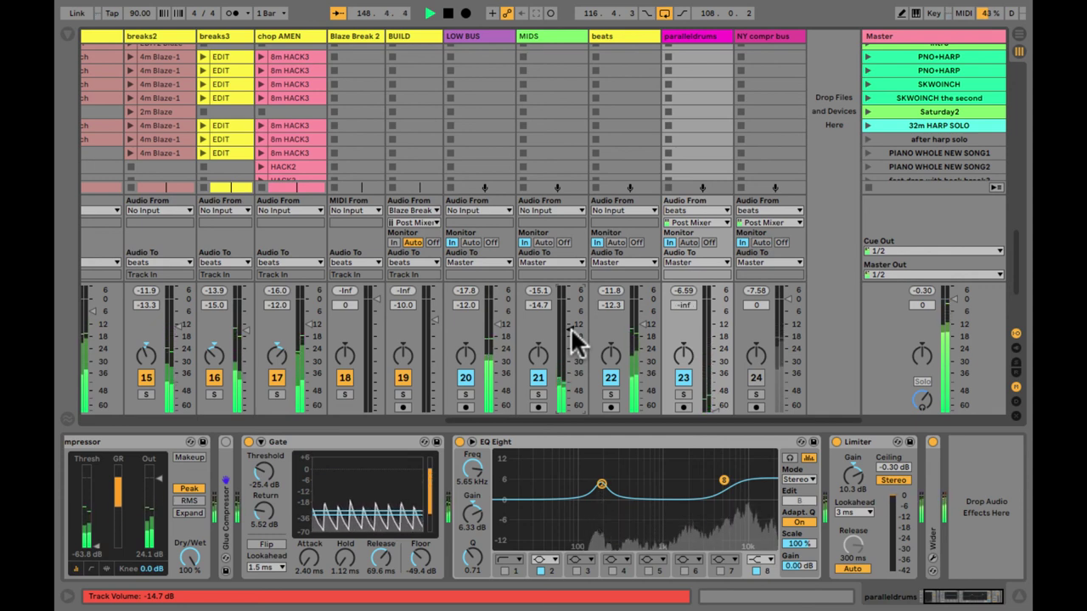
pyautogui.hotkey('ctrl', 'alt', 'i')
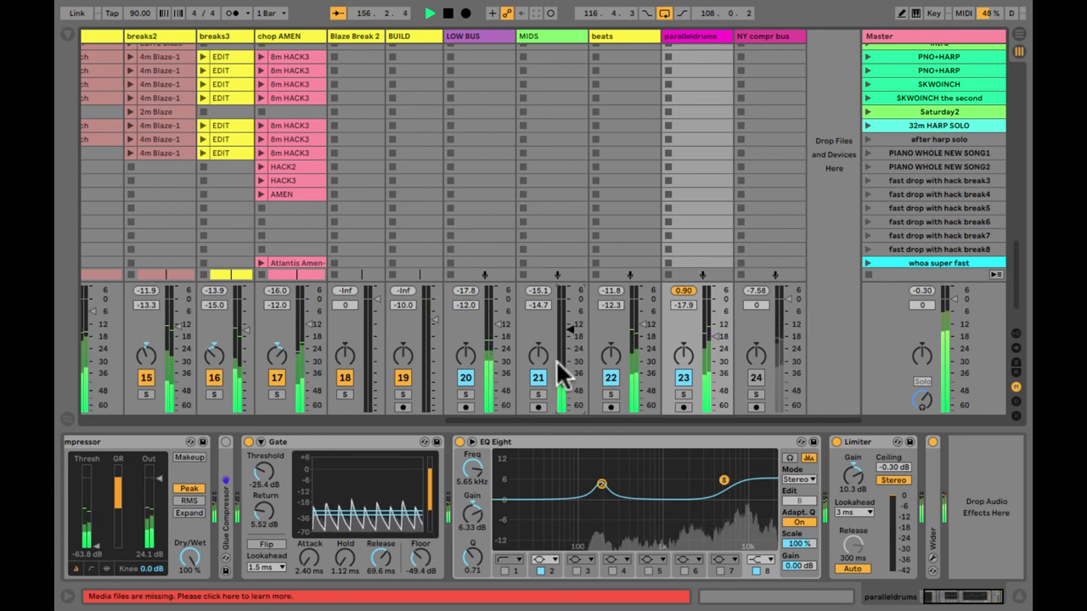
pyautogui.click(537, 395)
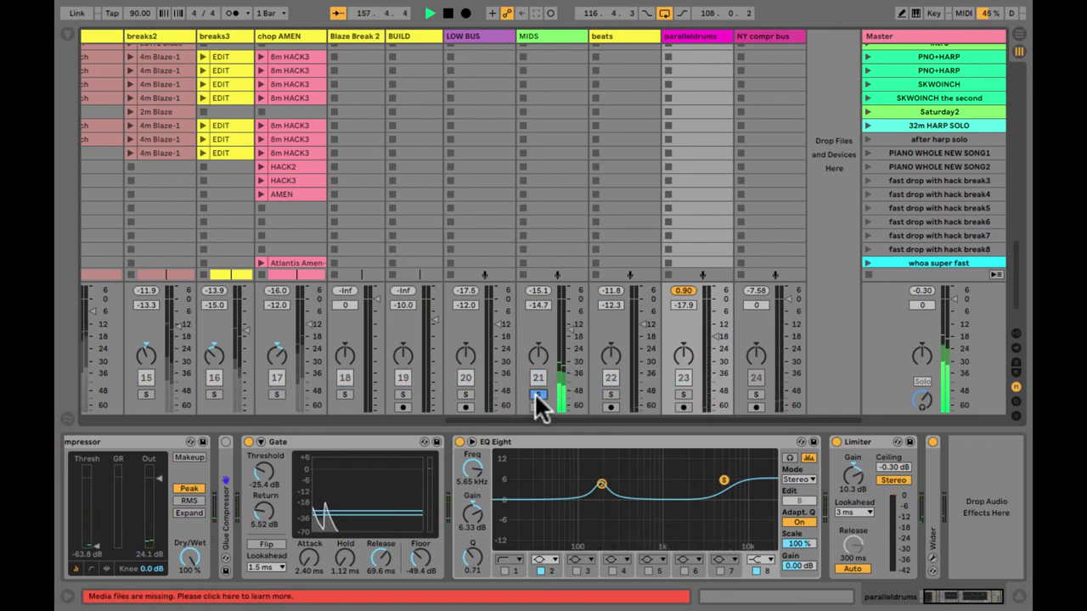
pyautogui.click(537, 396)
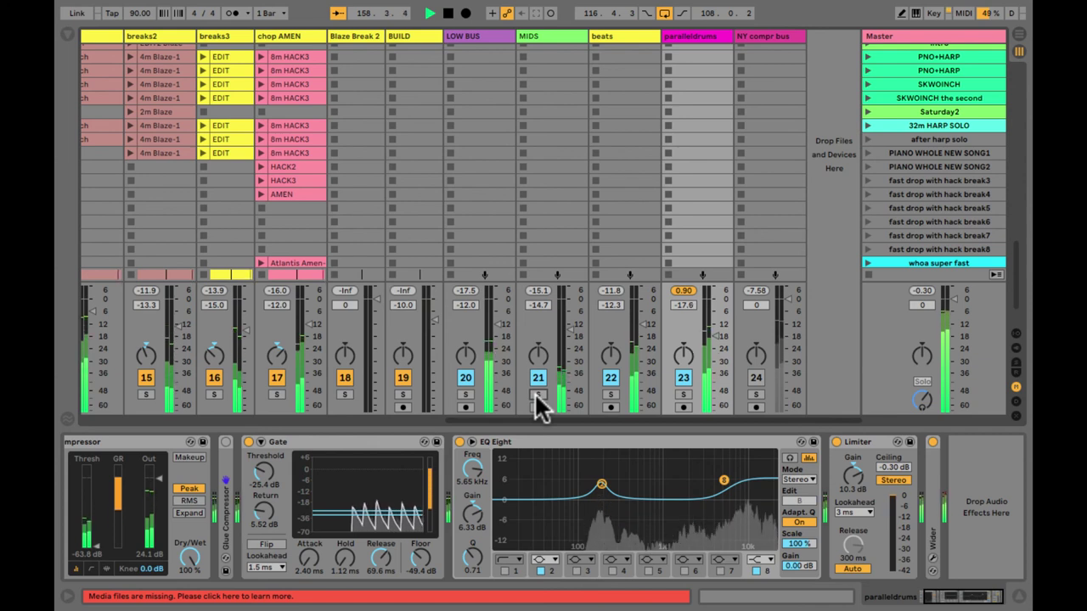
# Deactivate the paralleldrums track and display the mixer's input and output routing
pyautogui.click(683, 378)
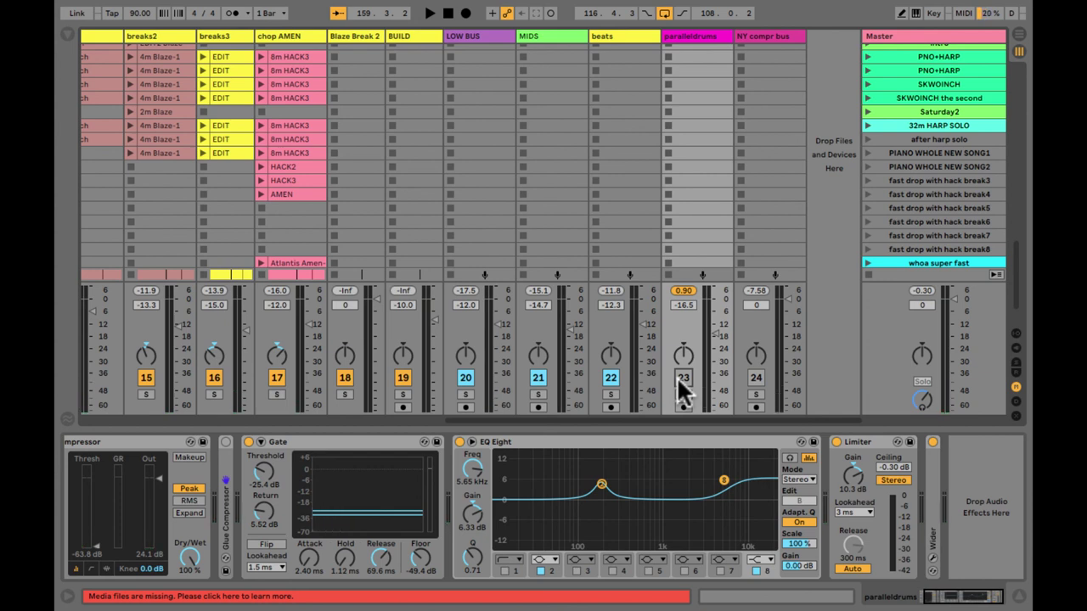
pyautogui.hotkey('ctrl', 'alt', 'i')
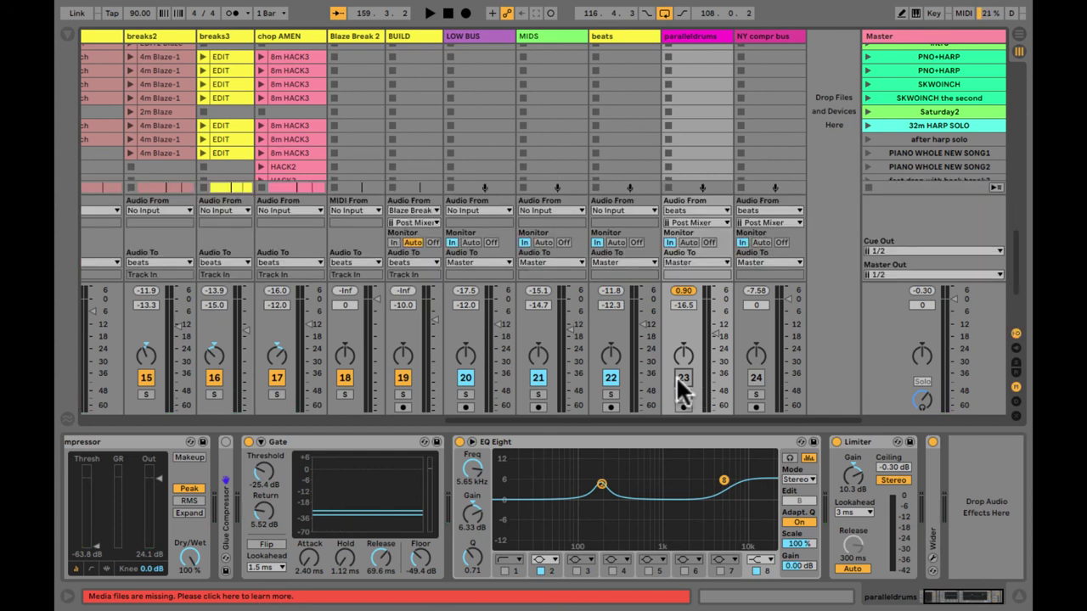
# Examine the input routing and the device chains of the beats and paralleldrums tracks
pyautogui.click(682, 36)
pyautogui.click(615, 37)
pyautogui.click(701, 36)
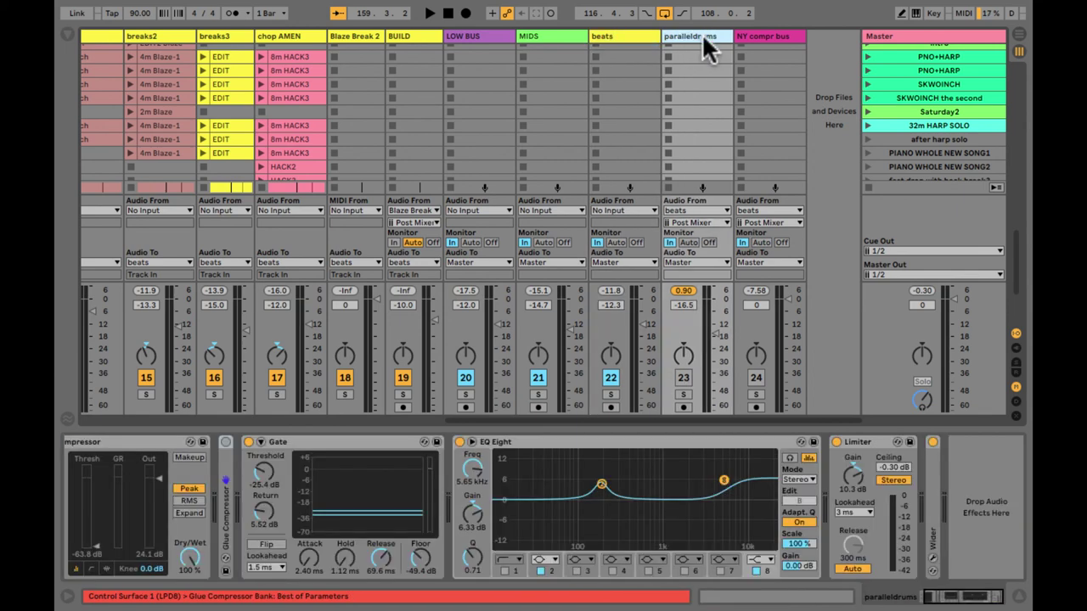
pyautogui.click(689, 210)
pyautogui.click(688, 205)
pyautogui.click(610, 35)
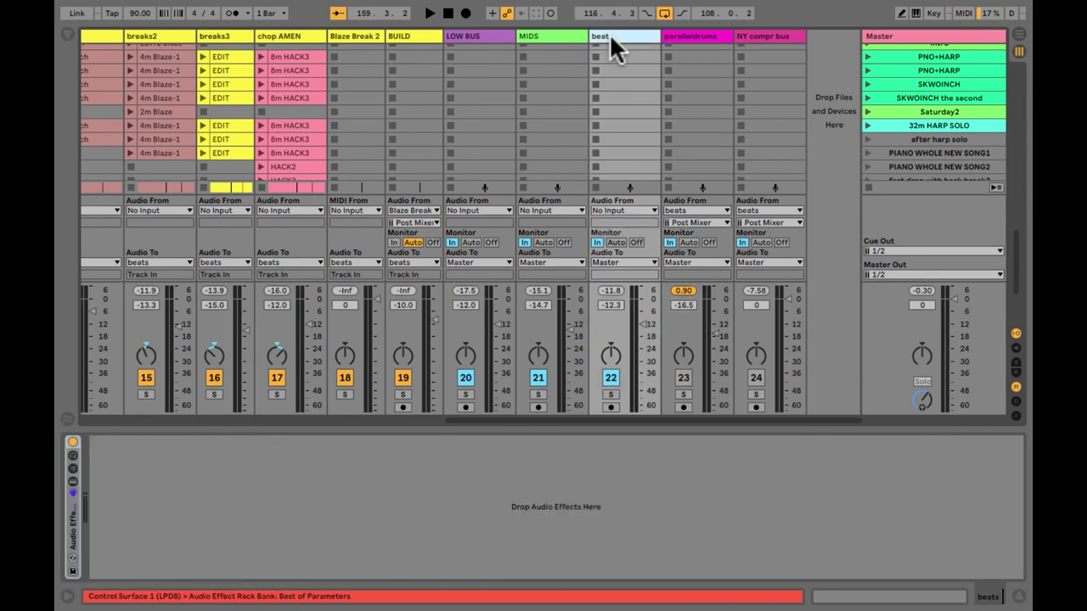
pyautogui.click(701, 34)
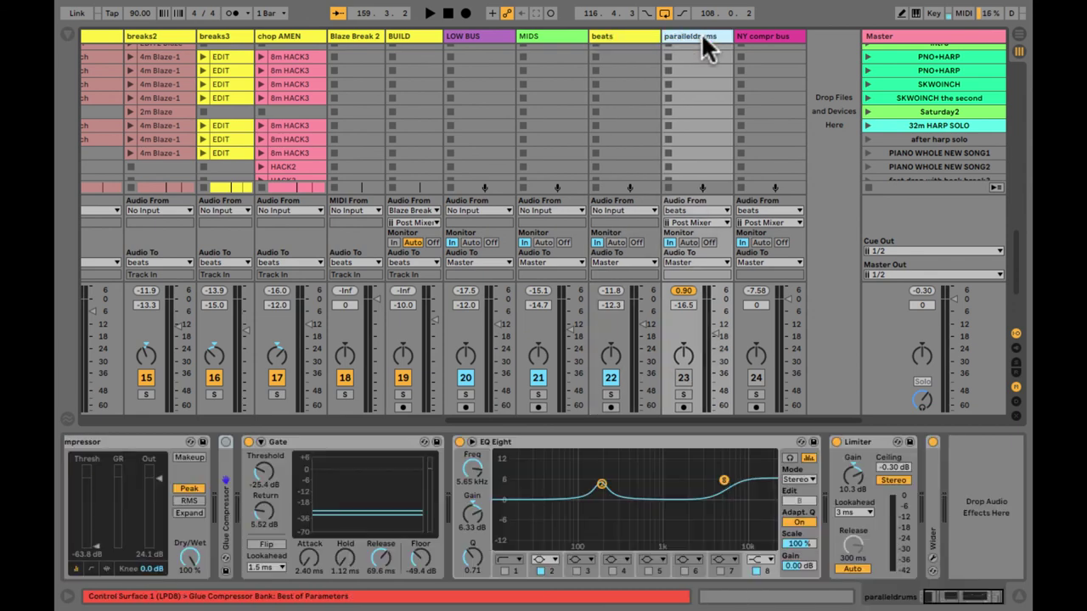
pyautogui.click(698, 95)
pyautogui.click(639, 482)
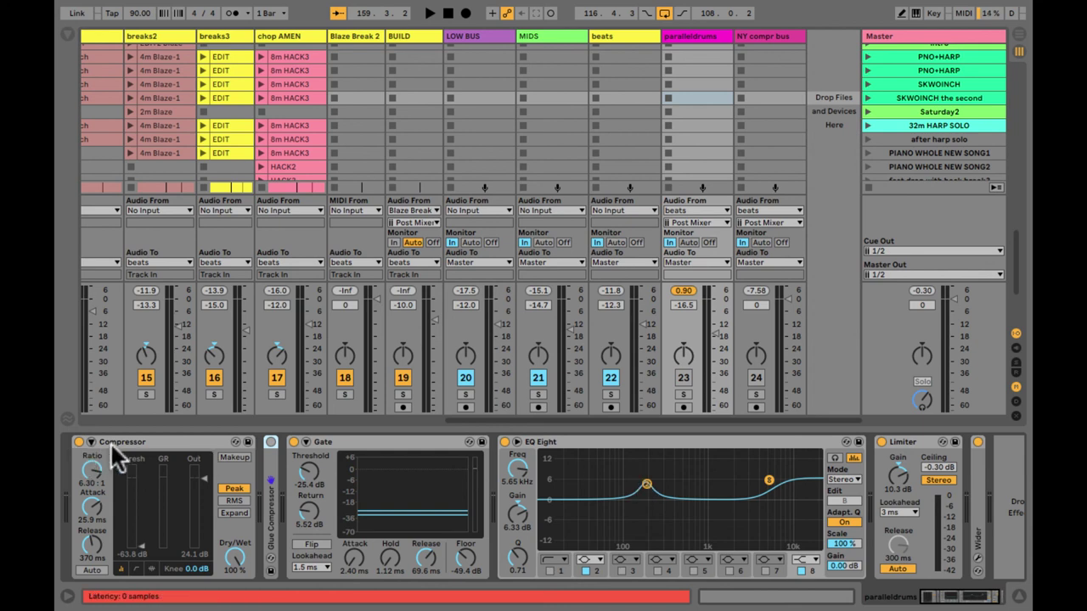
# Examine the paralleldrums device chain: the Compressor, the folded Glue Compressor, the Gate and the EQ Eight bands
pyautogui.click(141, 440)
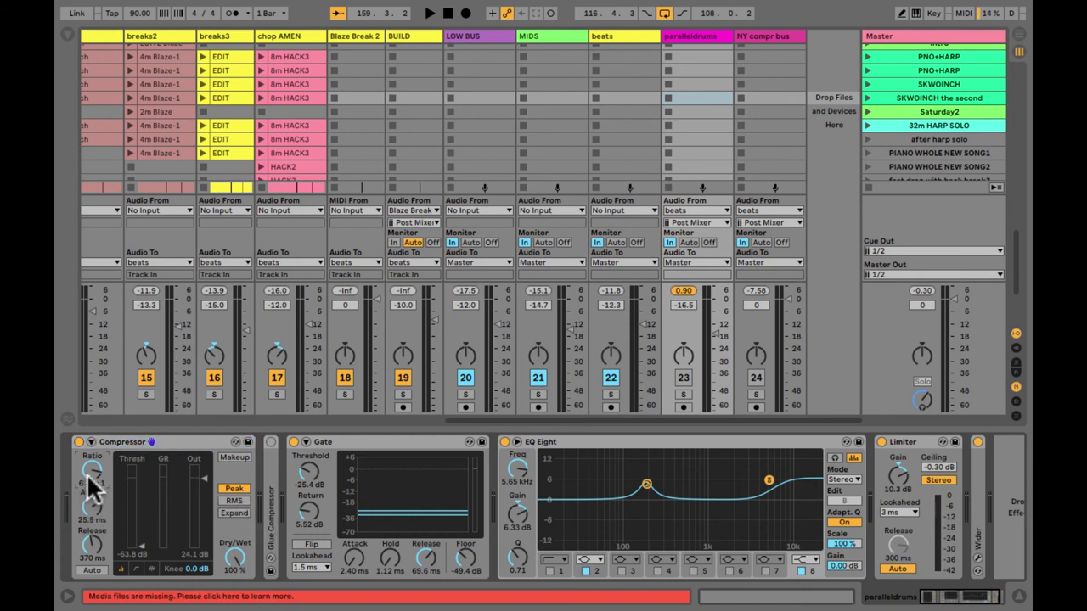
pyautogui.click(158, 441)
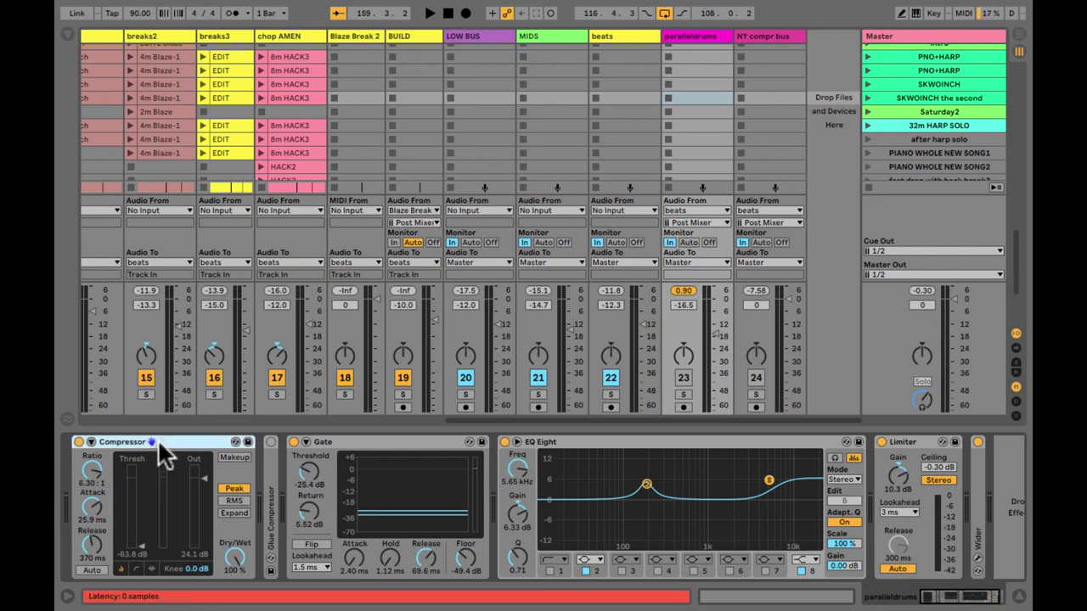
pyautogui.doubleClick(274, 510)
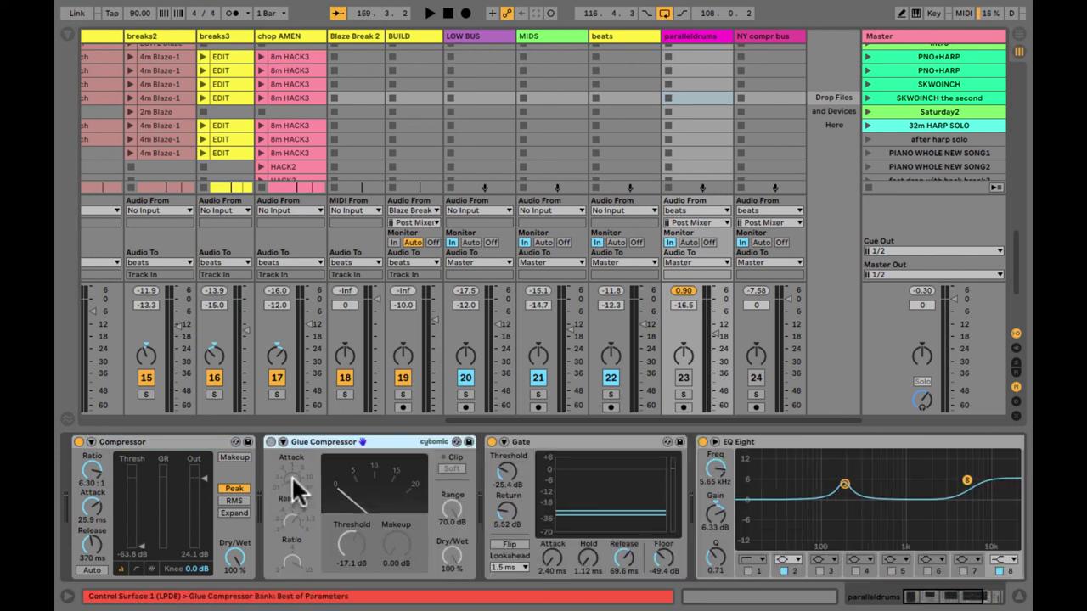
pyautogui.click(325, 443)
pyautogui.doubleClick(325, 446)
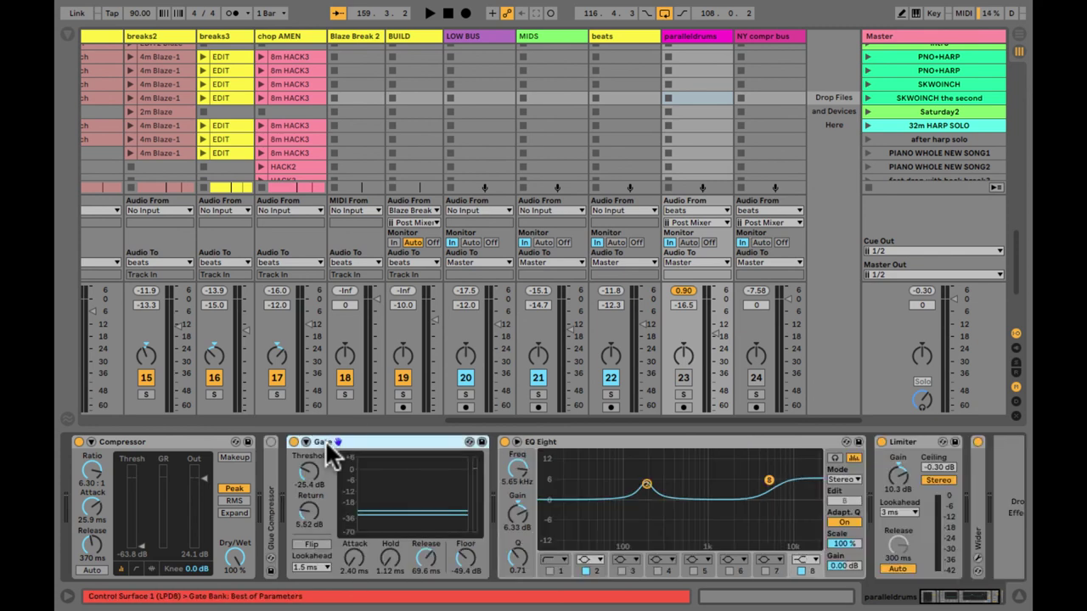
pyautogui.click(575, 445)
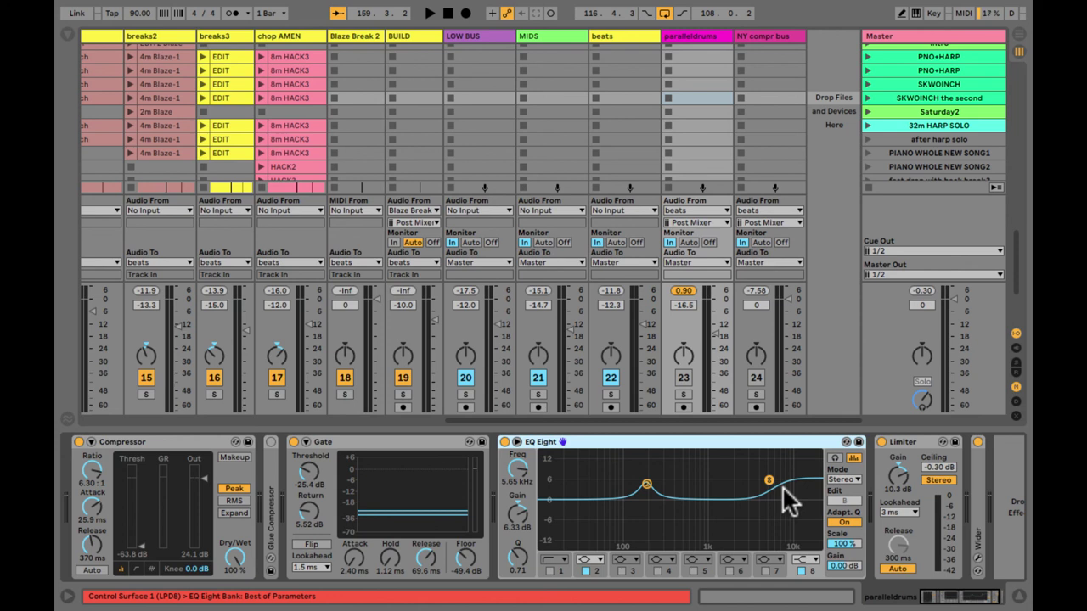
pyautogui.click(646, 484)
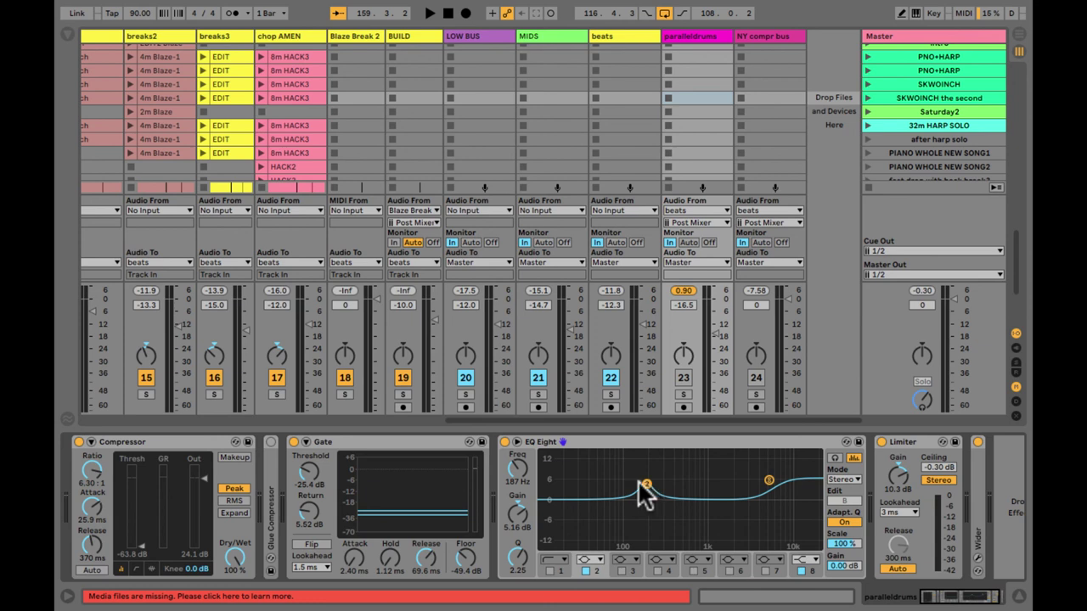
pyautogui.click(405, 442)
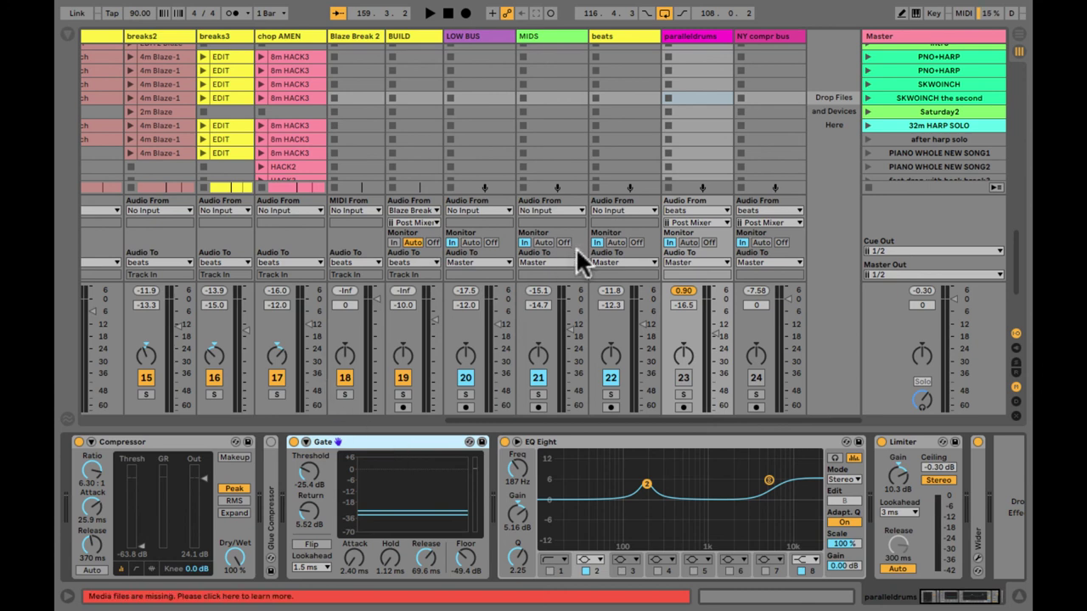
# Lower the paralleldrums track volume to -26.4 dB
pyautogui.moveTo(719, 346)
pyautogui.mouseDown()
pyautogui.moveTo(709, 344)
pyautogui.moveTo(719, 367)
pyautogui.mouseUp()
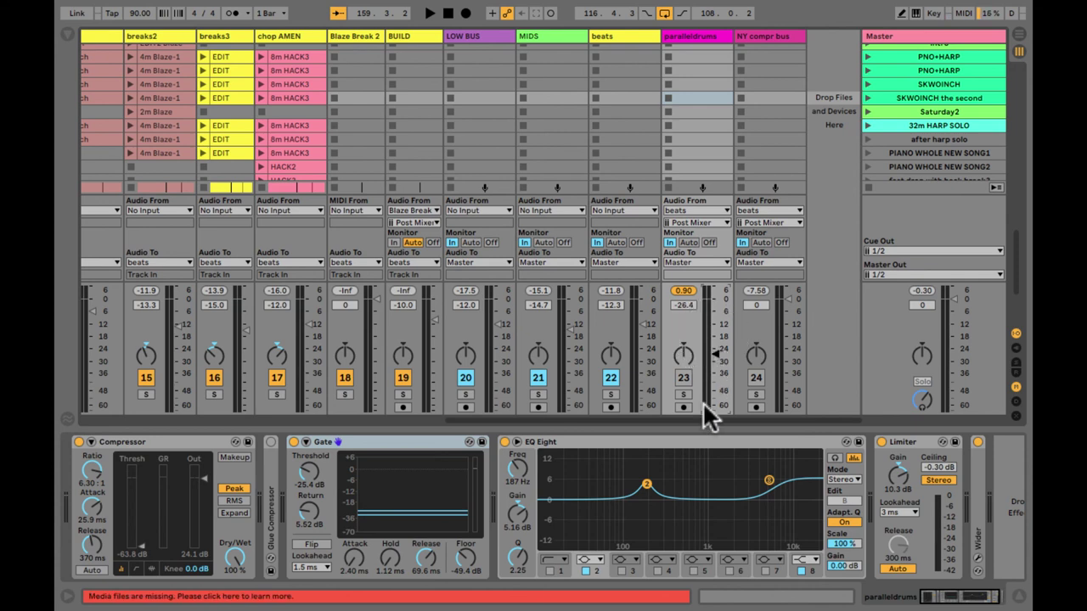
pyautogui.click(727, 441)
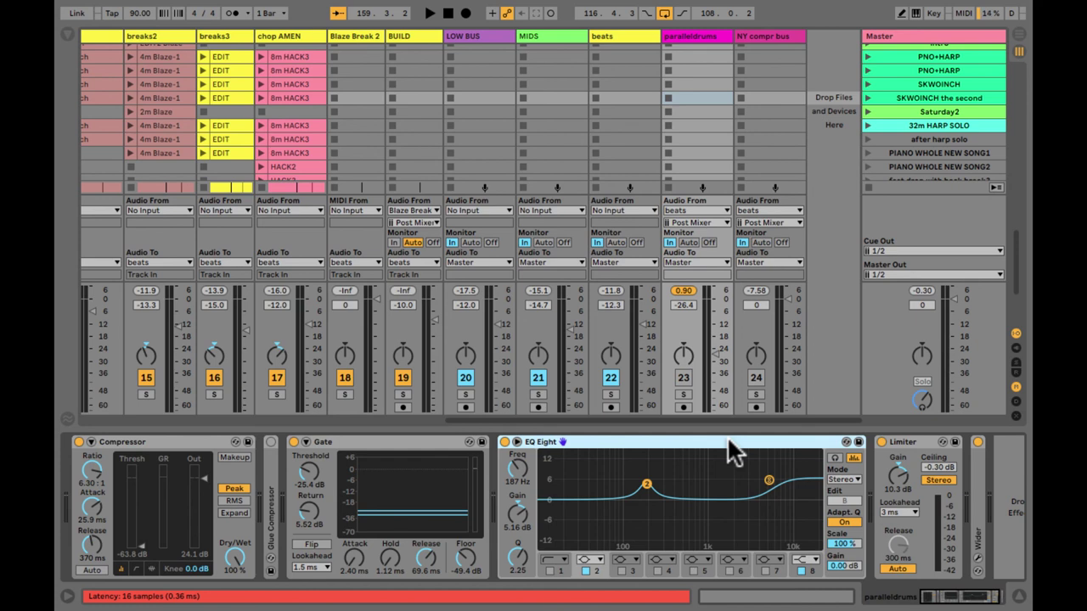
# Inspect the NY compr bus track's NY CompressionBuss rack, including its Dry and Wet chains, and its audio input routing
pyautogui.click(559, 151)
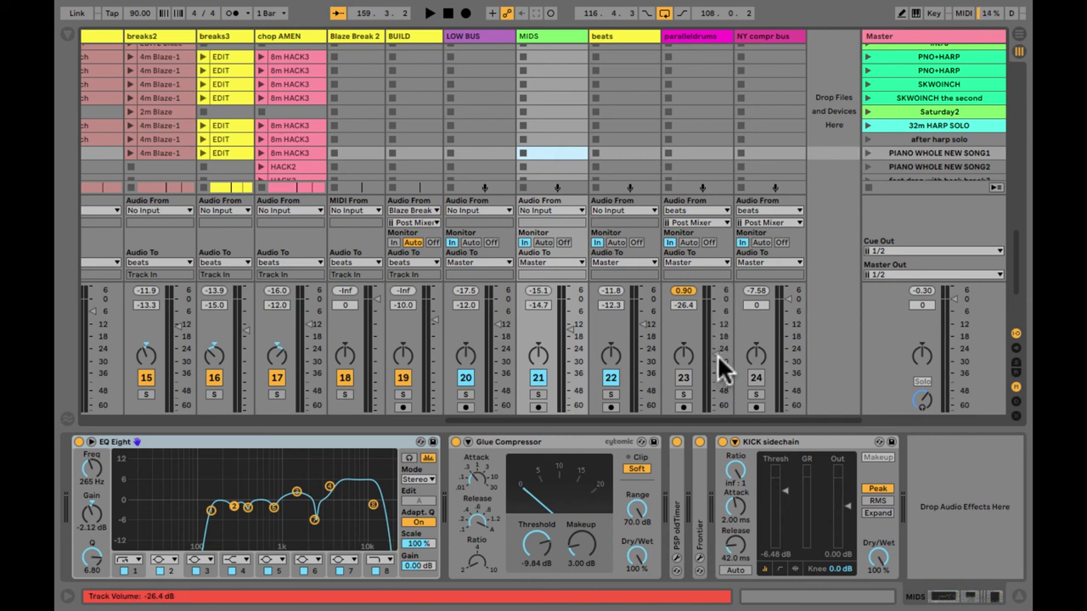
pyautogui.click(774, 84)
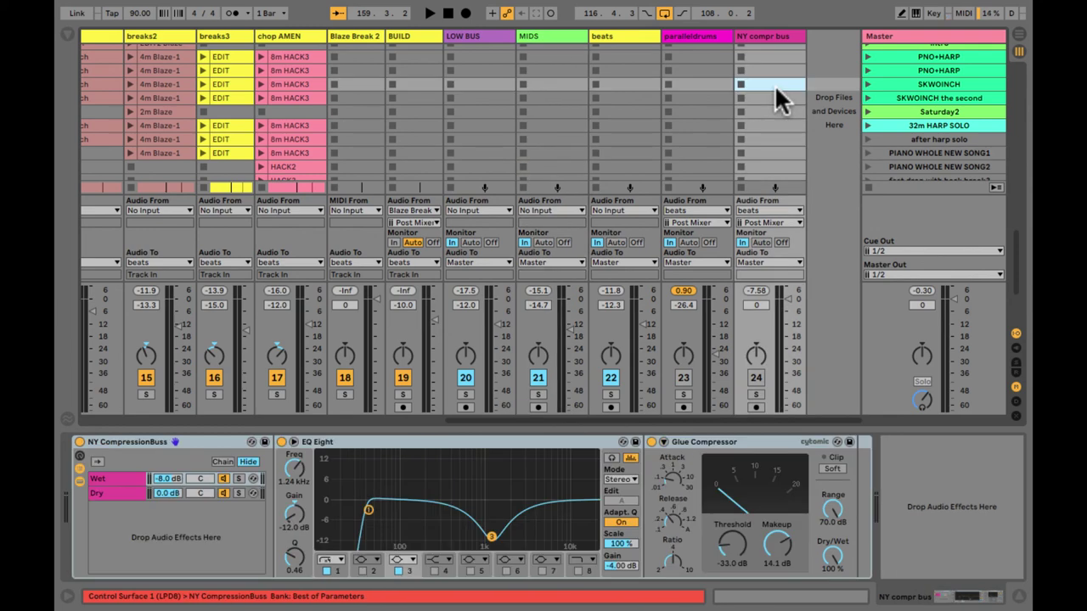
pyautogui.click(124, 438)
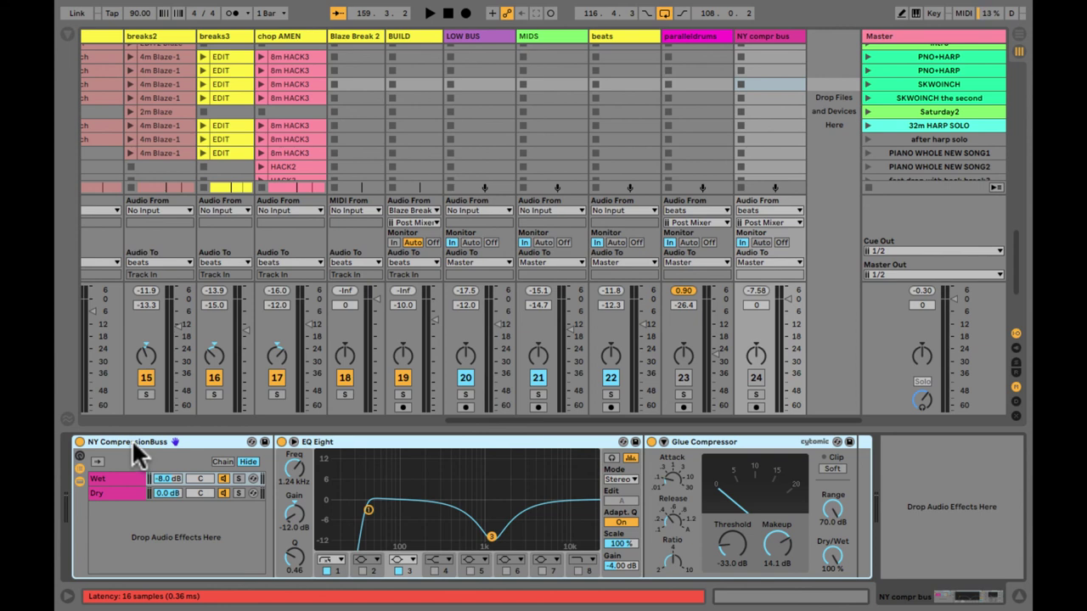
pyautogui.click(115, 491)
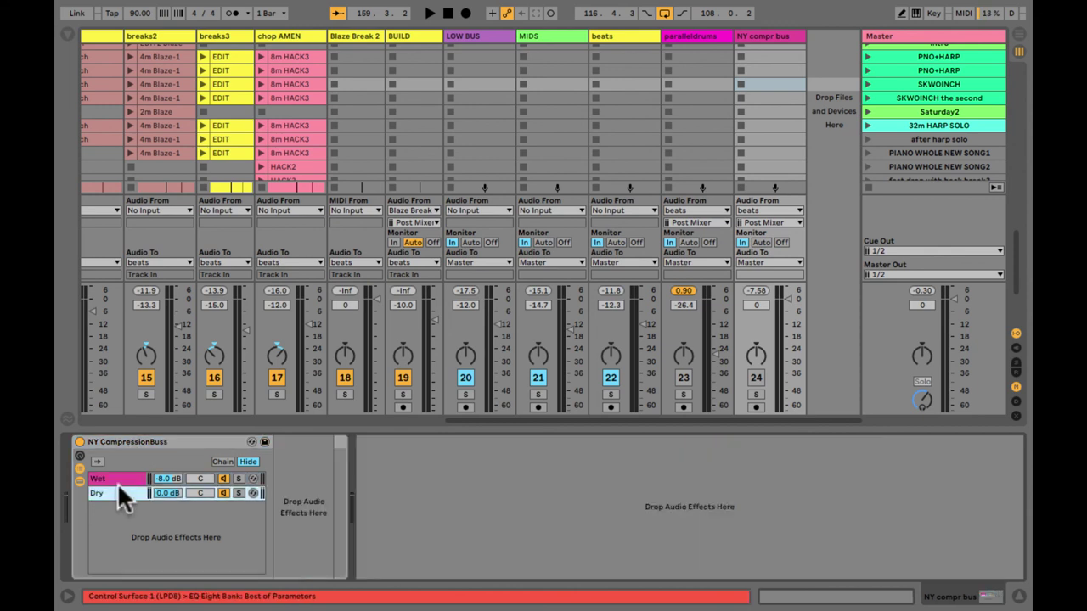
pyautogui.click(120, 474)
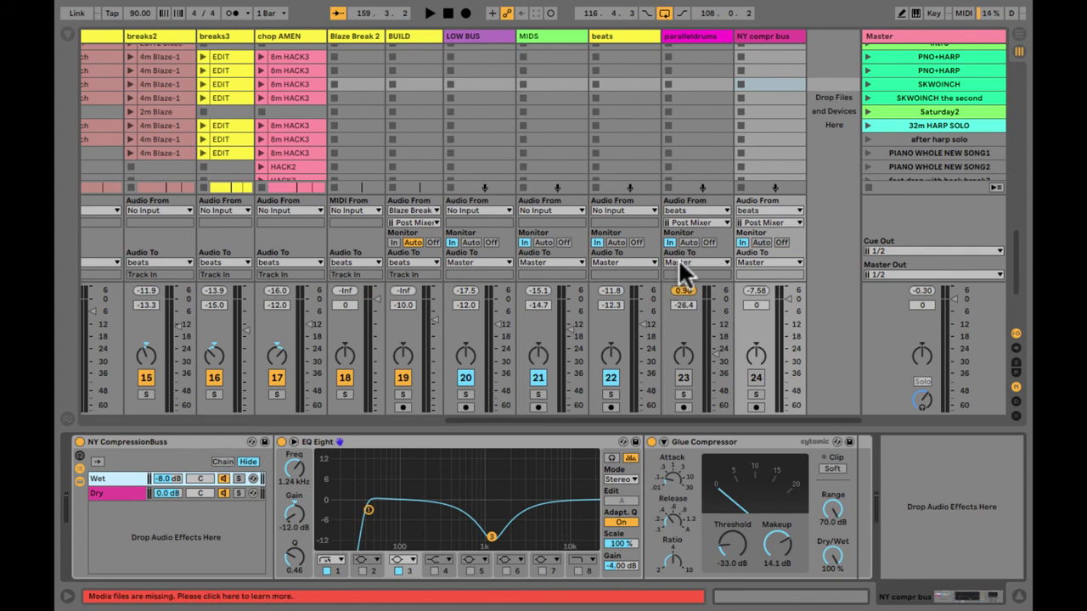
pyautogui.click(753, 212)
pyautogui.click(753, 212)
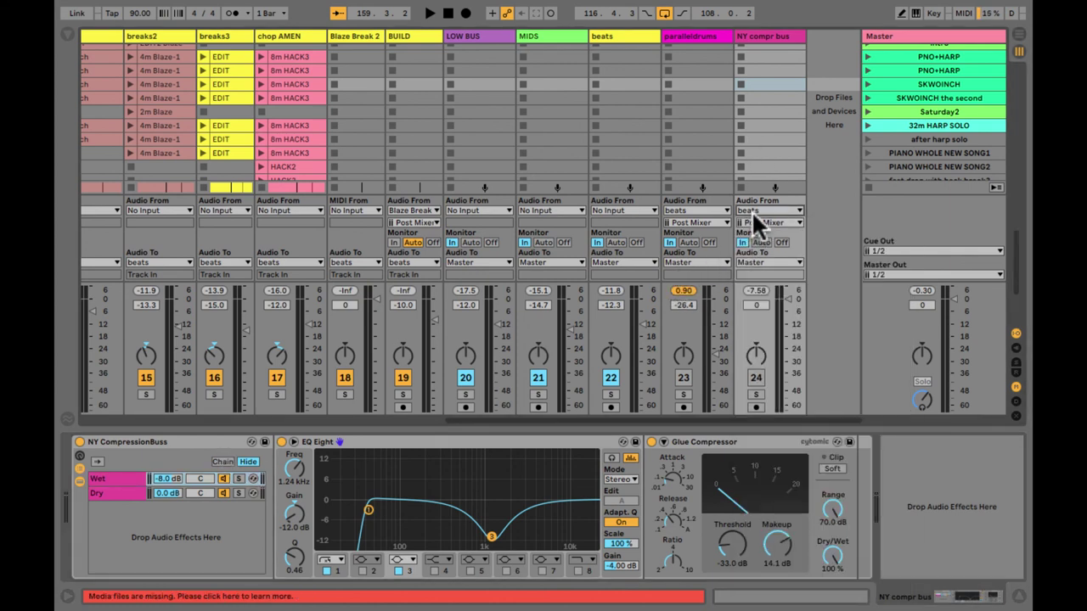
# Route the beats bus to Sends Only and, during playback, deactivate MIDS and activate the NY compr bus
pyautogui.click(610, 261)
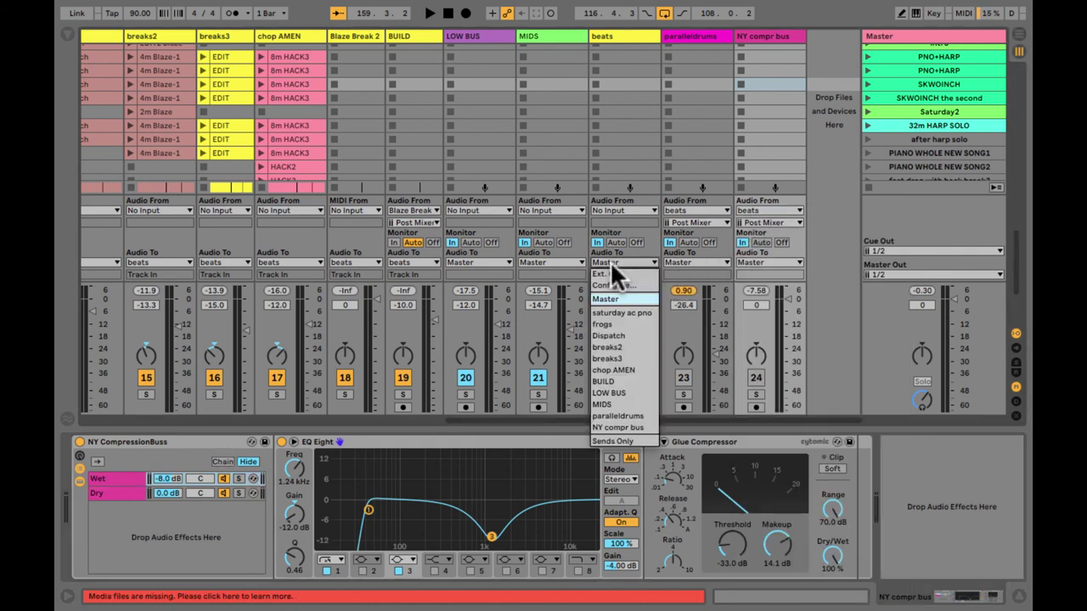
pyautogui.click(610, 441)
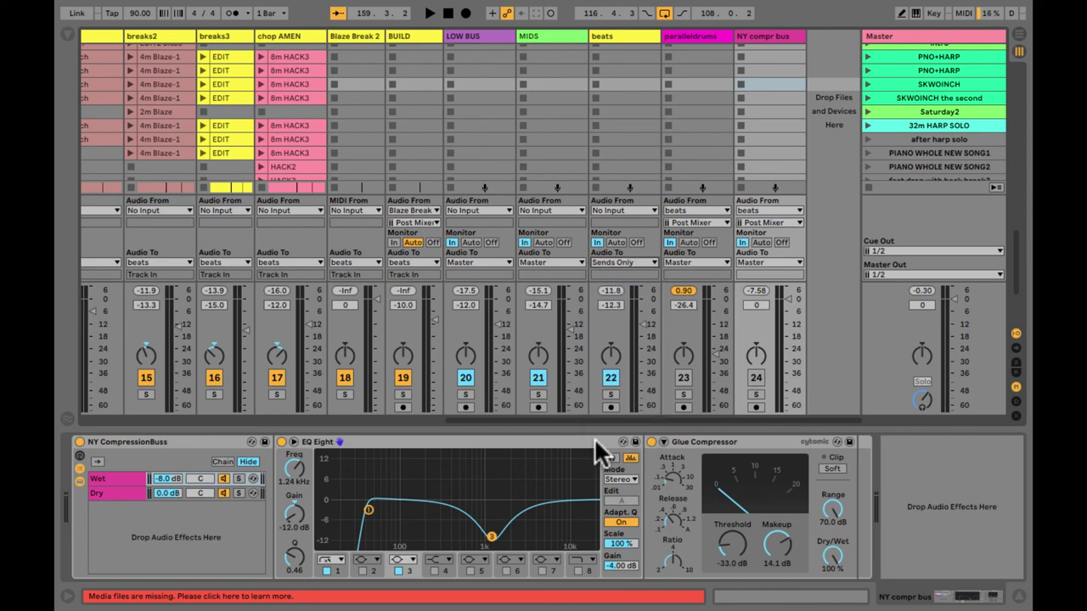
pyautogui.press('space')
pyautogui.click(538, 378)
pyautogui.click(756, 379)
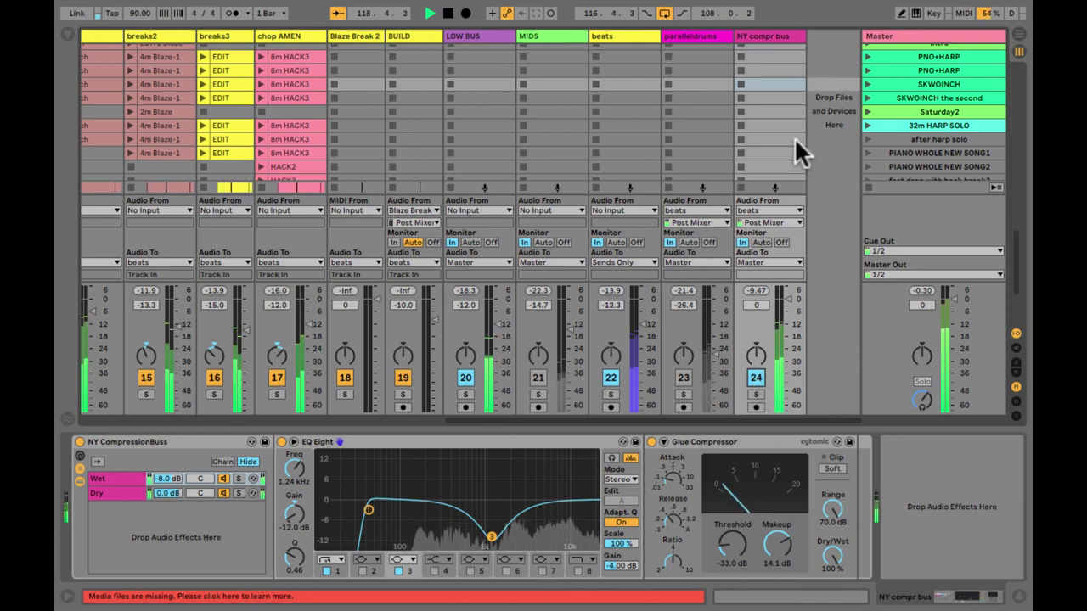
# Restart playback and look at the Dry and Wet chains of the NY CompressionBuss rack while it plays
pyautogui.click(780, 111)
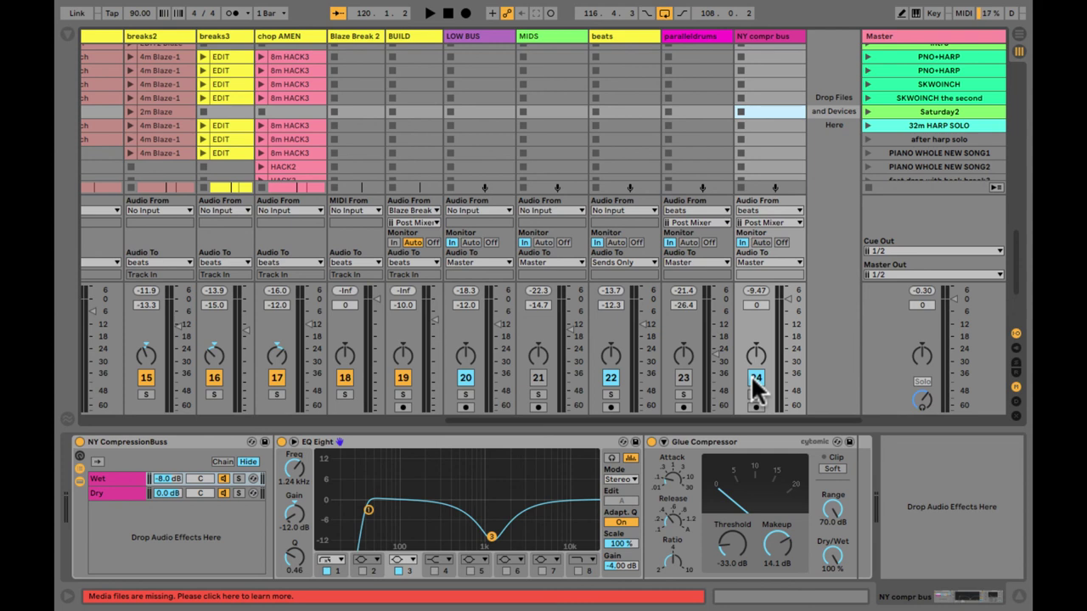
pyautogui.press('space')
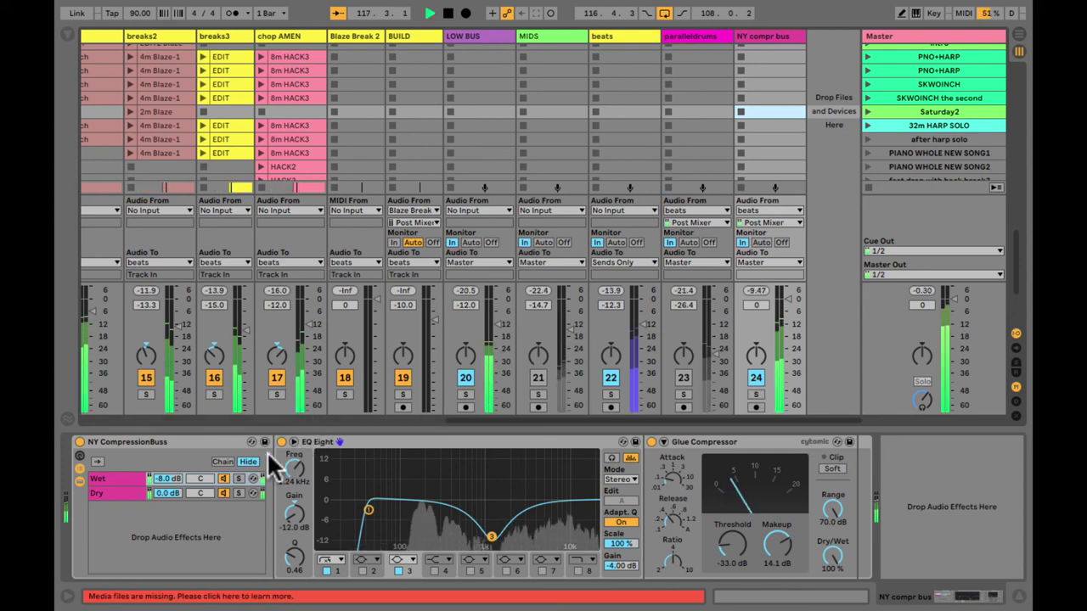
pyautogui.click(114, 494)
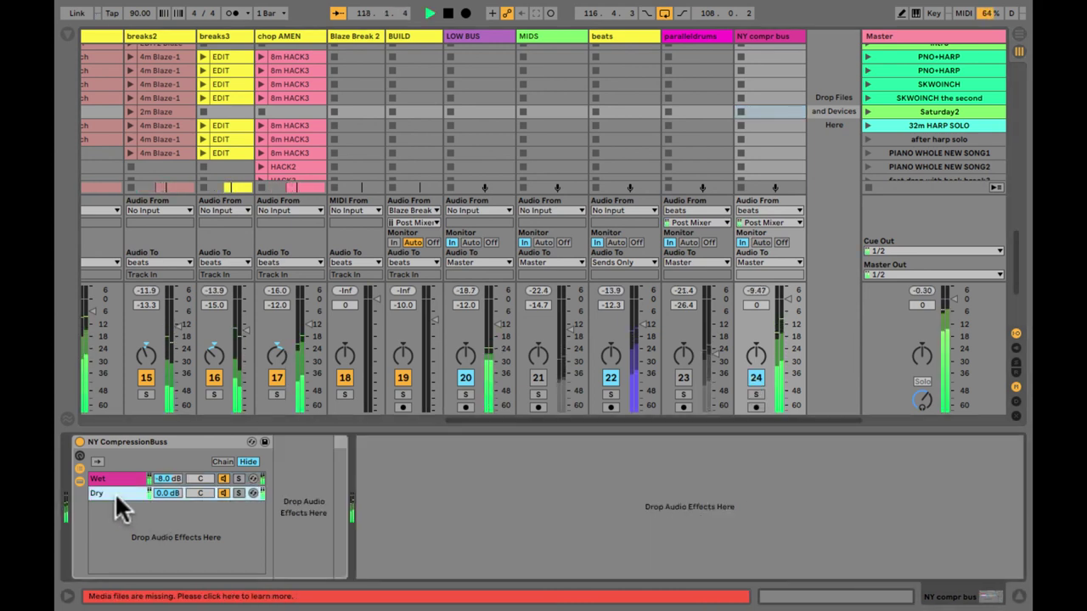
pyautogui.click(118, 478)
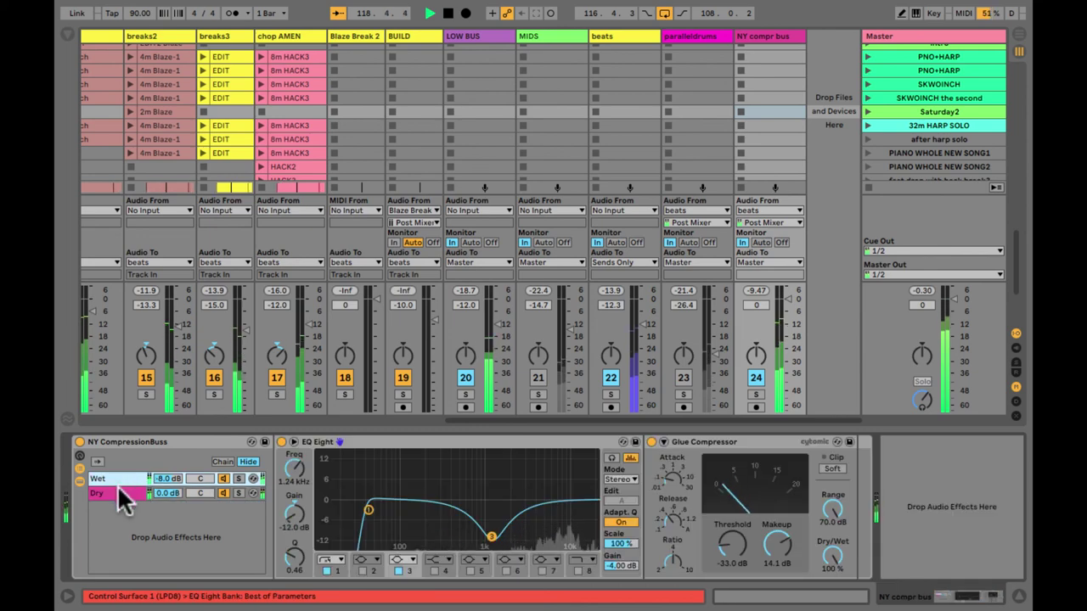
# Mute both the Dry and Wet chains of the NY CompressionBuss rack and deactivate the LOW BUS track
pyautogui.click(220, 492)
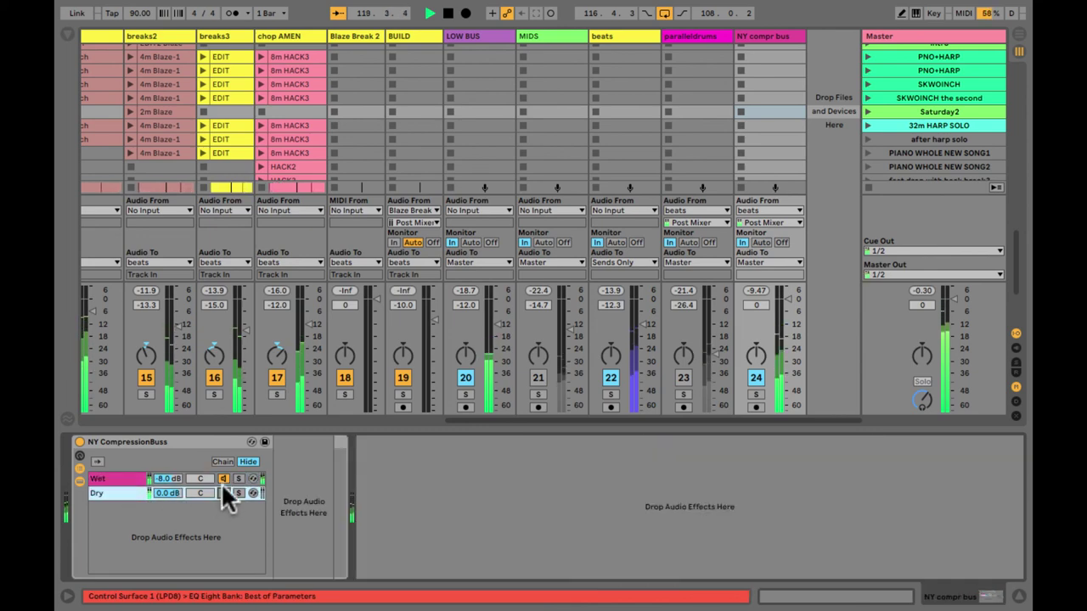
pyautogui.click(222, 477)
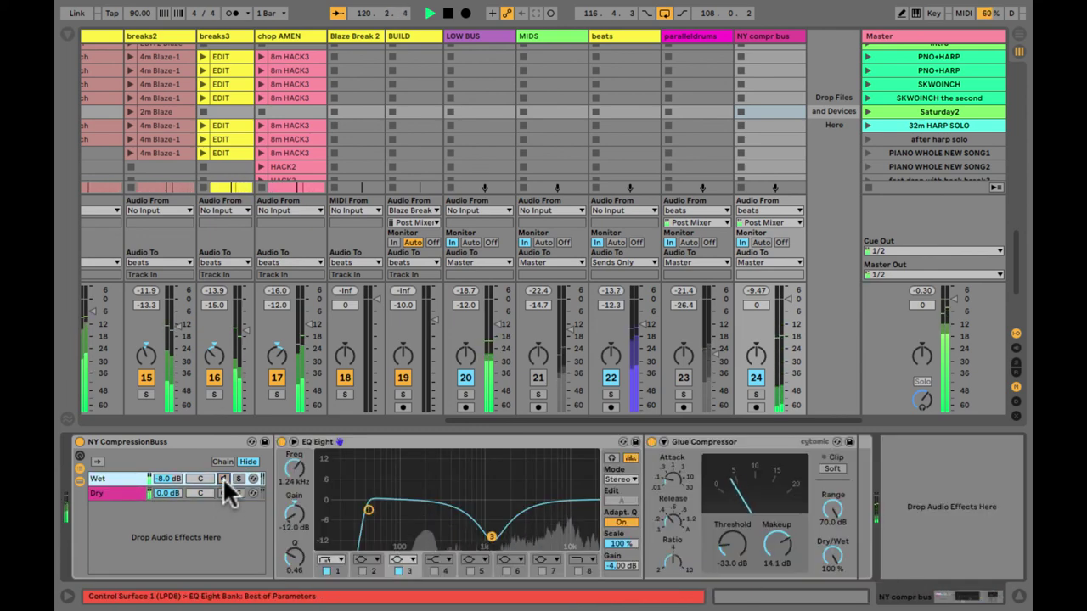
pyautogui.click(467, 378)
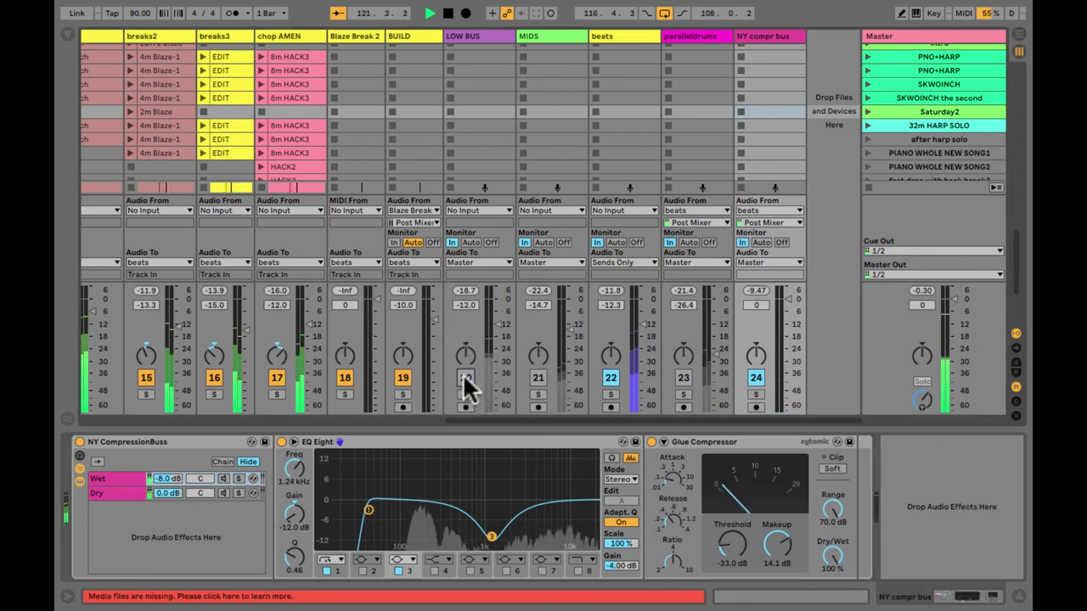
pyautogui.click(123, 477)
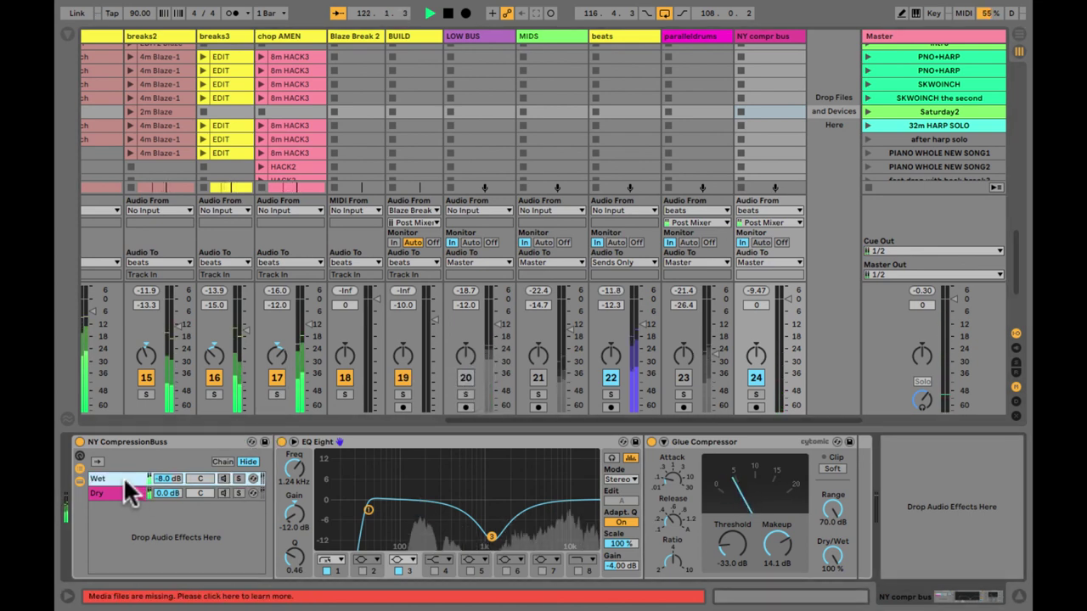
# Audition the Dry chain alone, mute it again, and activate the Wet chain to hear only the compressed signal
pyautogui.click(223, 493)
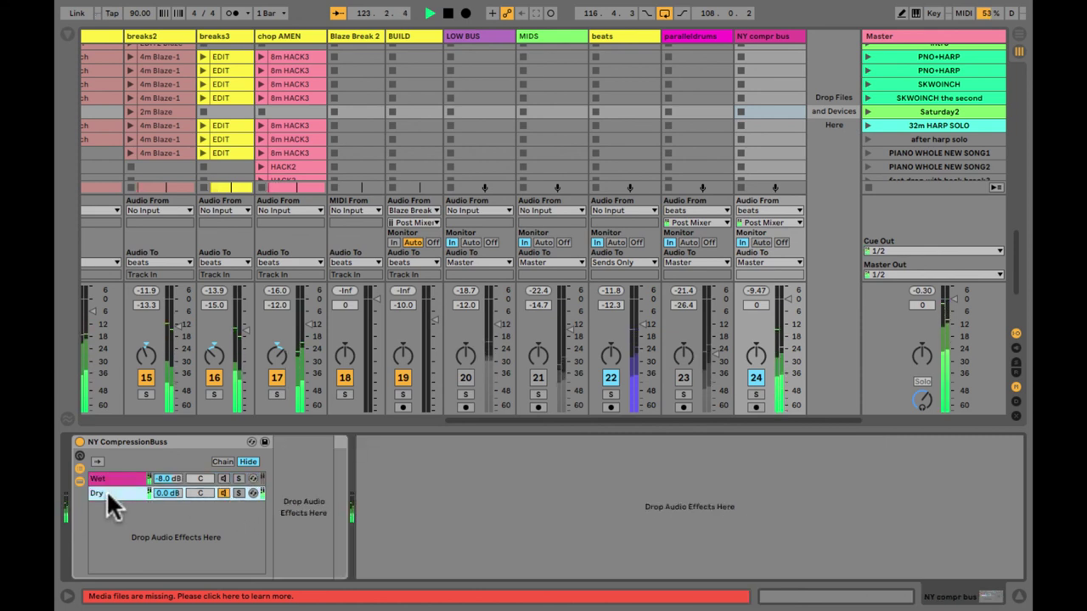
pyautogui.click(313, 496)
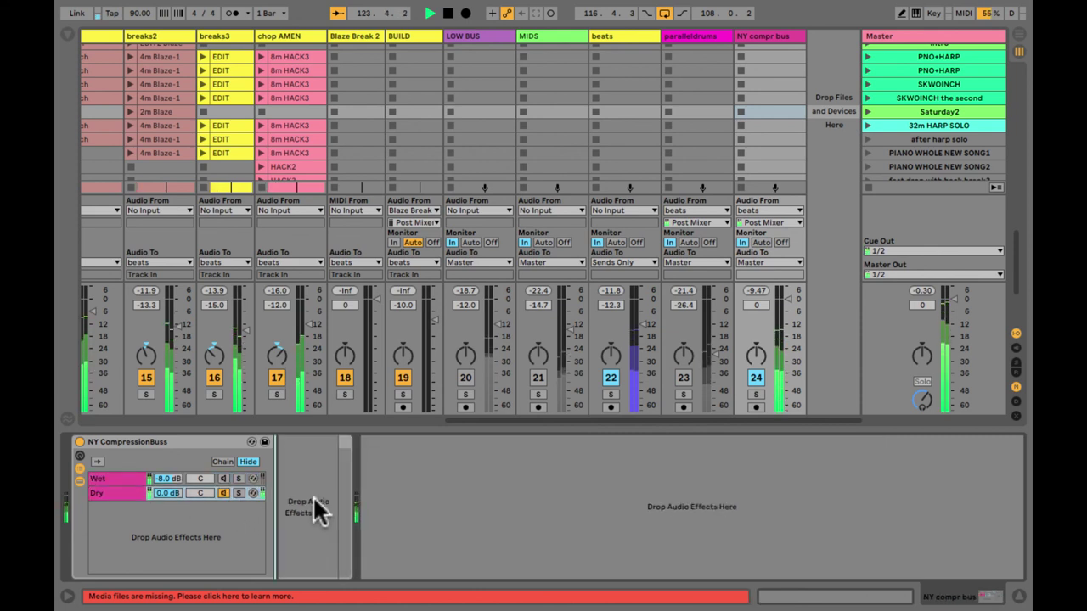
pyautogui.click(220, 493)
pyautogui.click(118, 476)
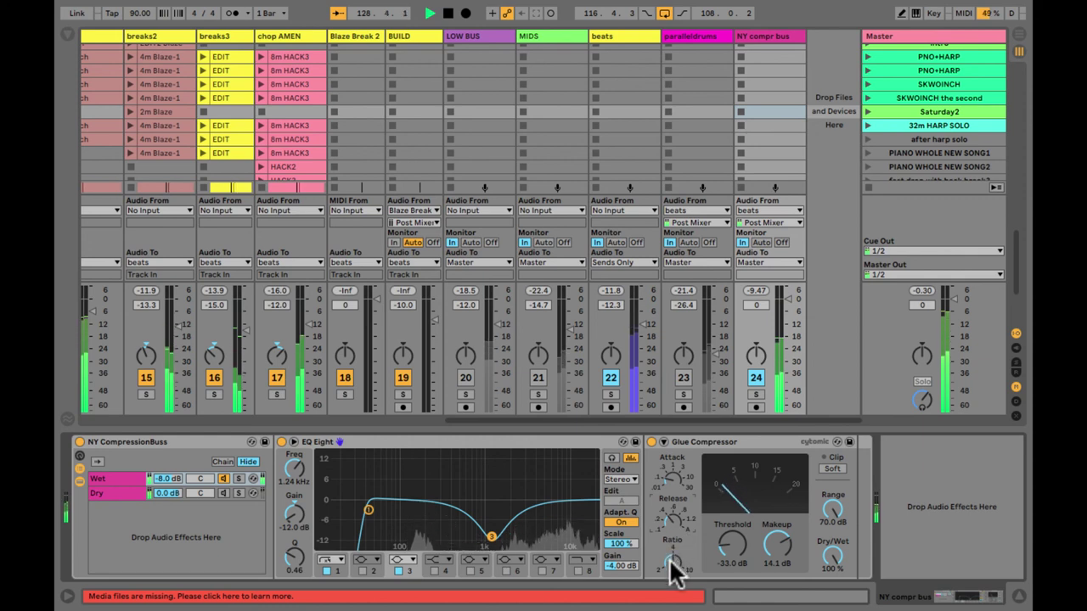
# Lower the Wet chain's Glue Compressor threshold to -40.0 dB and adjust its attack, release and ratio by ear
pyautogui.moveTo(732, 540)
pyautogui.mouseDown()
pyautogui.moveTo(735, 549)
pyautogui.moveTo(734, 538)
pyautogui.mouseUp()
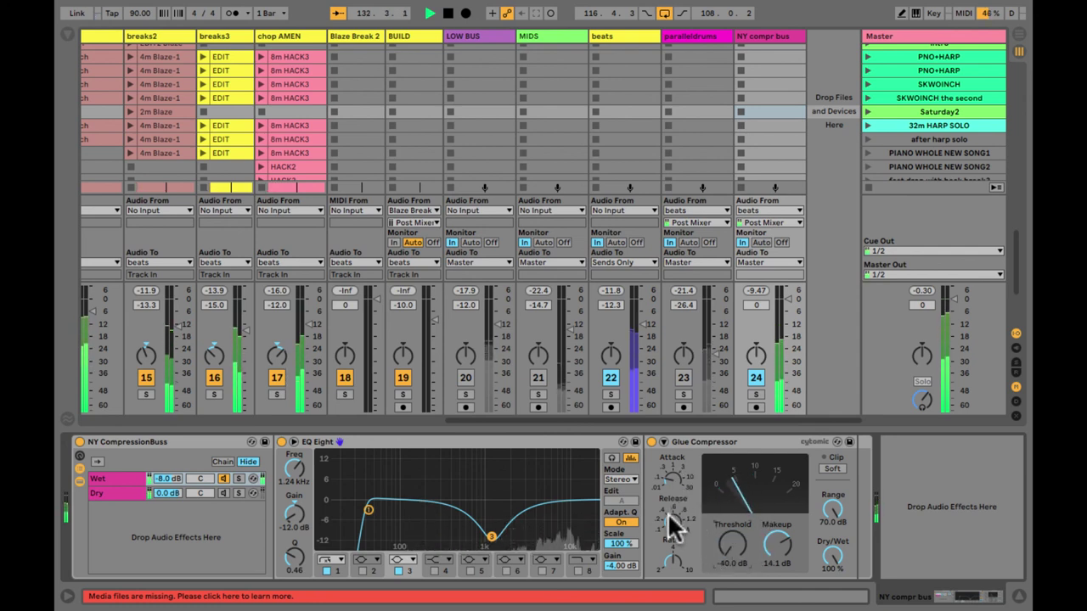
pyautogui.moveTo(669, 479); pyautogui.dragTo(670, 479)
pyautogui.moveTo(673, 557); pyautogui.dragTo(674, 556)
pyautogui.moveTo(673, 478); pyautogui.dragTo(674, 477)
pyautogui.moveTo(675, 518); pyautogui.dragTo(677, 519)
pyautogui.moveTo(677, 480); pyautogui.dragTo(679, 490)
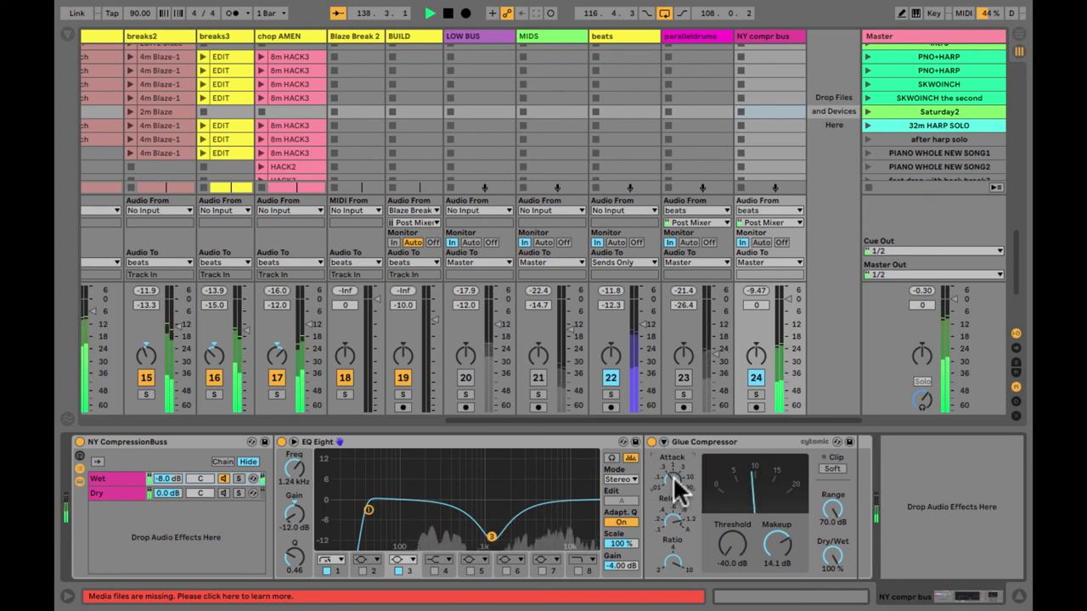
pyautogui.moveTo(679, 491)
pyautogui.mouseDown()
pyautogui.moveTo(671, 496)
pyautogui.moveTo(673, 482)
pyautogui.mouseUp()
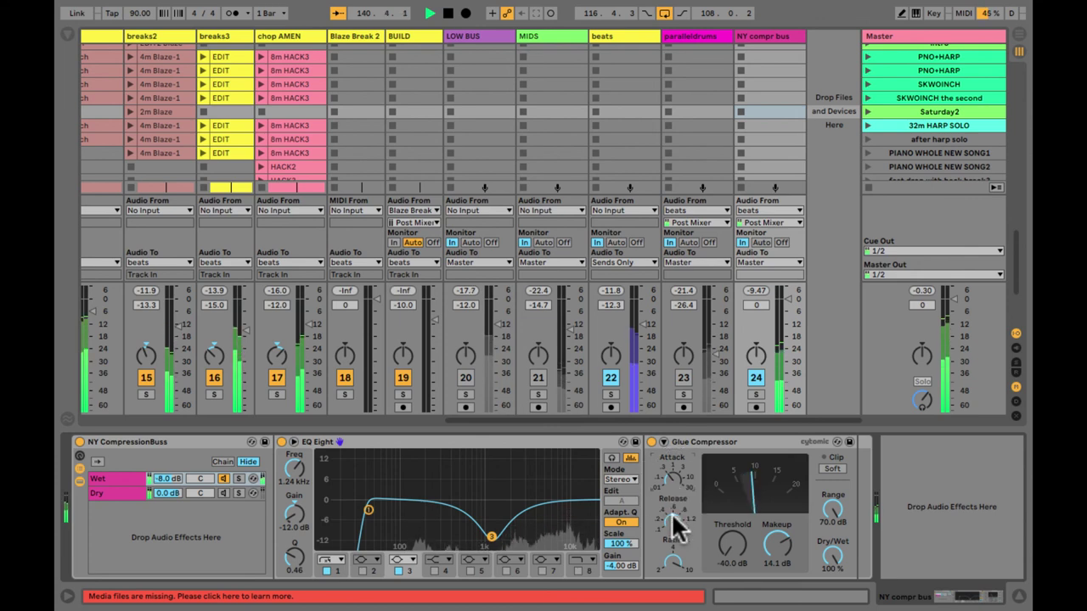
pyautogui.moveTo(671, 522); pyautogui.dragTo(672, 524)
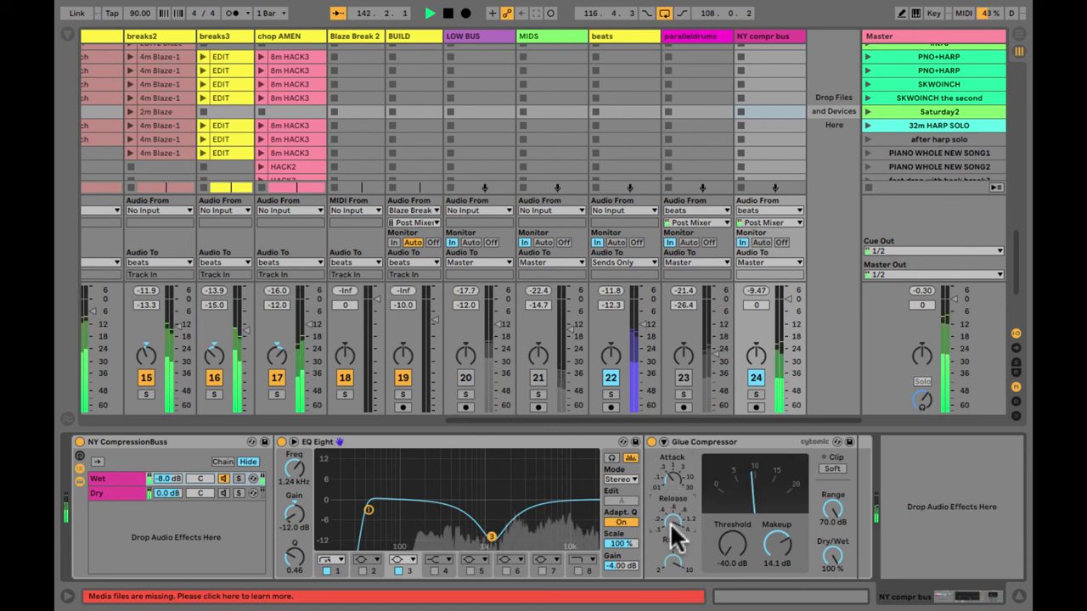
# Compare the Glue Compressor at a 0.00 dB threshold, set its makeup to 14.0 dB, and settle the threshold at -35.6 dB
pyautogui.moveTo(725, 549); pyautogui.dragTo(775, 550)
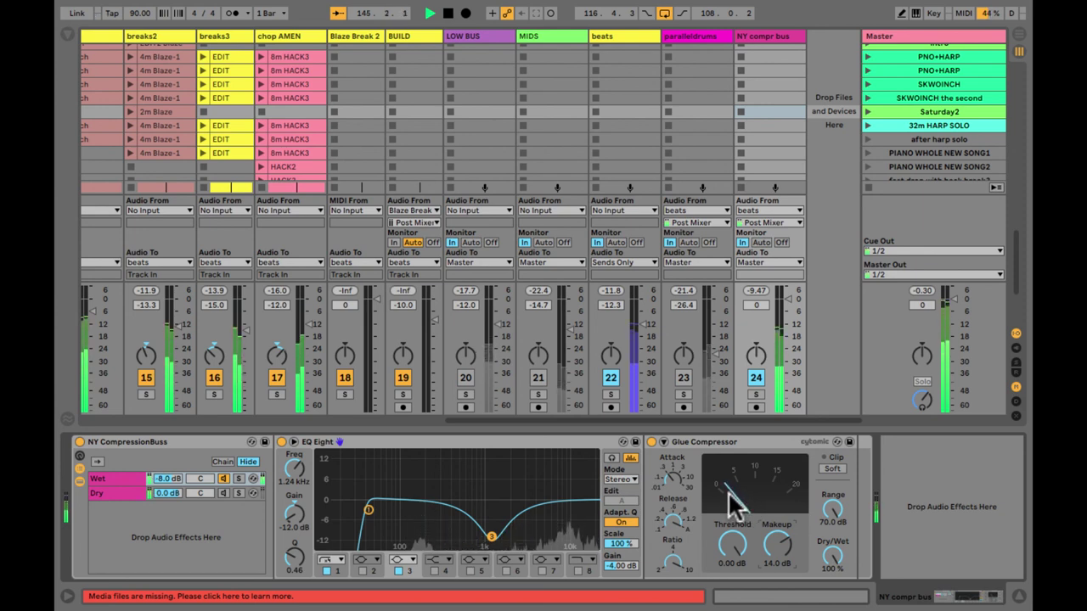
pyautogui.moveTo(729, 543); pyautogui.dragTo(731, 555)
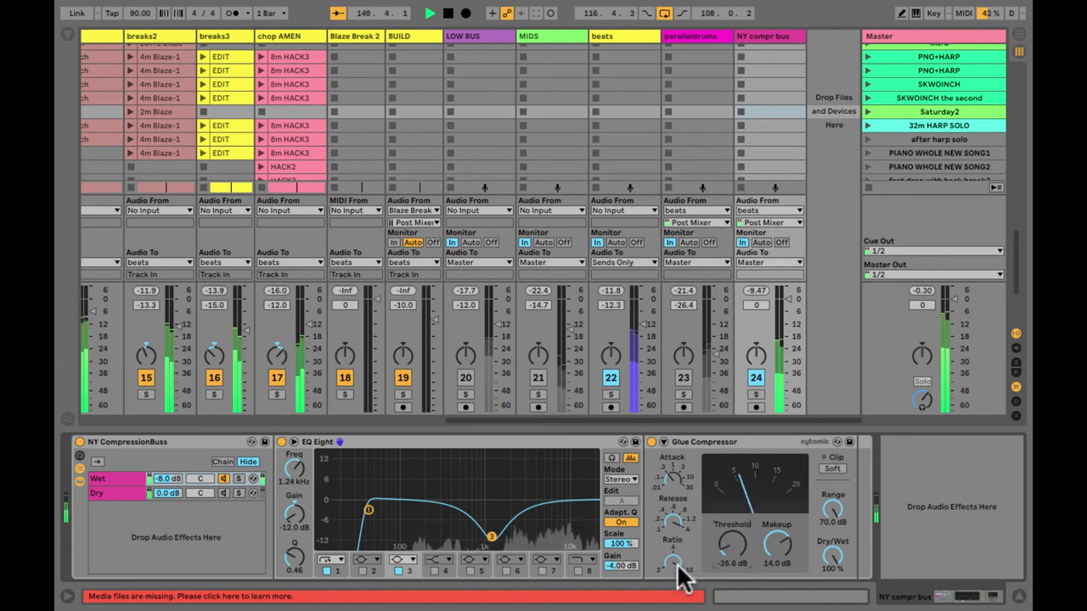
# Lower the Wet chain's Glue Compressor threshold to -37.8 dB and, after a bypass comparison of EQ Eight, set its band 3 gain to -12.4 dB
pyautogui.moveTo(672, 571); pyautogui.dragTo(727, 550)
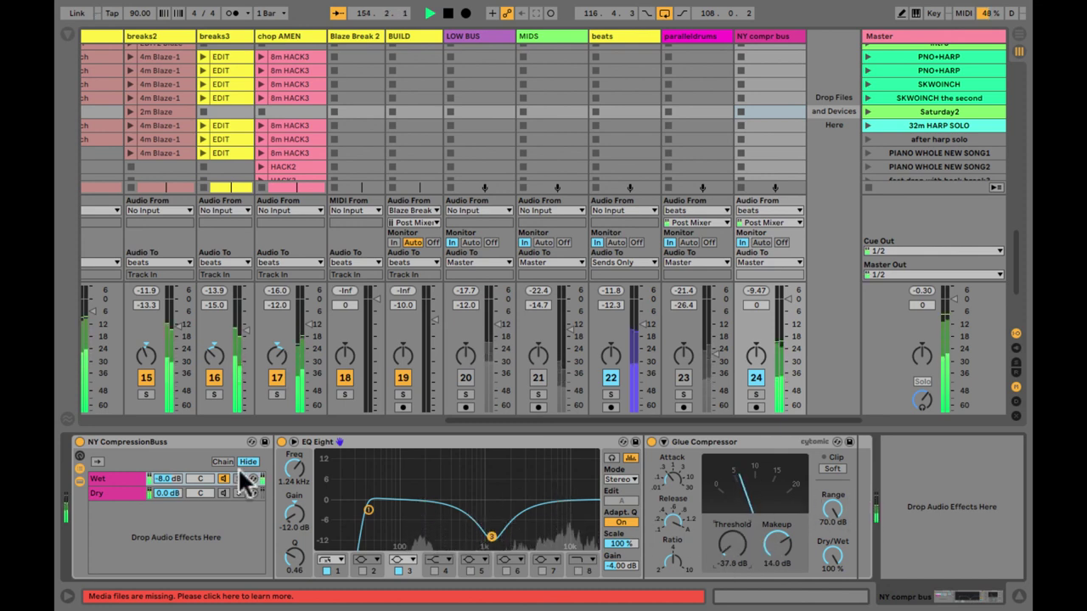
pyautogui.click(281, 443)
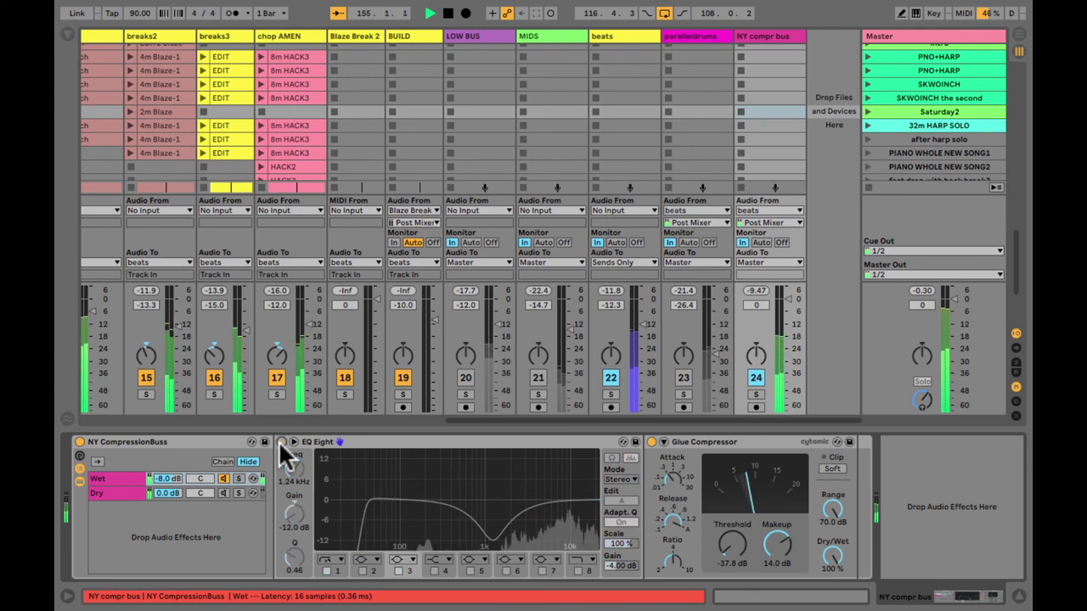
pyautogui.click(281, 442)
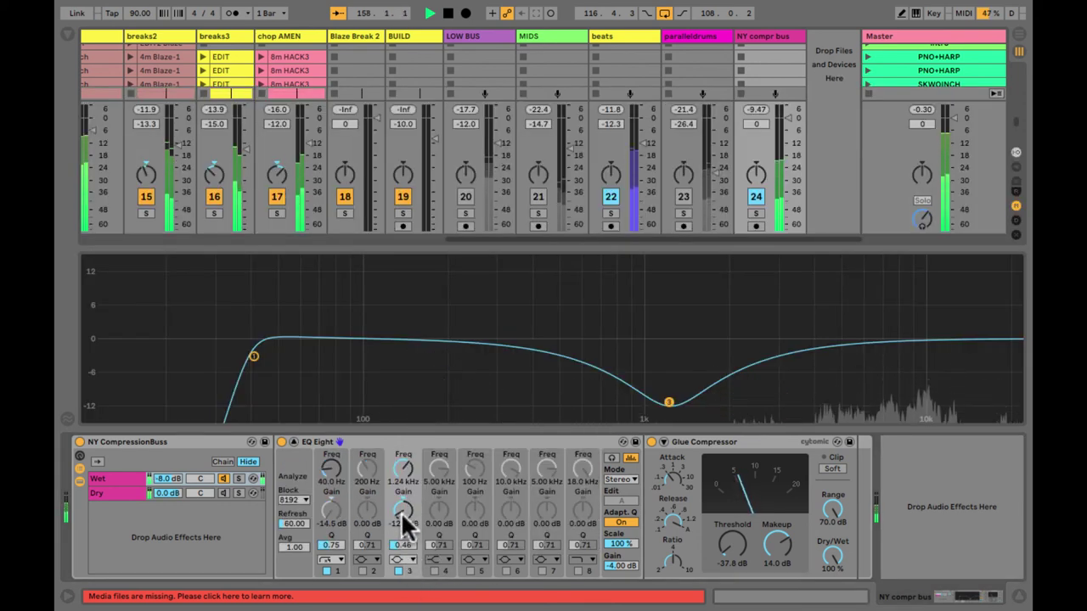
pyautogui.moveTo(400, 511); pyautogui.dragTo(399, 510)
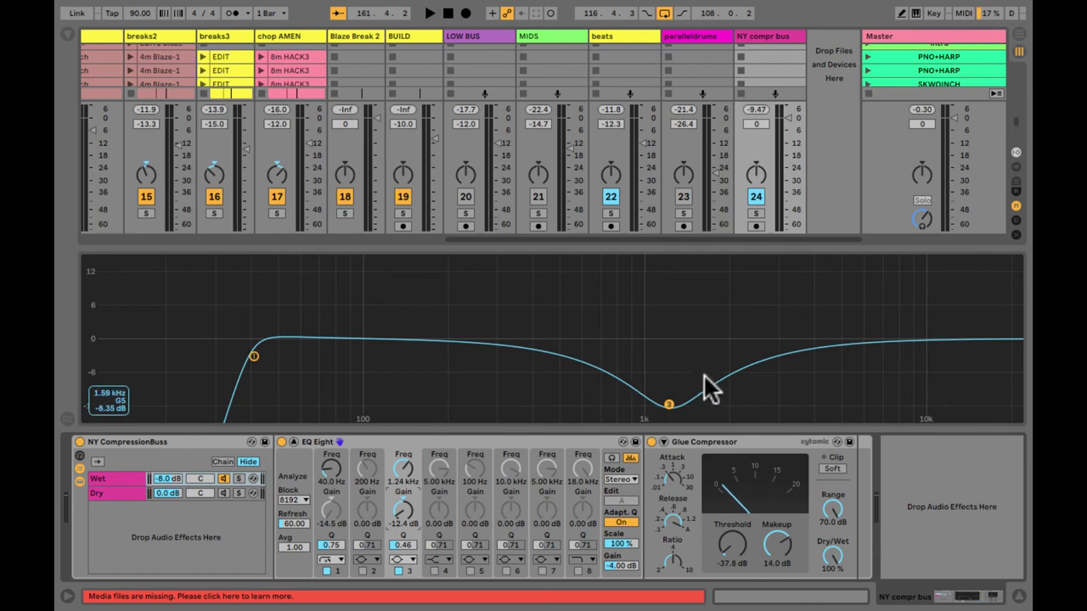
# Examine the EQ Eight curve on the paralleldrums track and compare it with the one on NY compr bus
pyautogui.click(703, 34)
pyautogui.click(721, 467)
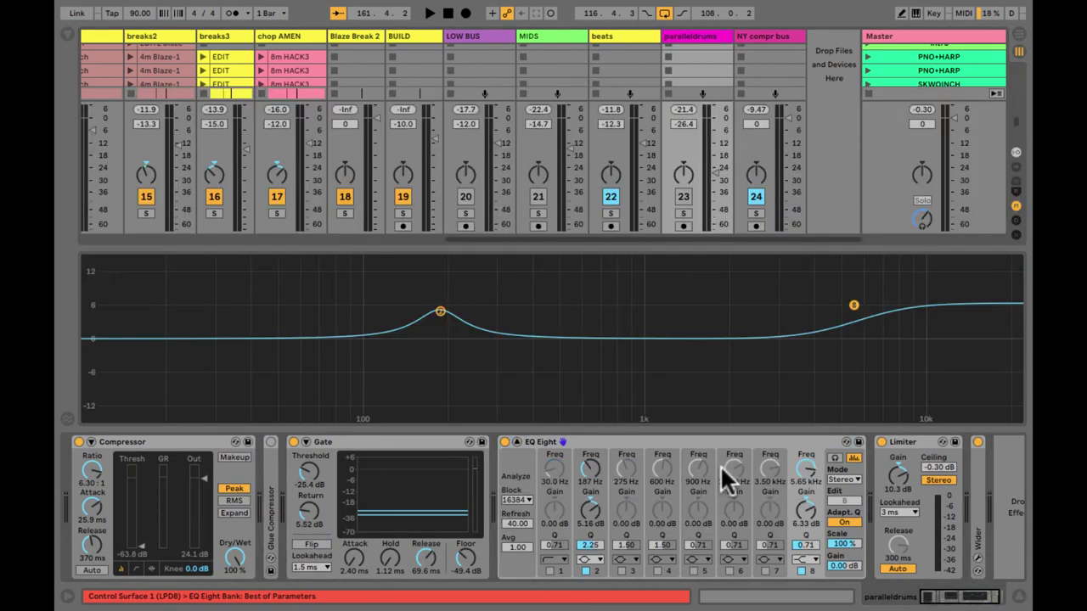
pyautogui.click(439, 310)
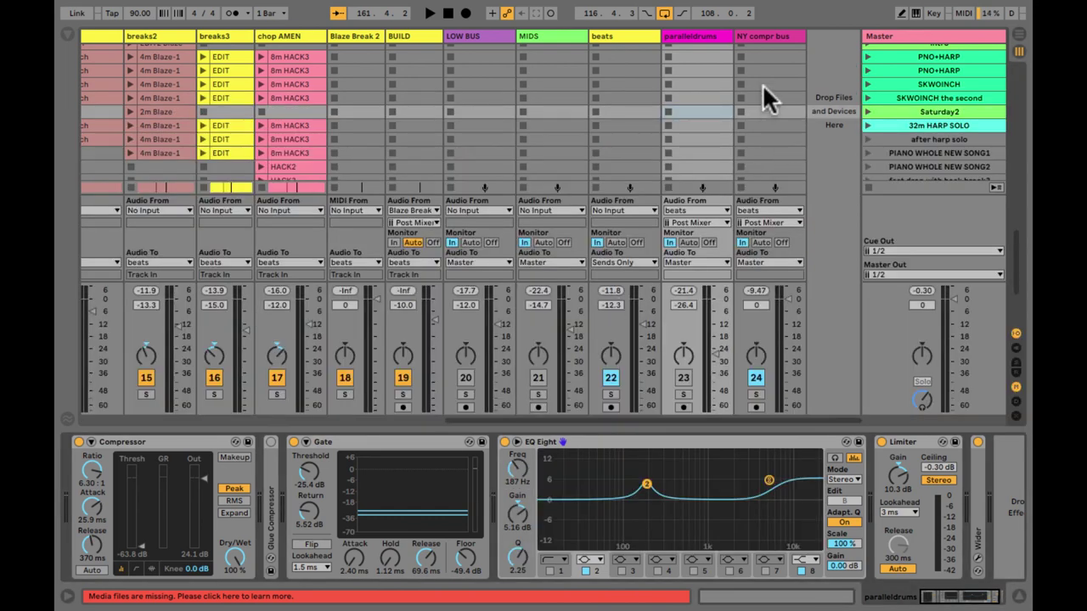
pyautogui.click(762, 85)
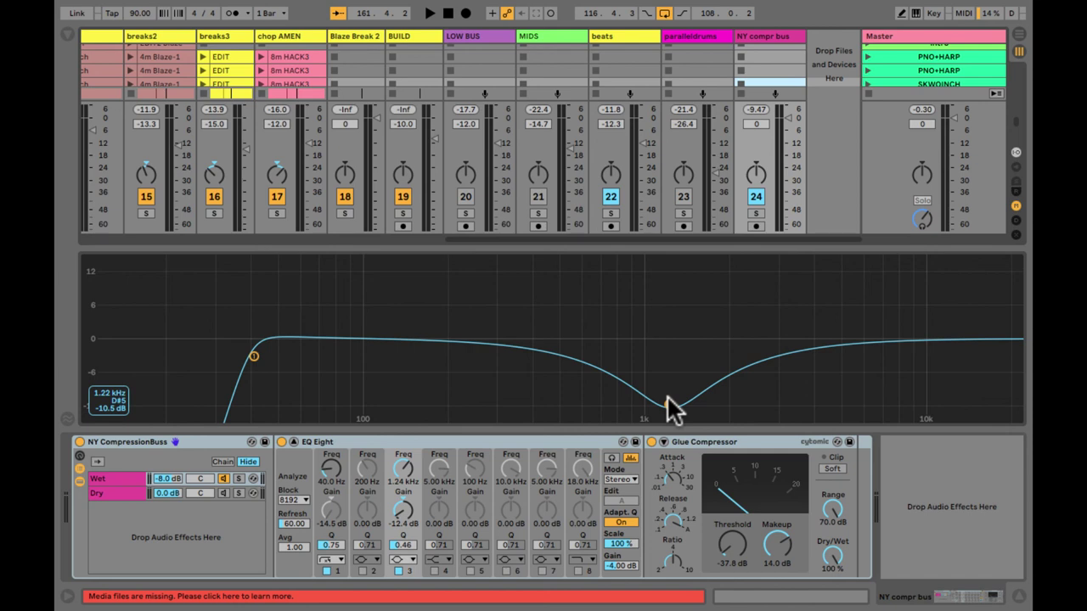
# Restart playback, pull the Wet chain's volume down to -inf dB, and activate the Dry chain
pyautogui.press('space')
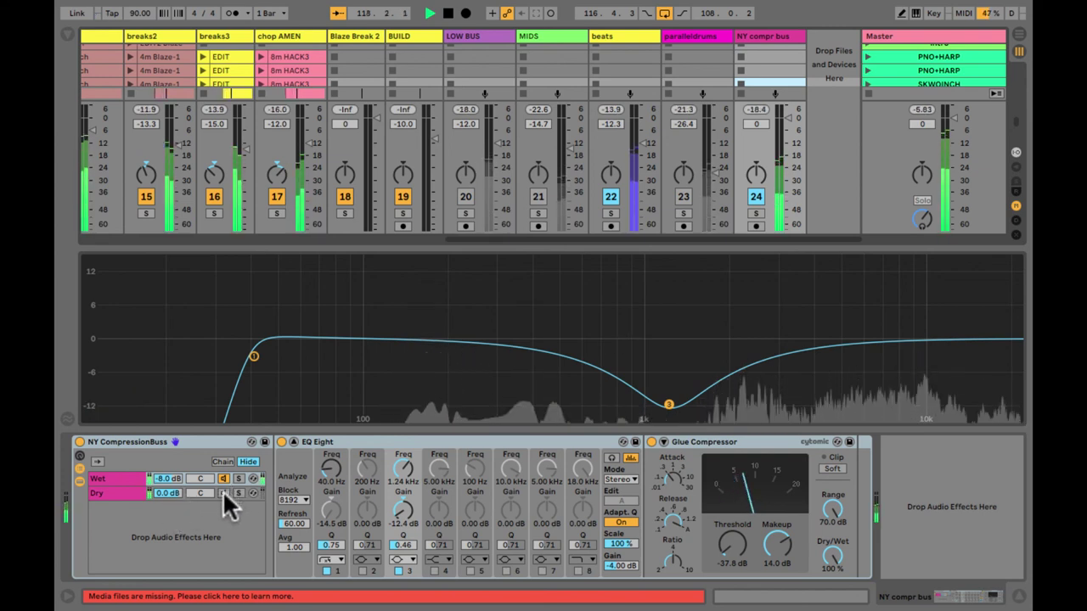
pyautogui.click(160, 477)
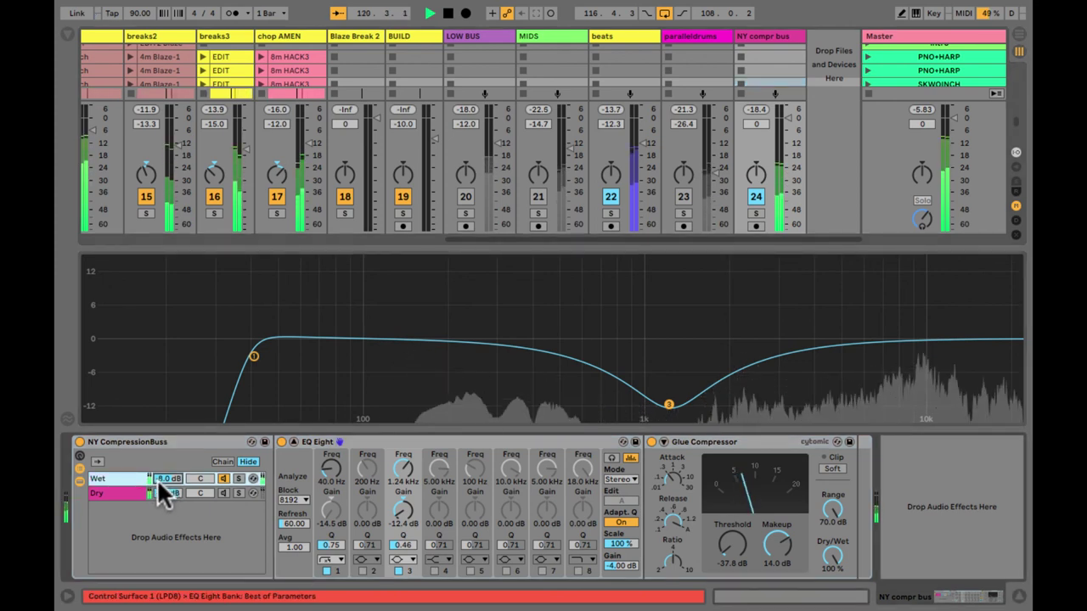
pyautogui.moveTo(157, 477); pyautogui.dragTo(161, 486)
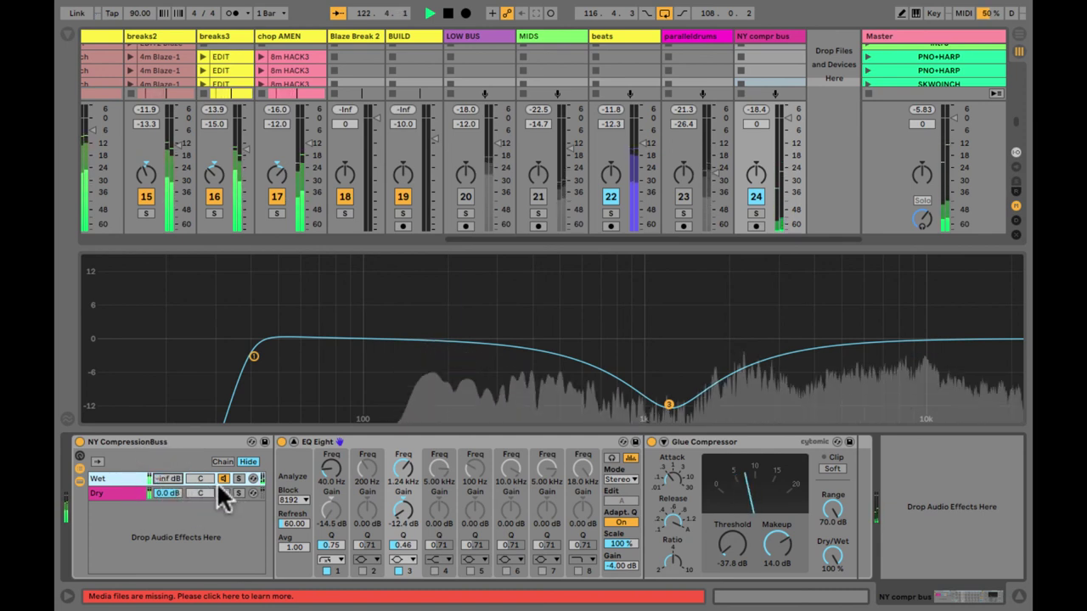
pyautogui.click(167, 493)
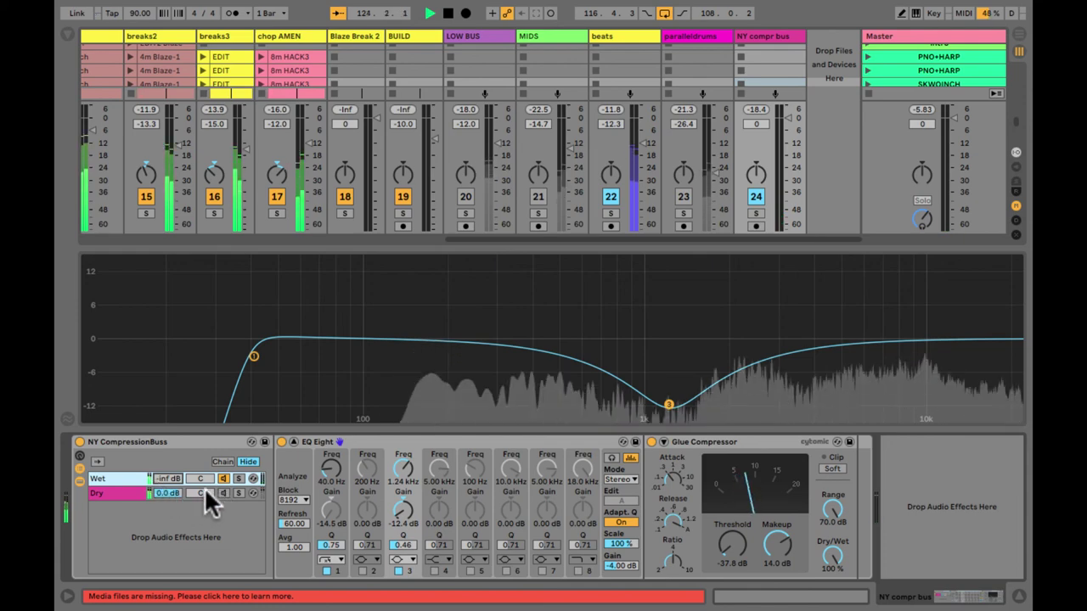
pyautogui.click(221, 492)
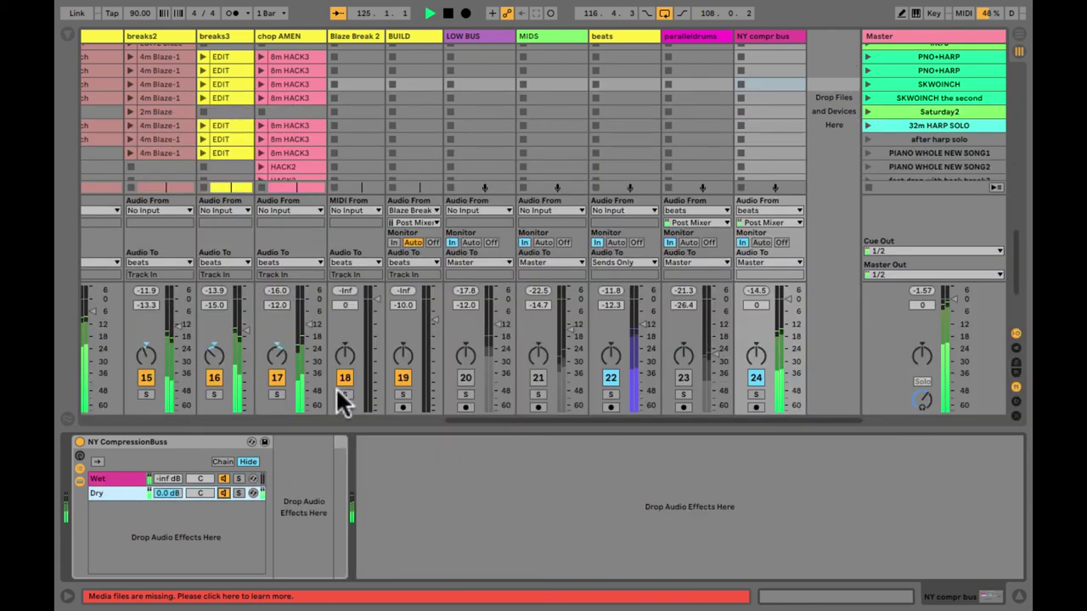
# Blend the chains by raising the Wet volume to -6.2 dB and setting the Dry volume to -1.5 dB
pyautogui.click(158, 478)
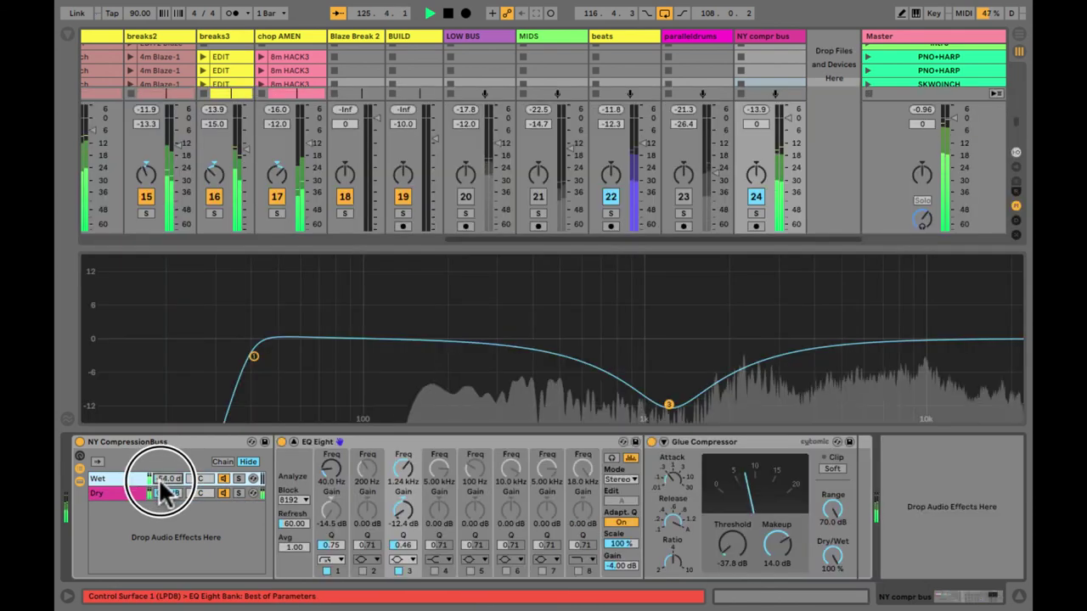
pyautogui.click(361, 334)
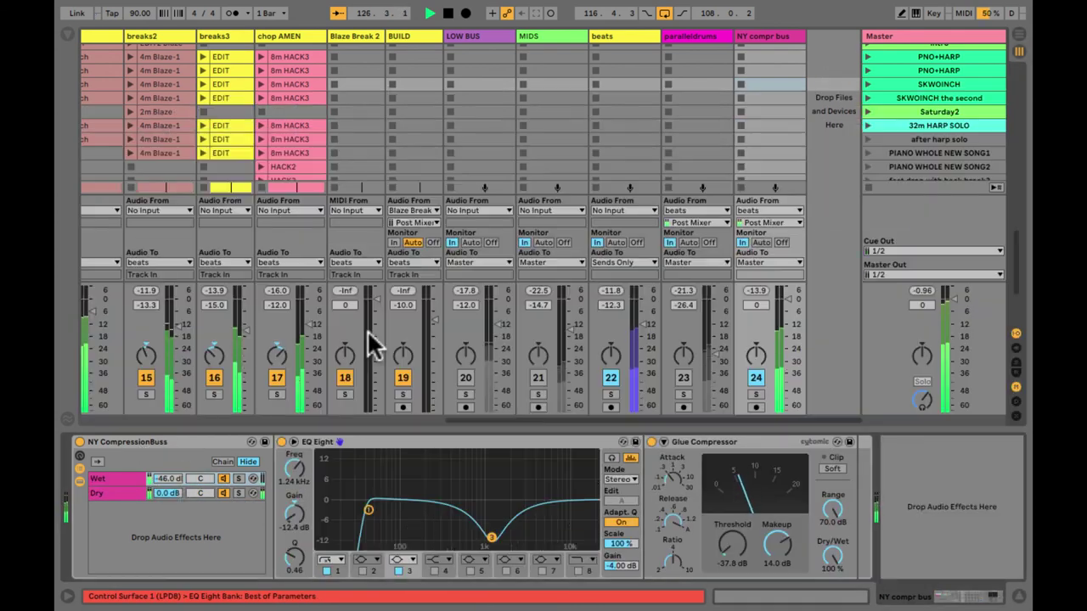
pyautogui.moveTo(166, 494); pyautogui.dragTo(162, 489)
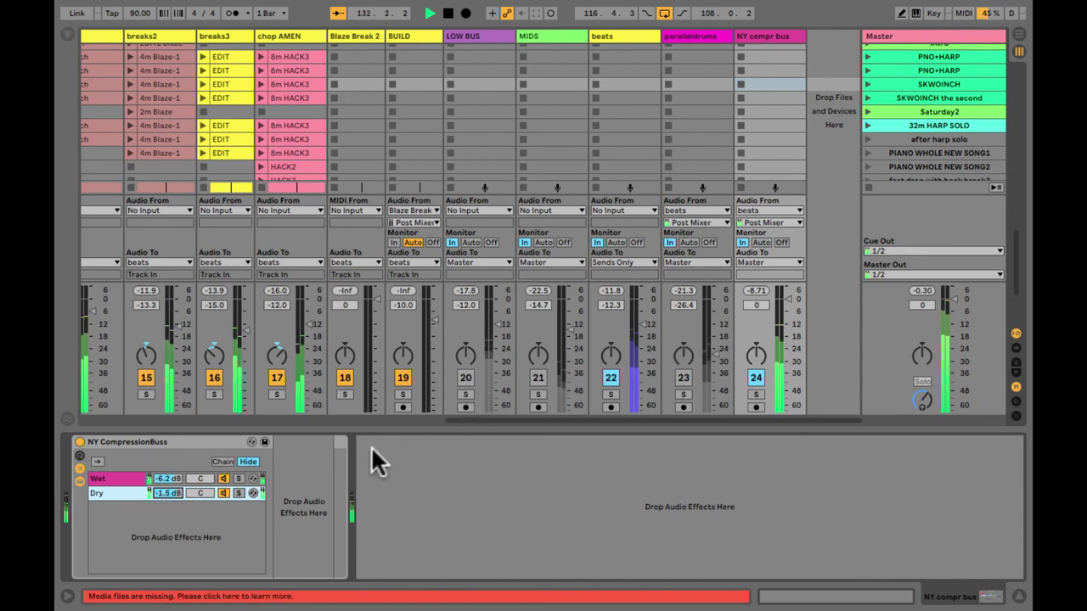
# Activate the LOW BUS track and reset the Dry chain's volume to 0.0 dB
pyautogui.click(464, 378)
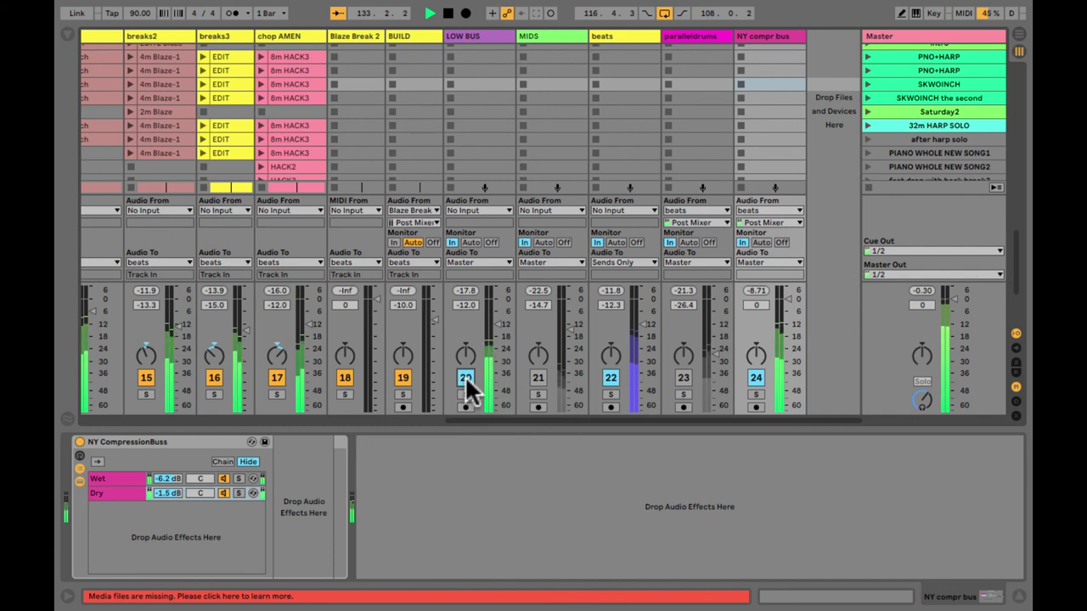
pyautogui.click(161, 493)
pyautogui.press('Delete')
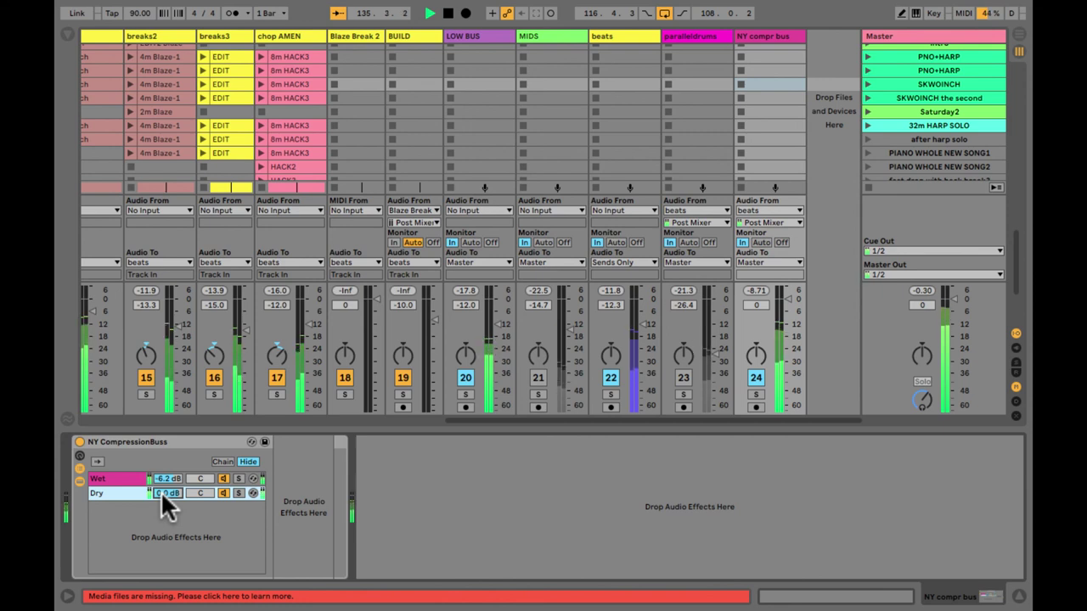
pyautogui.click(160, 490)
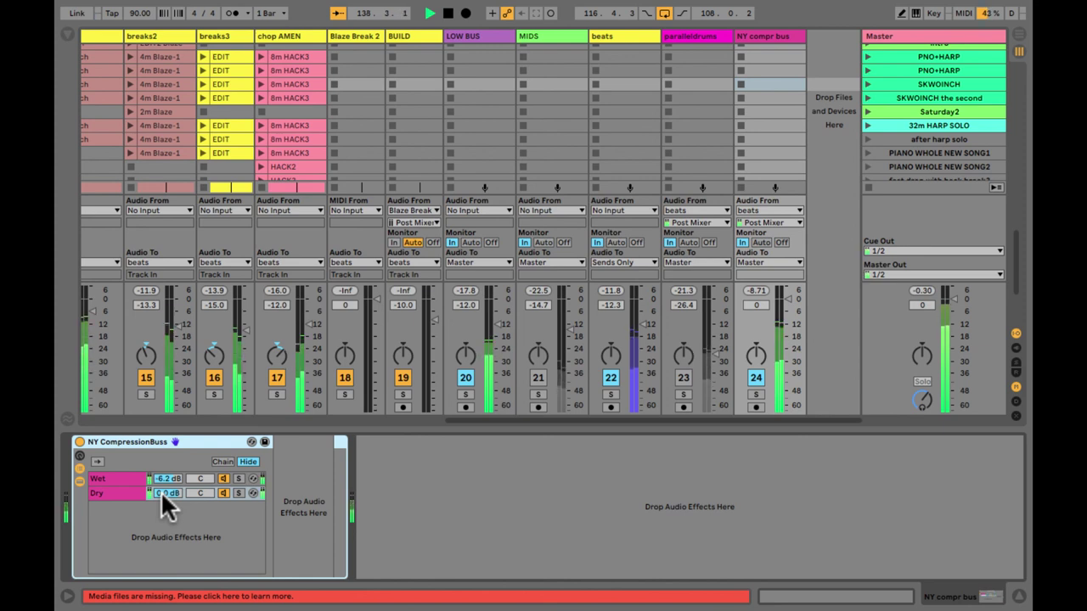
# Lower the Wet chain's volume to -10.6 dB and solo that chain
pyautogui.click(161, 483)
pyautogui.moveTo(161, 483); pyautogui.dragTo(164, 490)
pyautogui.click(237, 479)
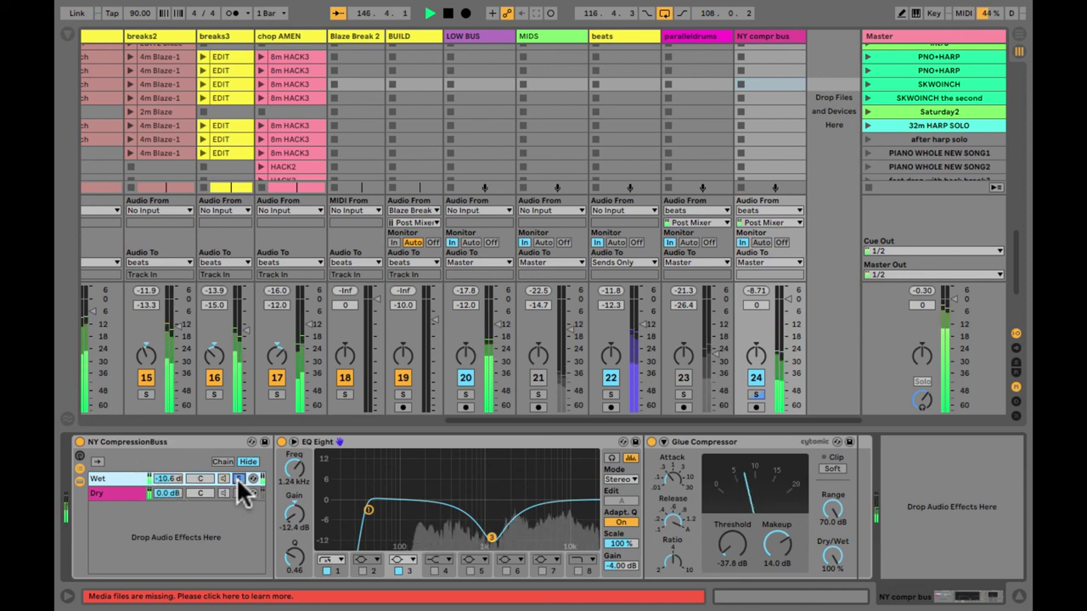
# Drive the Wet chain harder: Glue Compressor makeup 20.0 dB, threshold -33.7 dB, Soft clip on, and EQ Eight output gain 12.0 dB
pyautogui.moveTo(785, 545)
pyautogui.mouseDown()
pyautogui.moveTo(776, 556)
pyautogui.moveTo(778, 544)
pyautogui.mouseUp()
pyautogui.click(833, 470)
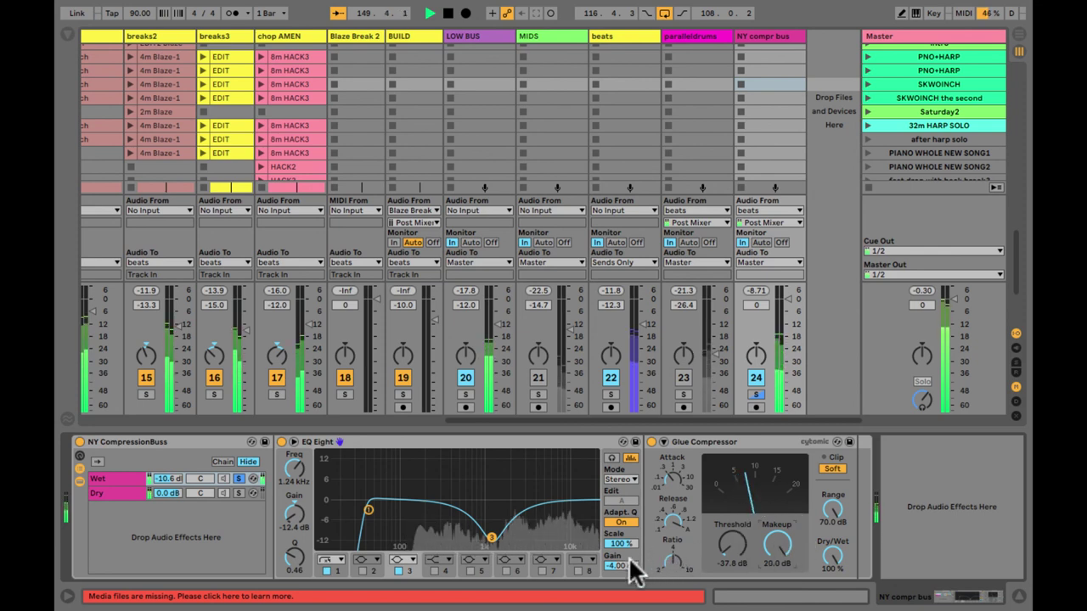
pyautogui.moveTo(612, 576)
pyautogui.mouseDown()
pyautogui.moveTo(613, 565)
pyautogui.moveTo(616, 585)
pyautogui.moveTo(614, 560)
pyautogui.moveTo(617, 573)
pyautogui.mouseUp()
pyautogui.moveTo(732, 550); pyautogui.dragTo(776, 552)
pyautogui.moveTo(616, 572); pyautogui.dragTo(617, 575)
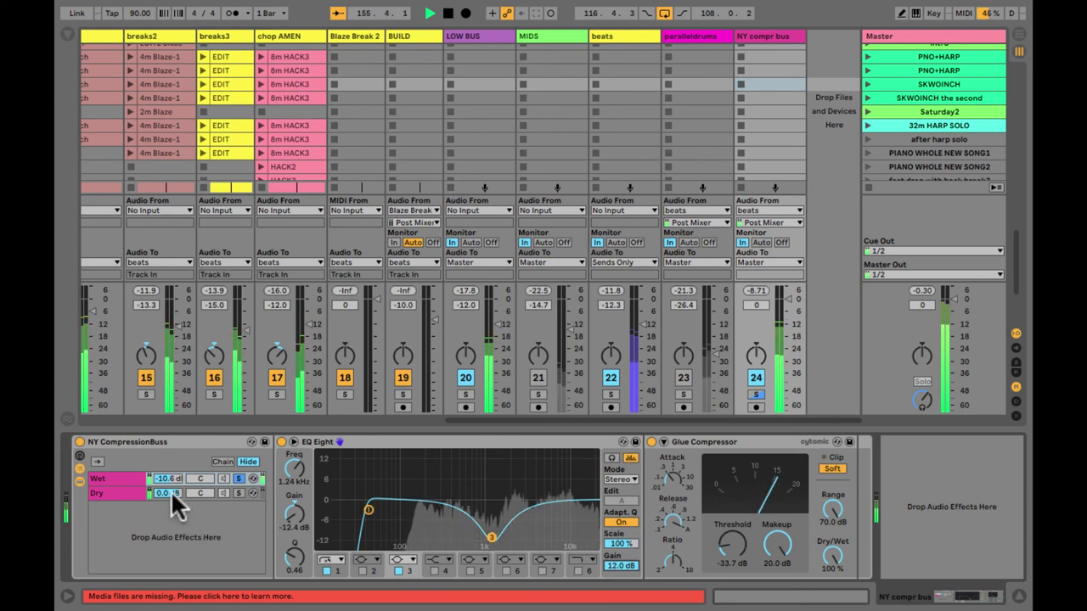
# Unsolo the Wet chain, lower its volume to -20.5 dB, and compare the mix with the chain off and on
pyautogui.click(239, 478)
pyautogui.moveTo(161, 478)
pyautogui.mouseDown()
pyautogui.moveTo(170, 474)
pyautogui.moveTo(167, 488)
pyautogui.mouseUp()
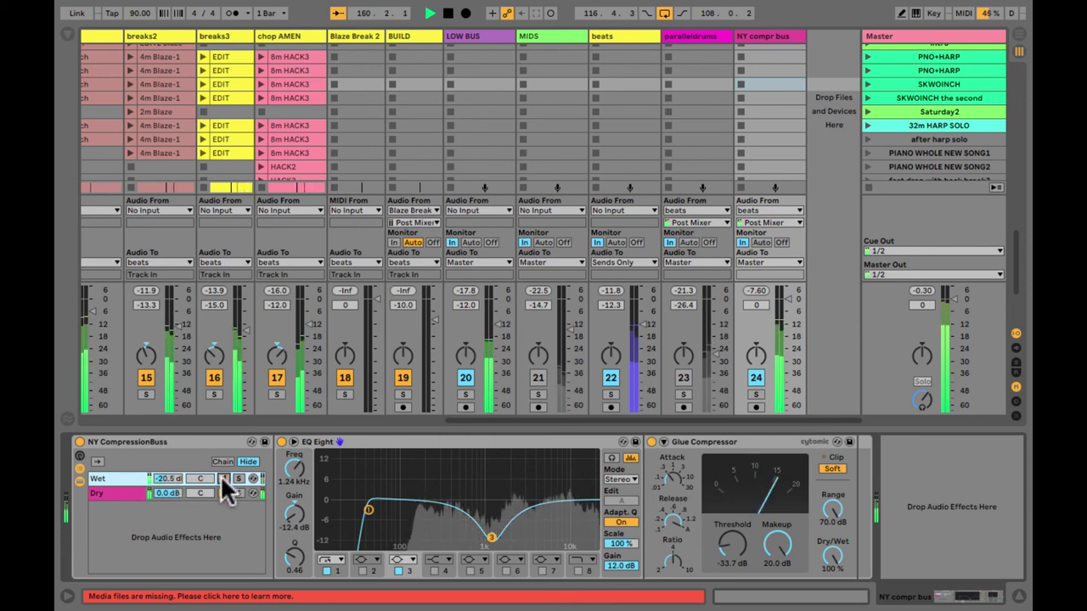
pyautogui.click(222, 479)
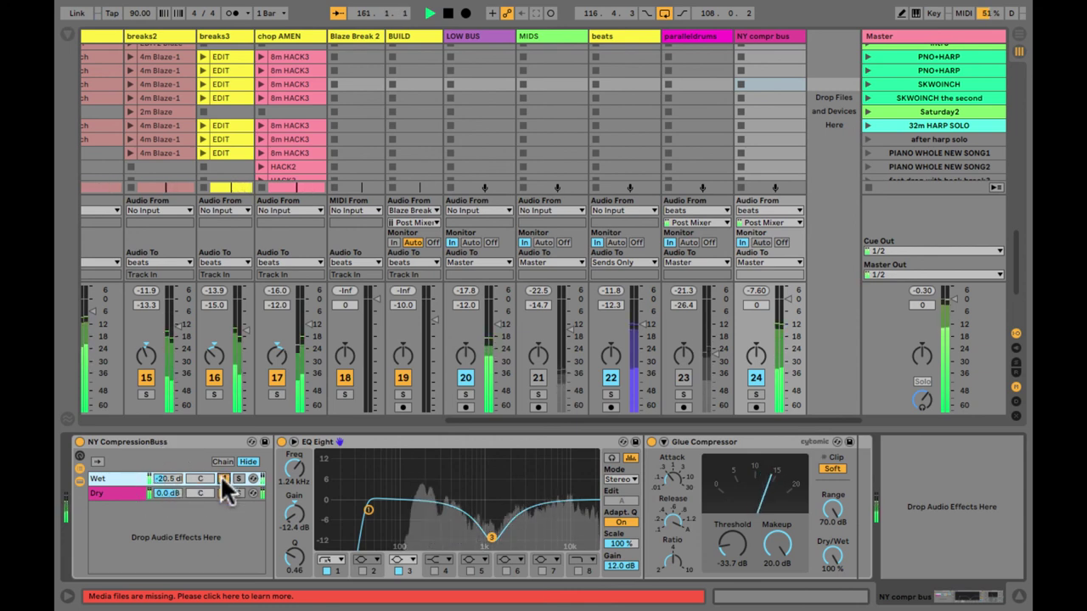
pyautogui.click(220, 478)
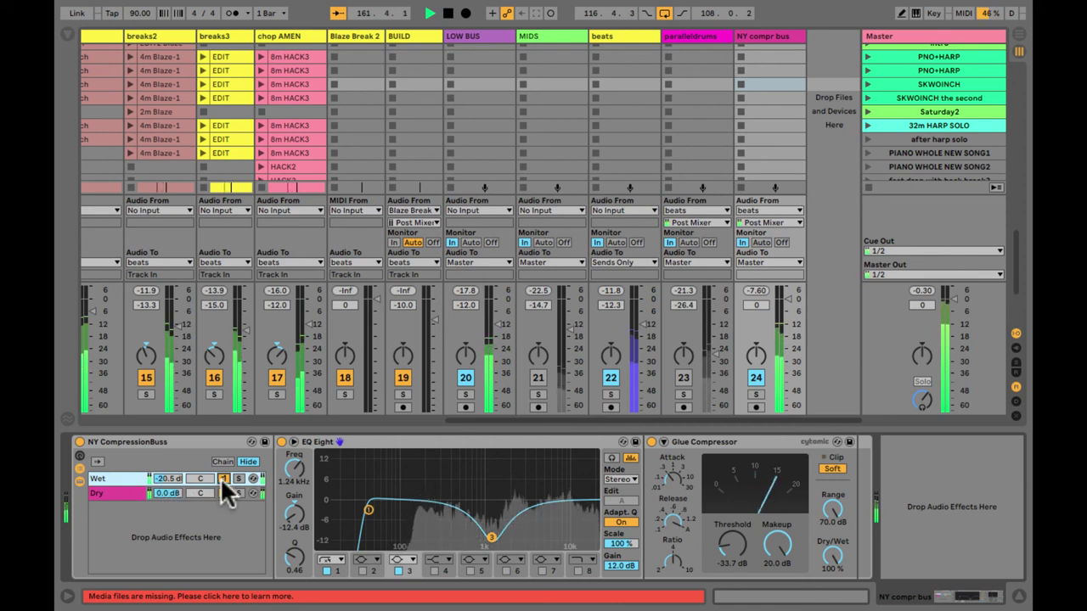
# Raise the Wet chain's volume to -17.0 dB and switch the chain off and on repeatedly to compare the drums
pyautogui.moveTo(160, 478); pyautogui.dragTo(161, 479)
pyautogui.click(222, 479)
pyautogui.click(222, 478)
pyautogui.click(222, 478)
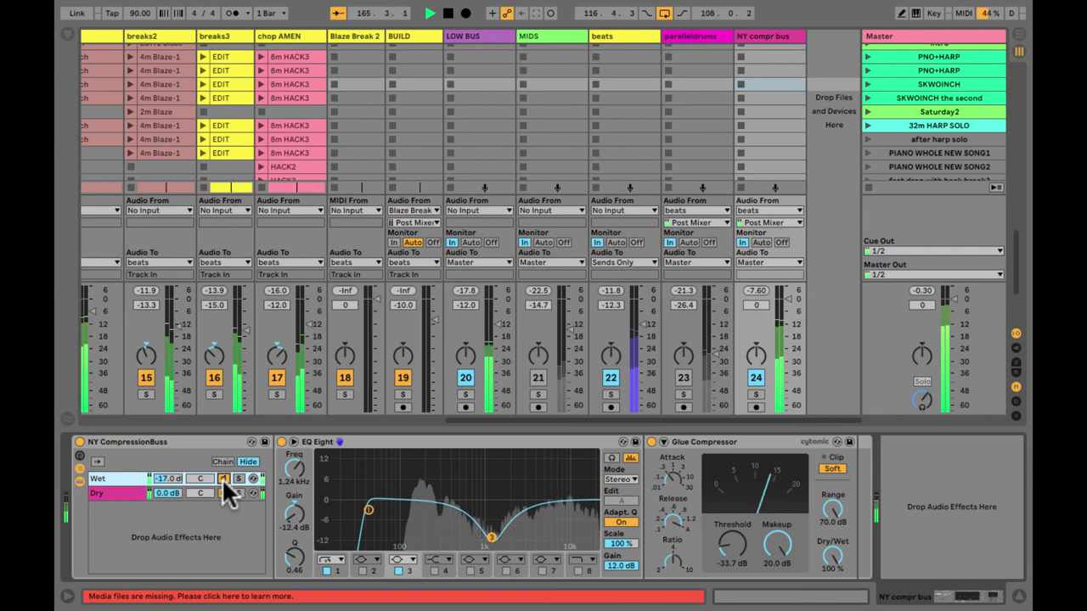
pyautogui.click(221, 478)
pyautogui.click(222, 478)
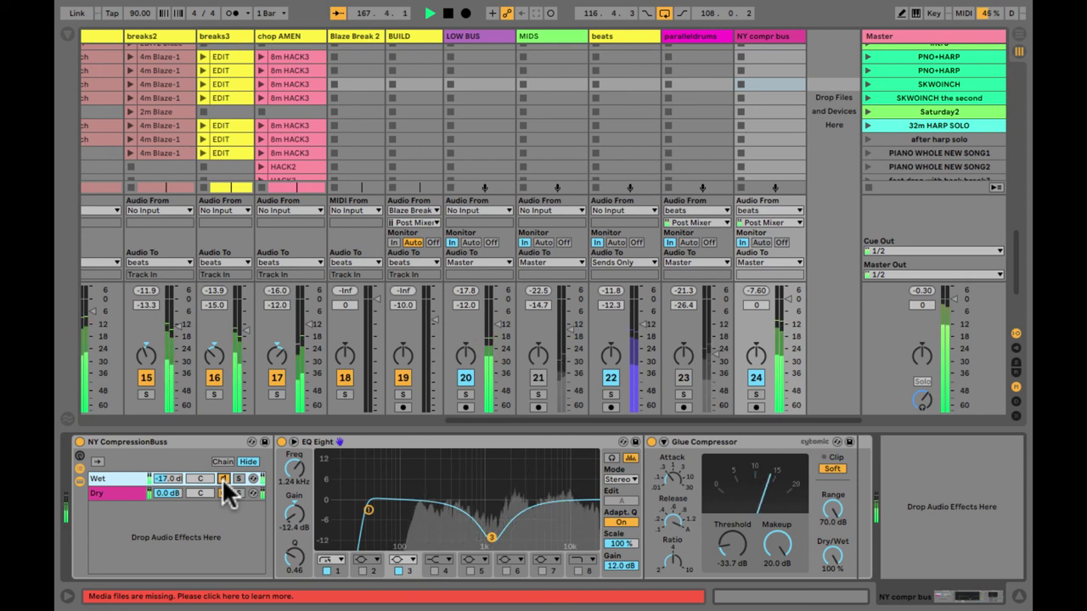
pyautogui.click(221, 478)
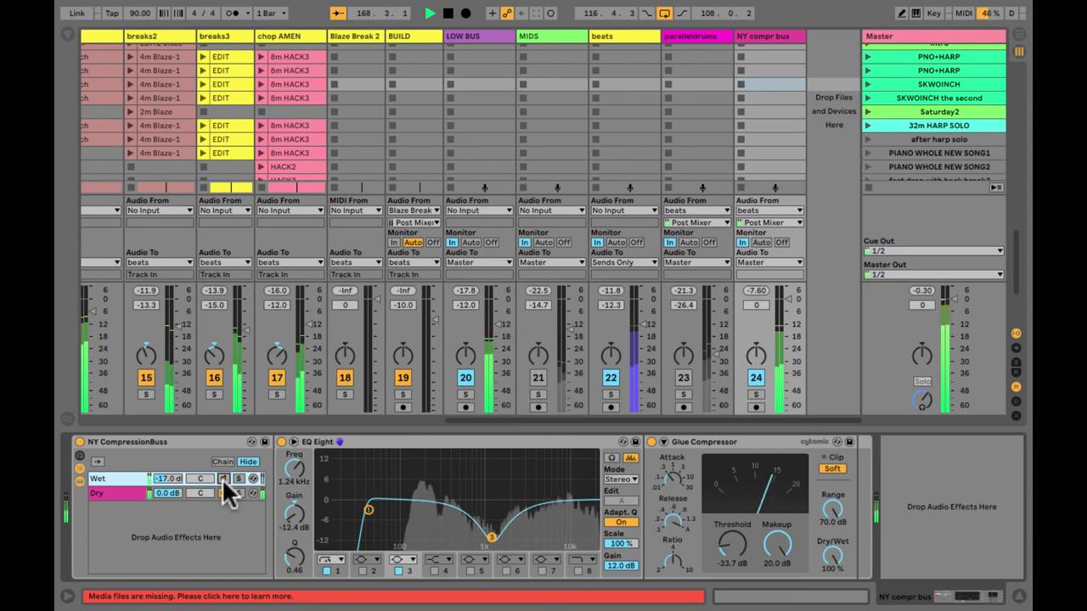
pyautogui.click(221, 478)
# Activate the MIDS track and compare the fuller mix with the Wet chain switched off and on
pyautogui.click(538, 377)
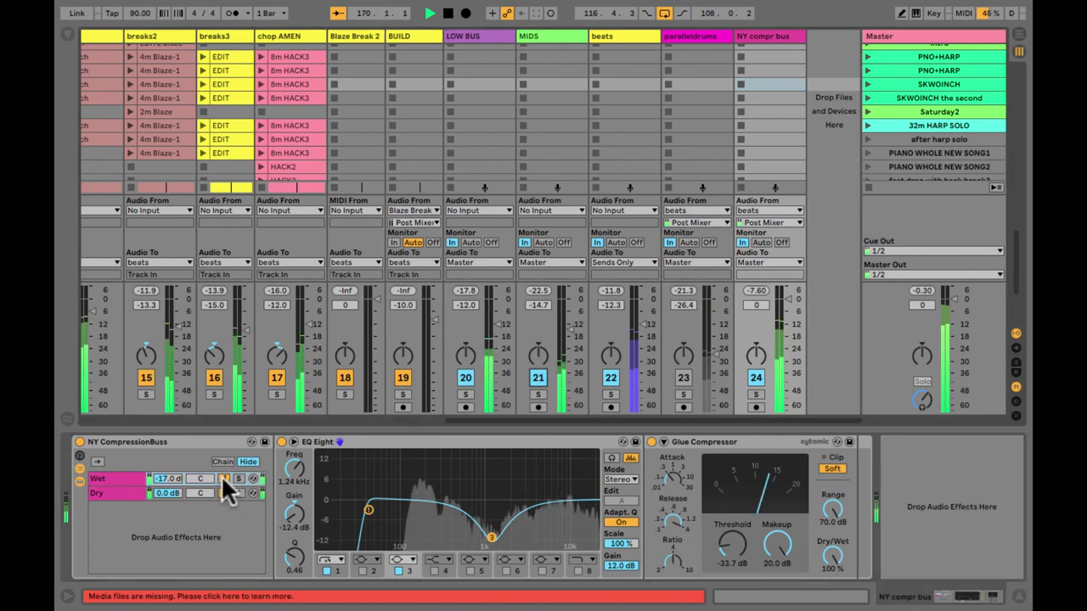
pyautogui.click(222, 478)
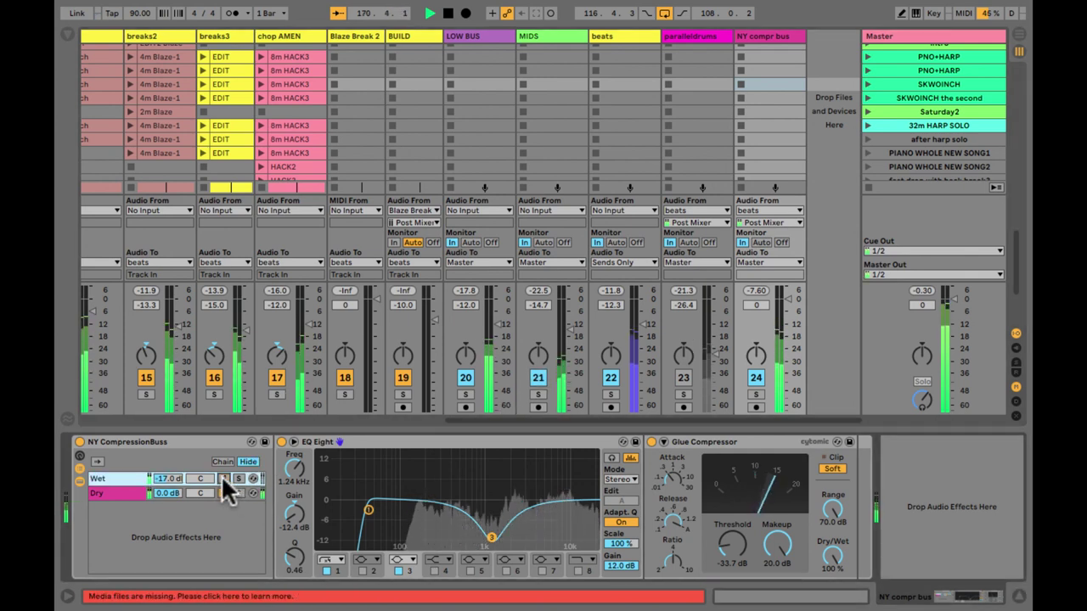
pyautogui.click(223, 478)
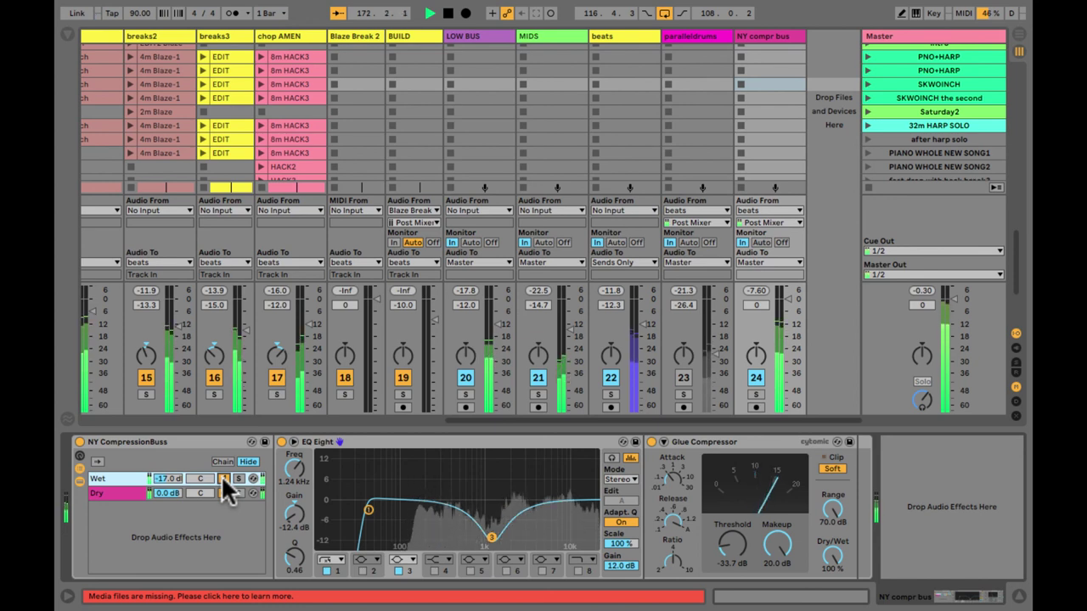
pyautogui.click(222, 478)
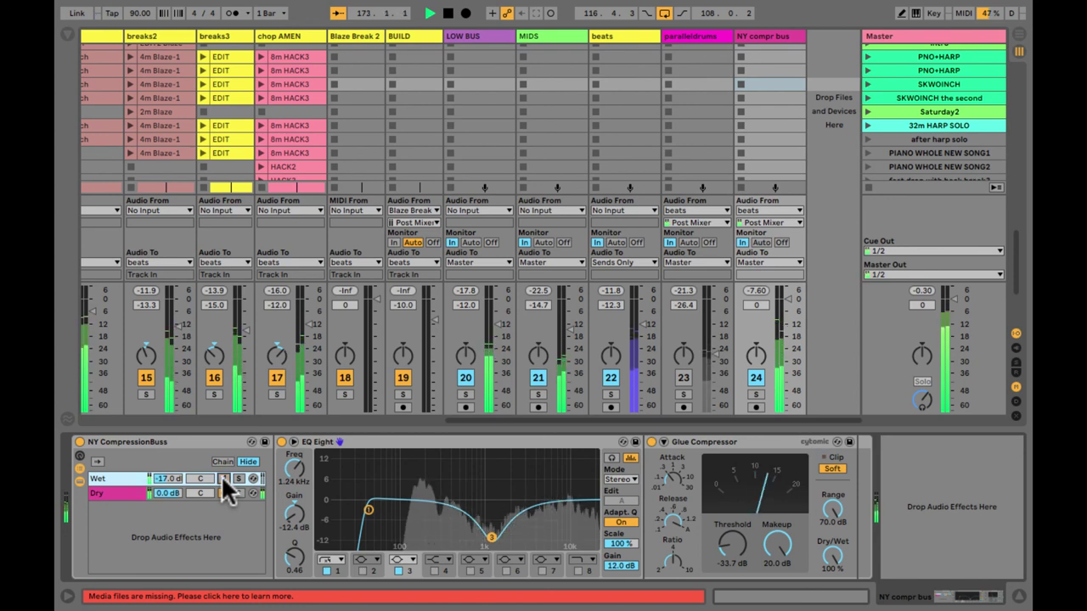
# Compare the drum sound with the NY compression rack's Wet chain switched on and off during playback
pyautogui.click(223, 478)
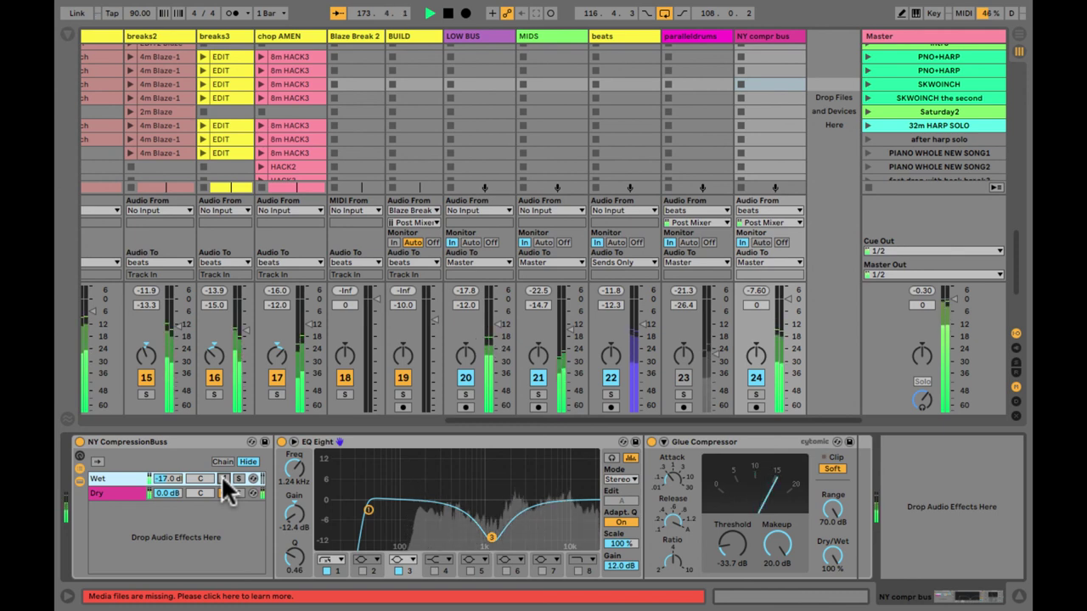
pyautogui.click(222, 478)
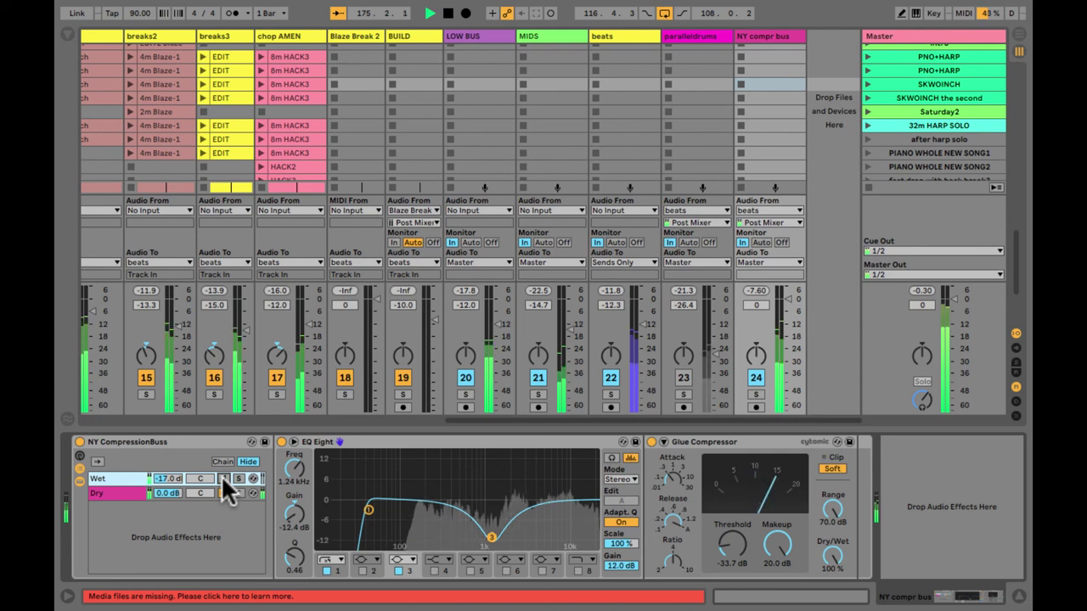
pyautogui.click(223, 478)
pyautogui.click(220, 476)
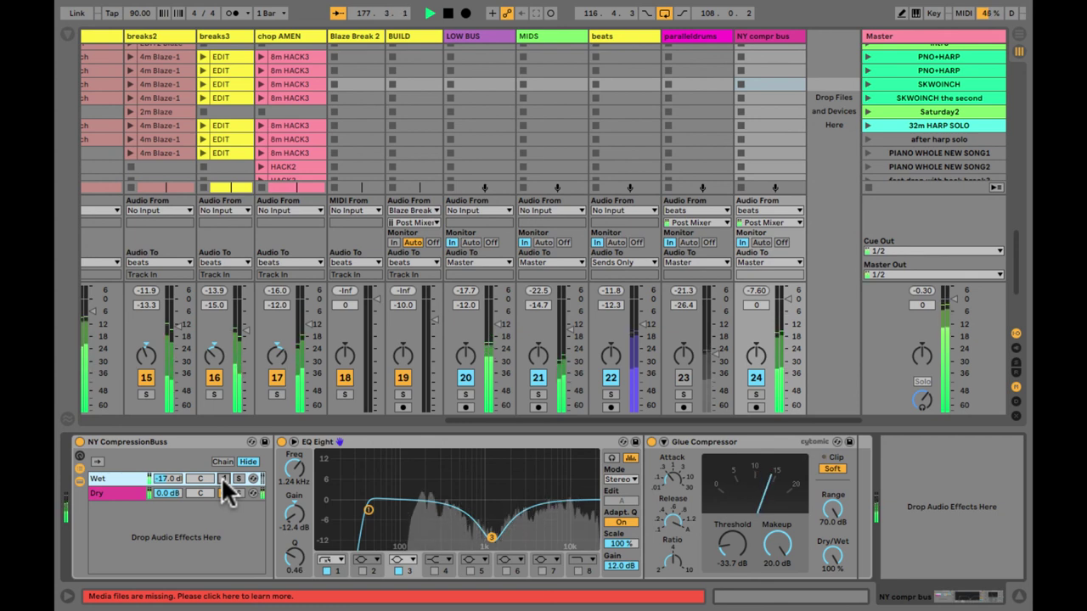
pyautogui.click(221, 476)
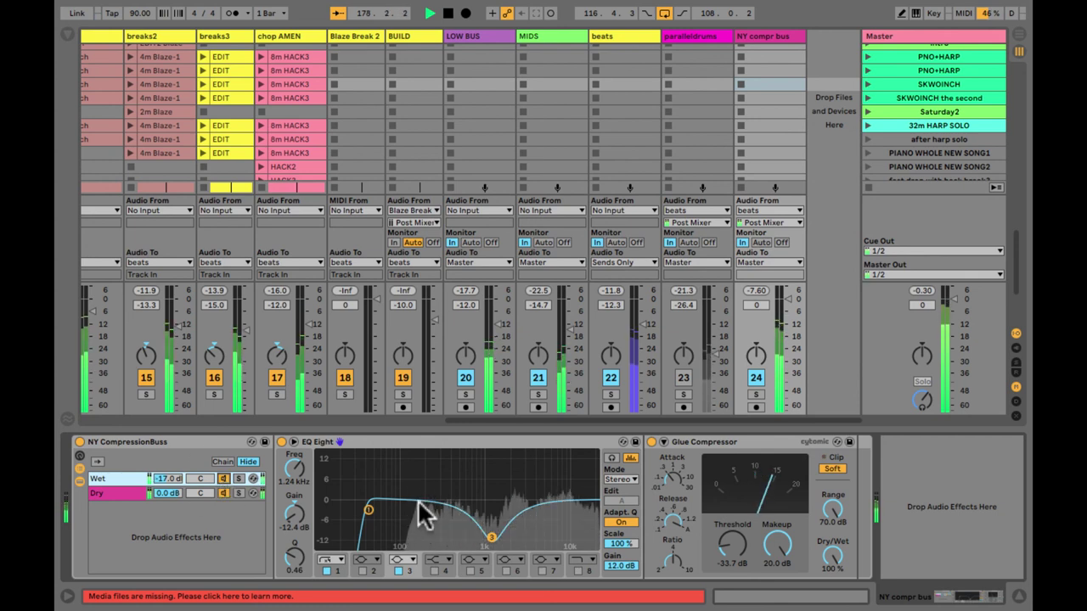
# Raise the first band of the Wet chain's EQ Eight to 153 Hz and compare the sound with the chain on and off
pyautogui.moveTo(368, 509); pyautogui.dragTo(416, 499)
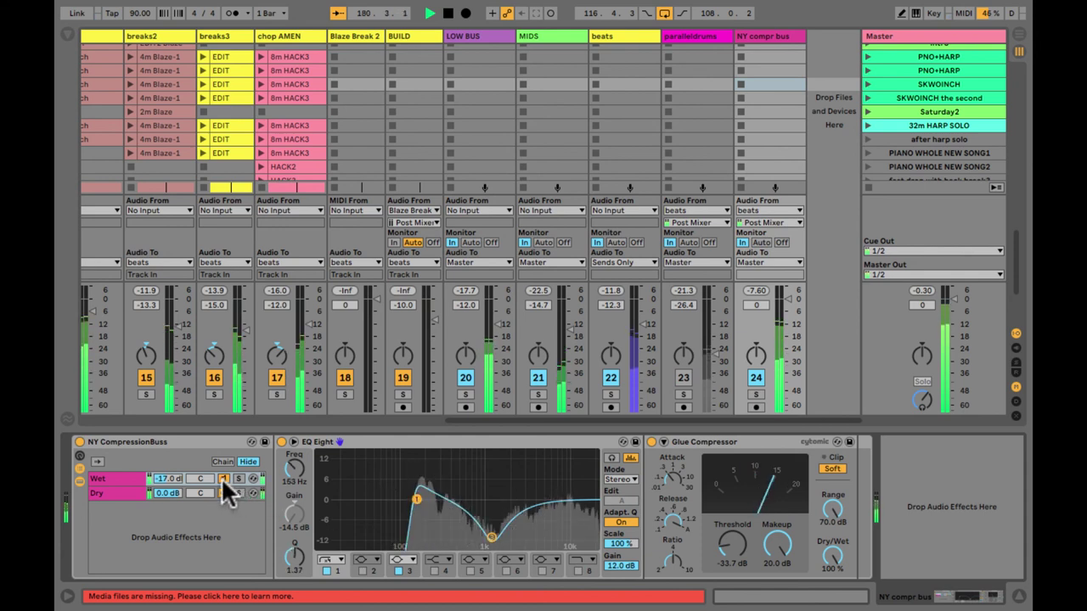
pyautogui.click(222, 478)
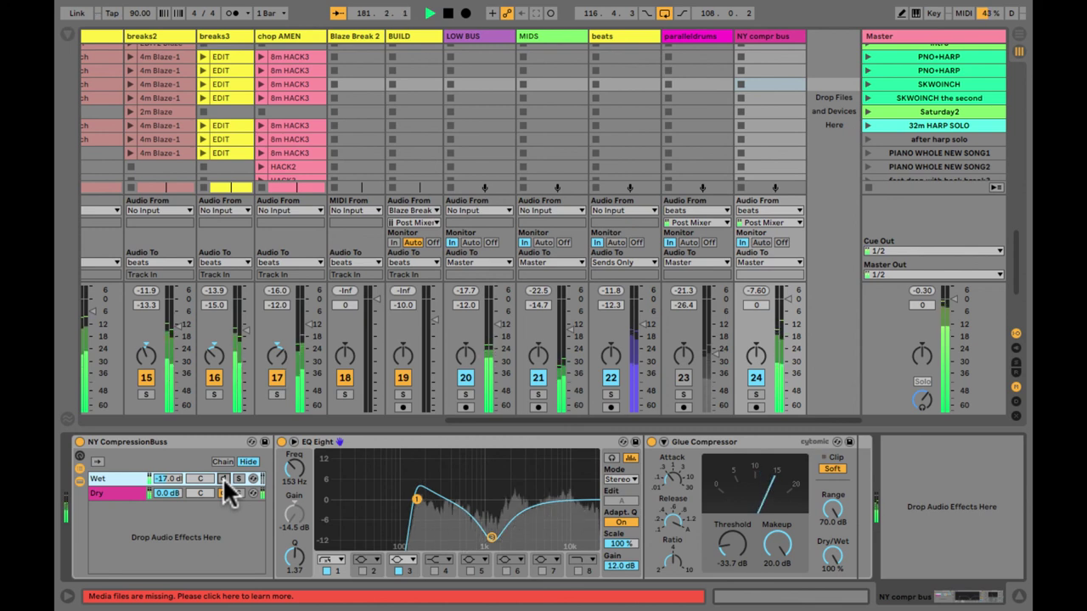
pyautogui.click(222, 478)
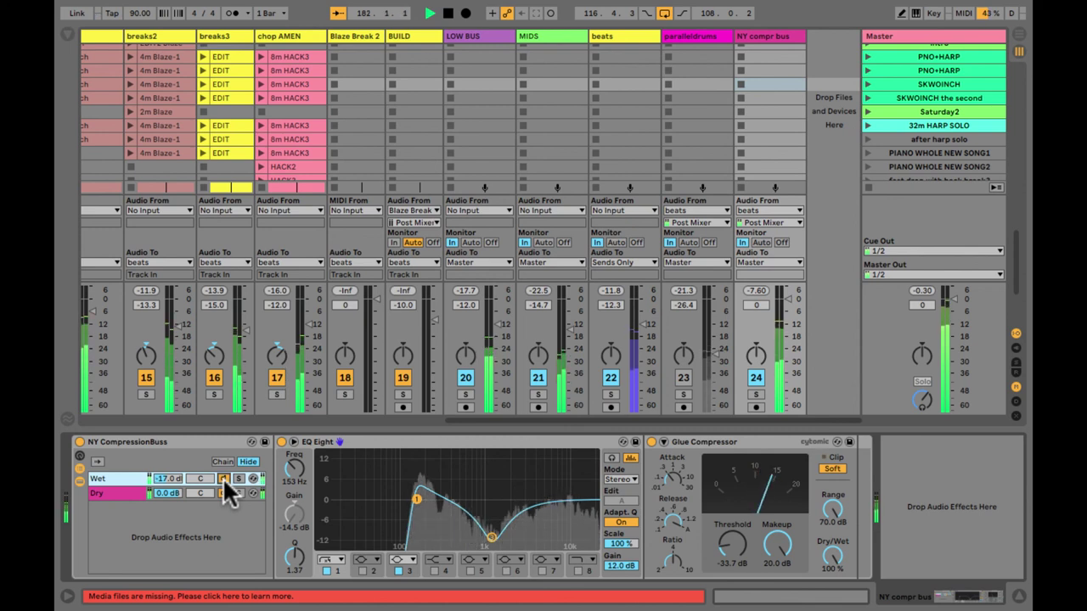
pyautogui.click(223, 478)
pyautogui.click(223, 478)
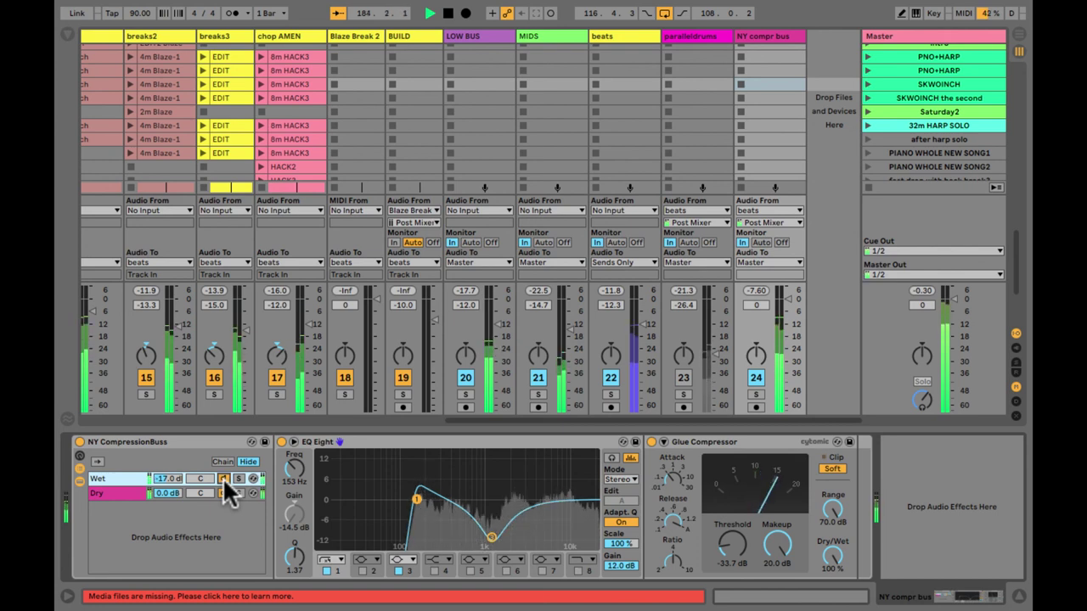
# Lower the Wet chain's volume to -21.0 dB and compare the sound with the chain on and off
pyautogui.moveTo(157, 475); pyautogui.dragTo(157, 476)
pyautogui.click(224, 478)
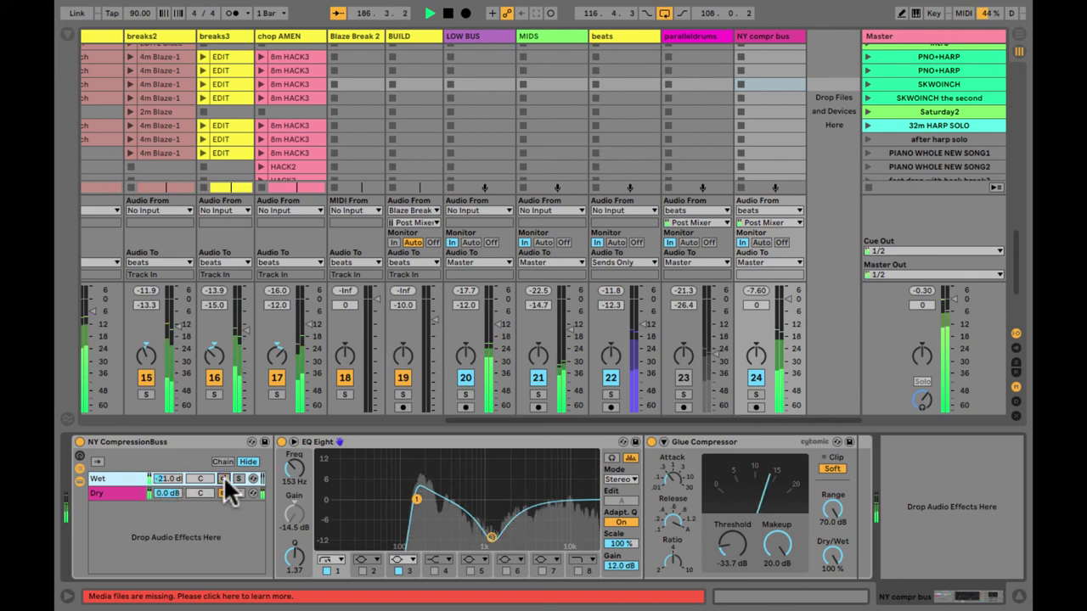
pyautogui.click(223, 478)
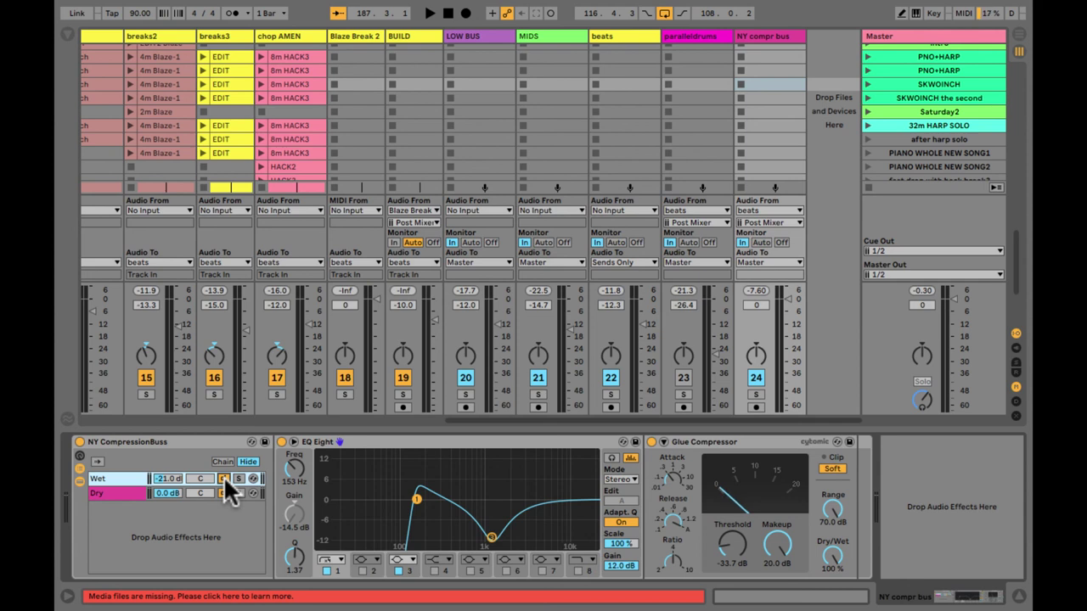
# Lower the first EQ Eight band on the NY compr bus to 135 Hz and restart playback
pyautogui.click(636, 315)
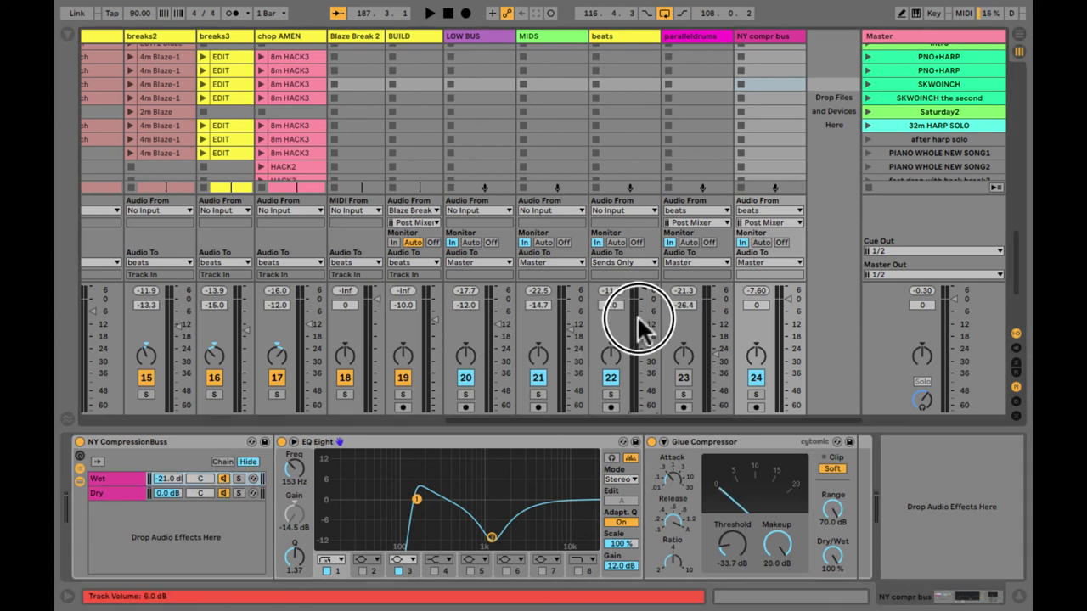
pyautogui.moveTo(637, 315); pyautogui.dragTo(637, 347)
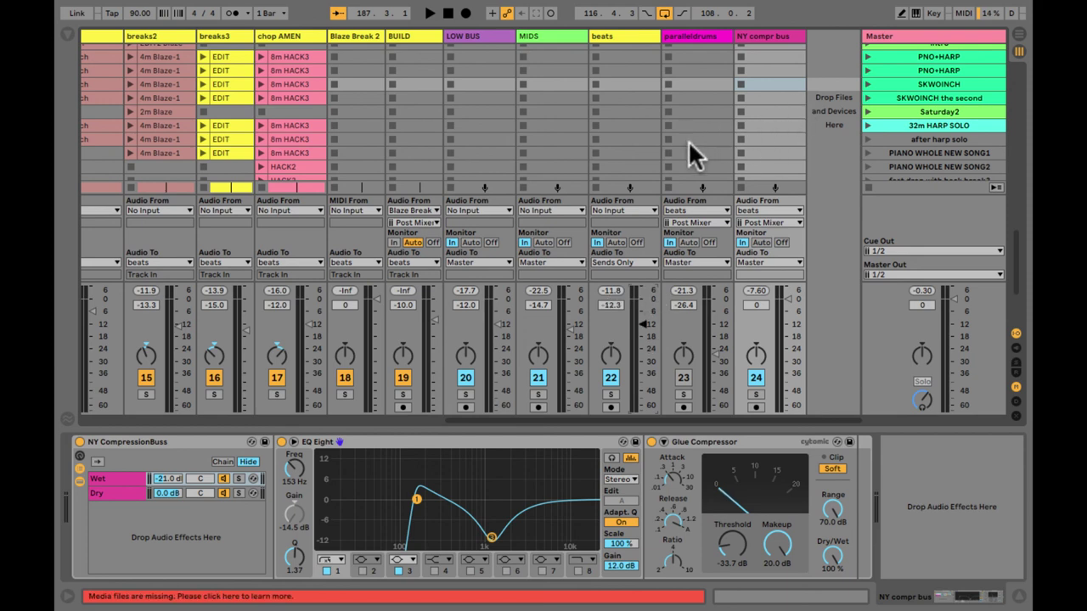
pyautogui.click(786, 138)
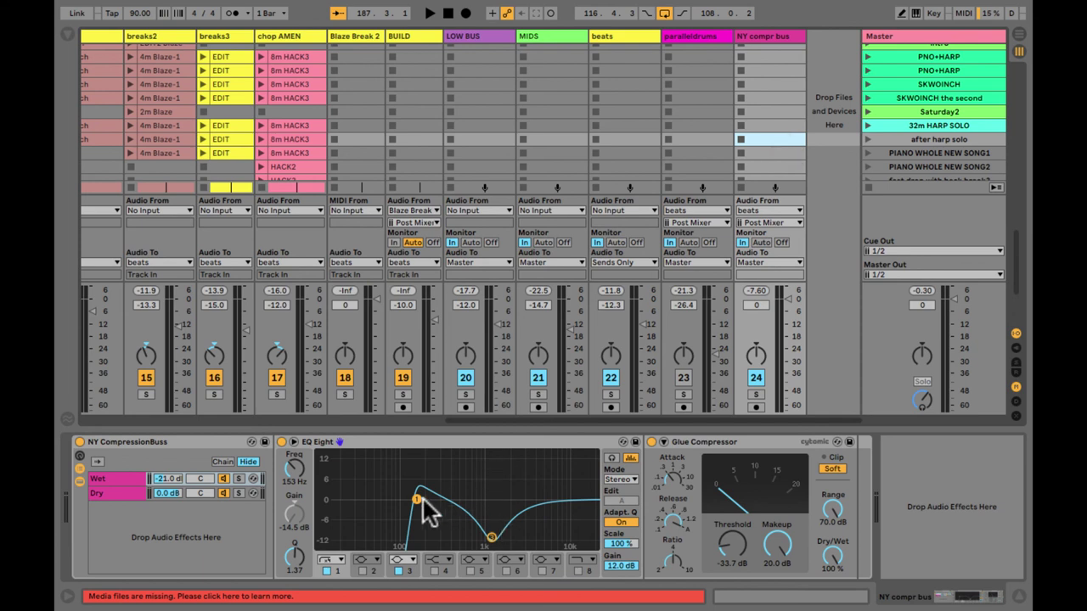
pyautogui.moveTo(414, 496); pyautogui.dragTo(413, 498)
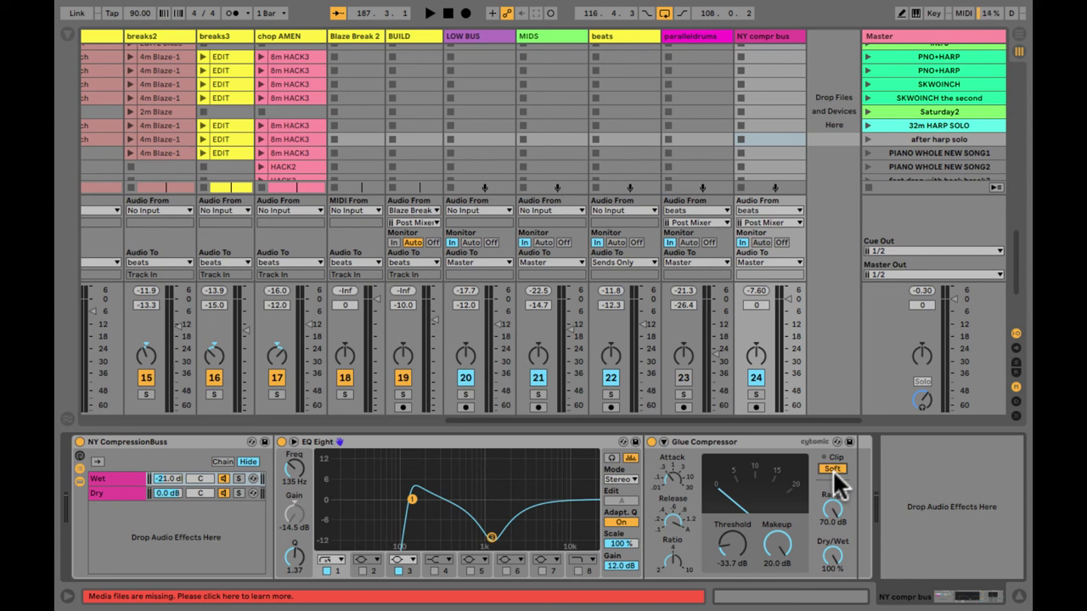
pyautogui.press('space')
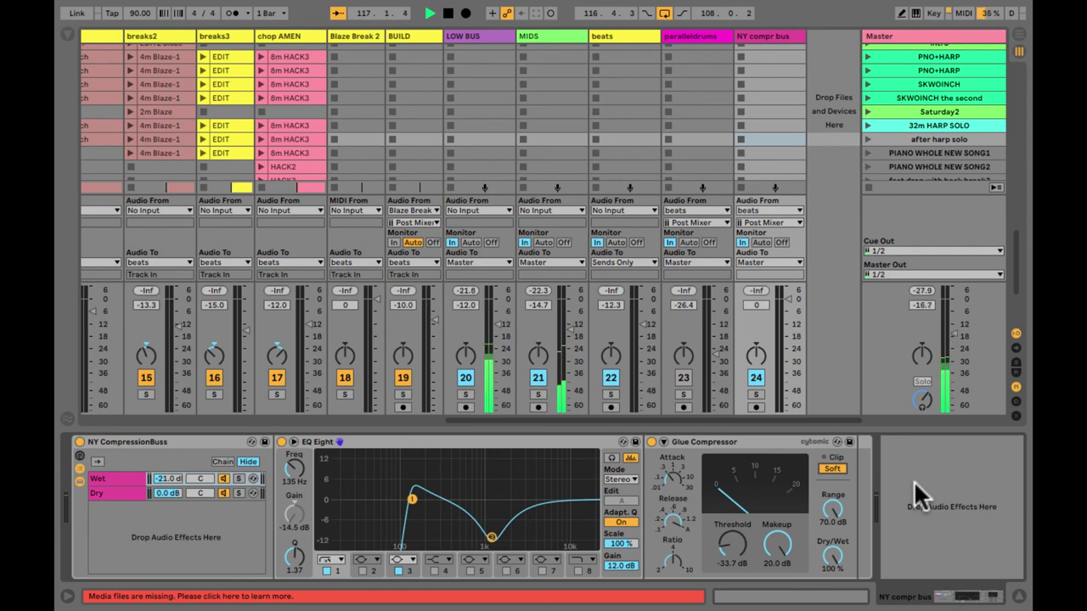
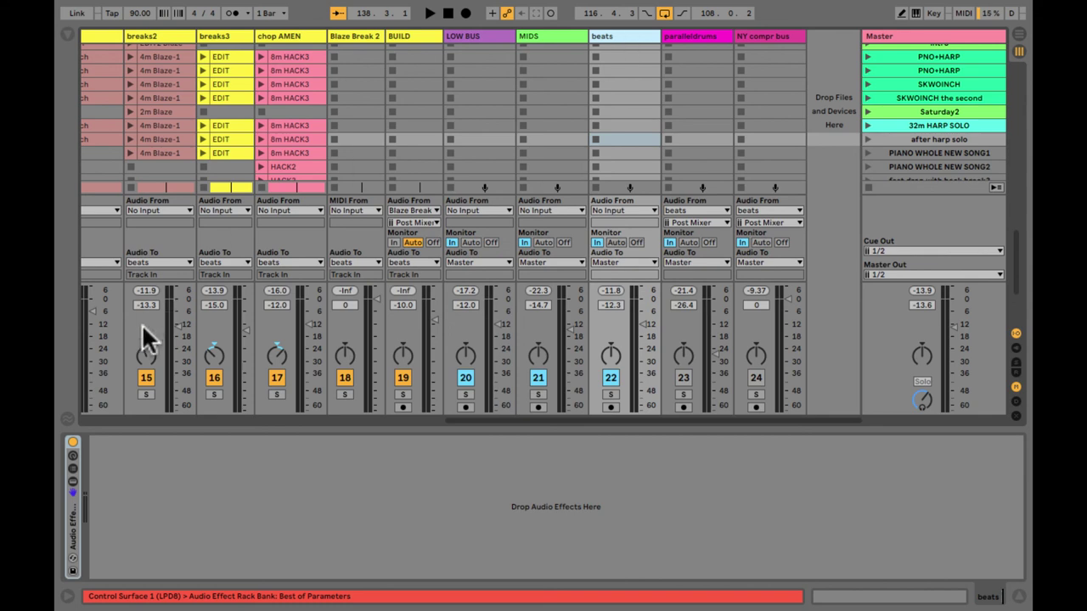
# Check the devices inside the beats track's Audio Effect Rack, fold them away again and deactivate the rack
pyautogui.click(71, 481)
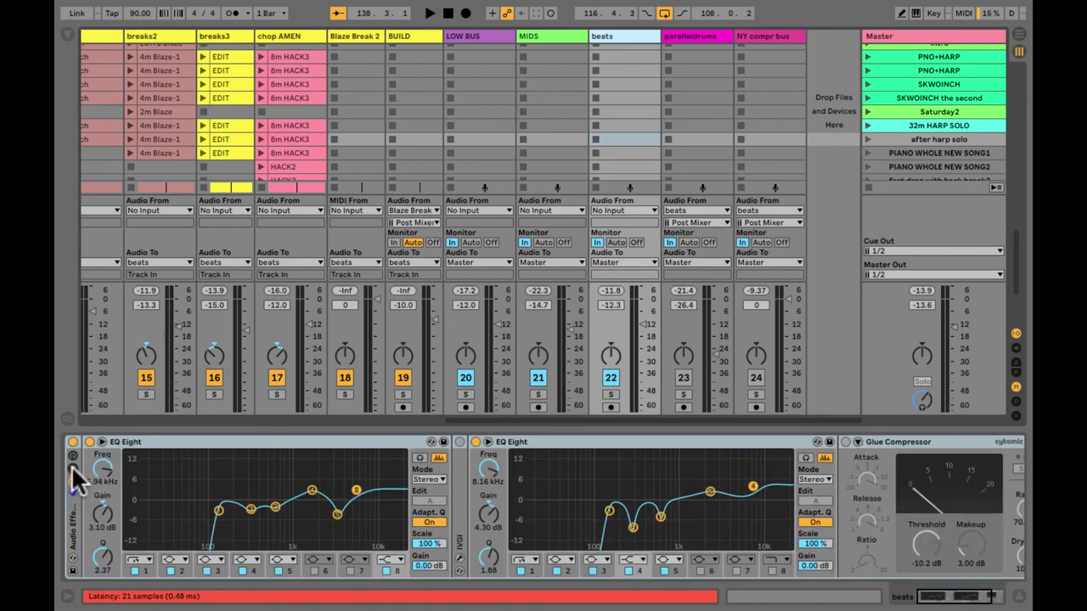
pyautogui.click(72, 481)
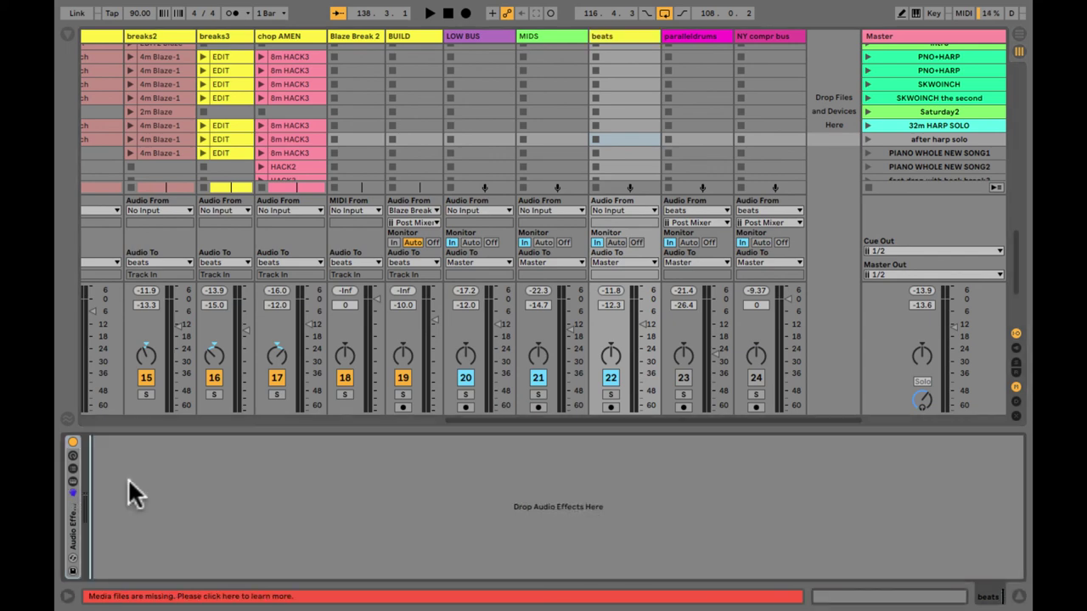
pyautogui.press('super+alt+b')
pyautogui.click(73, 441)
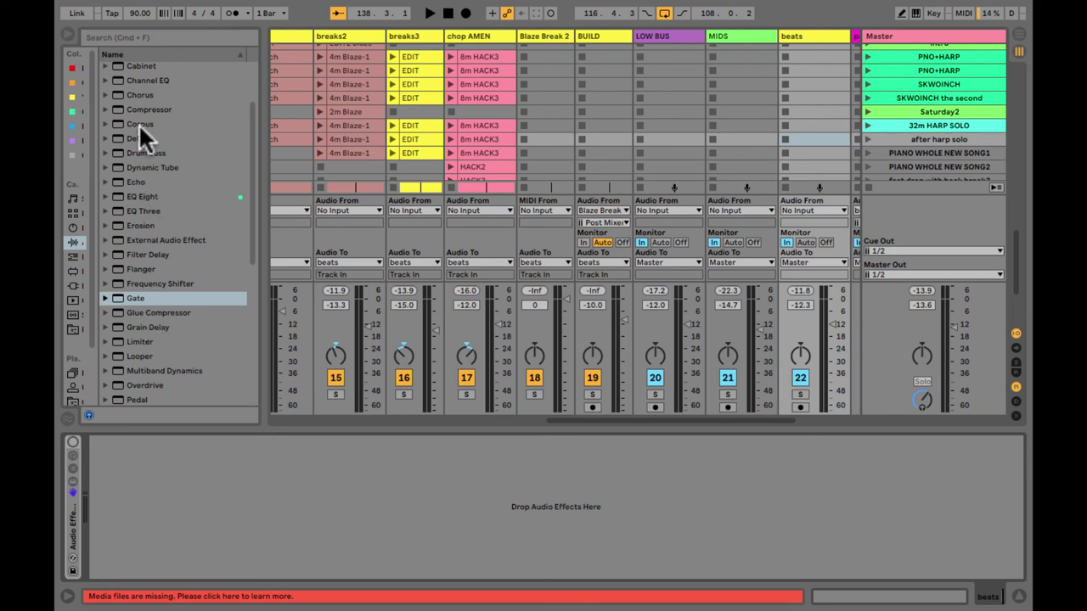
# Add a Compressor, an EQ Eight and a Limiter to the beats track after the deactivated rack
pyautogui.moveTo(142, 109); pyautogui.dragTo(143, 167)
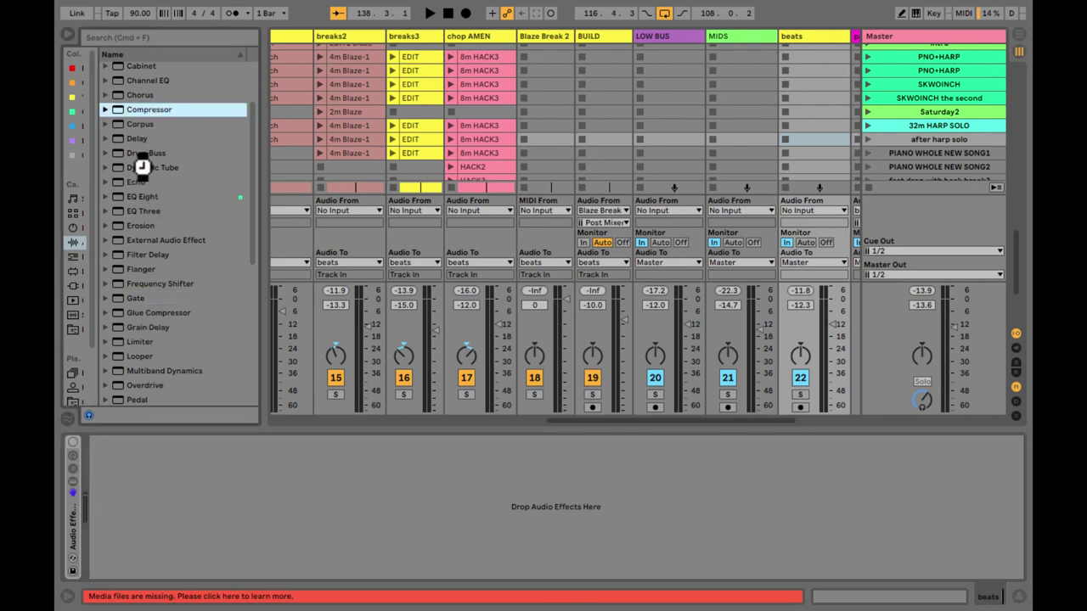
pyautogui.click(148, 197)
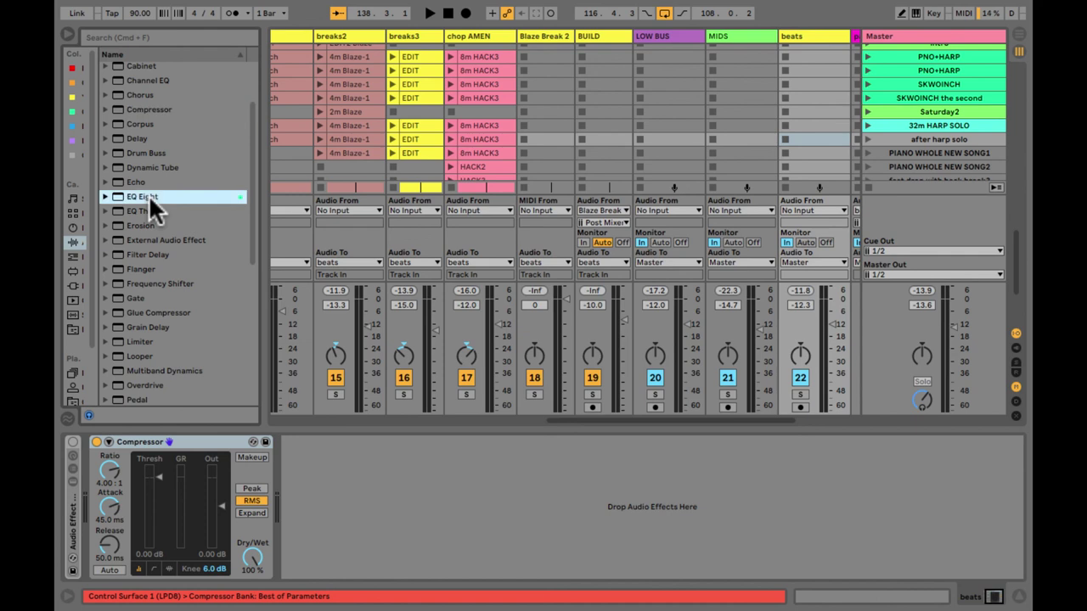
pyautogui.click(140, 342)
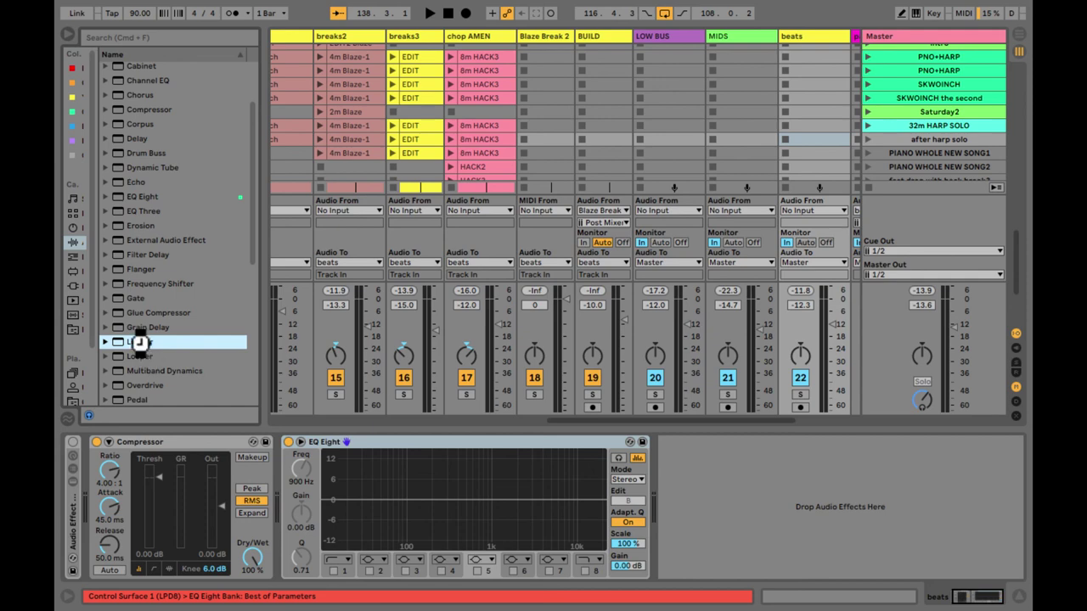
pyautogui.press('super+alt+b')
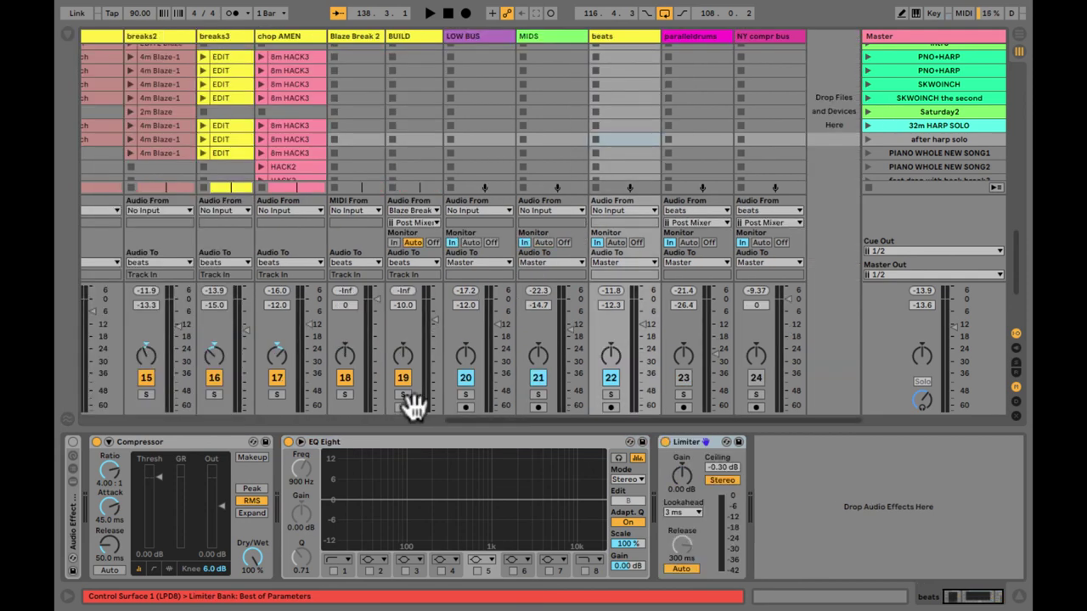
# Deactivate the MIDS and LOW BUS tracks and start playback to hear the beats alone
pyautogui.click(538, 378)
pyautogui.click(466, 379)
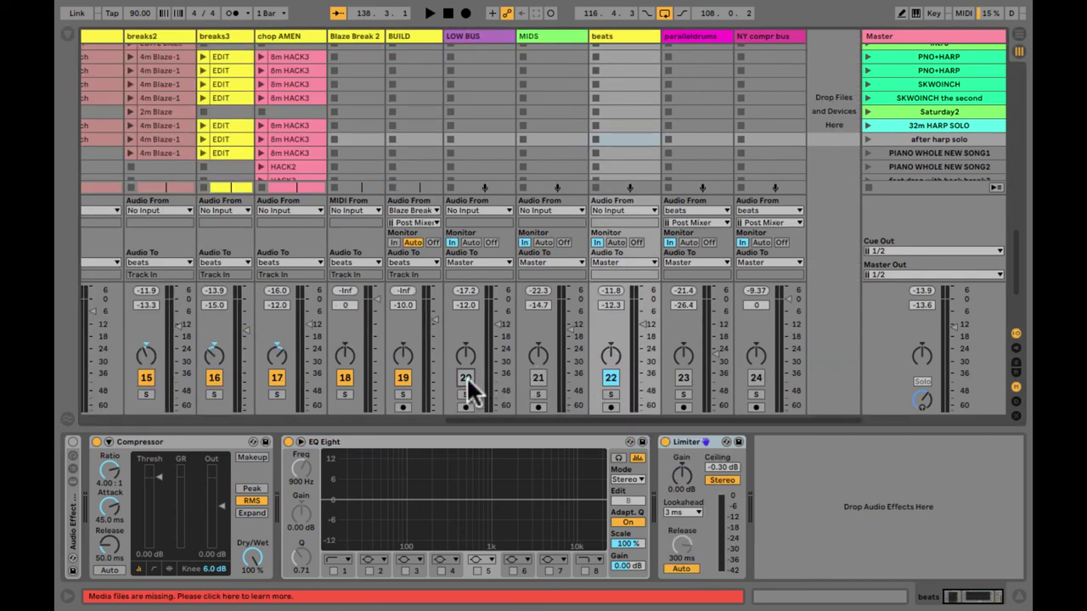
pyautogui.press('space')
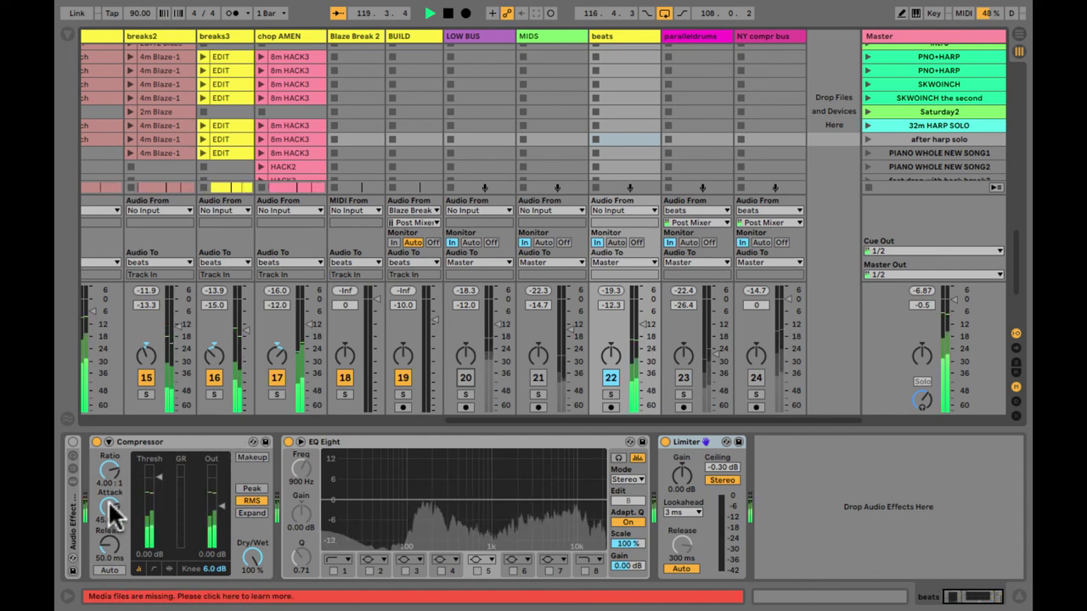
# Set the Compressor to 14.9 ms attack, 146 ms release, -47.0 dB threshold, 0.0 dB knee and 17.5 dB output
pyautogui.moveTo(108, 508); pyautogui.dragTo(157, 501)
pyautogui.moveTo(224, 506); pyautogui.dragTo(215, 504)
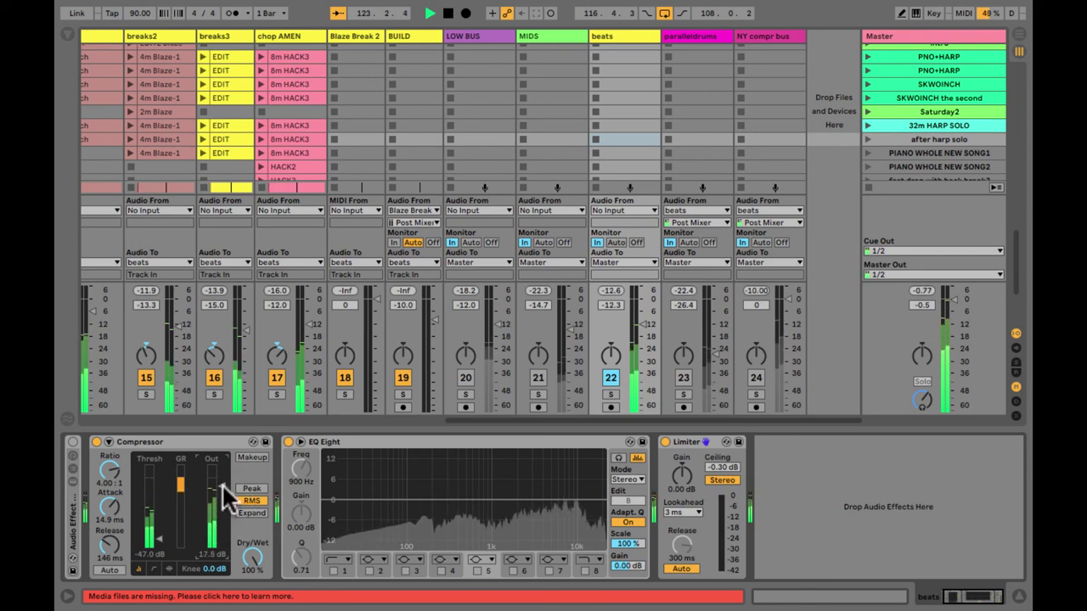
# Insert an Auto Filter between the EQ Eight and the Limiter, and enable the EQ Eight's first band as a low cut at 30.0 Hz
pyautogui.press('super+alt+b')
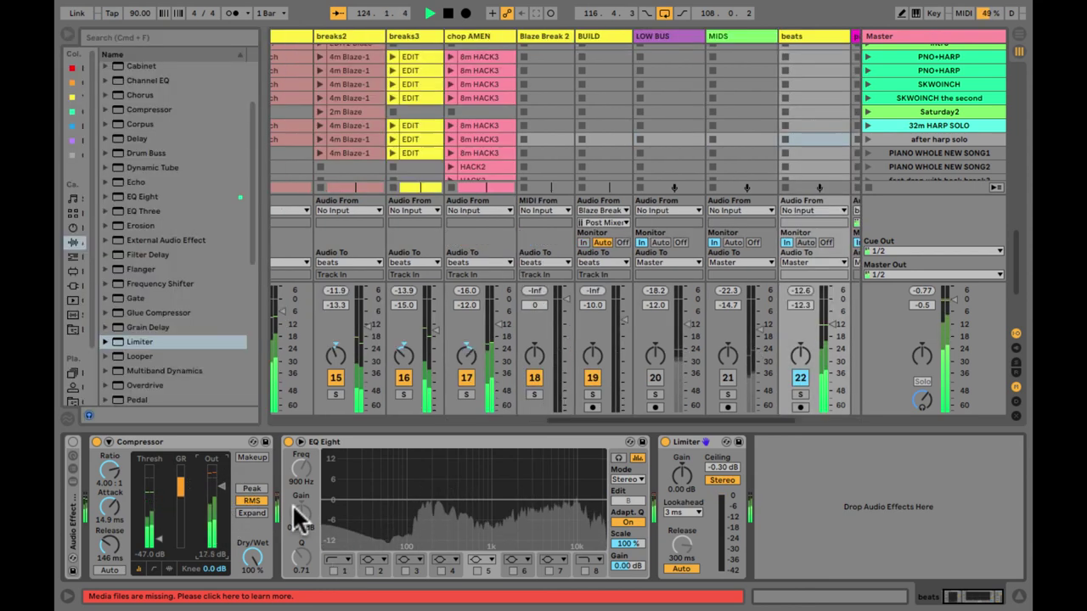
pyautogui.scroll(3, 142, 140)
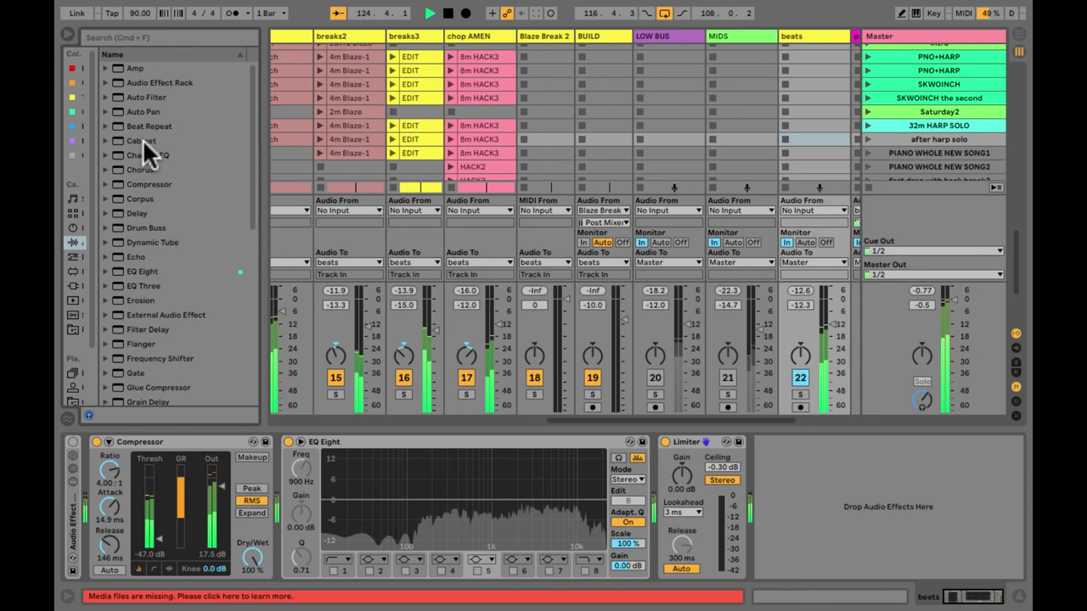
pyautogui.click(118, 96)
pyautogui.moveTo(118, 96); pyautogui.dragTo(457, 331)
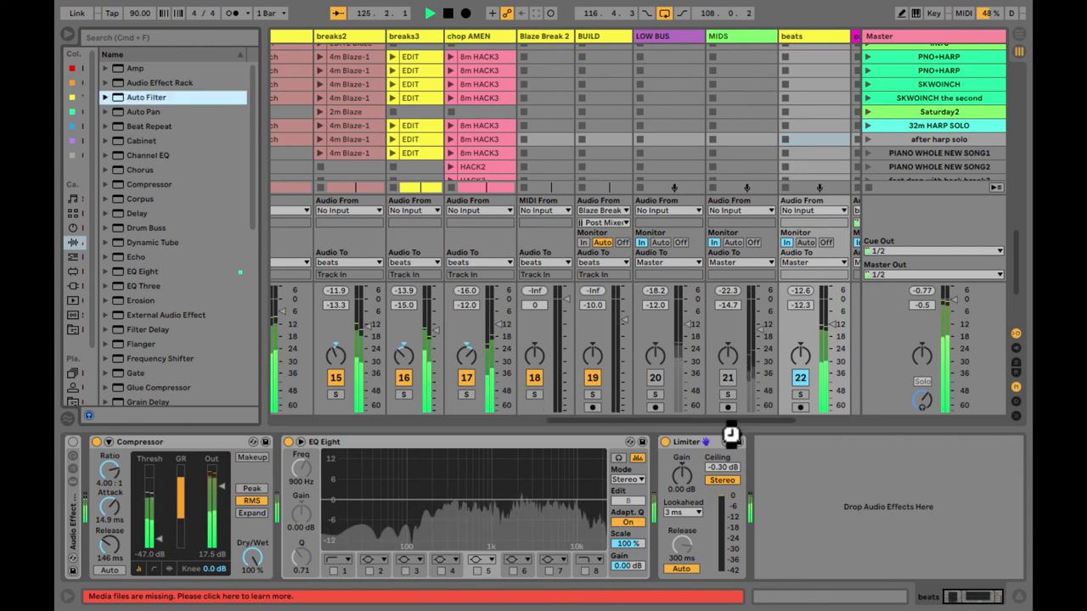
pyautogui.moveTo(801, 455); pyautogui.dragTo(813, 451)
pyautogui.click(671, 480)
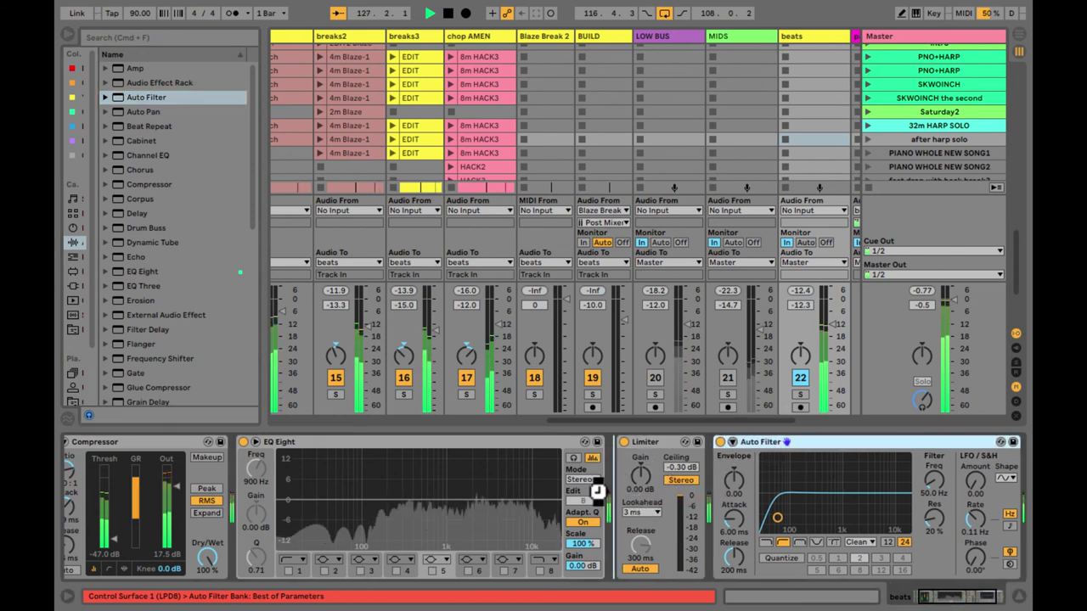
pyautogui.click(288, 571)
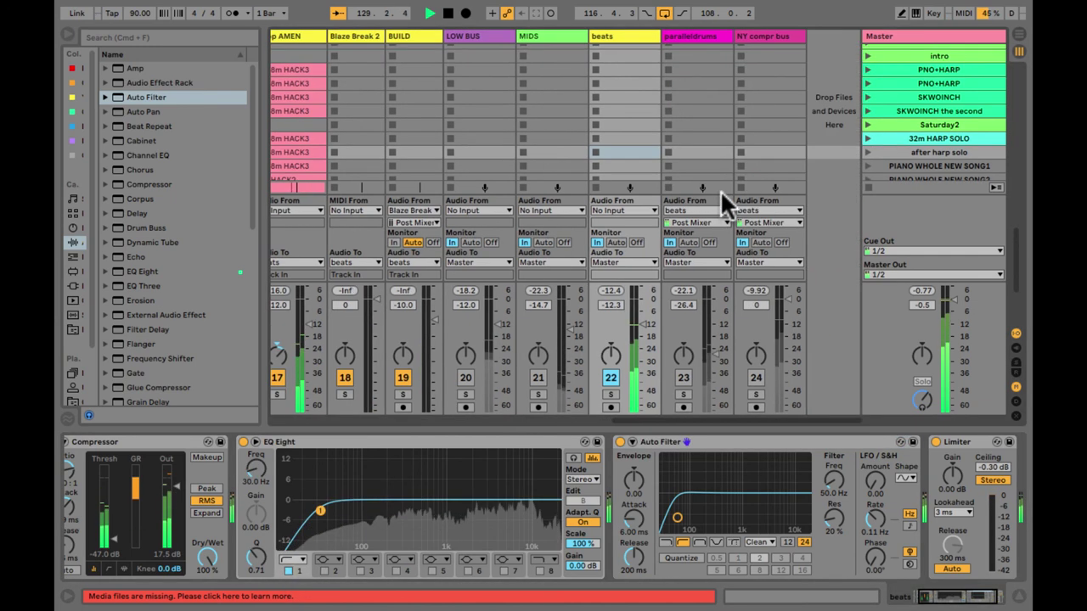
# Check the first EQ band on the NY compr bus, and set the beats Auto Filter to 133 Hz with 16% resonance
pyautogui.hscroll(5, 713, 199)
pyautogui.click(786, 151)
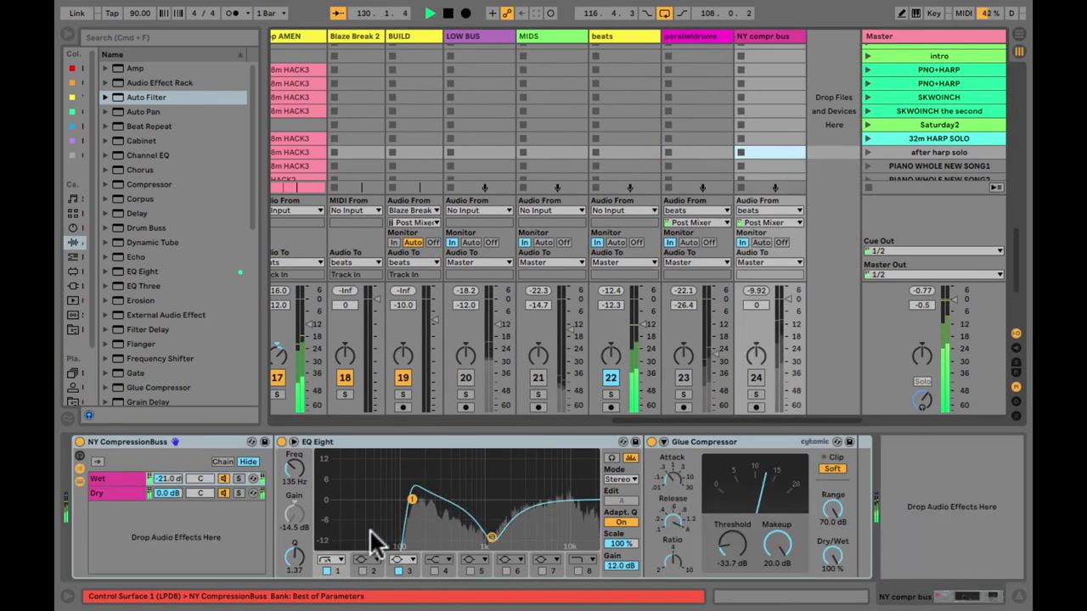
pyautogui.click(324, 571)
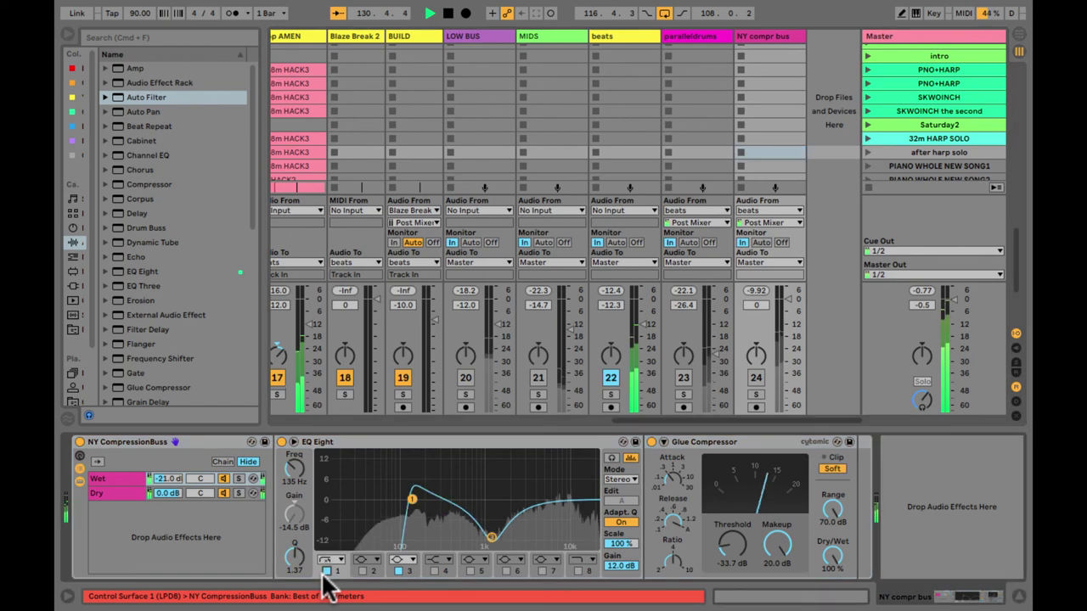
pyautogui.click(622, 135)
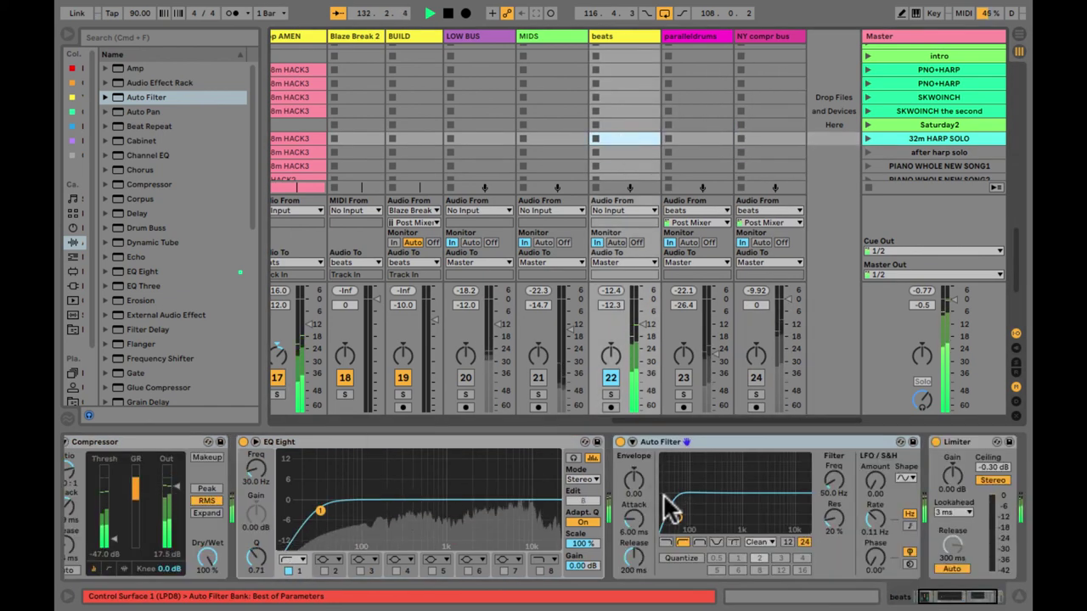
pyautogui.moveTo(682, 518); pyautogui.dragTo(697, 520)
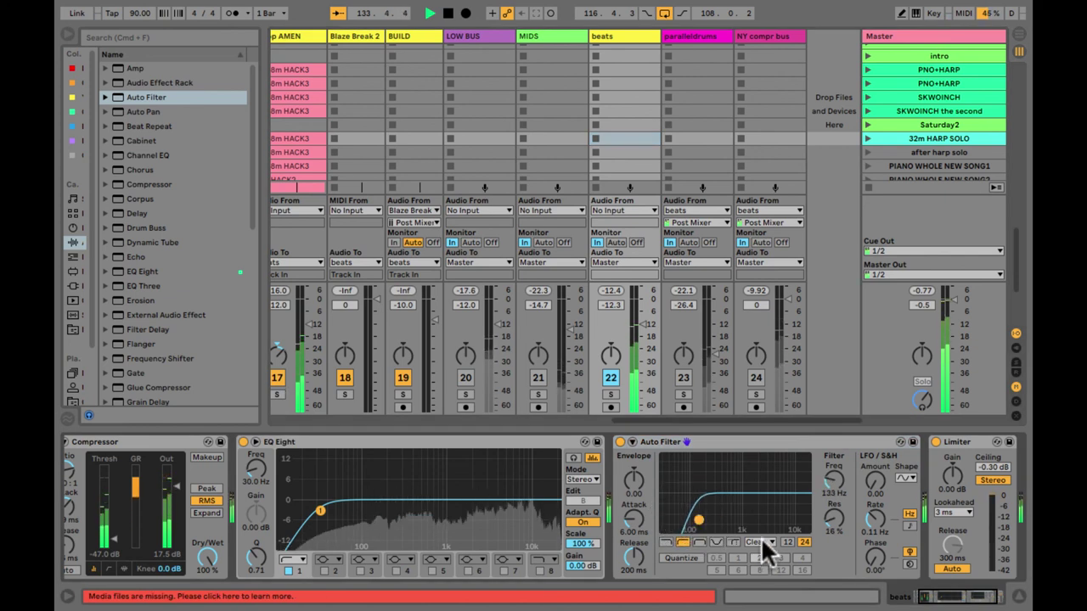
# Switch the beats Auto Filter's circuit type to SMP and raise its drive to 17.0 dB
pyautogui.click(761, 541)
pyautogui.click(759, 590)
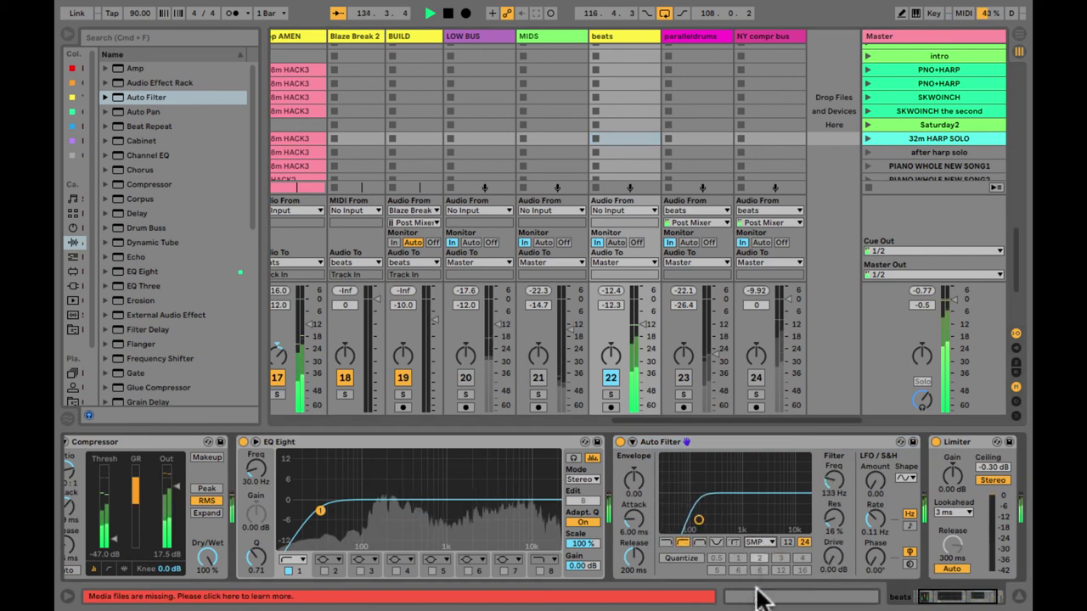
pyautogui.moveTo(828, 561); pyautogui.dragTo(828, 561)
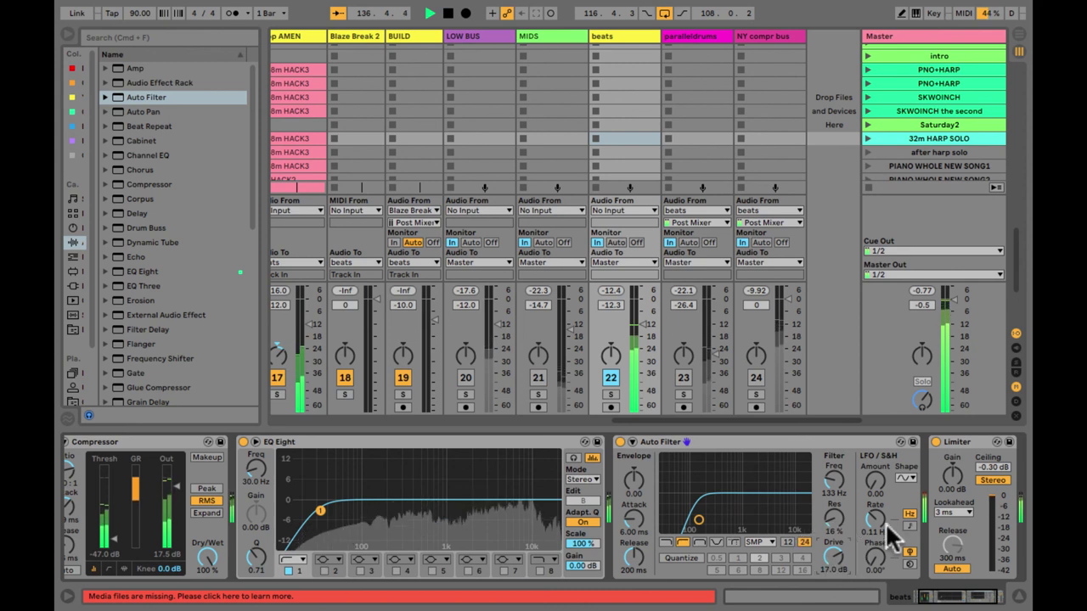
# Lower the Compressor's output to -6.28 dB in stages while raising the Auto Filter's drive to 24.0 dB
pyautogui.hscroll(3, 892, 516)
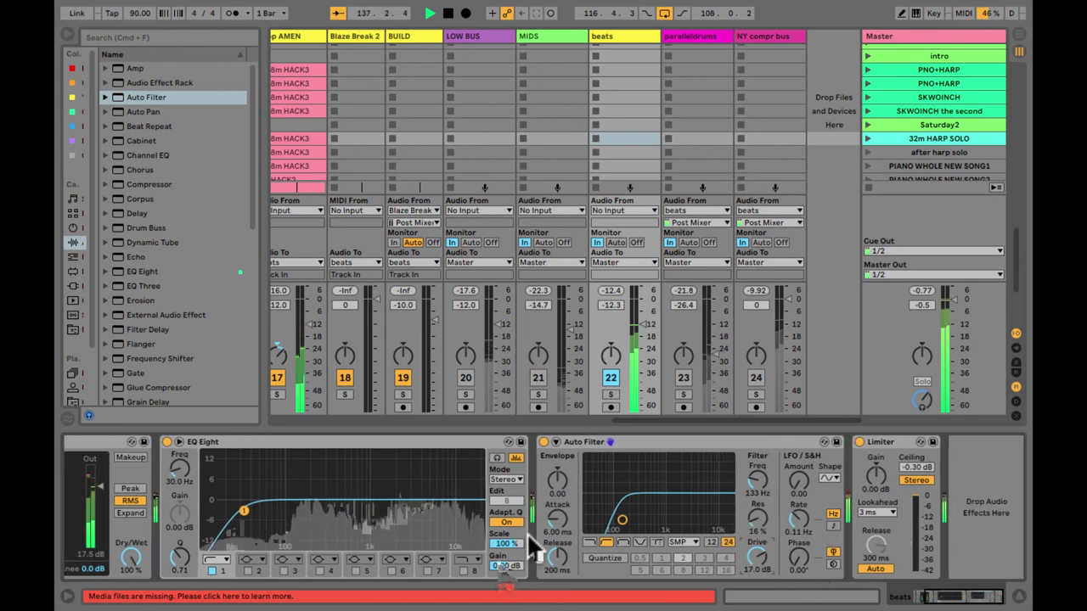
pyautogui.moveTo(98, 500); pyautogui.dragTo(98, 502)
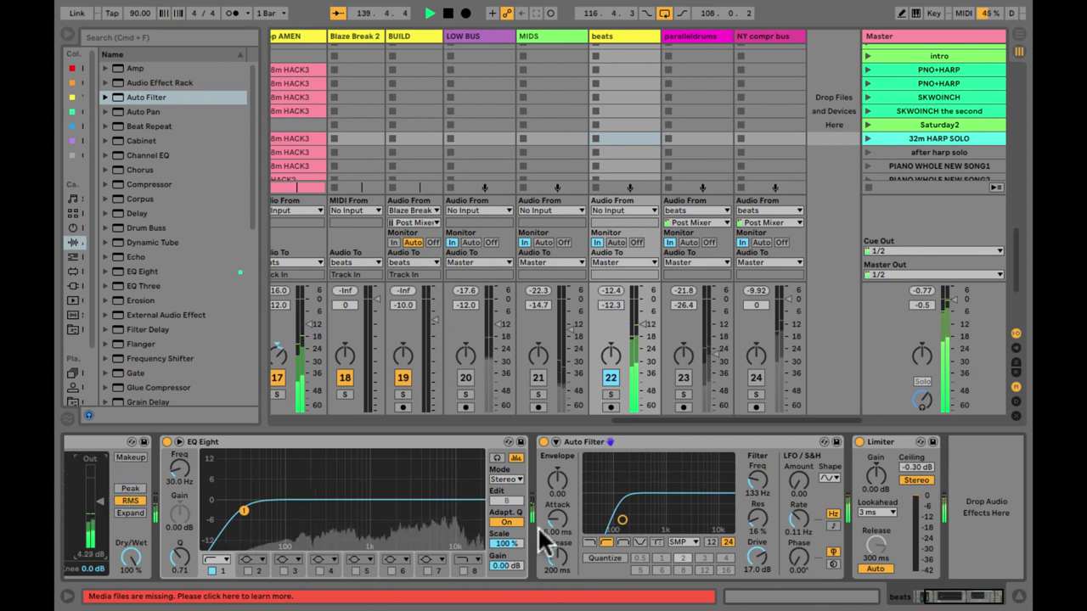
pyautogui.moveTo(758, 567); pyautogui.dragTo(758, 565)
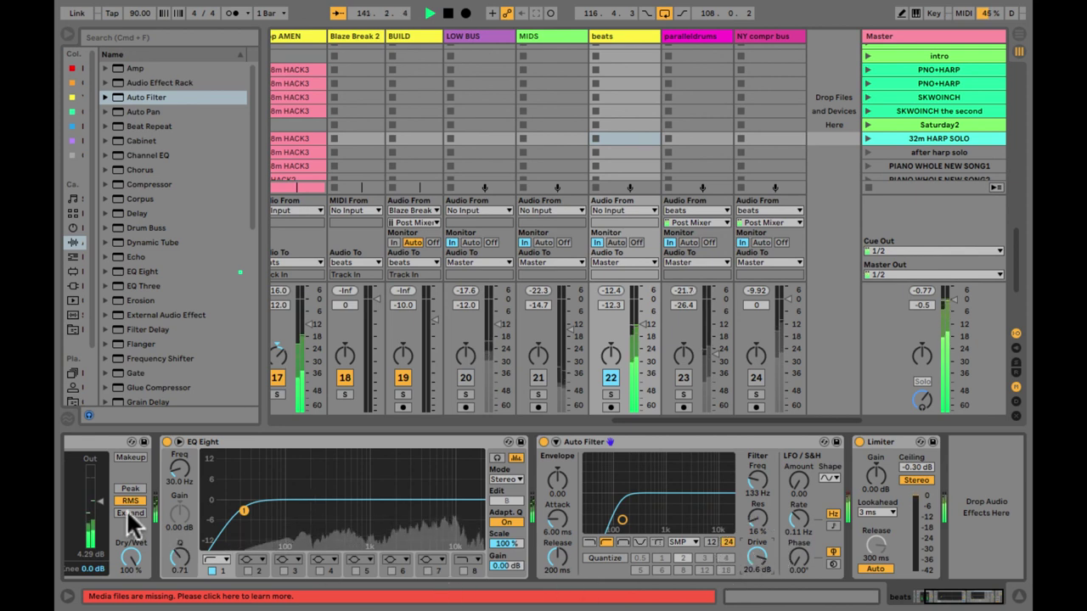
pyautogui.moveTo(95, 515); pyautogui.dragTo(96, 515)
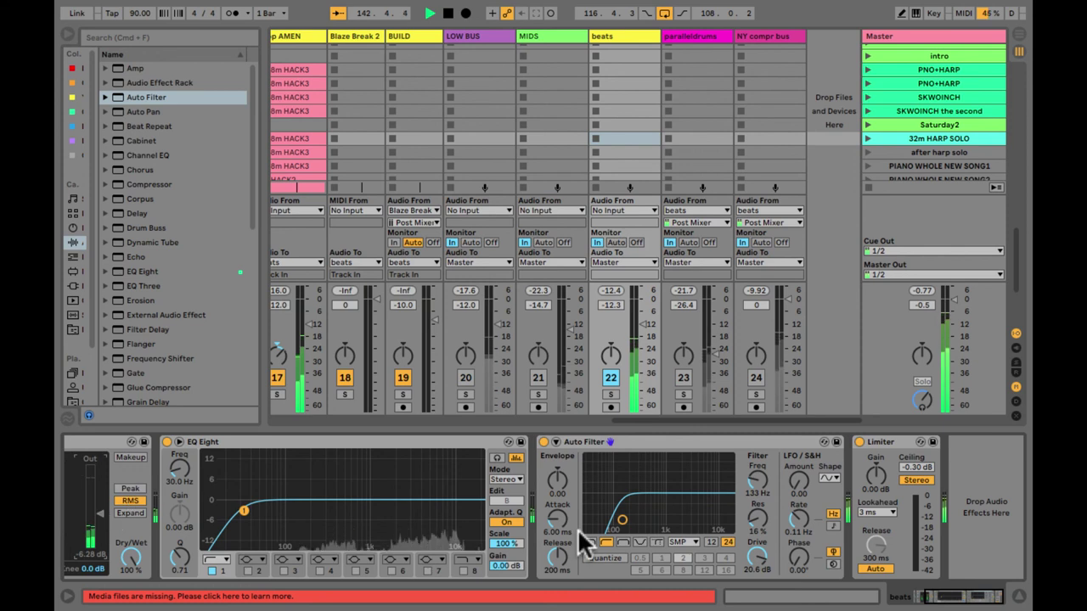
pyautogui.moveTo(758, 565); pyautogui.dragTo(758, 567)
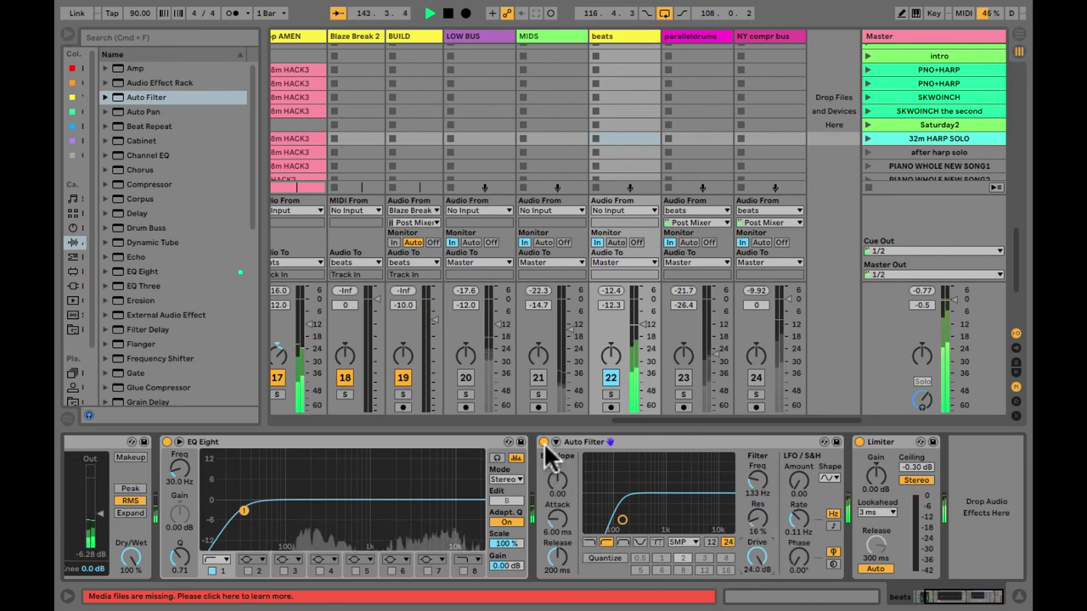
# Compare the sound with the Auto Filter off and on, and set the Compressor's output to 4.29 dB
pyautogui.click(545, 442)
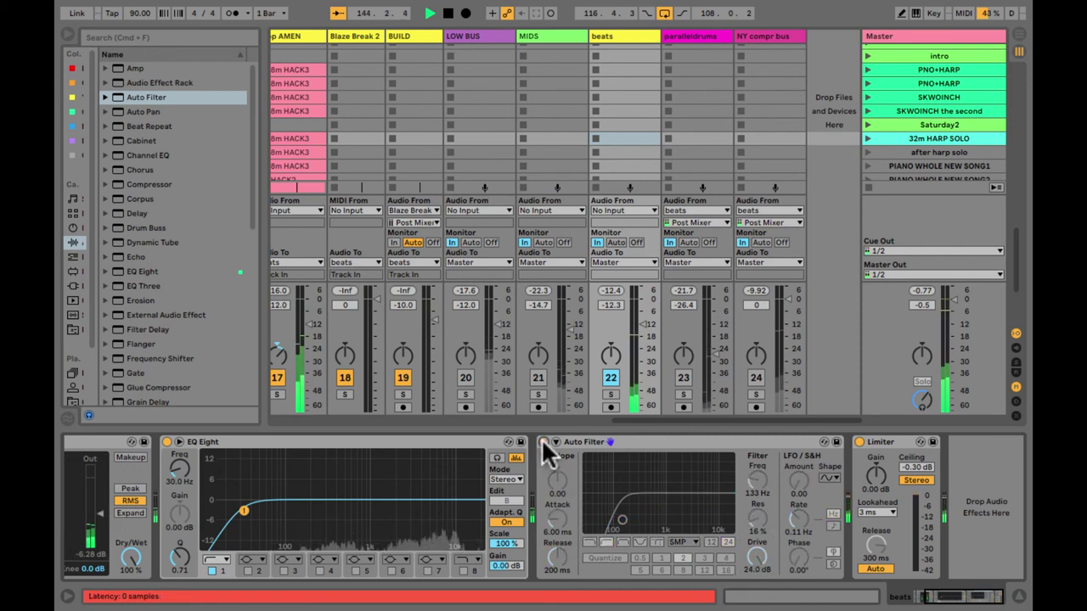
pyautogui.click(545, 443)
pyautogui.moveTo(97, 512); pyautogui.dragTo(94, 502)
# In EQ Eight, cut band 4 by 12.8 dB at 565 Hz, add a 6.21 dB high shelf at 4.24 kHz on band 8, and stop playback
pyautogui.doubleClick(356, 540)
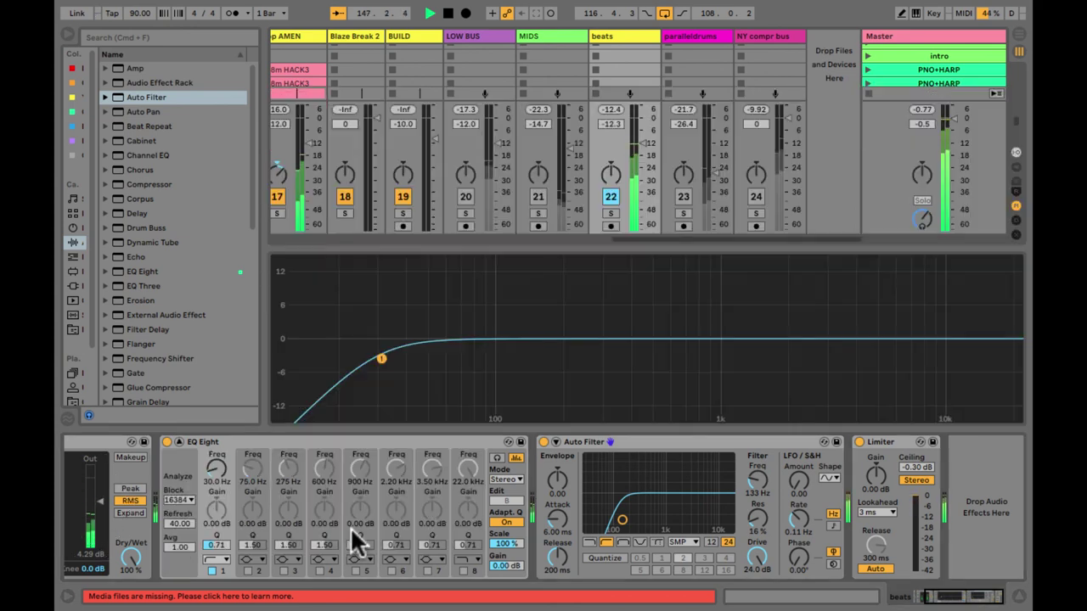
pyautogui.press('super+alt+b')
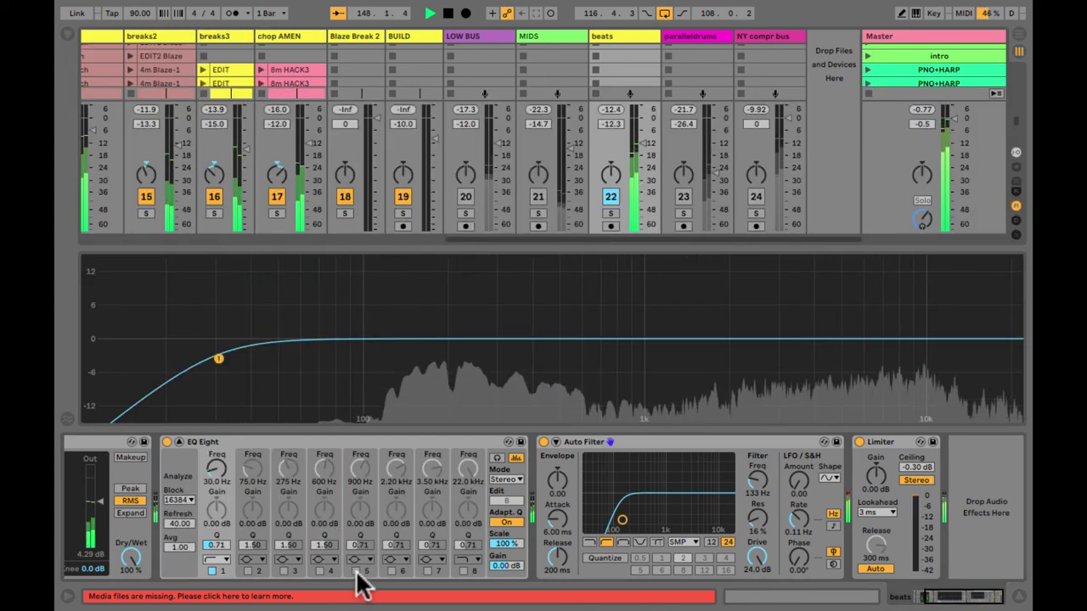
pyautogui.click(320, 571)
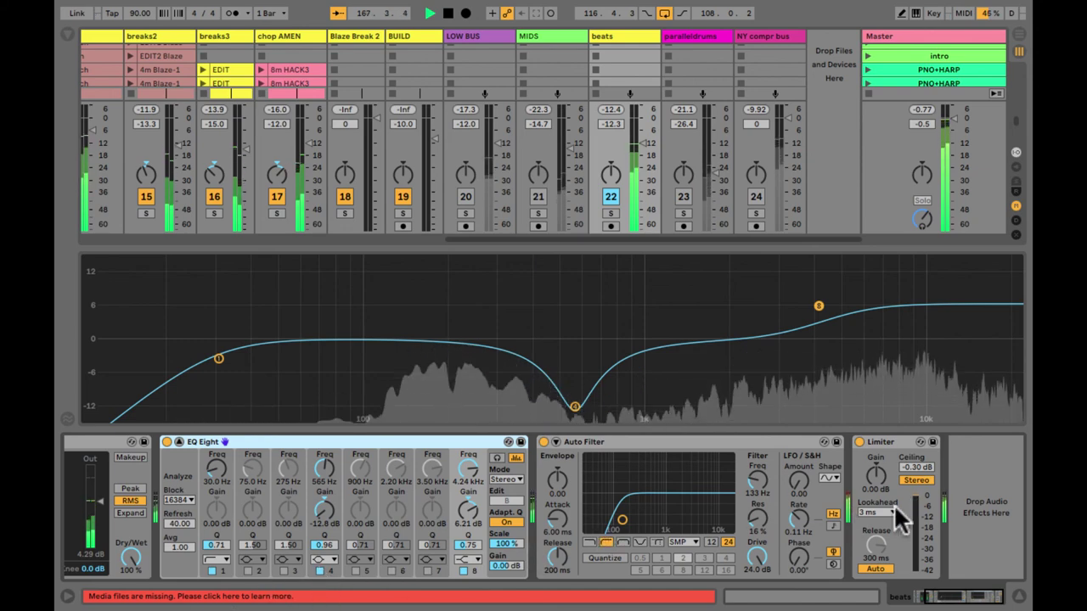
pyautogui.click(817, 372)
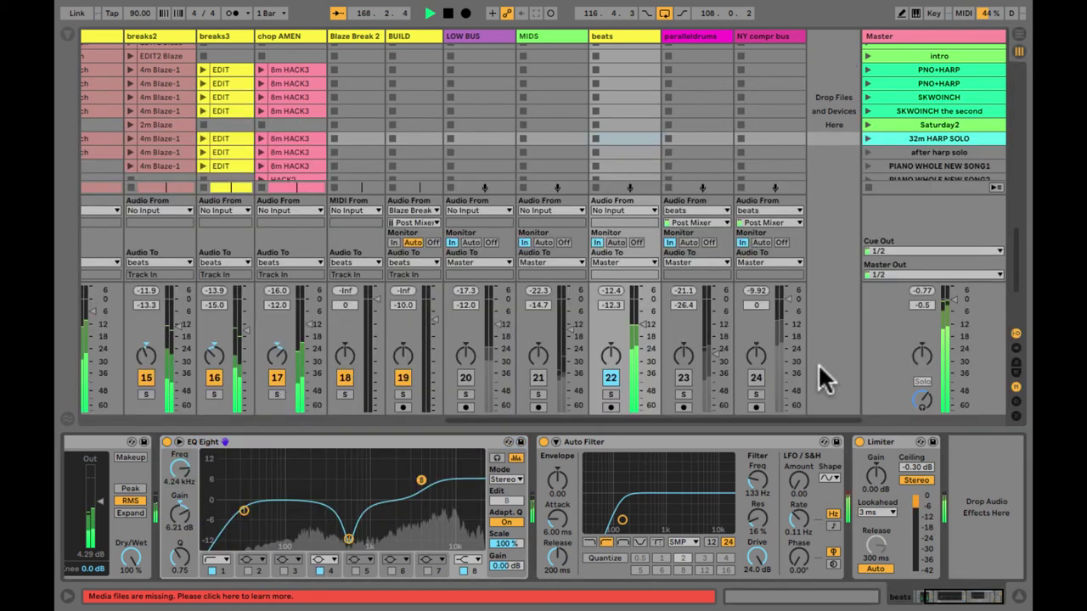
pyautogui.press('space')
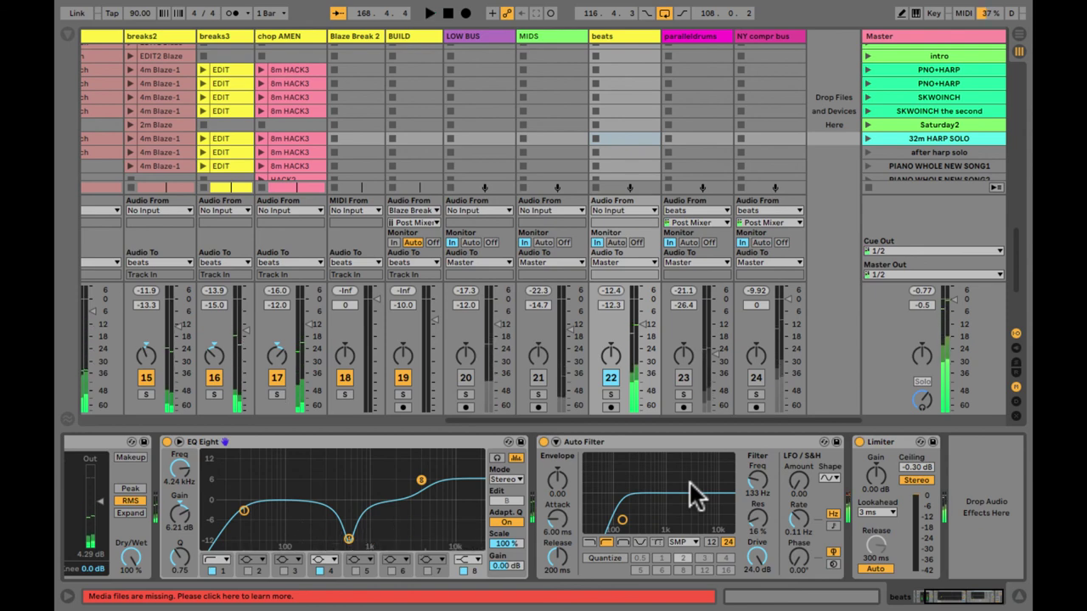
# Examine the Wet and Dry chains of the NY CompressionBuss rack on the NY compr bus
pyautogui.hscroll(-3, 688, 481)
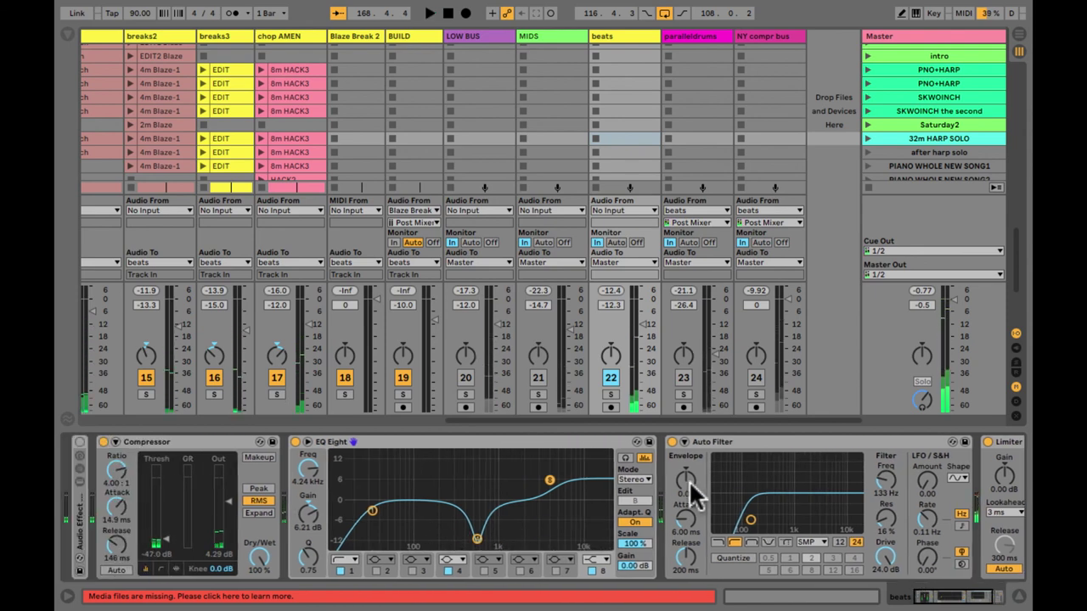
pyautogui.click(783, 86)
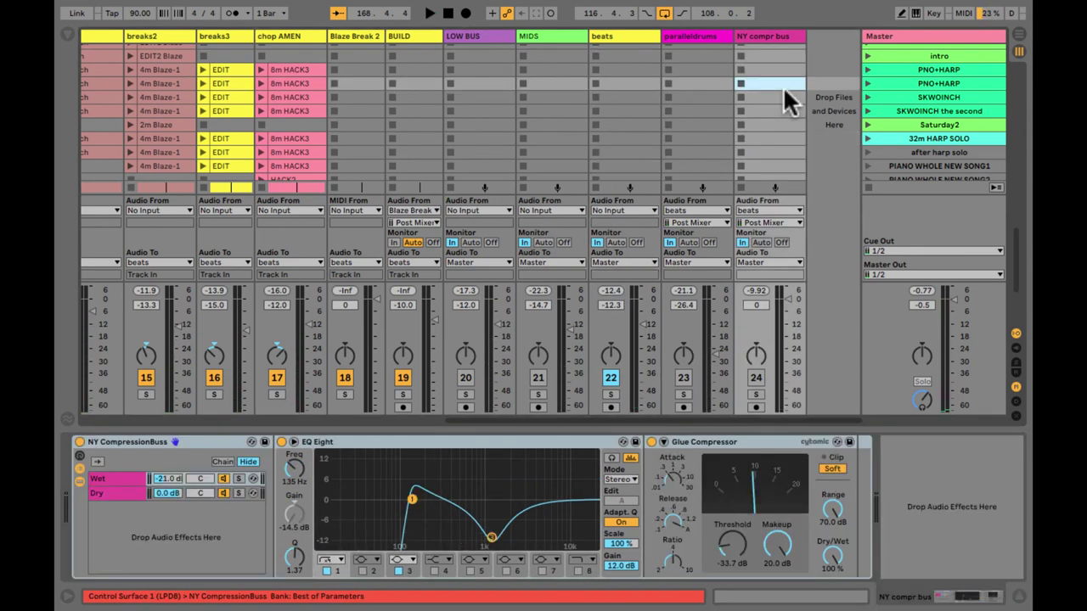
pyautogui.click(120, 490)
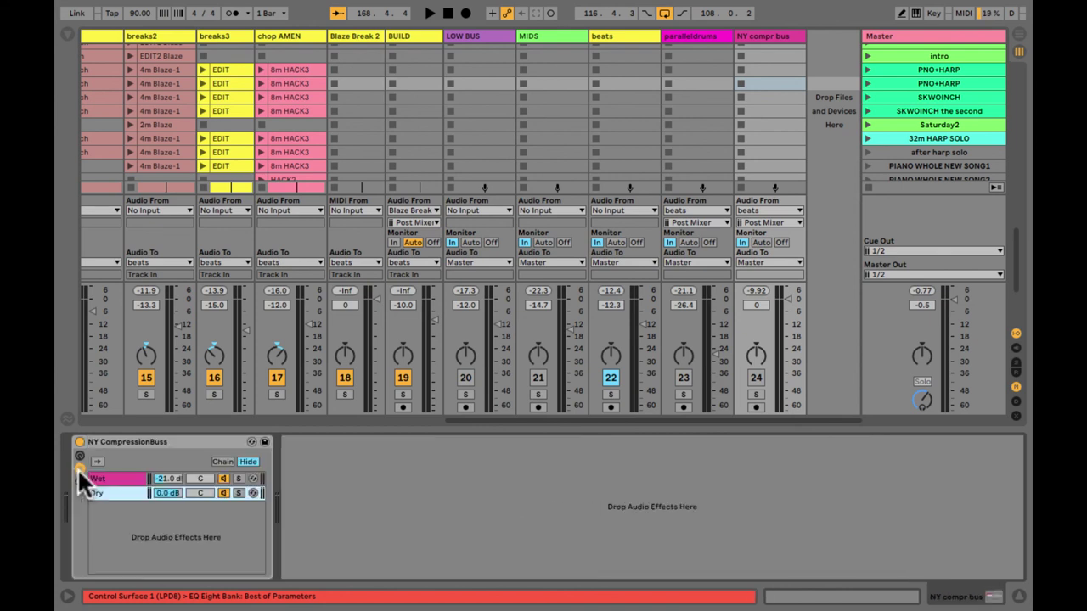
pyautogui.hotkey('shift', '?')
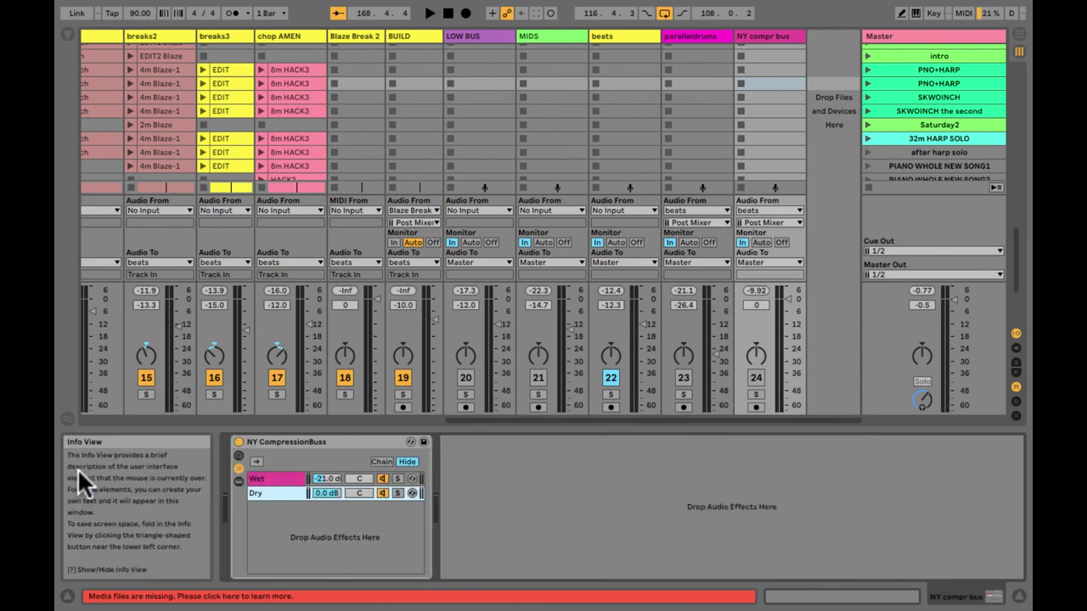
pyautogui.click(238, 466)
pyautogui.click(238, 465)
pyautogui.hotkey('shift', '/')
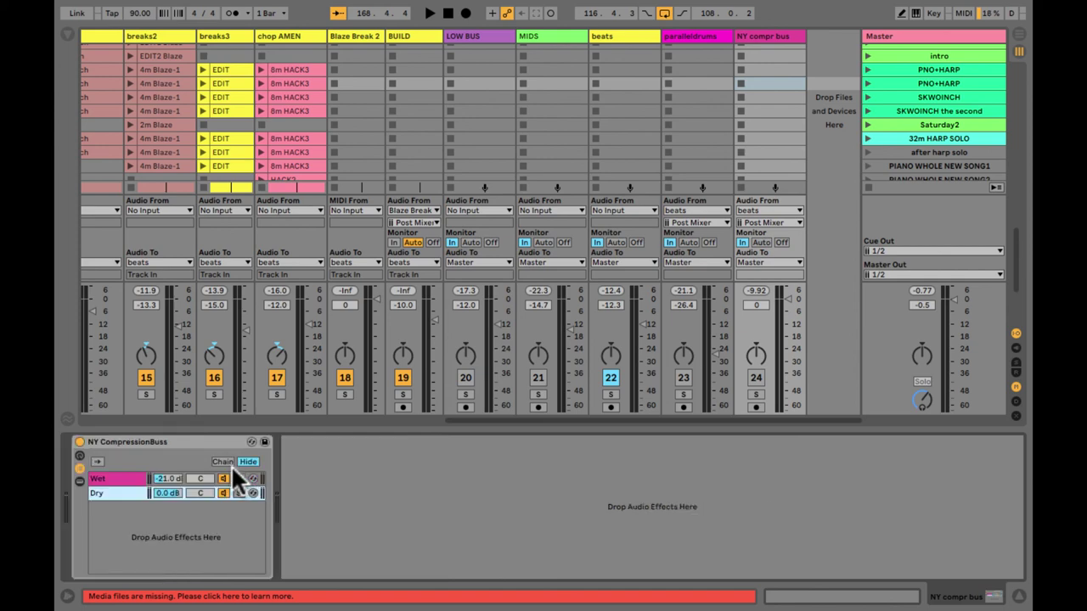
pyautogui.click(124, 495)
pyautogui.click(122, 492)
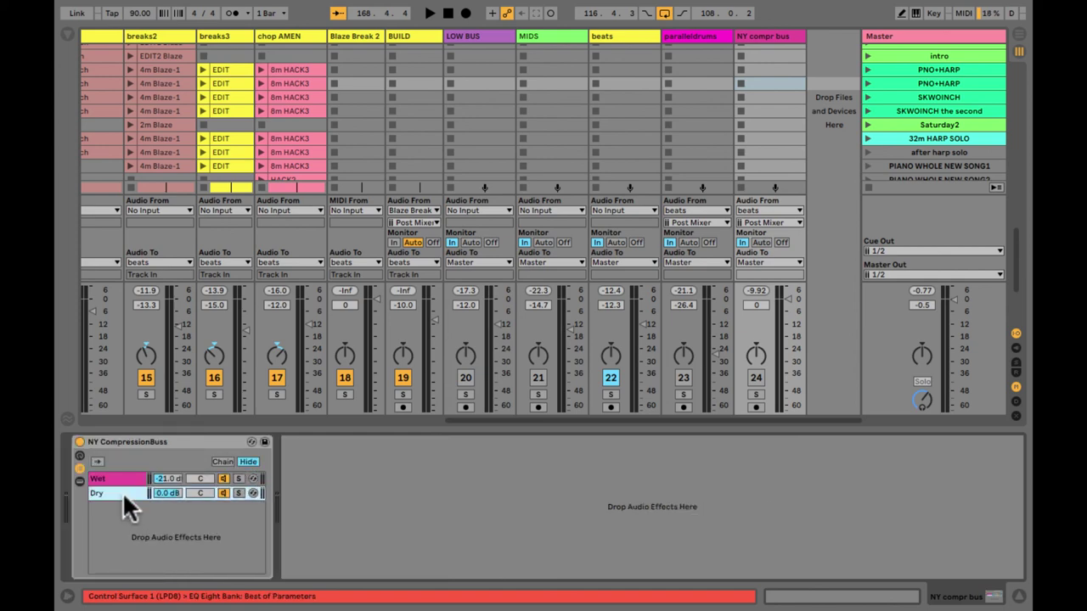
# Group the beats track's Compressor, EQ Eight, Auto Filter and Limiter into an Audio Effect Rack
pyautogui.click(626, 110)
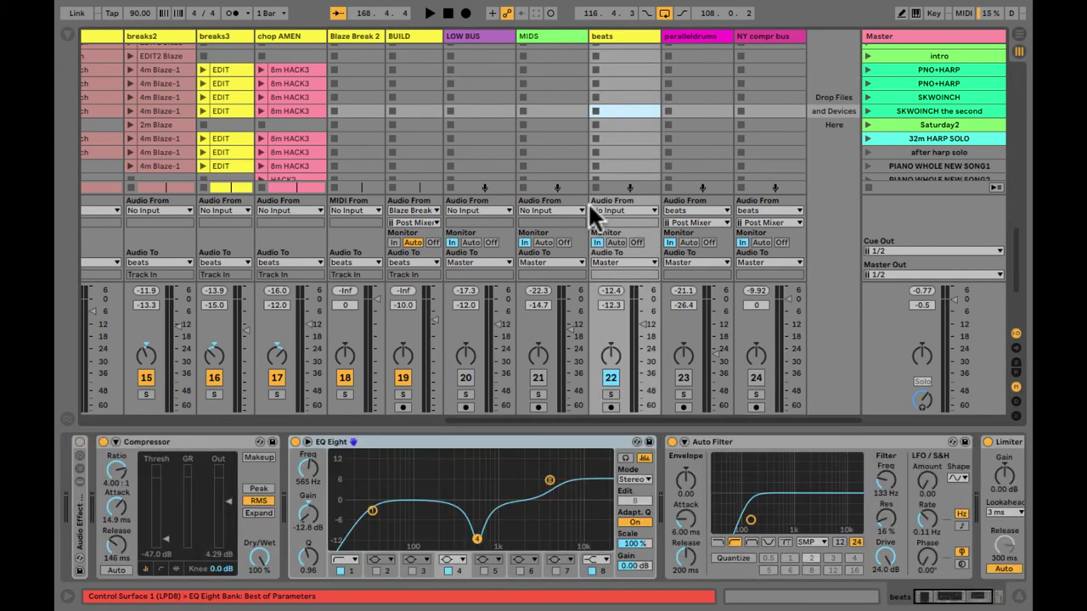
pyautogui.click(227, 442)
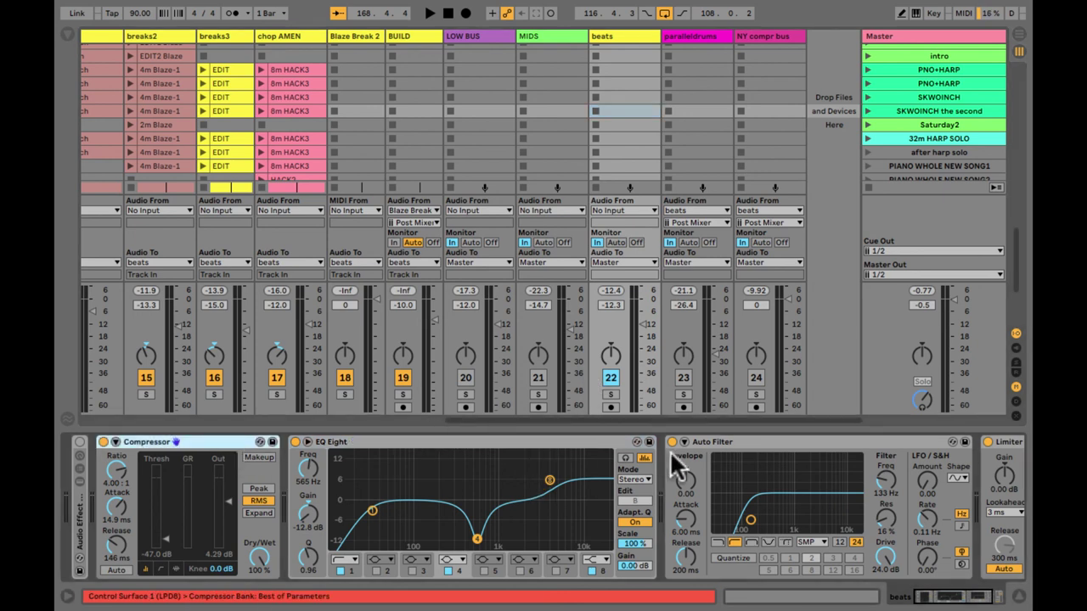
pyautogui.scroll(-3, 670, 451)
pyautogui.click(879, 443)
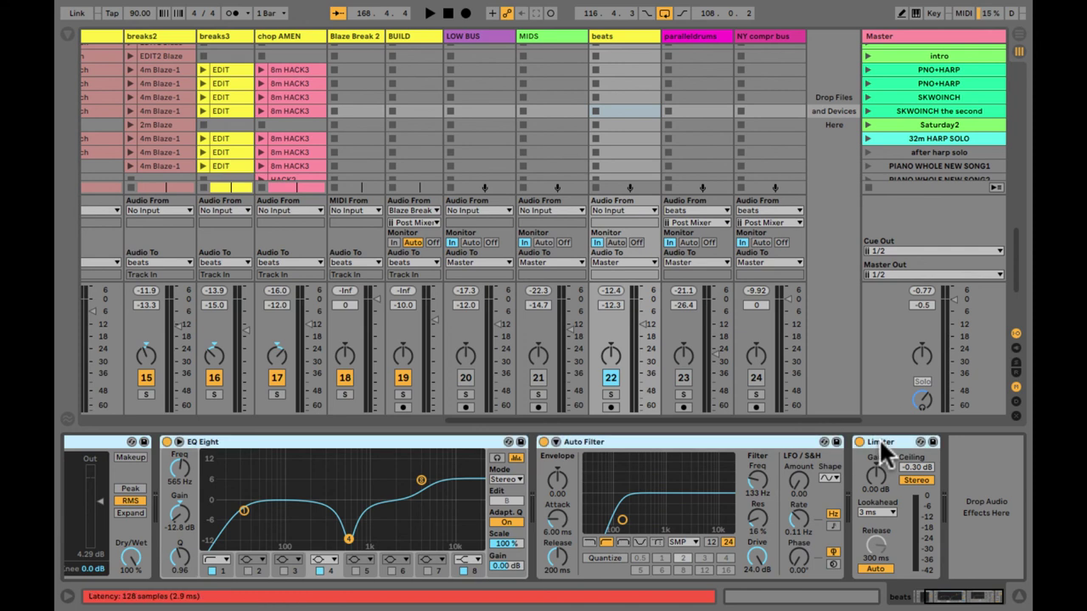
pyautogui.scroll(3, 883, 446)
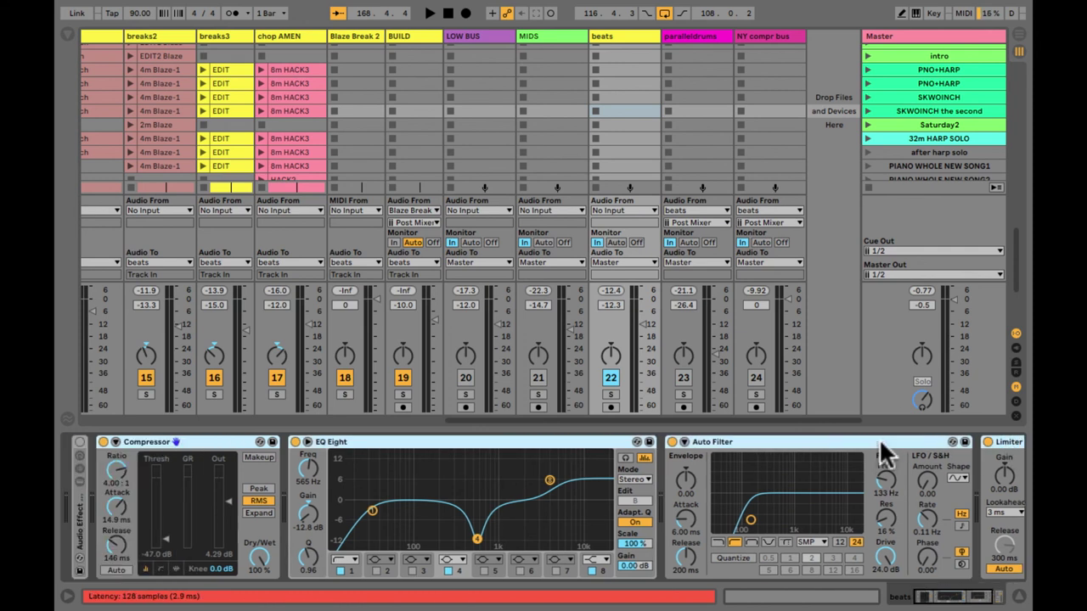
pyautogui.rightClick(221, 441)
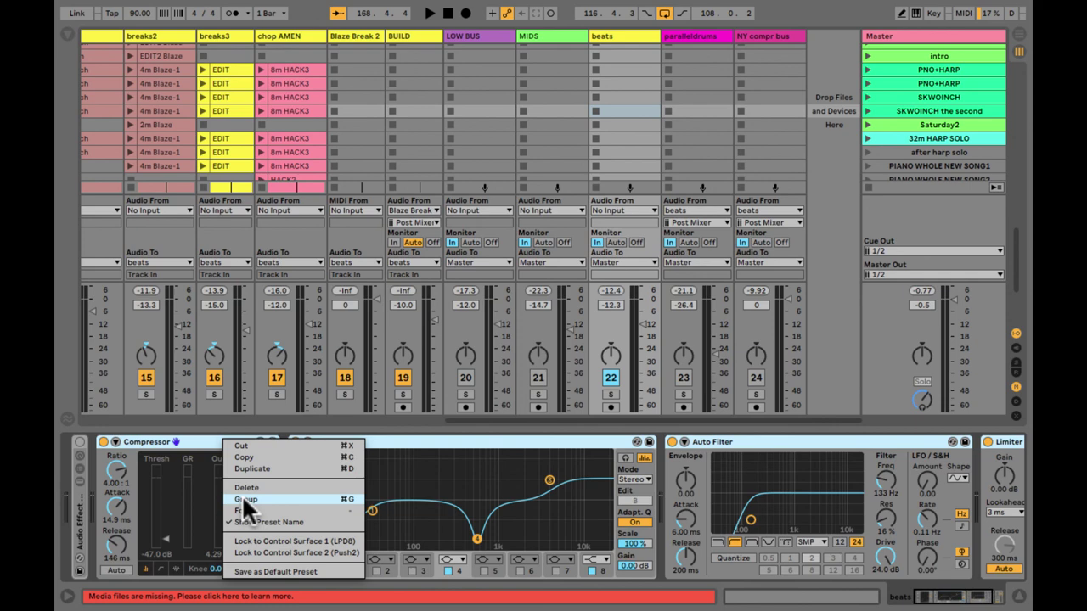
pyautogui.click(243, 498)
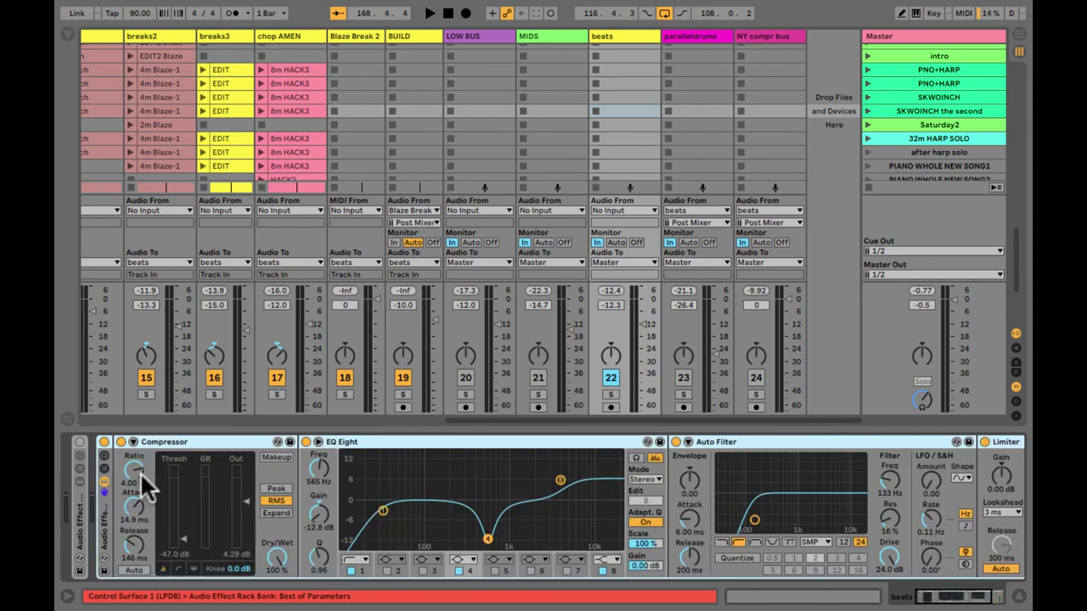
# Bypass and re-enable the new Audio Effect Rack, and show its macro controls and chain list
pyautogui.click(101, 505)
pyautogui.click(101, 505)
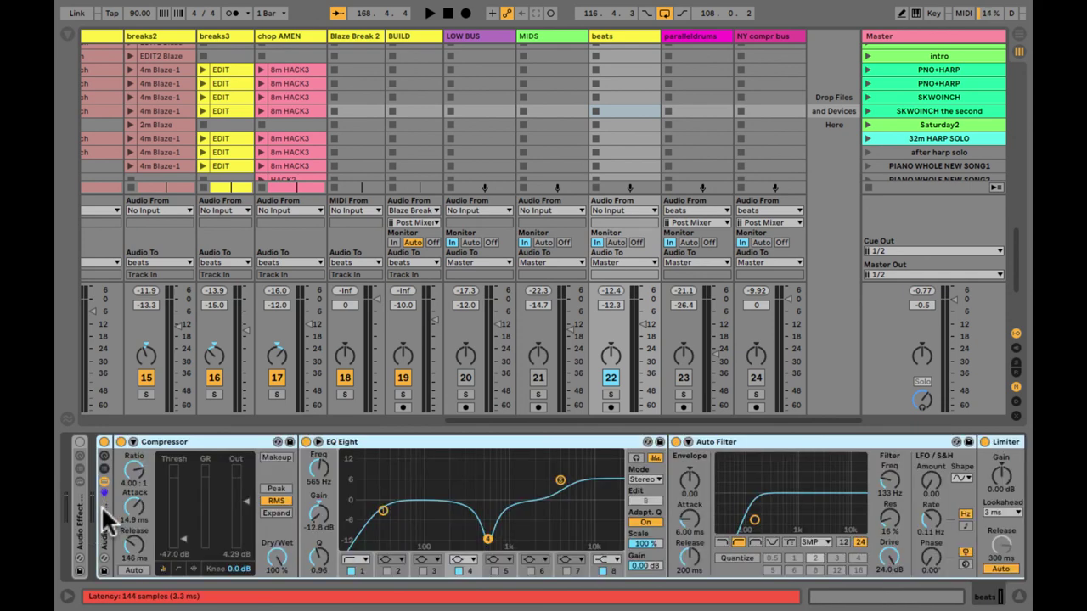
pyautogui.click(103, 440)
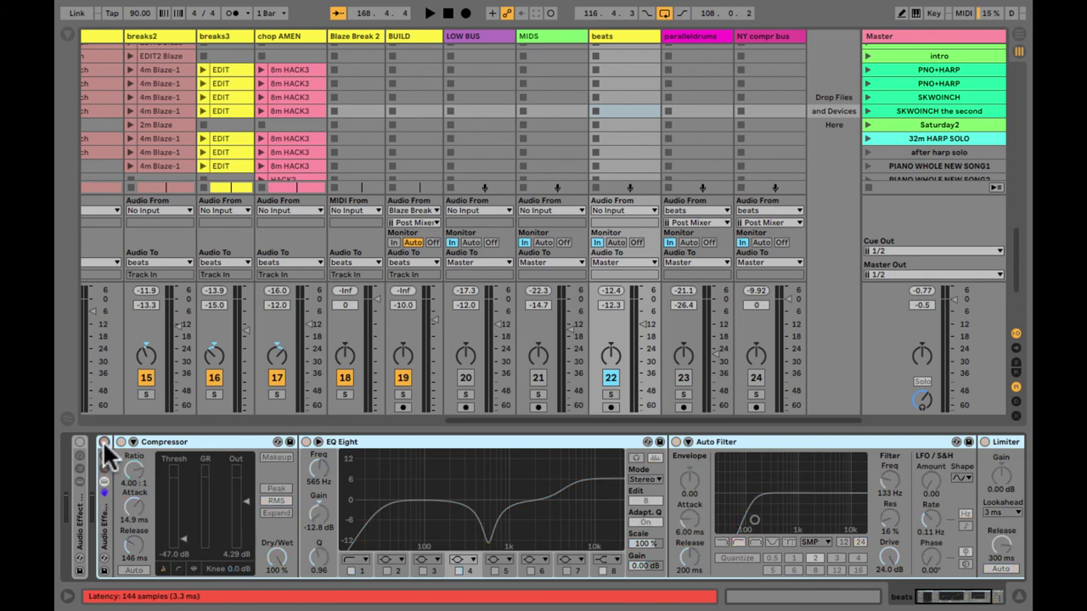
pyautogui.click(102, 441)
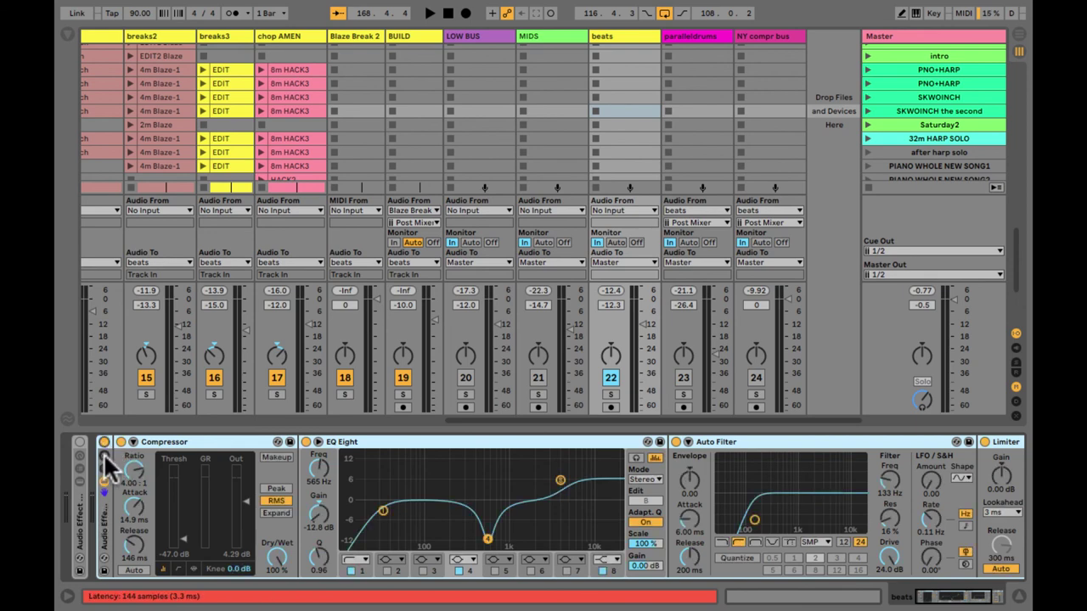
pyautogui.click(103, 455)
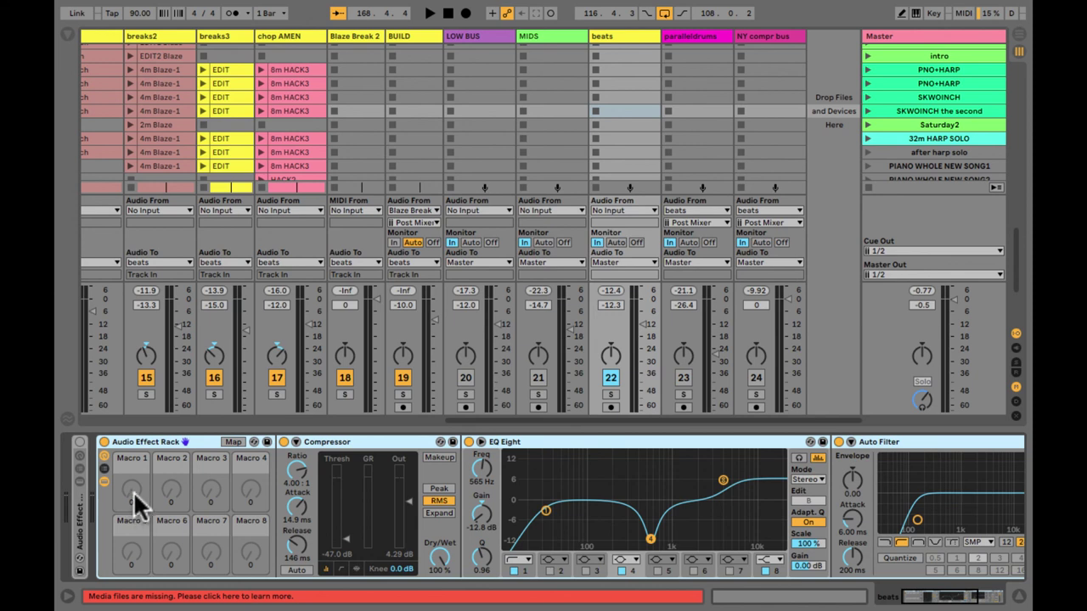
pyautogui.moveTo(133, 491); pyautogui.dragTo(134, 491)
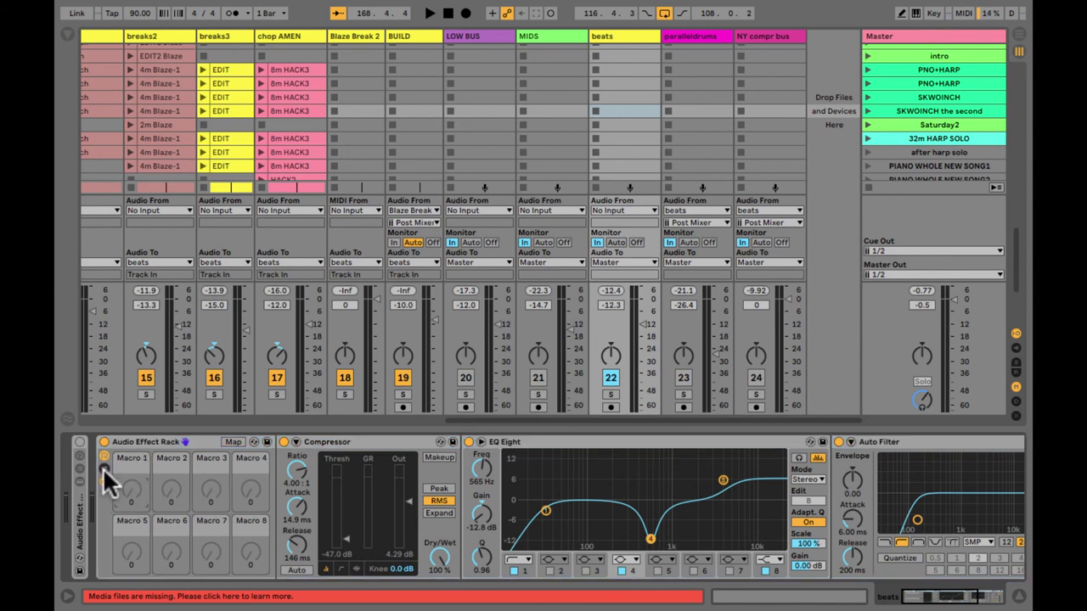
pyautogui.click(104, 469)
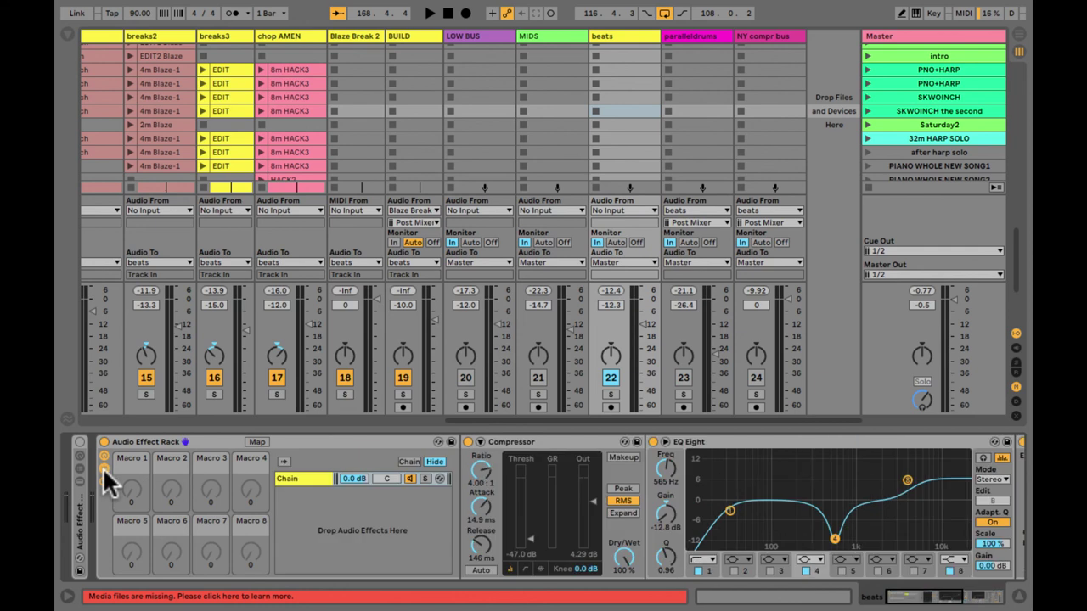
# Audition the rack's single chain in playback and rename it smashie
pyautogui.click(343, 513)
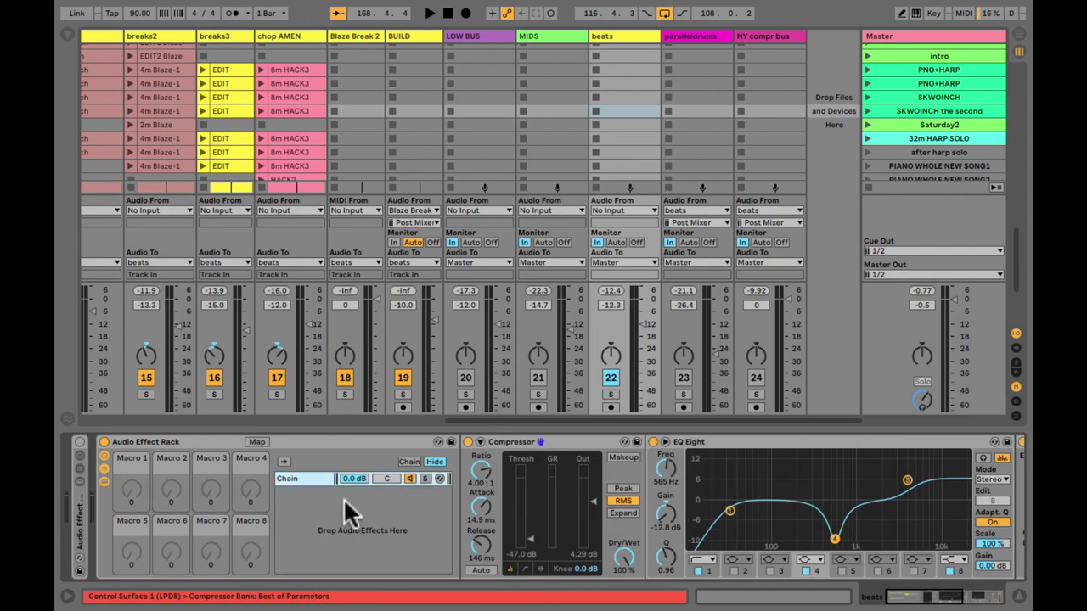
pyautogui.click(409, 479)
pyautogui.press('space')
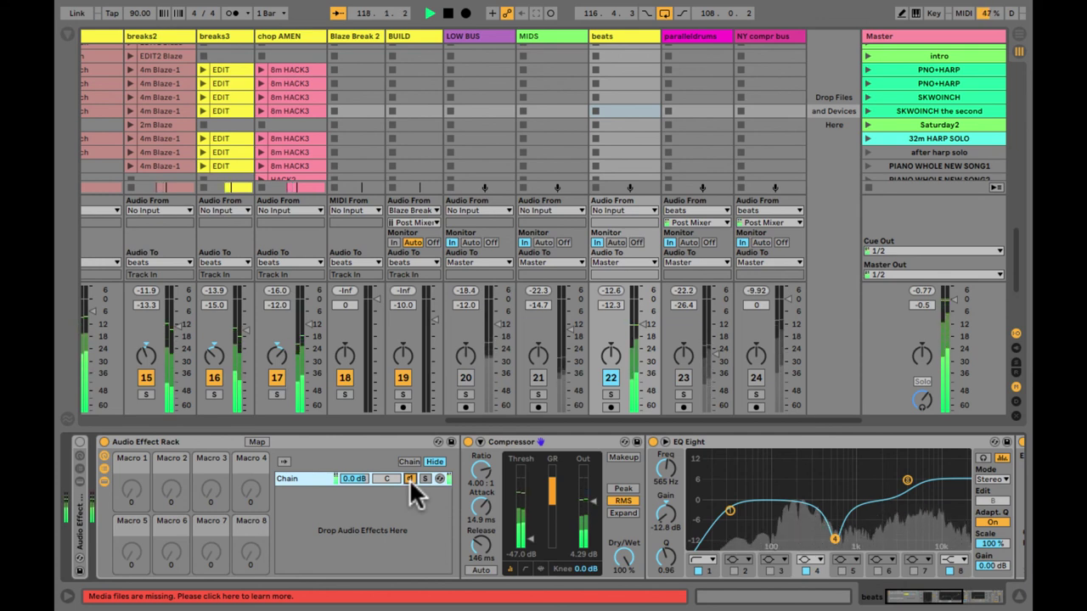
pyautogui.press('space')
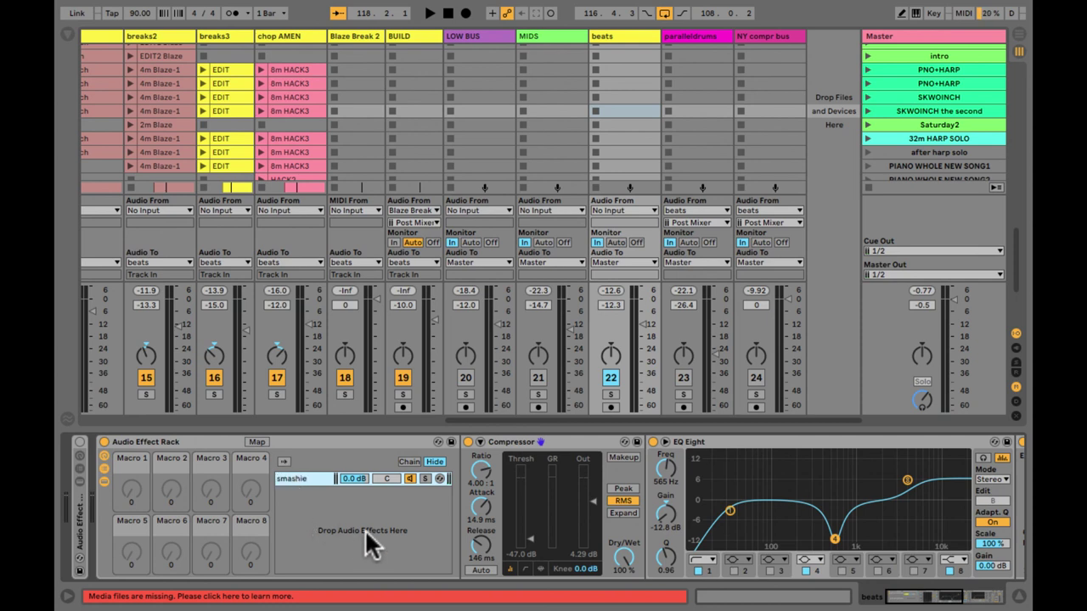
# Create a second, empty chain in the beats track's Audio Effect Rack and deactivate the smashie chain
pyautogui.rightClick(342, 499)
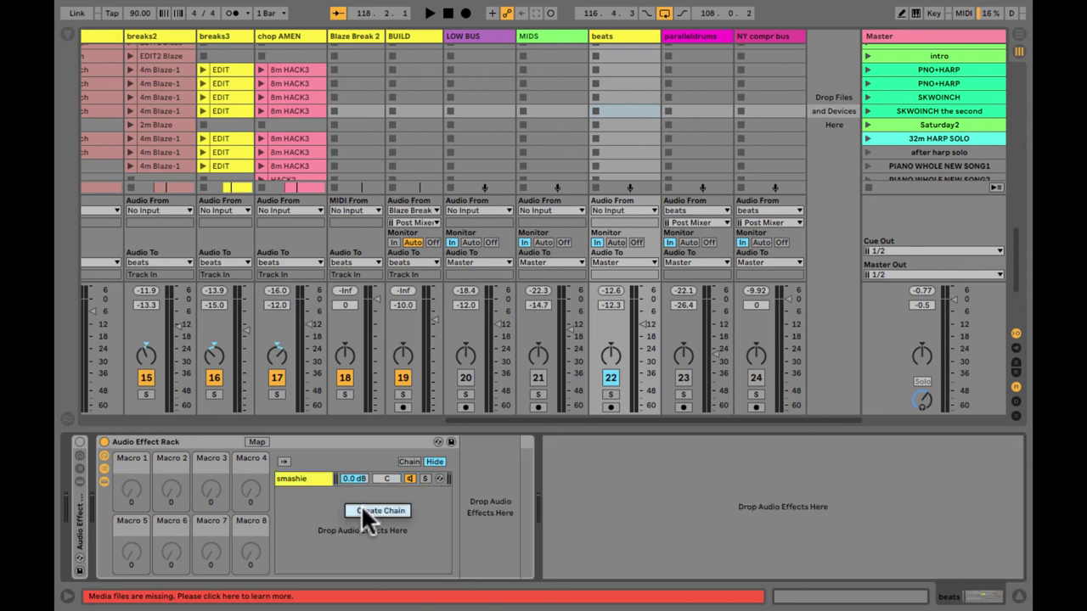
pyautogui.click(362, 508)
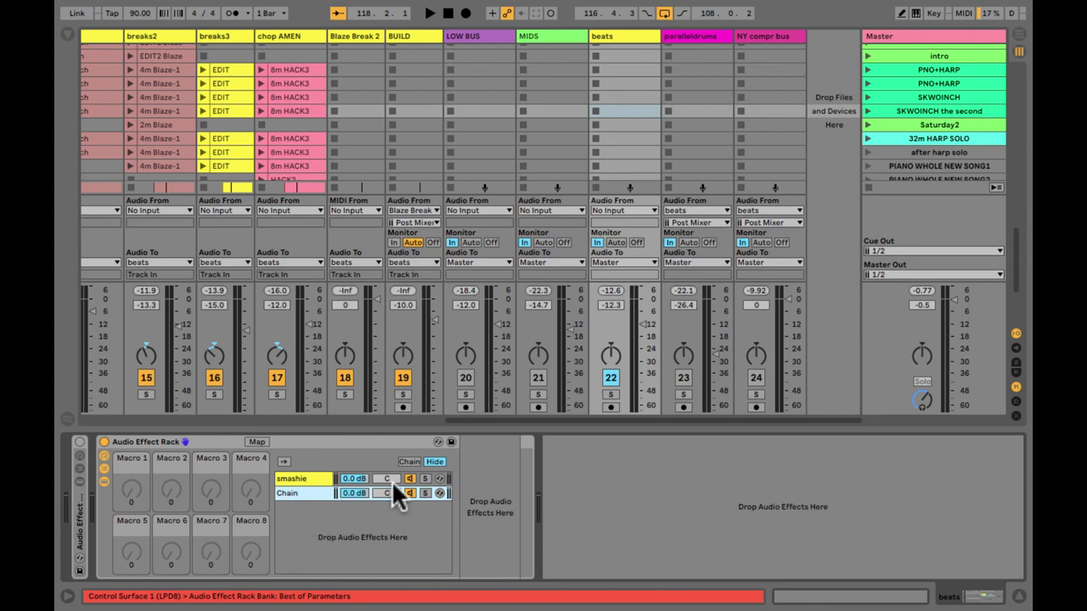
pyautogui.click(332, 480)
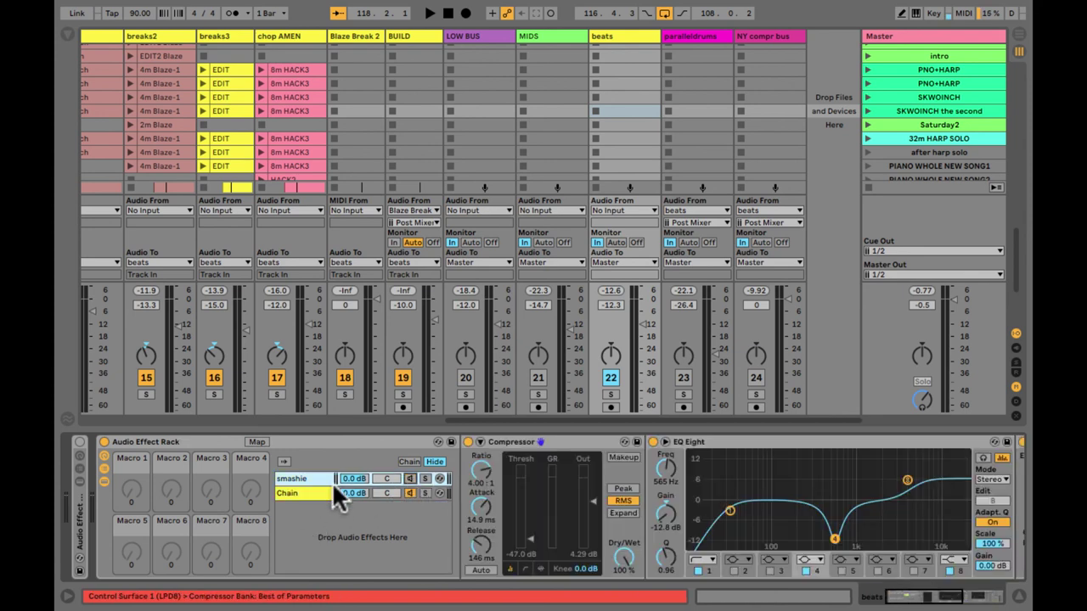
pyautogui.click(291, 492)
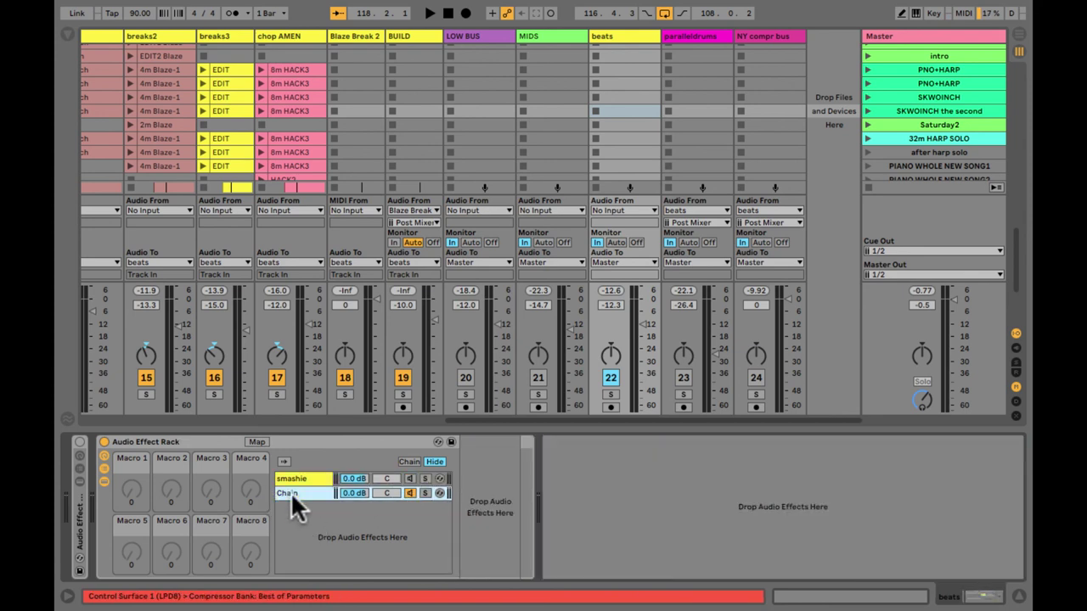
# Rename the rack's new empty chain Dry
pyautogui.click(617, 139)
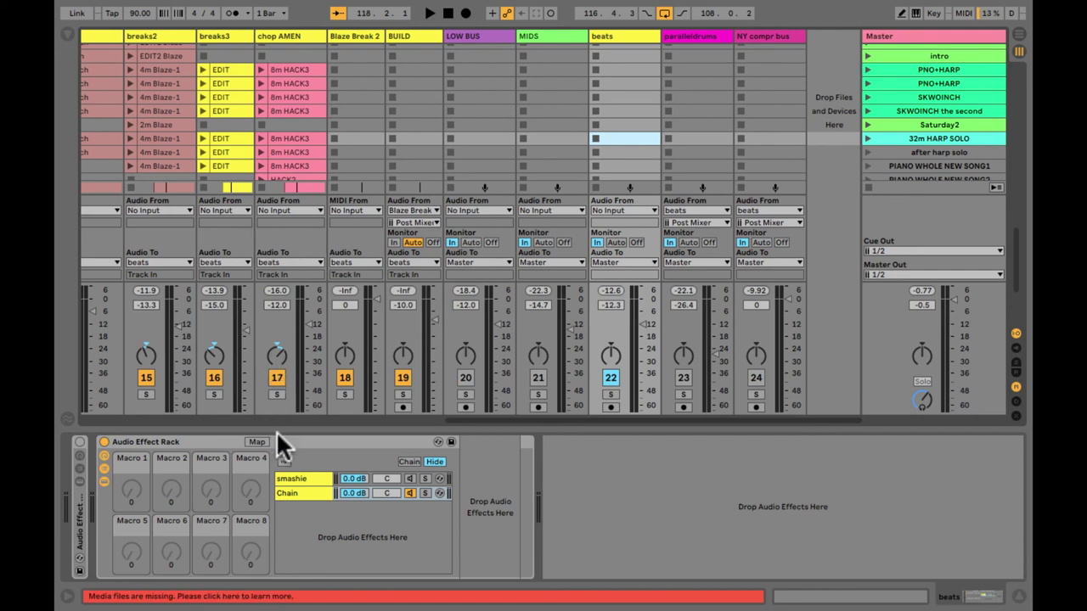
pyautogui.click(284, 492)
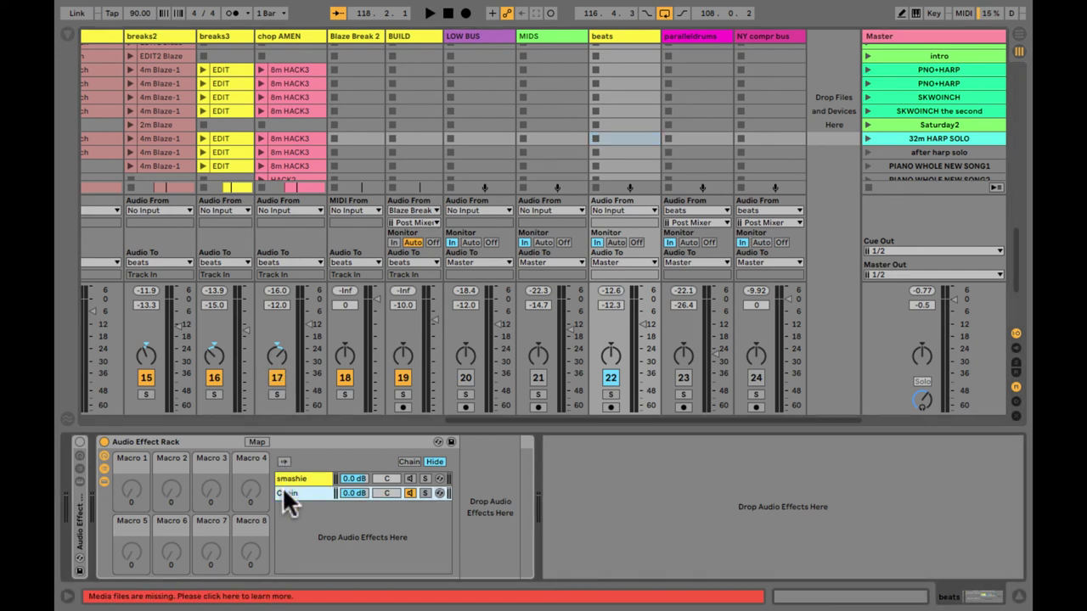
pyautogui.click(480, 502)
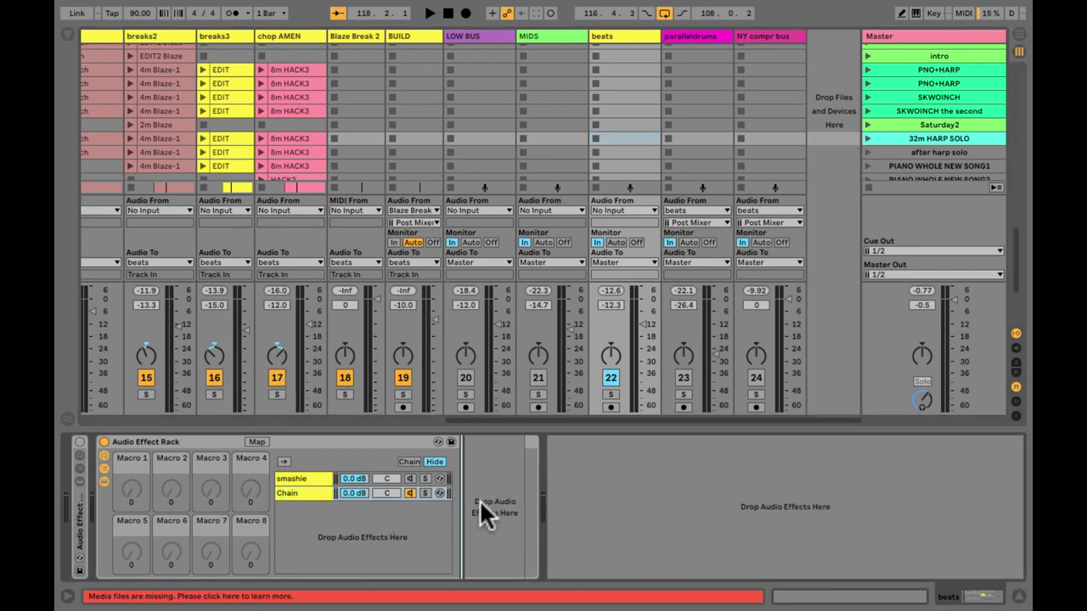
pyautogui.click(294, 493)
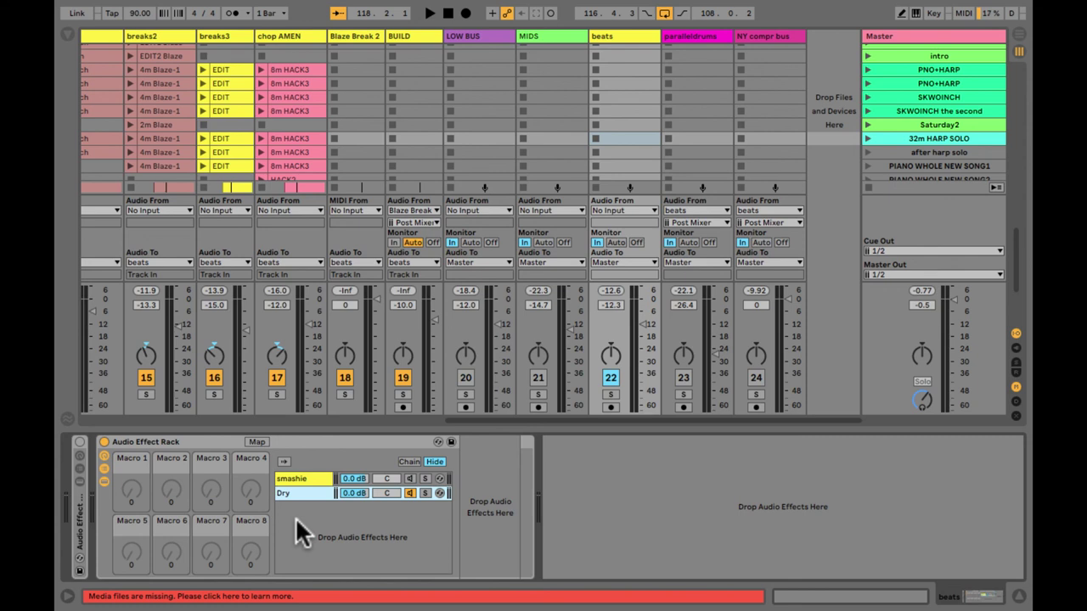
# Give the Dry chain a green colour
pyautogui.click(297, 478)
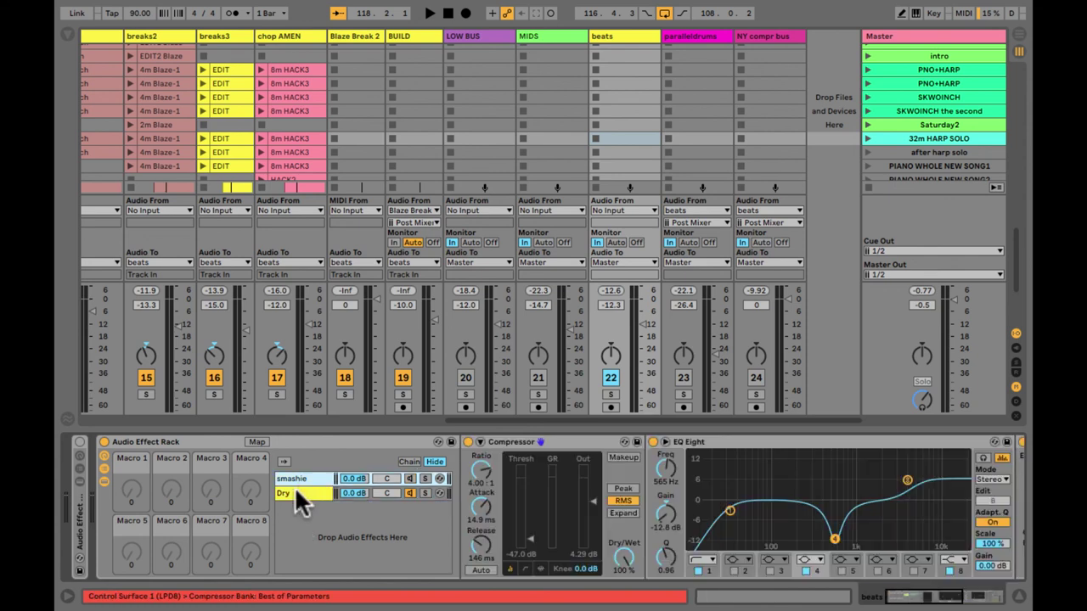
pyautogui.rightClick(295, 490)
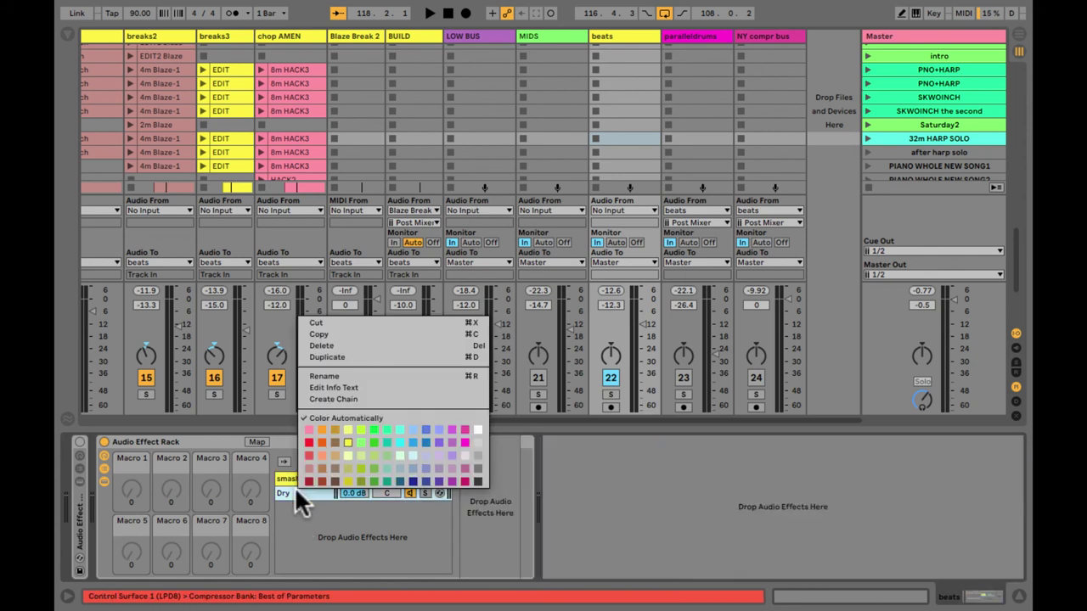
pyautogui.click(358, 440)
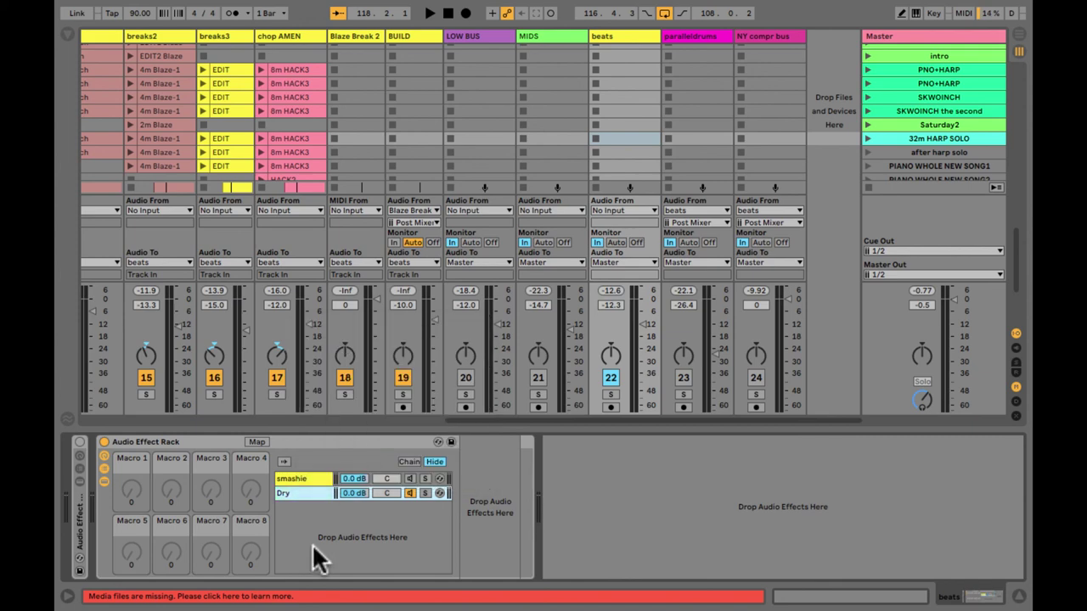
# Collapse the smashie chain's Compressor, EQ Eight, Auto Filter and Limiter
pyautogui.click(301, 475)
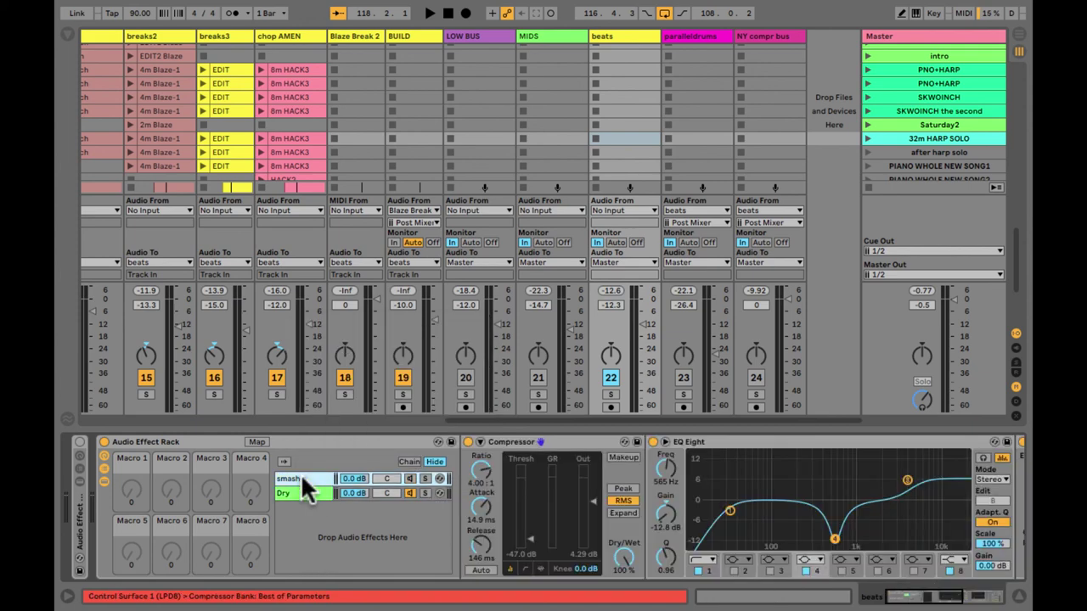
pyautogui.doubleClick(550, 438)
pyautogui.doubleClick(551, 439)
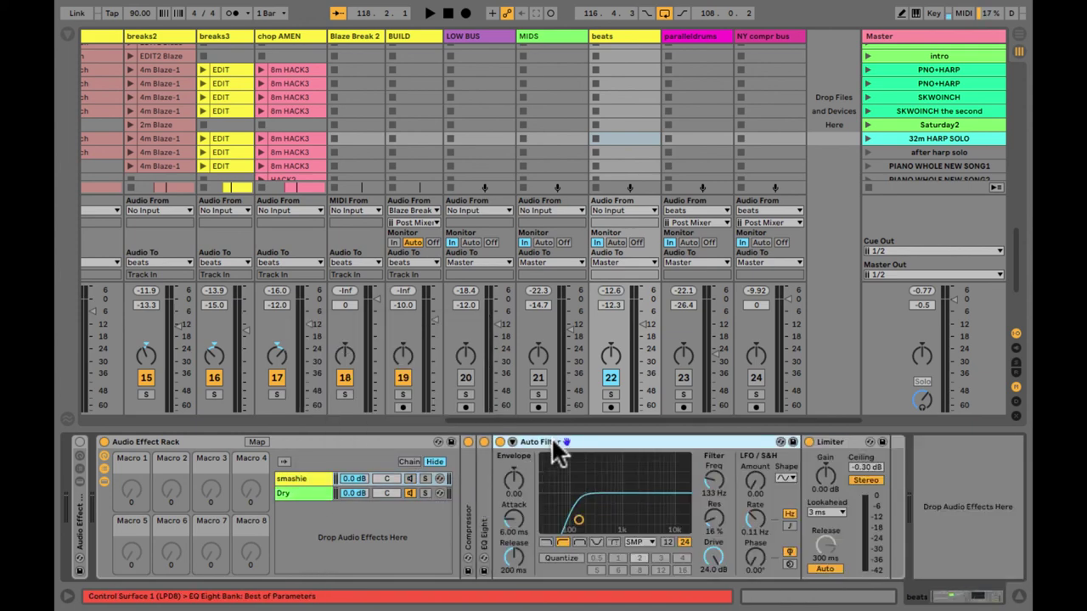
pyautogui.doubleClick(552, 442)
pyautogui.doubleClick(553, 441)
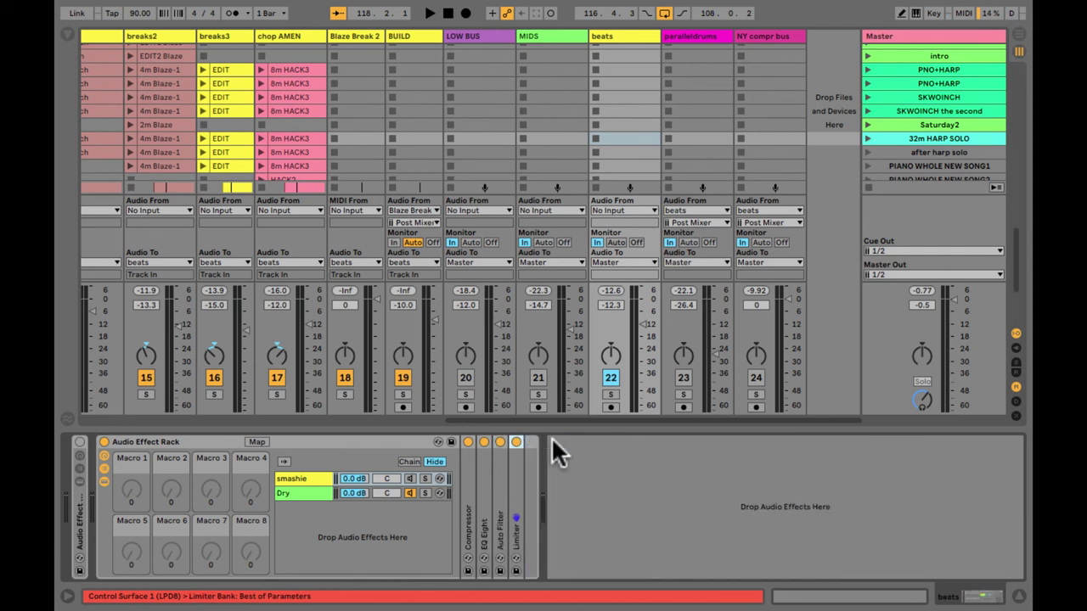
# Set the smashie chain's volume to -inf dB and the Dry chain's volume to -6.0 dB
pyautogui.click(299, 476)
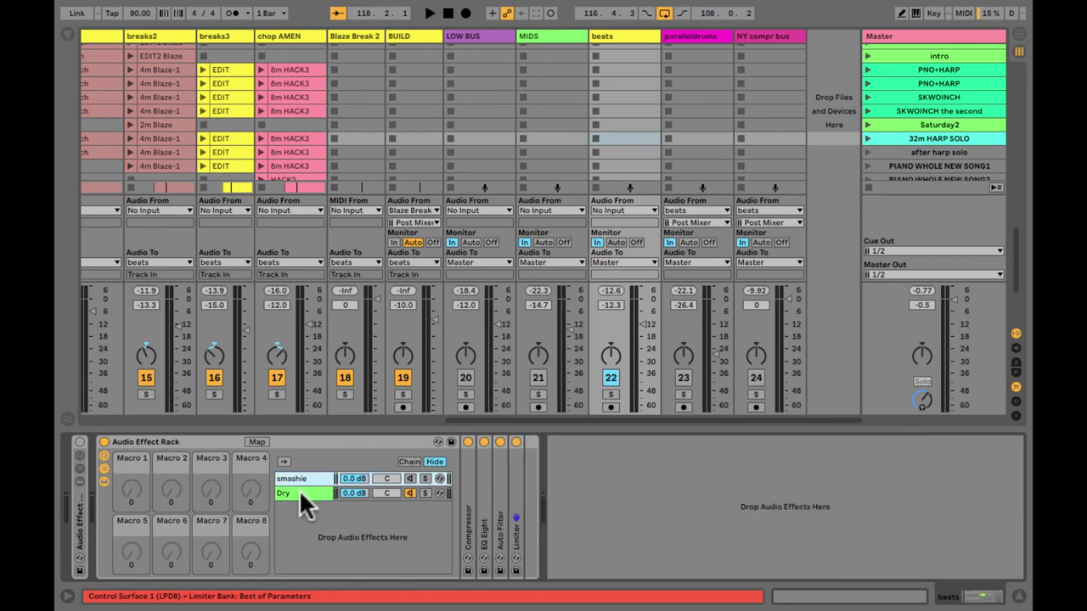
pyautogui.click(299, 492)
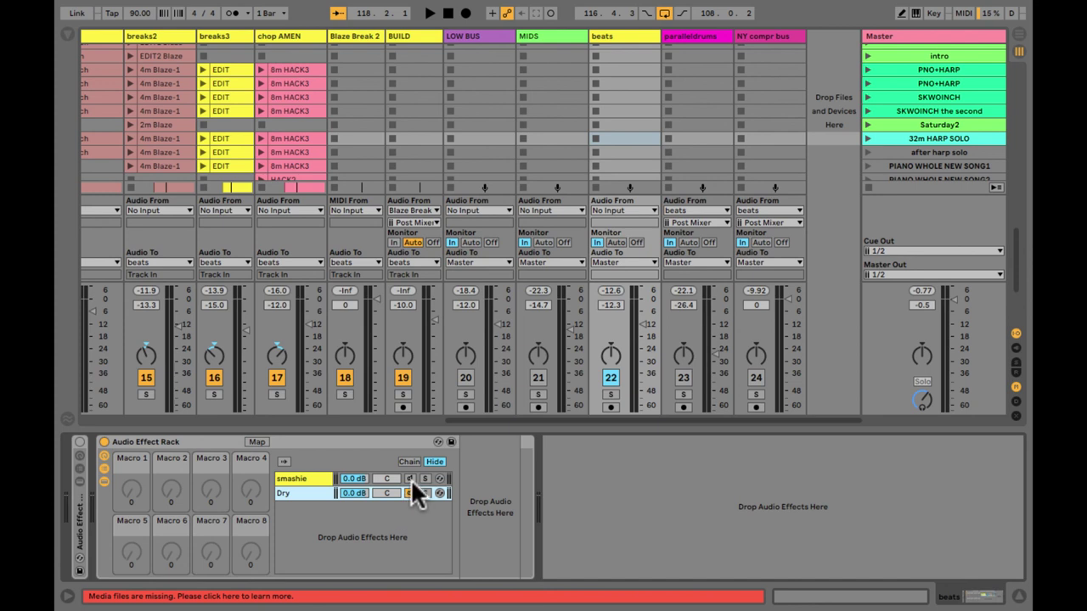
pyautogui.moveTo(349, 472); pyautogui.dragTo(348, 480)
pyautogui.click(345, 493)
pyautogui.click(343, 491)
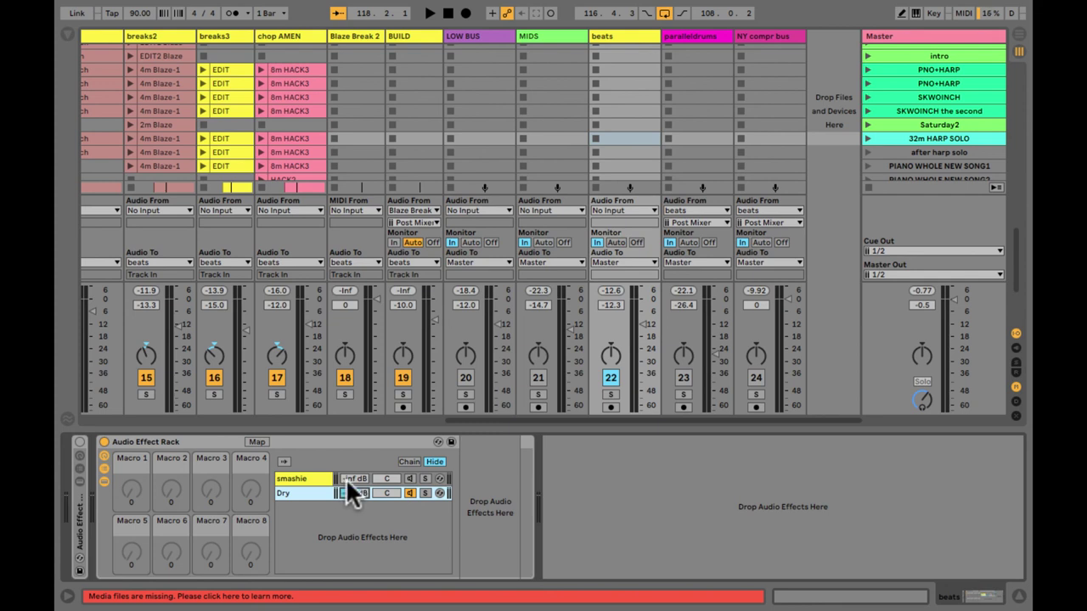
pyautogui.moveTo(345, 478); pyautogui.dragTo(347, 479)
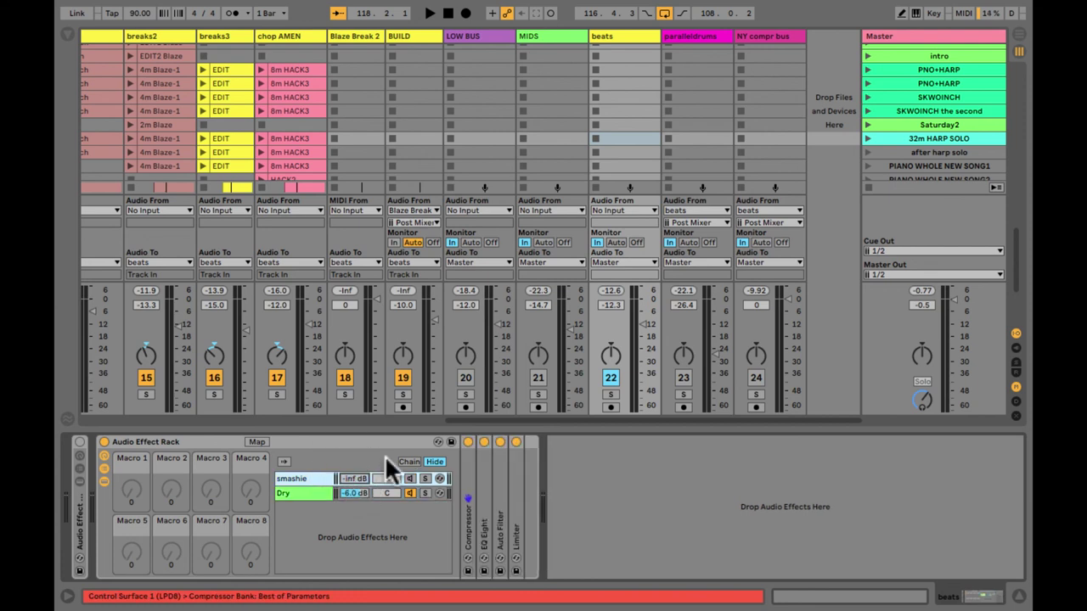
# Turn the LOW BUS track on and start playback of the session with the drum break tracks in view
pyautogui.click(461, 375)
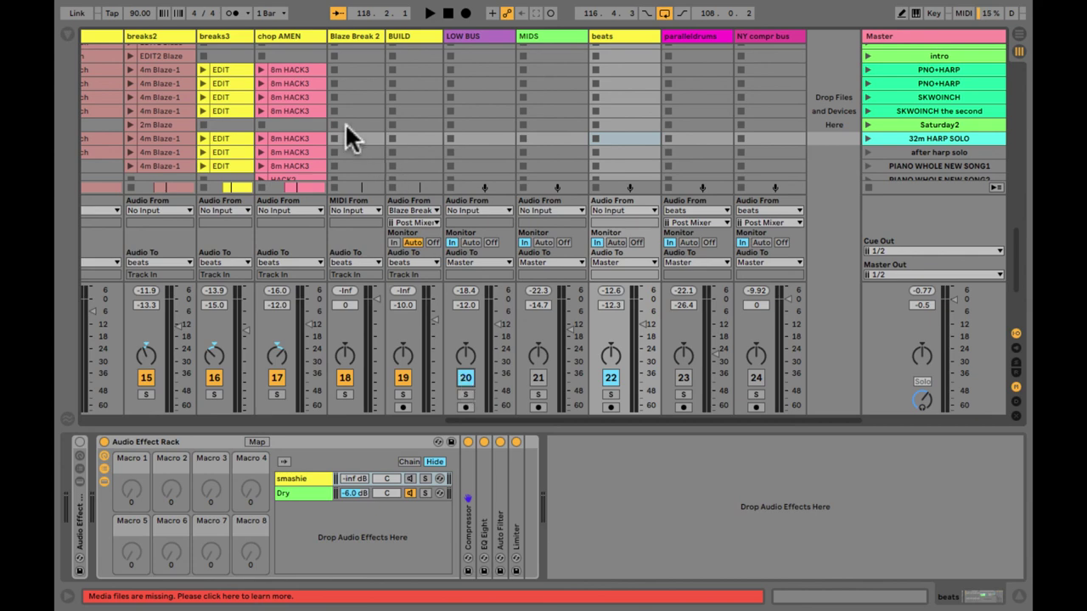
pyautogui.hscroll(-5, 261, 128)
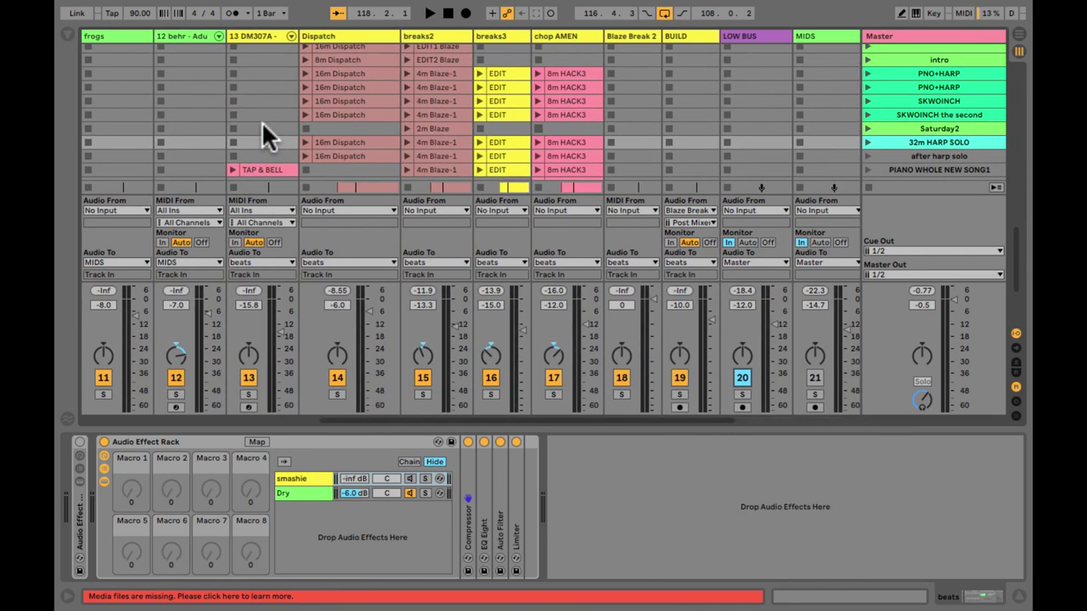
pyautogui.click(439, 115)
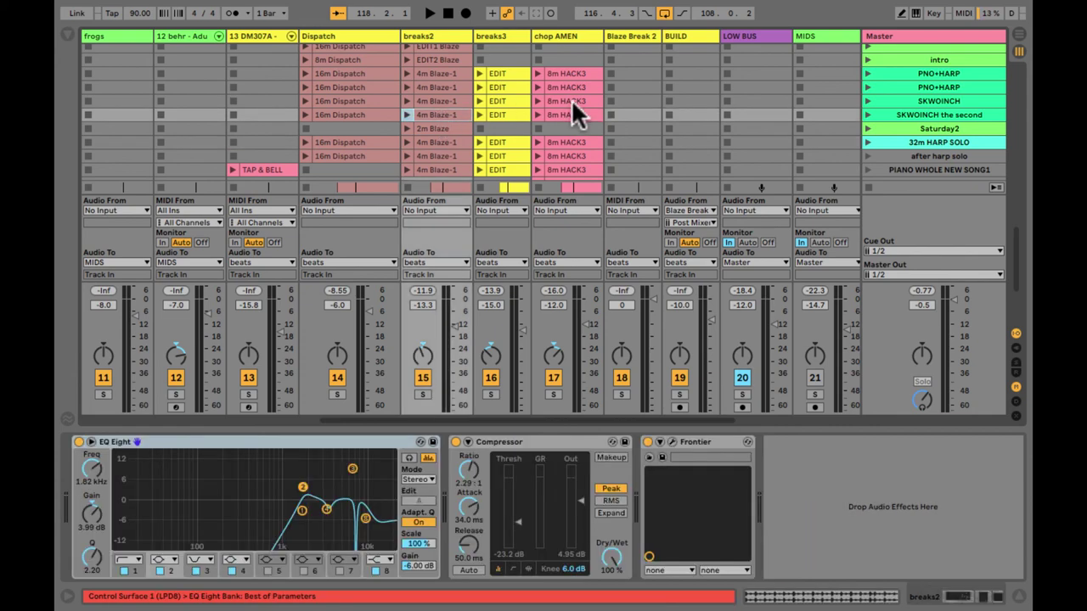
pyautogui.click(572, 99)
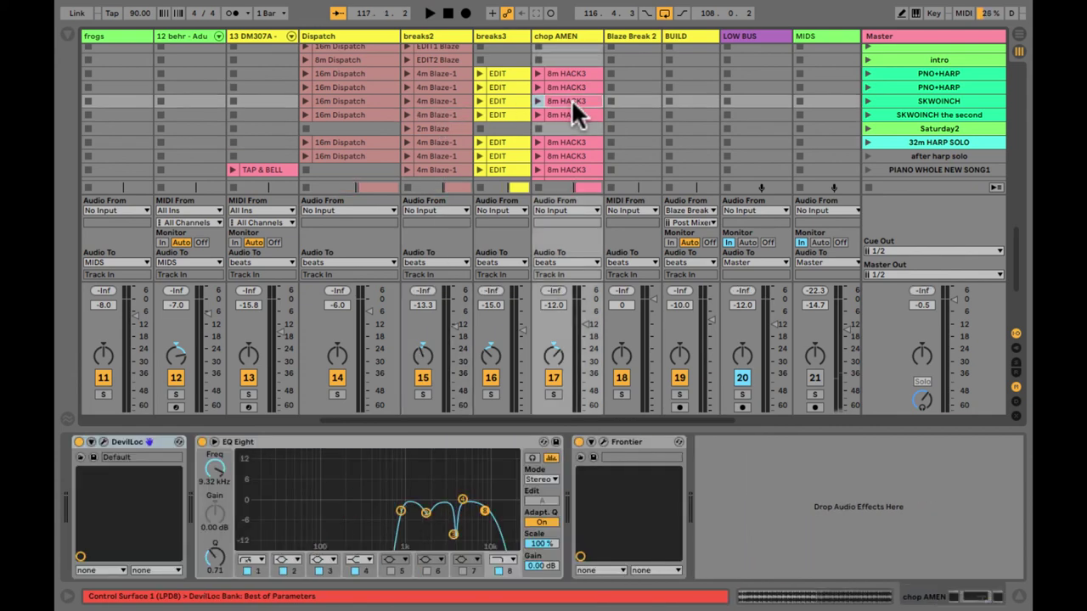
pyautogui.press('space')
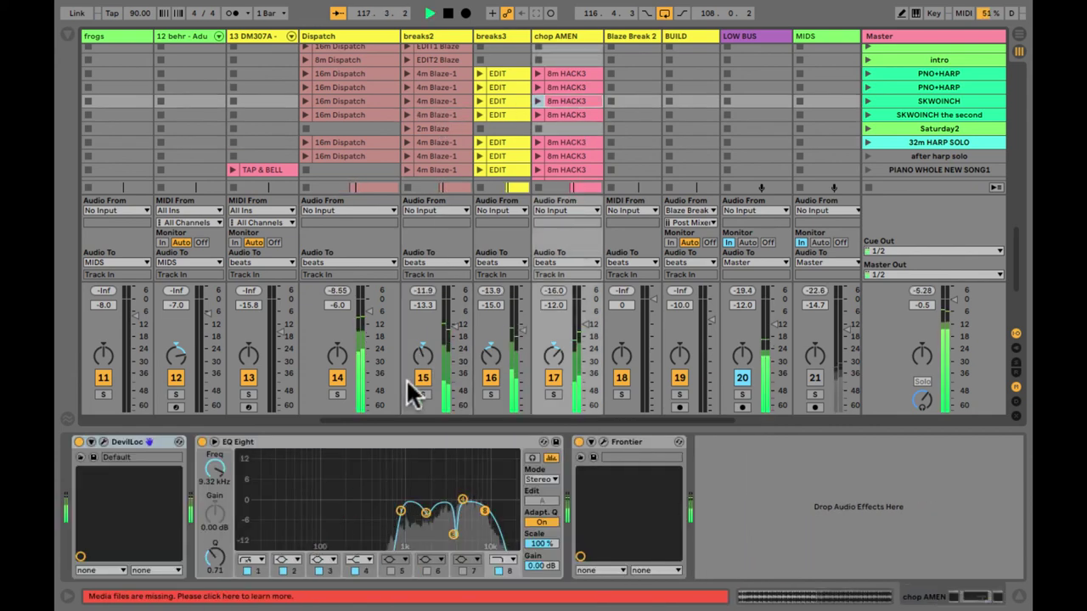
# Audition the Dispatch track in solo and examine its device chain and the Audio Effect Rack's Frontier and Devil-Loc chains
pyautogui.click(336, 395)
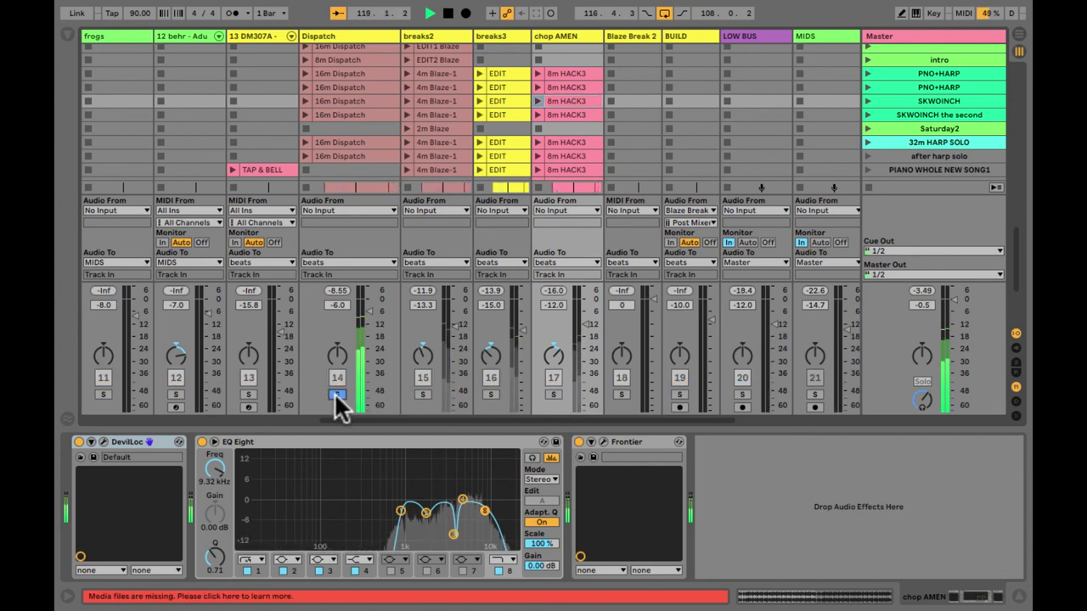
pyautogui.click(333, 36)
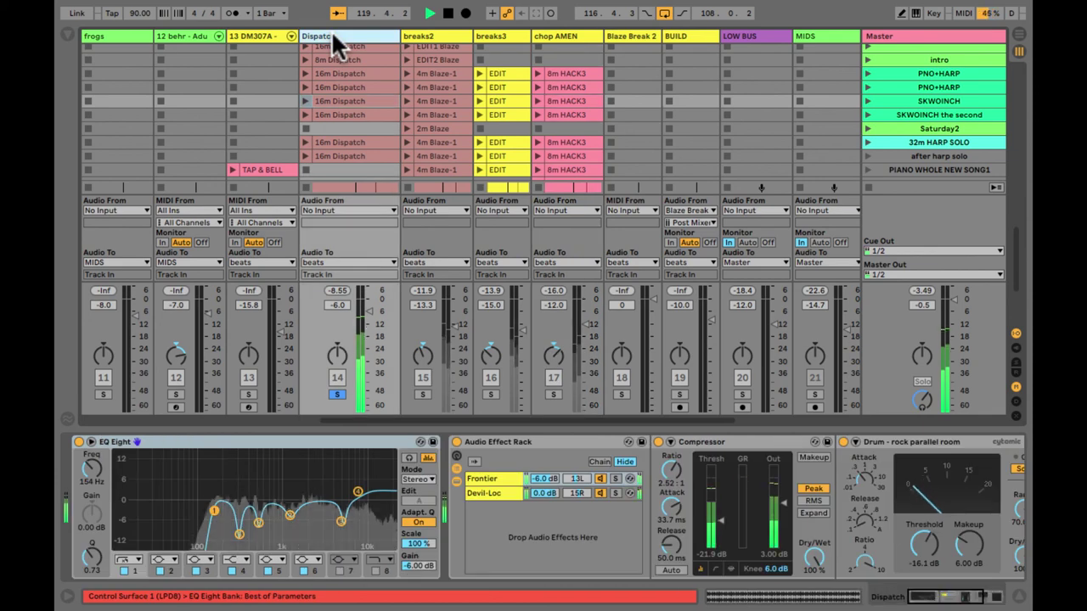
pyautogui.click(495, 511)
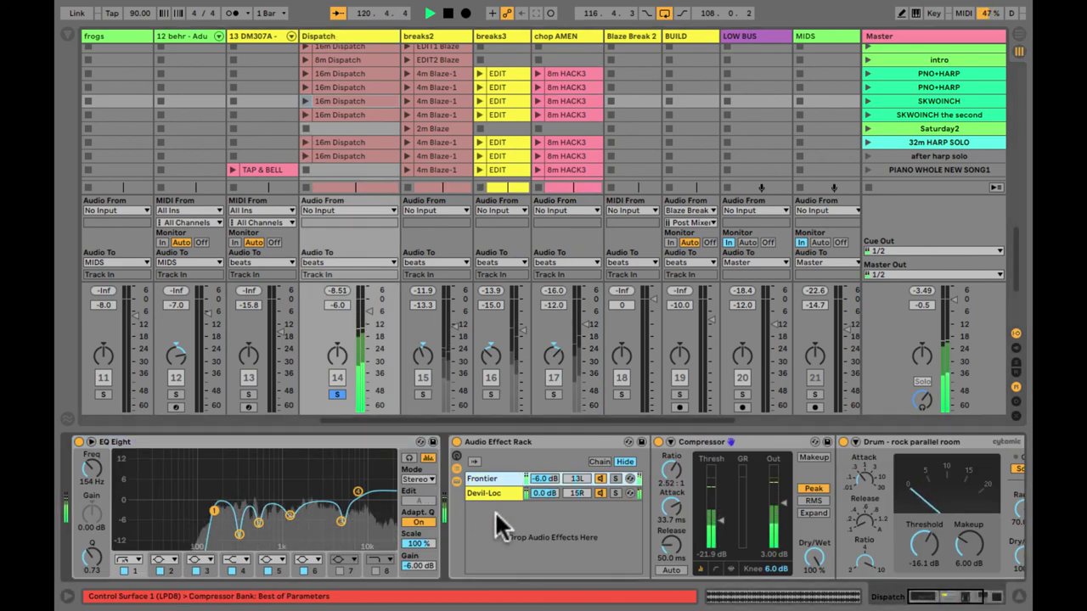
pyautogui.click(335, 391)
# Audition the LOW BUS track and the beats bus in solo during playback
pyautogui.hscroll(4, 339, 382)
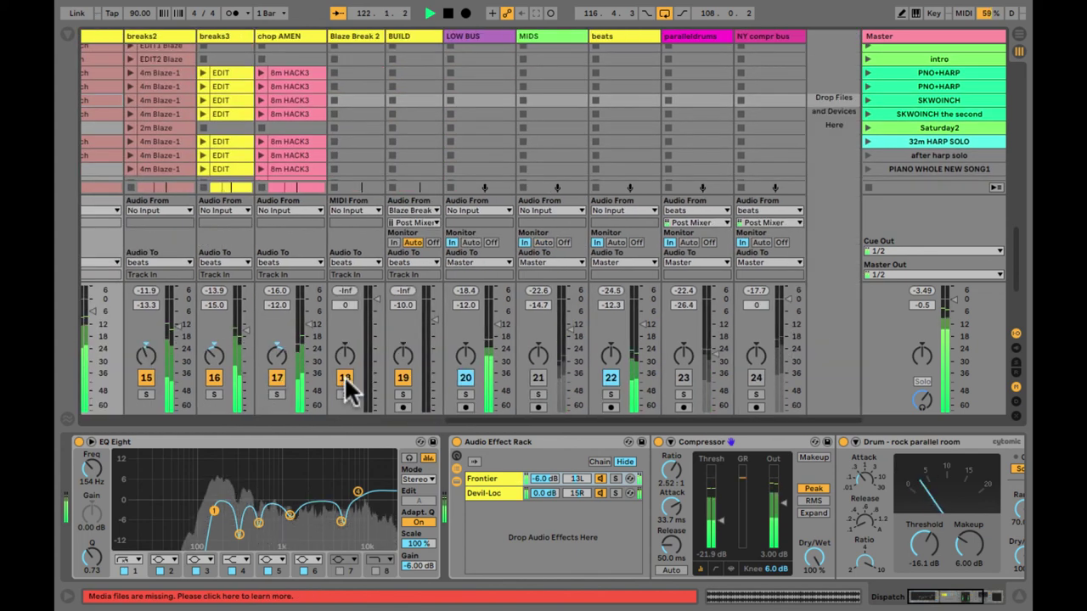
pyautogui.click(345, 378)
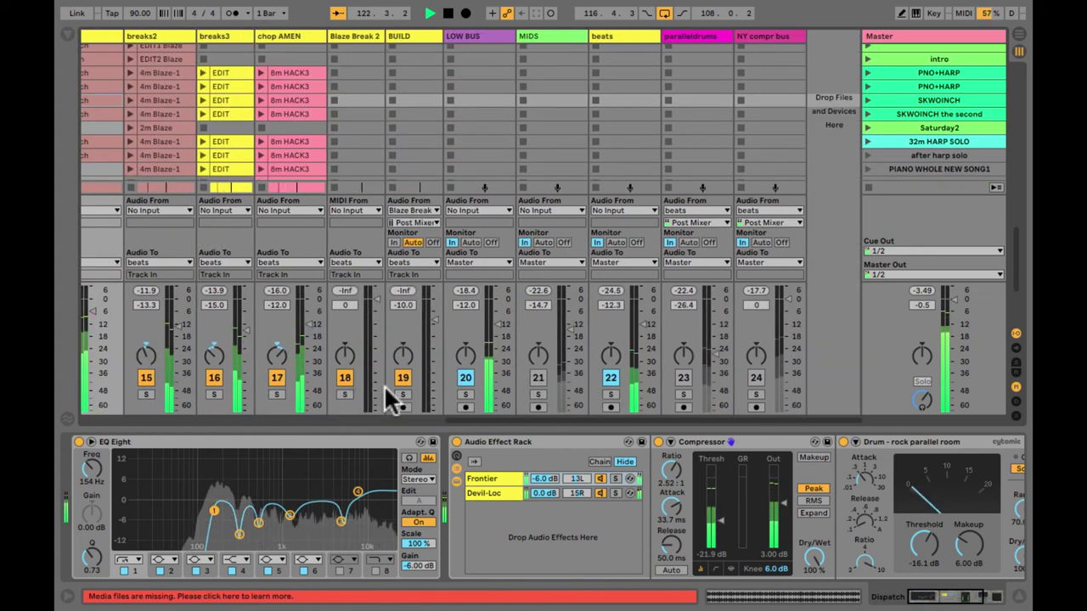
pyautogui.click(466, 397)
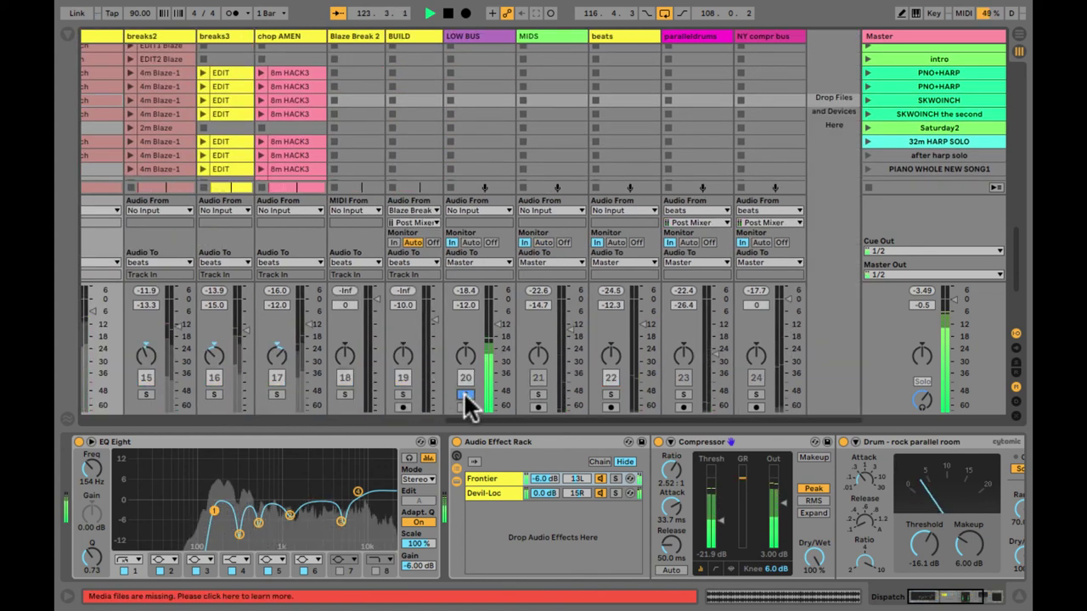
pyautogui.click(466, 395)
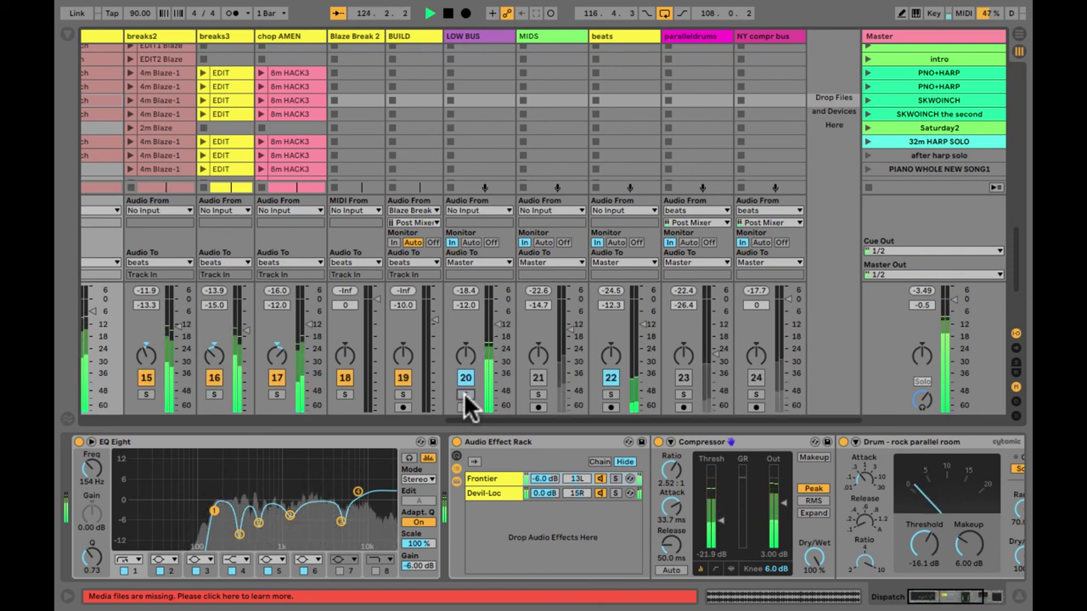
pyautogui.click(610, 396)
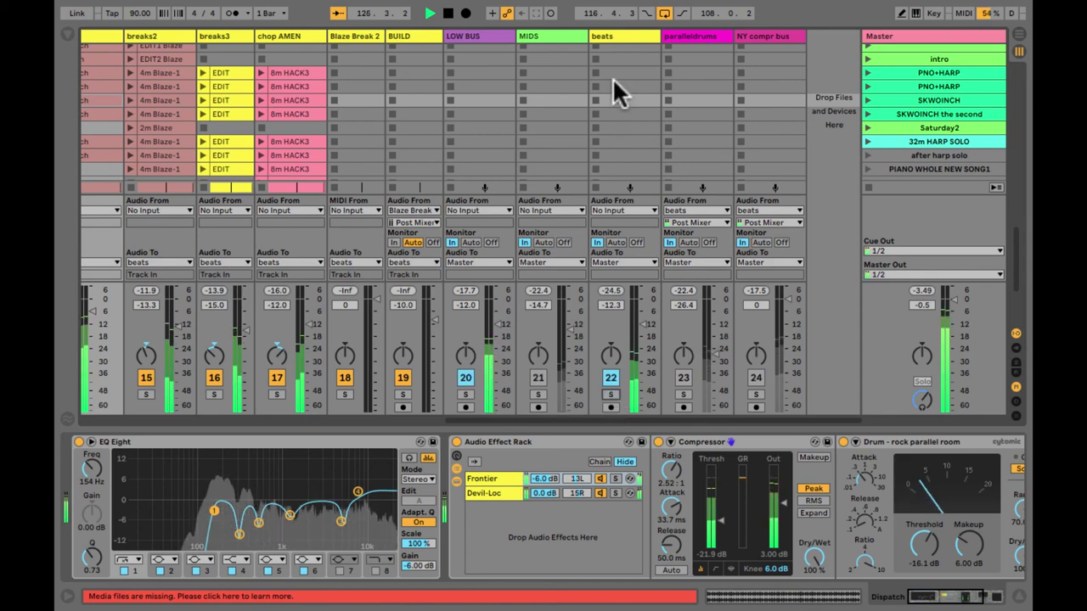
# Activate the beats rack's smashie chain, raise its volume to -17.0 dB, and switch it off to compare against the Dry chain
pyautogui.click(613, 85)
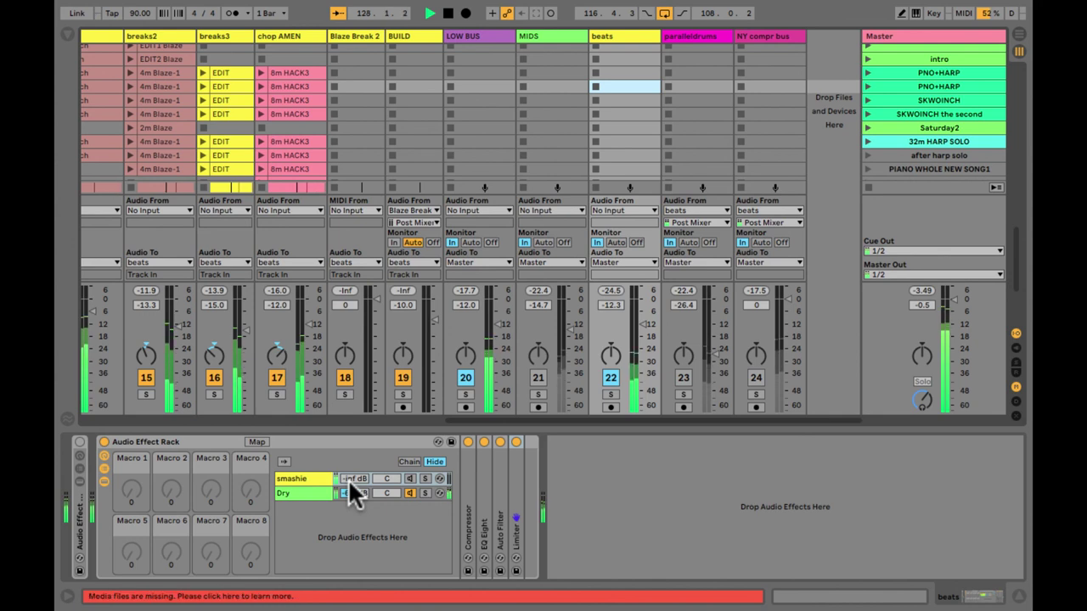
pyautogui.moveTo(348, 479); pyautogui.dragTo(348, 479)
pyautogui.click(409, 479)
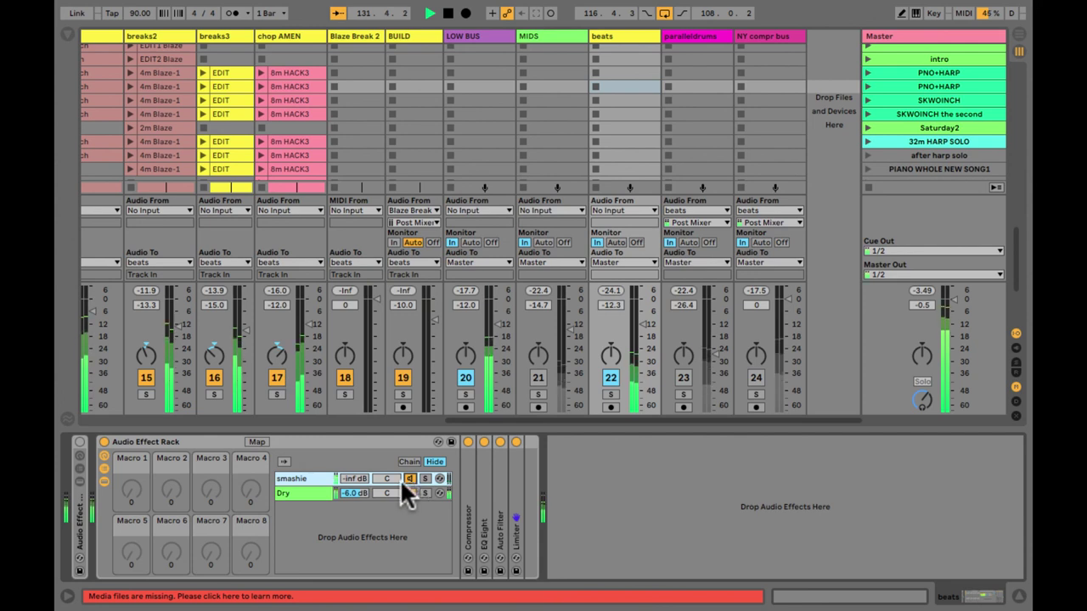
pyautogui.moveTo(348, 478); pyautogui.dragTo(347, 478)
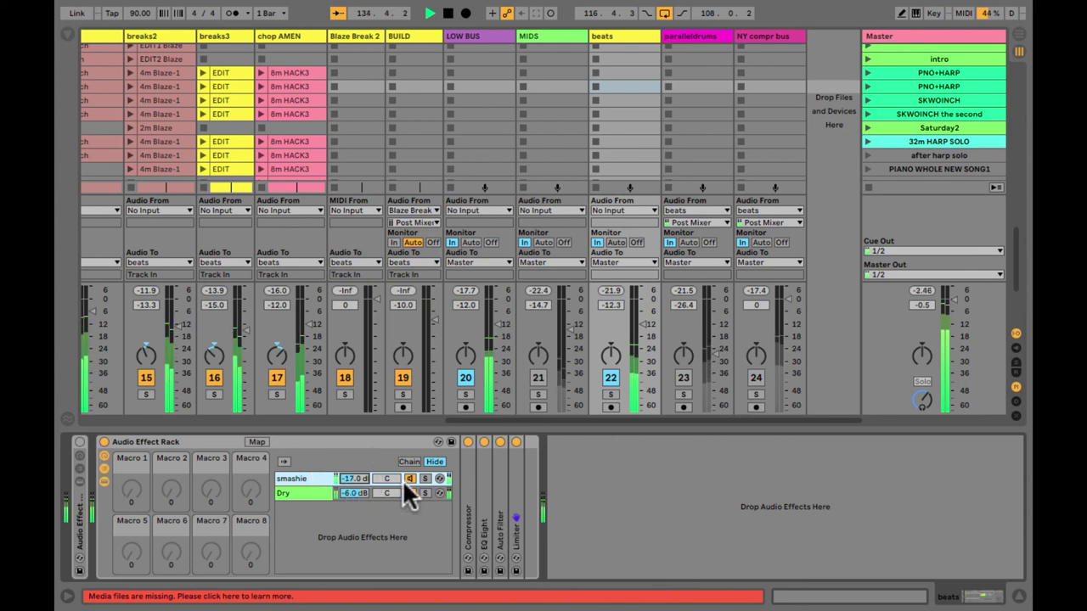
pyautogui.click(409, 479)
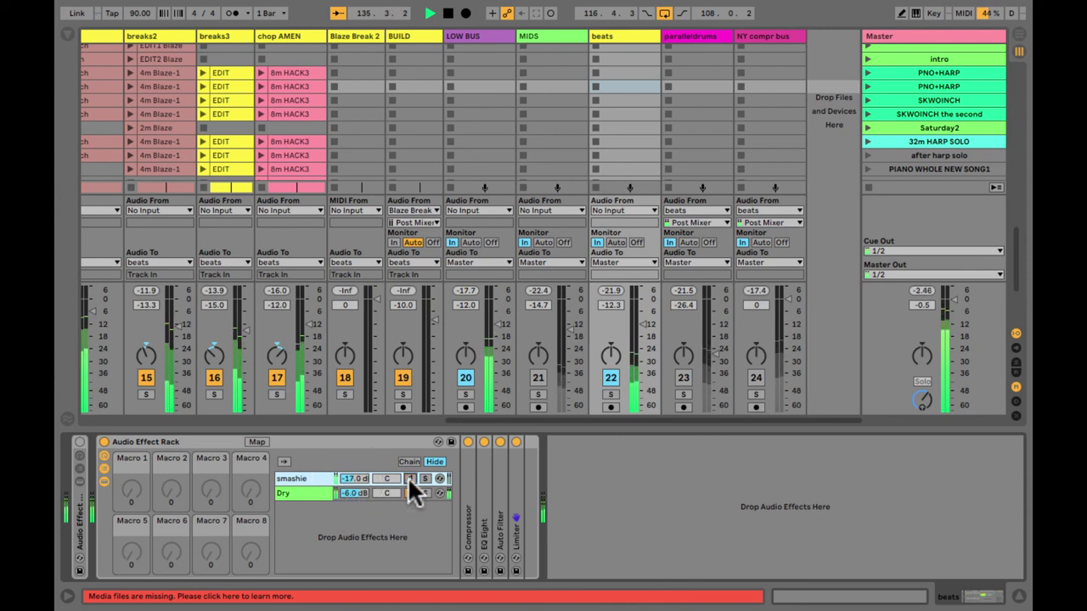
# Load the Utility's Mono preset on the beats track and move it to the end of the smashie chain, after the Limiter
pyautogui.click(409, 479)
pyautogui.click(409, 478)
pyautogui.press('super+alt+b')
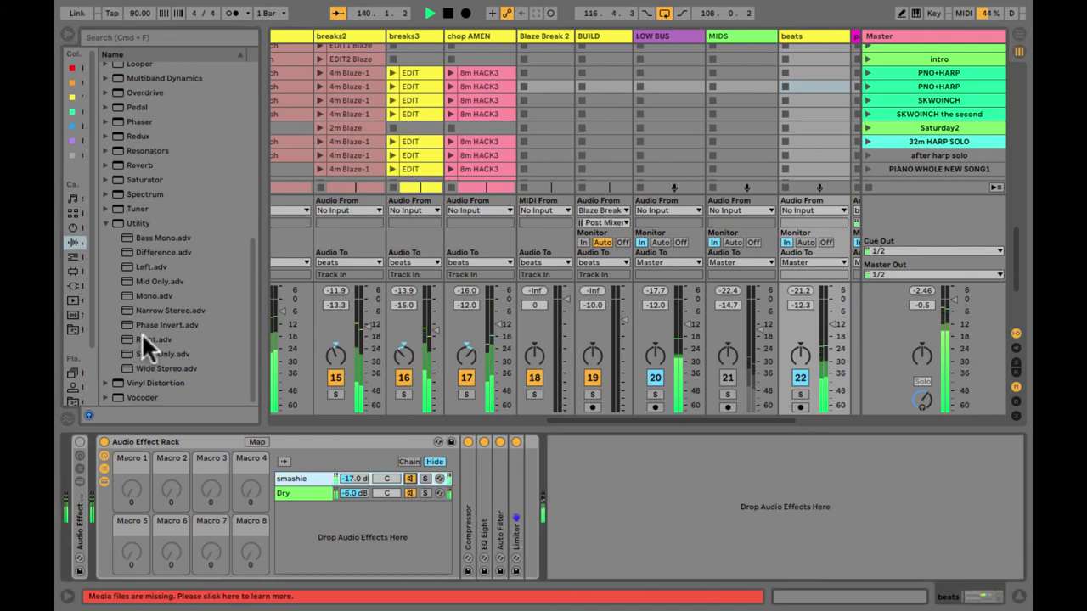
pyautogui.doubleClick(138, 295)
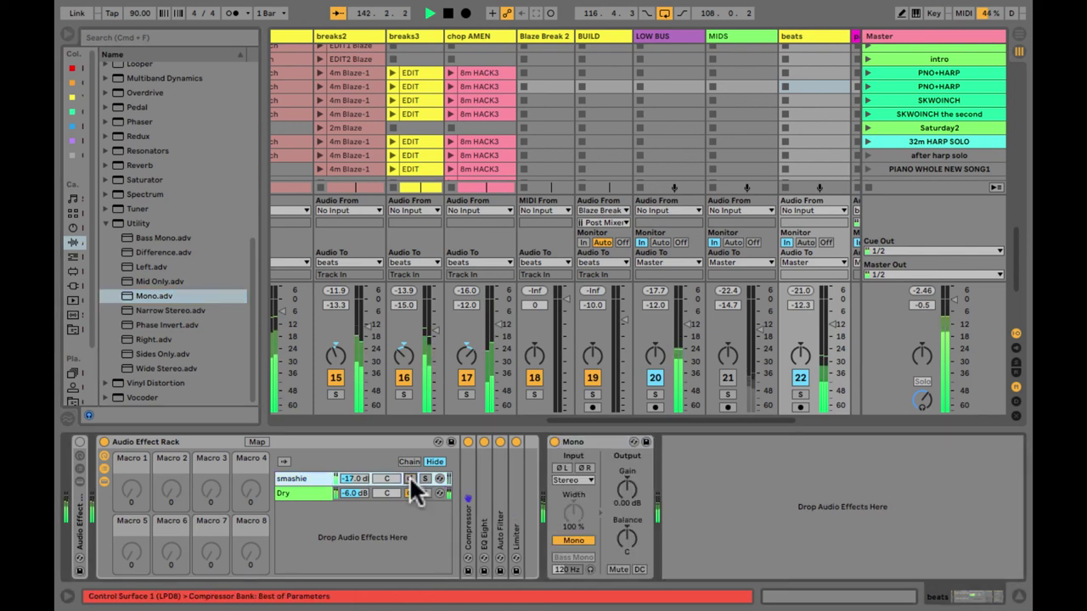
pyautogui.click(409, 478)
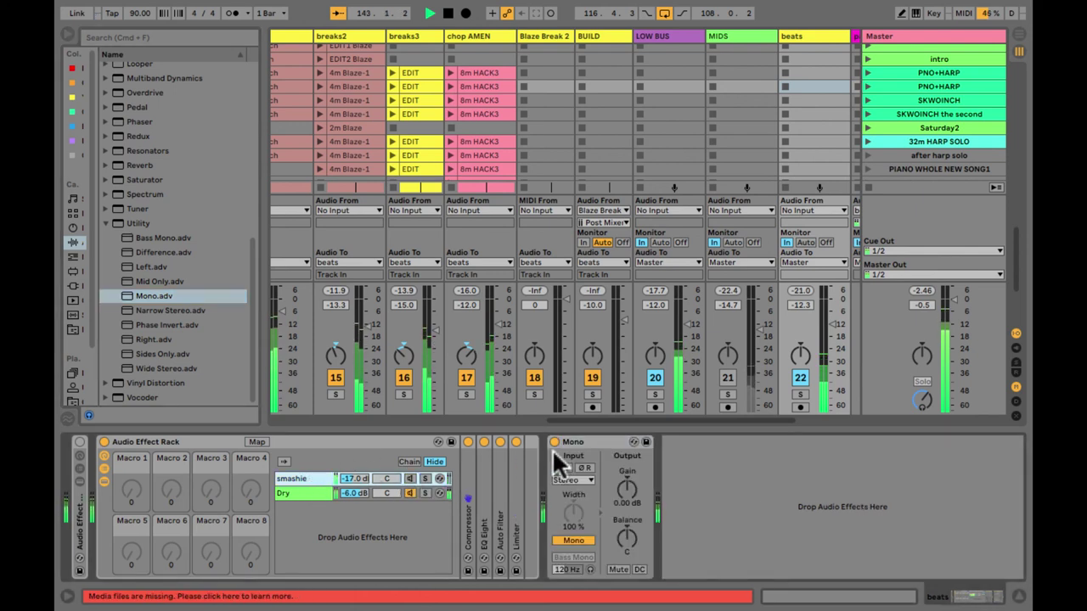
pyautogui.moveTo(594, 441); pyautogui.dragTo(517, 463)
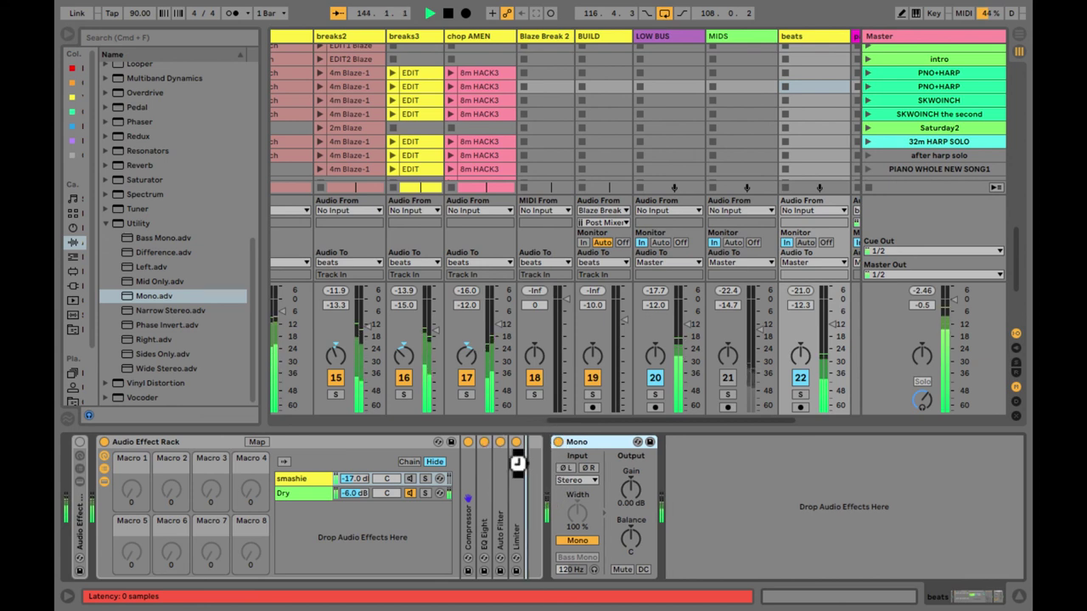
# Switch off the Utility's Mono option, set its Width to 178%, and compare it on and off with the Dry chain silenced
pyautogui.click(556, 542)
pyautogui.moveTo(549, 512); pyautogui.dragTo(550, 518)
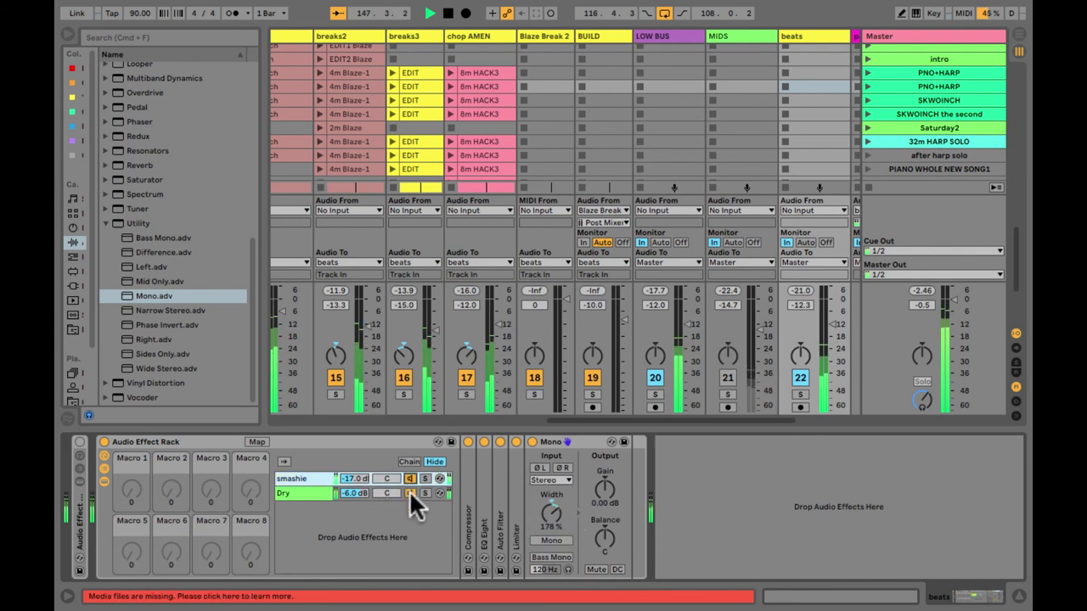
pyautogui.click(409, 491)
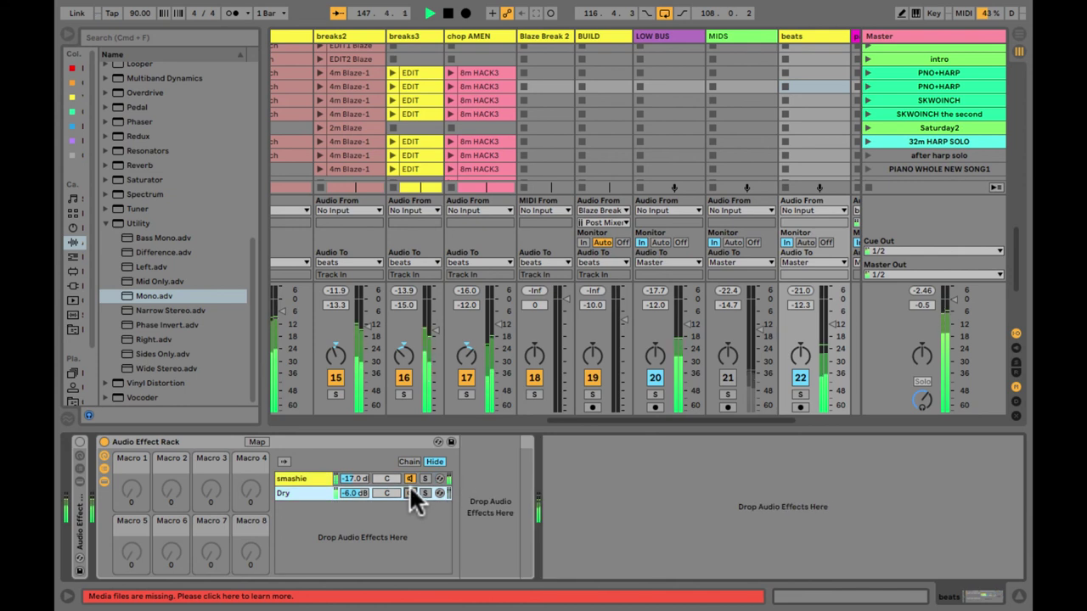
pyautogui.click(311, 479)
pyautogui.click(533, 439)
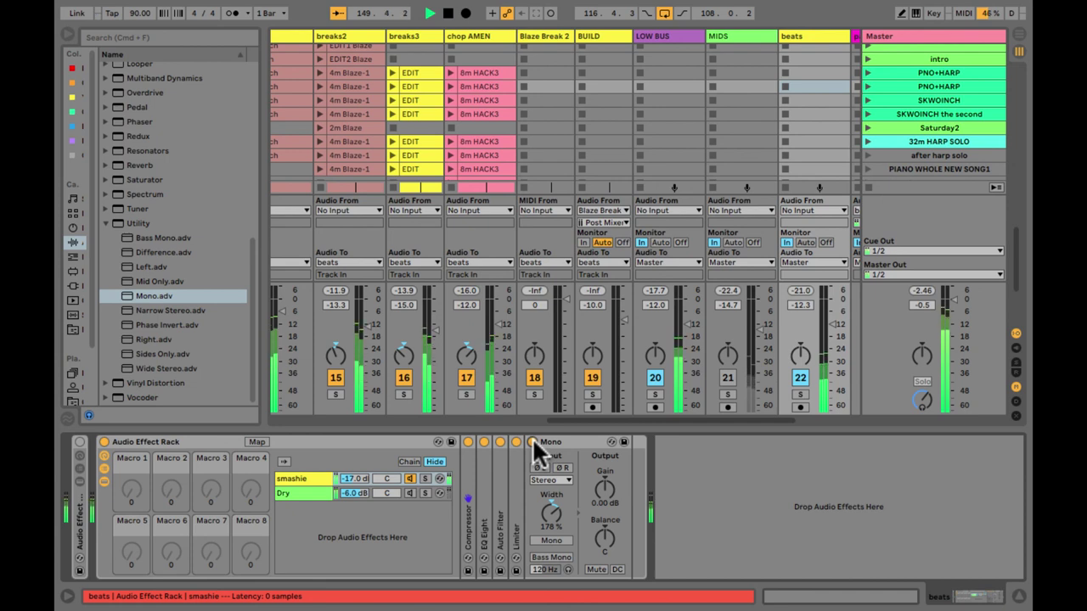
pyautogui.click(532, 441)
pyautogui.click(532, 440)
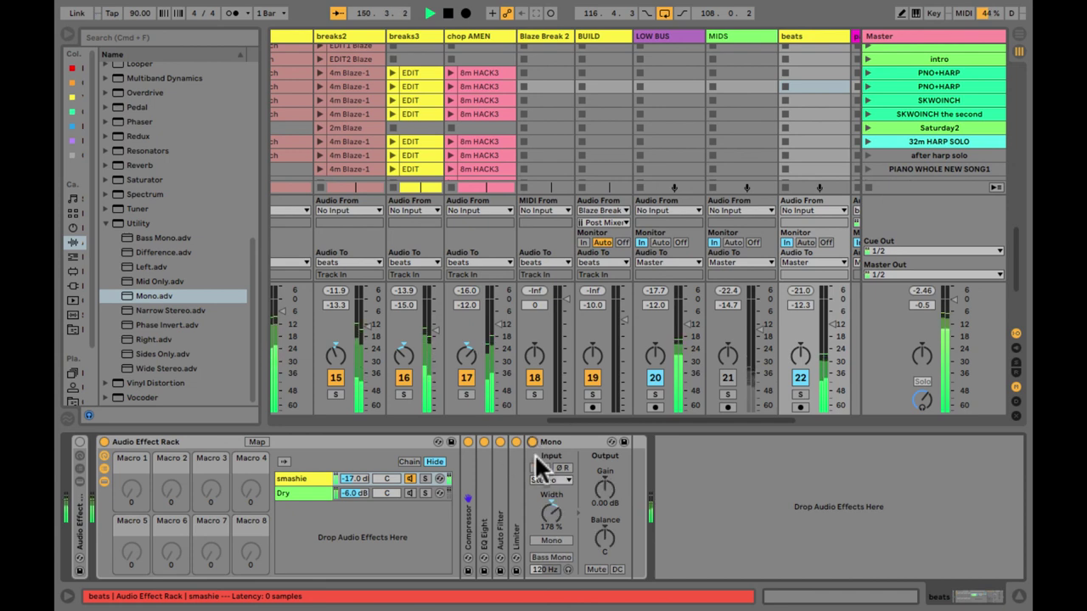
# Set the Utility's Width to 237%, compare it bypassed and active, and turn the Dry chain back on
pyautogui.click(549, 507)
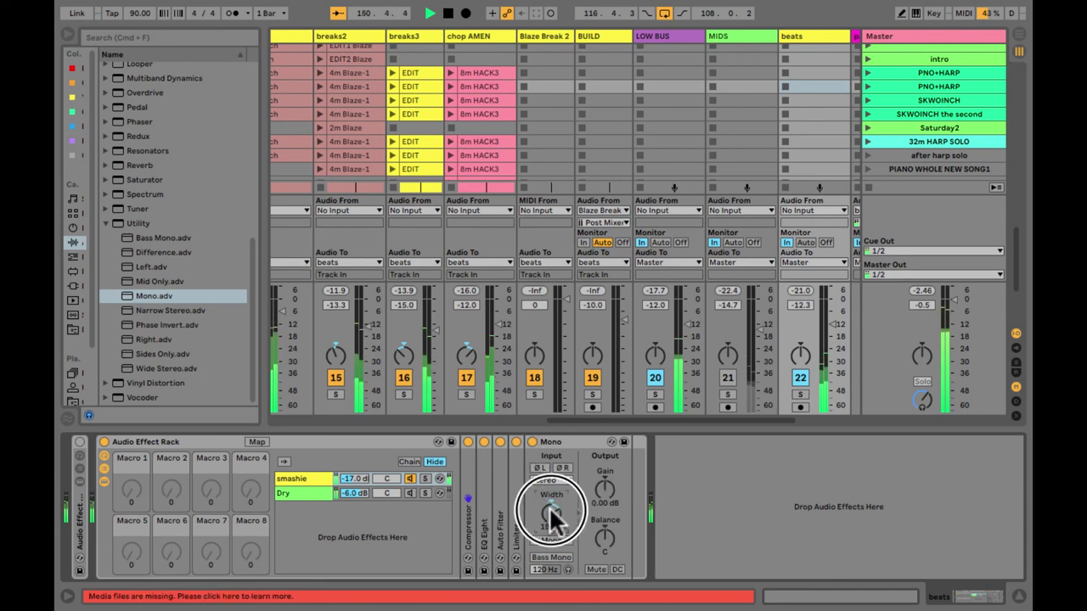
pyautogui.click(532, 441)
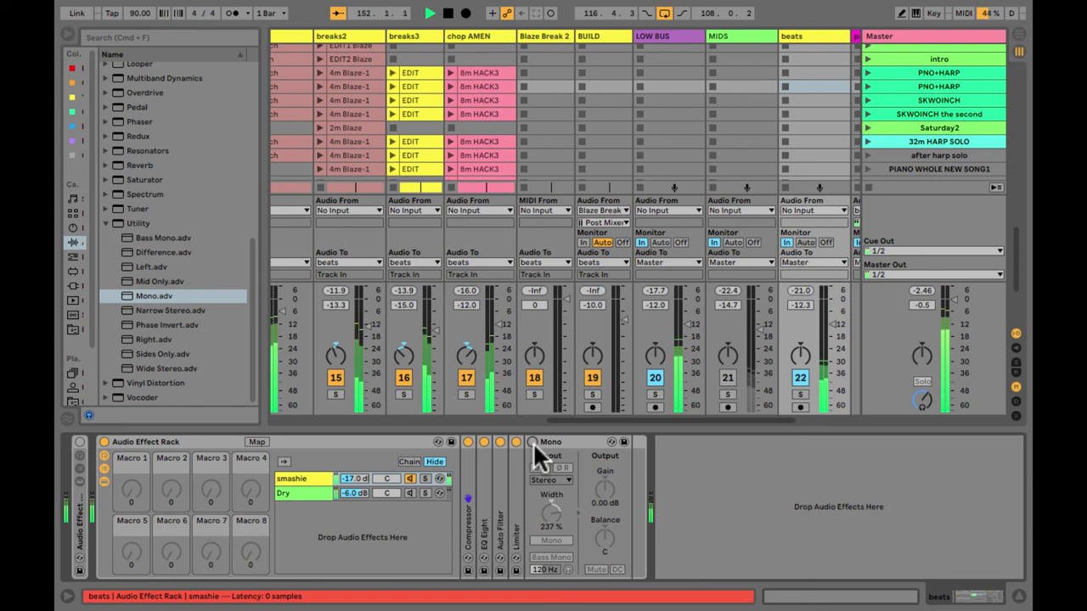
pyautogui.click(533, 442)
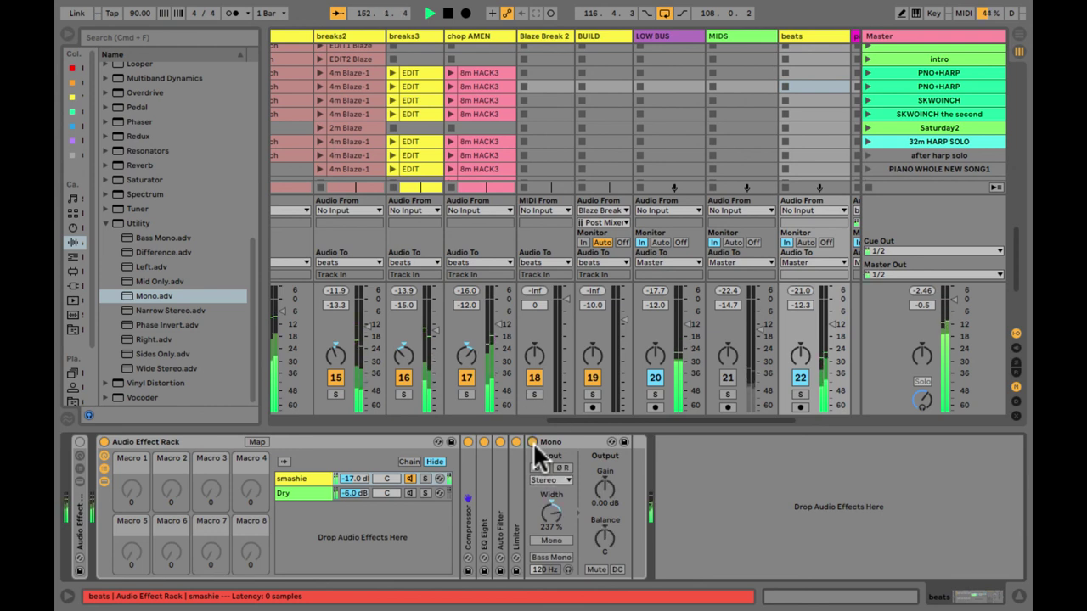
pyautogui.click(409, 492)
# Compare the beats bus with and without the widened smashie chain during playback, leaving the chain off
pyautogui.click(409, 477)
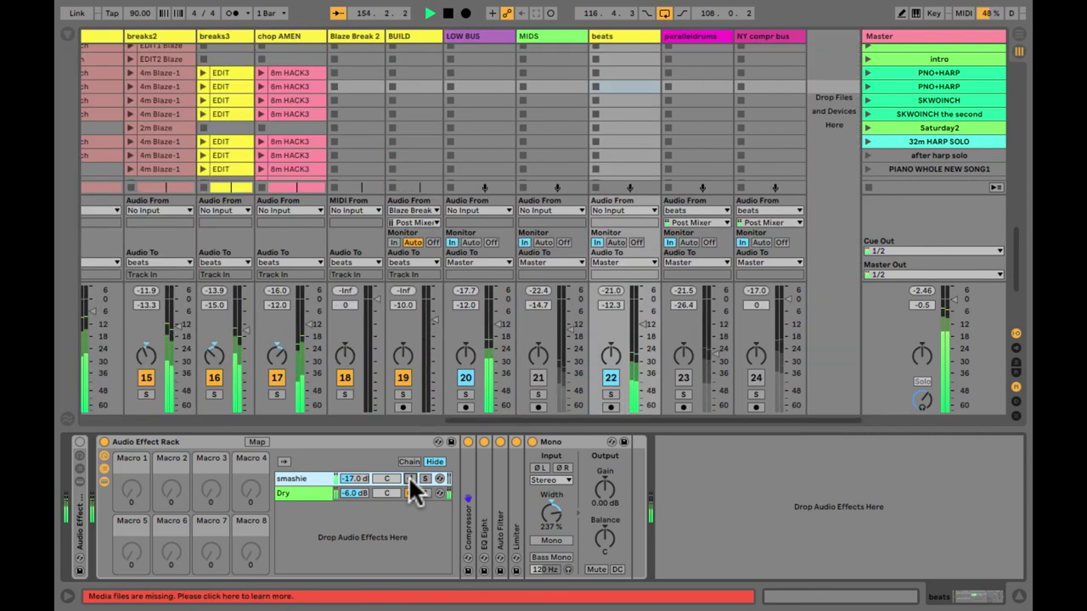
pyautogui.click(409, 479)
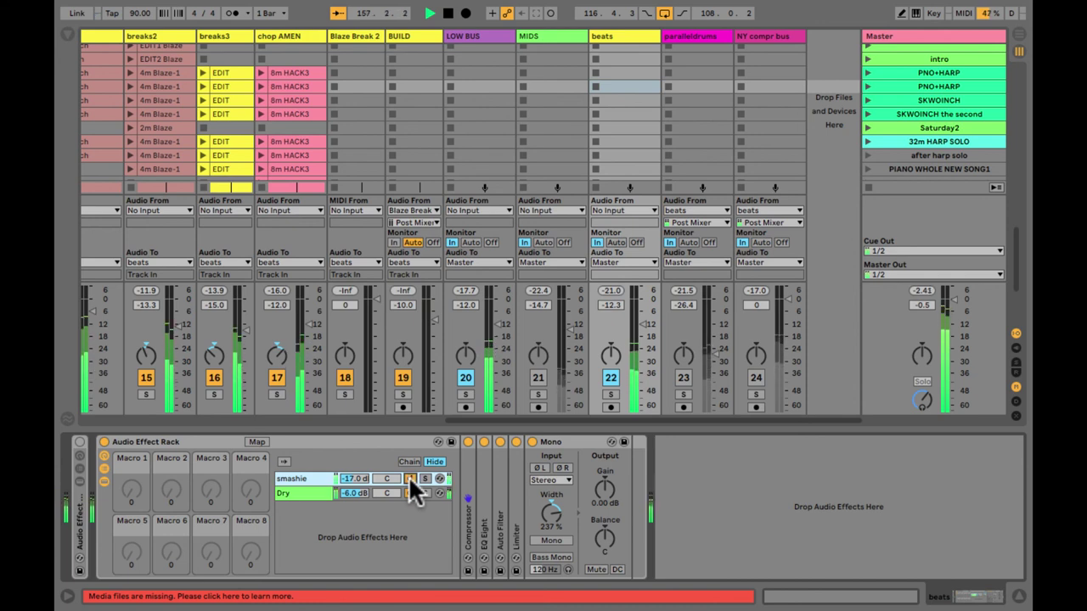
pyautogui.click(409, 478)
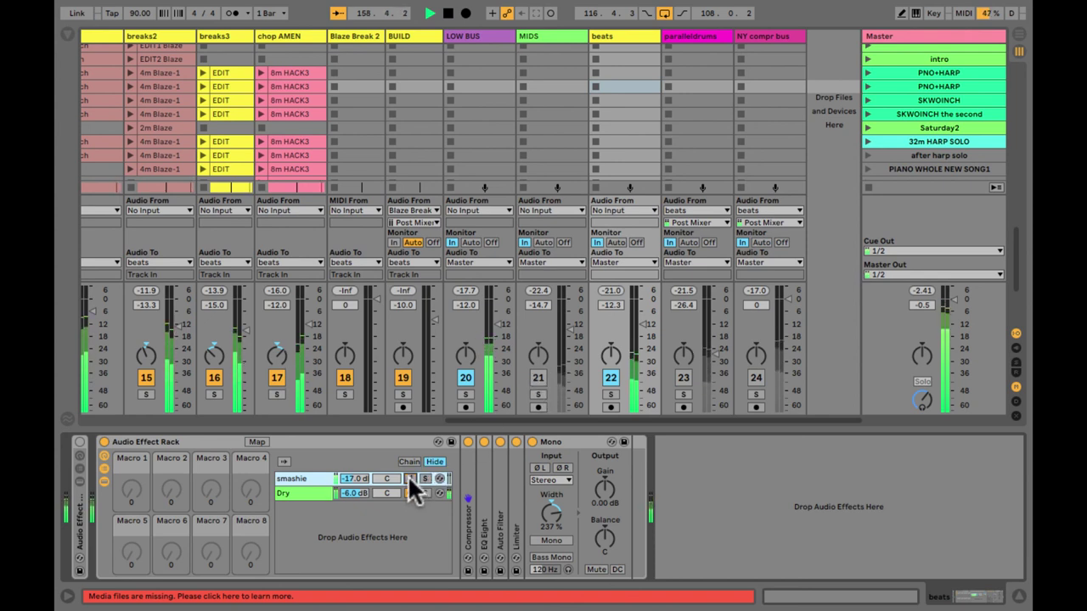
pyautogui.click(408, 478)
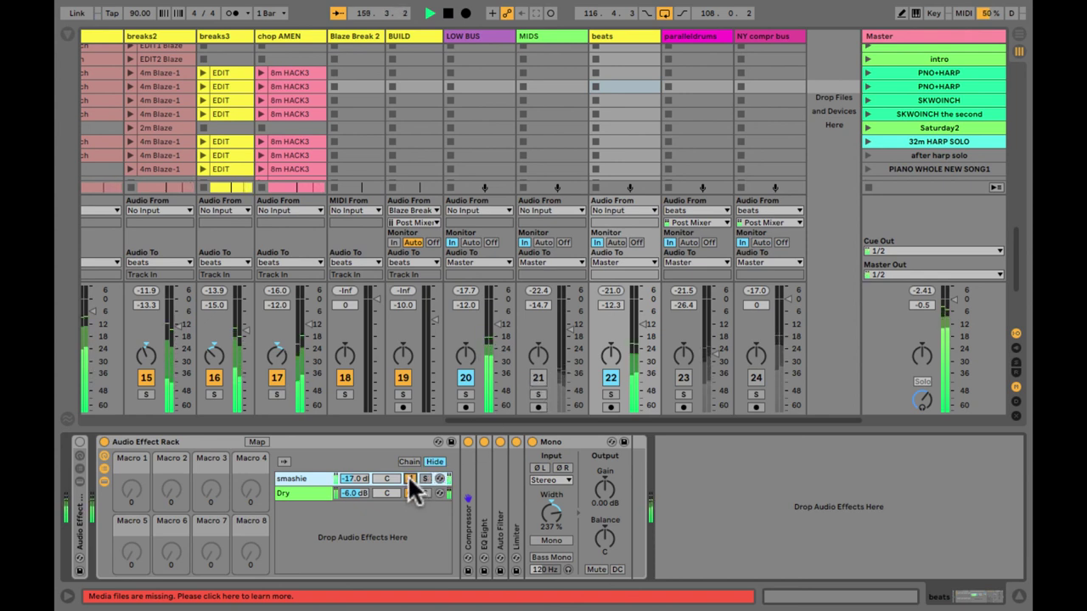
pyautogui.click(409, 478)
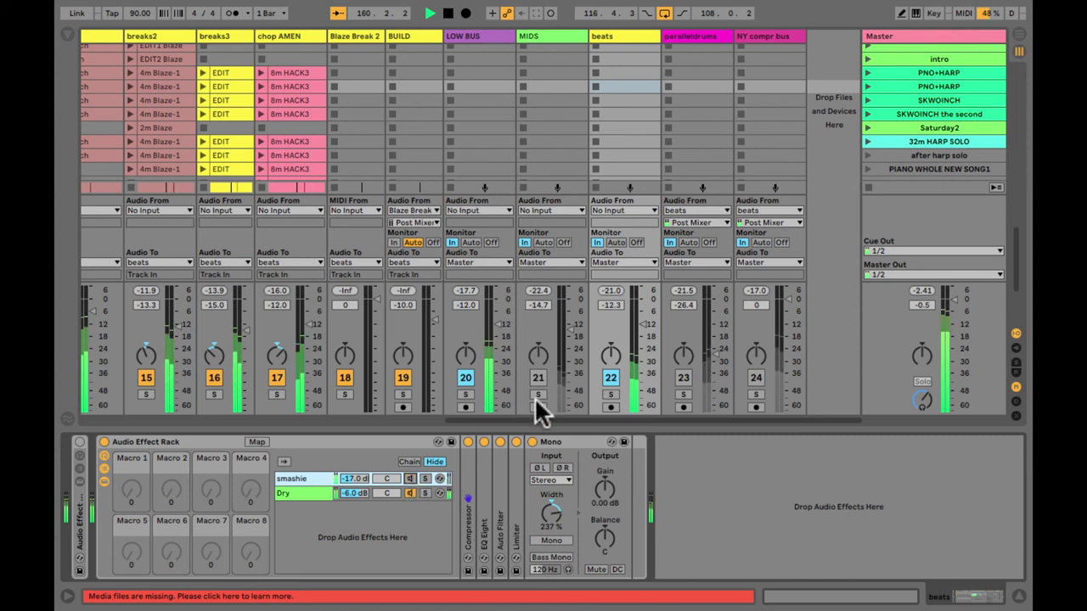
# Turn on the MIDS track, reactivate the smashie chain at -19.0 dB, and compare the mix with the chain off and on
pyautogui.click(538, 378)
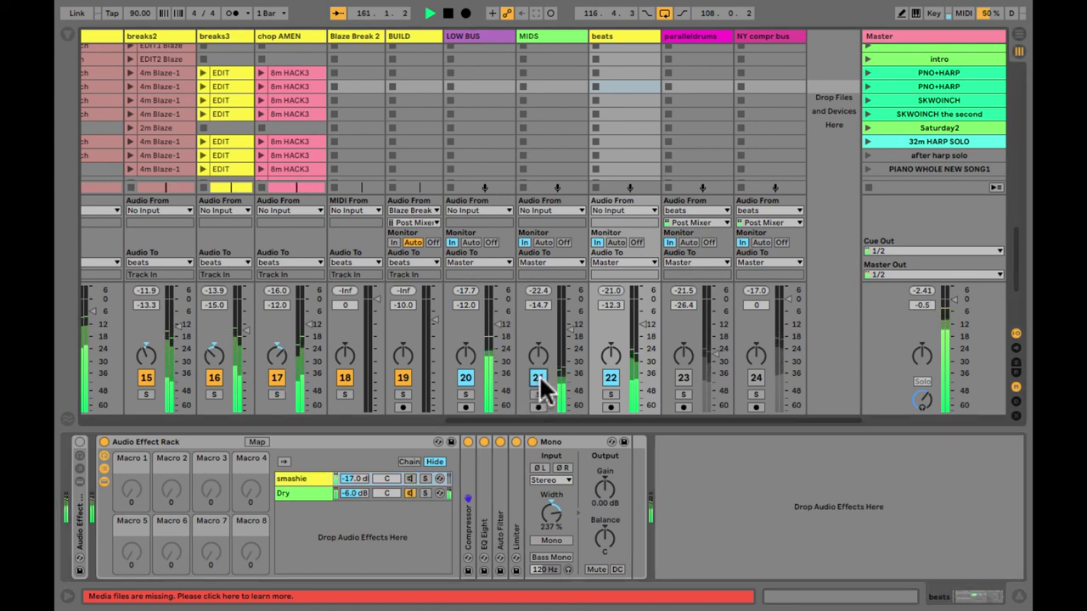
pyautogui.click(409, 478)
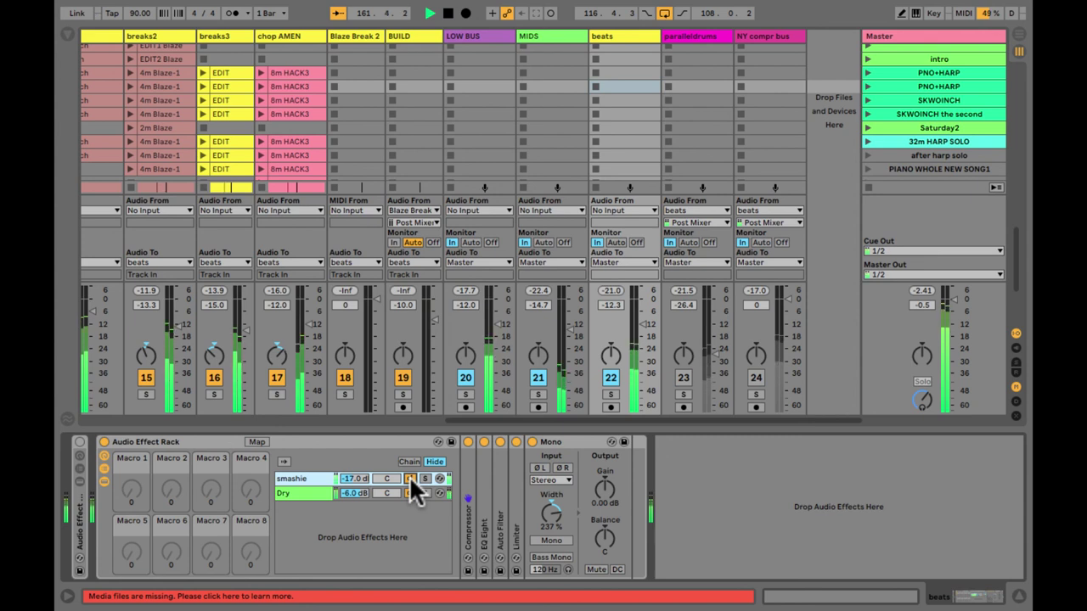
pyautogui.moveTo(348, 476); pyautogui.dragTo(348, 478)
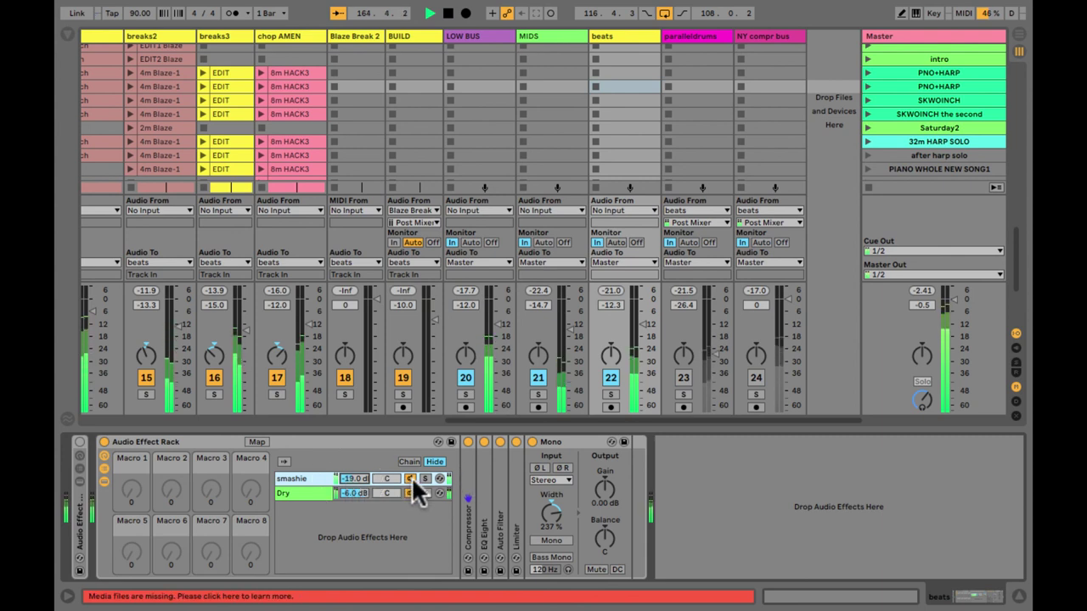
pyautogui.click(409, 479)
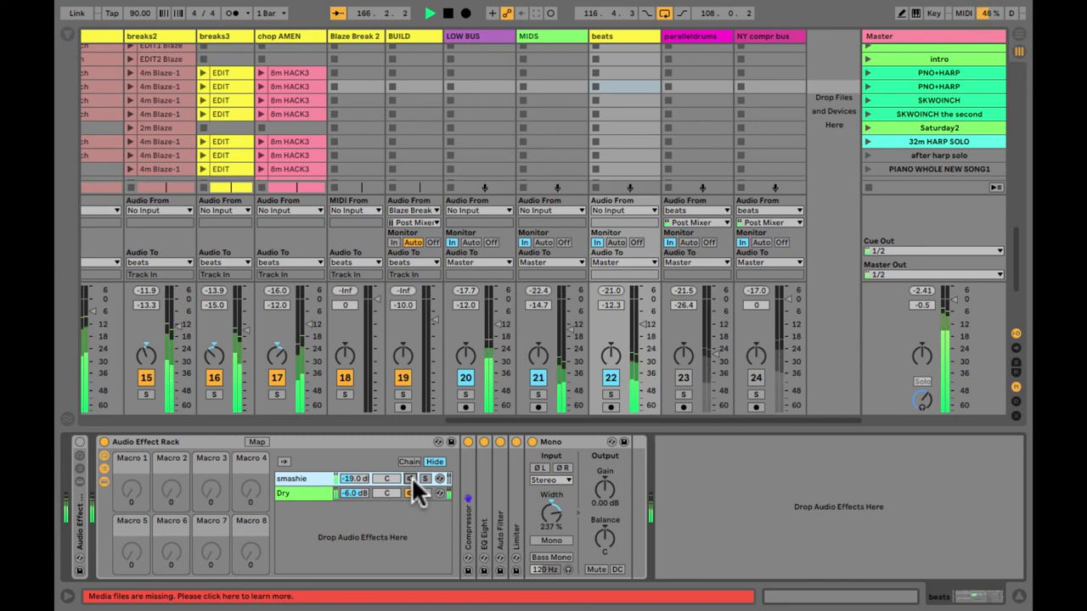
pyautogui.click(408, 479)
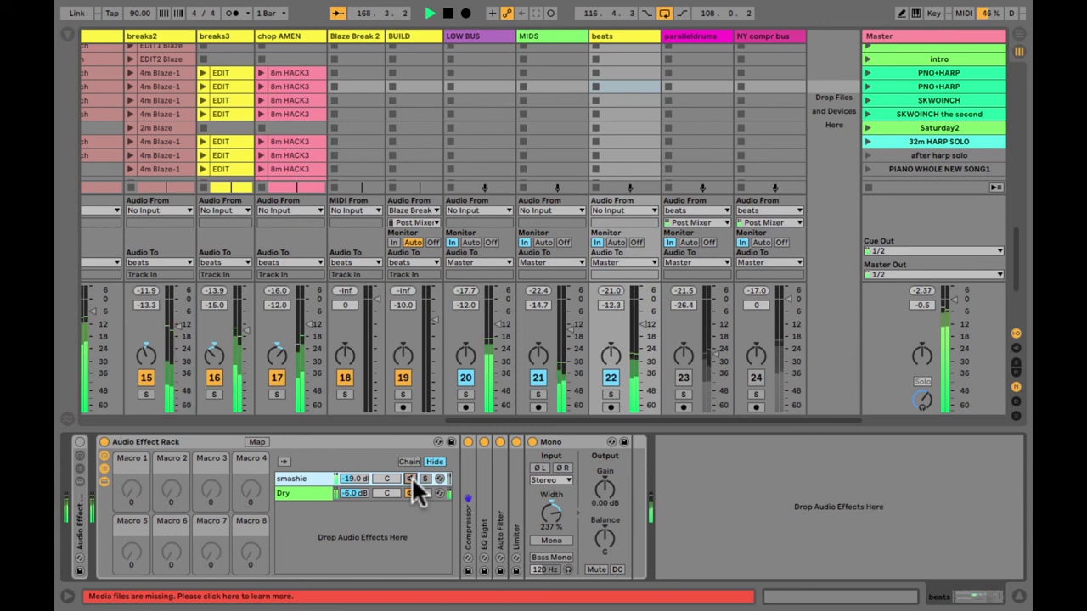
pyautogui.click(411, 476)
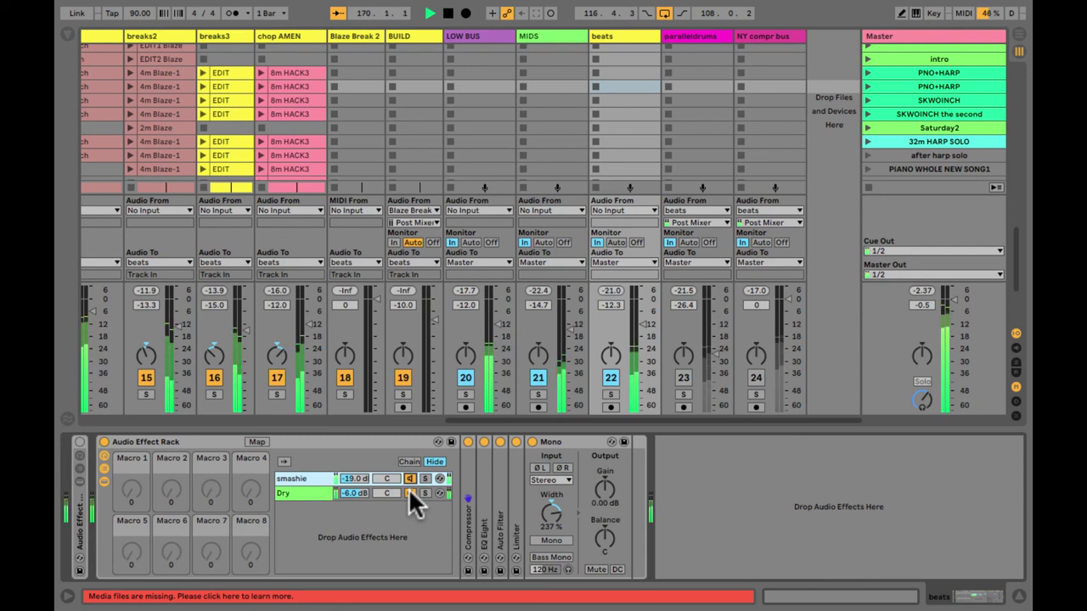
# Repeatedly switch the Dry chain off and on to compare smashie alone against the parallel blend, leaving both chains active
pyautogui.click(409, 493)
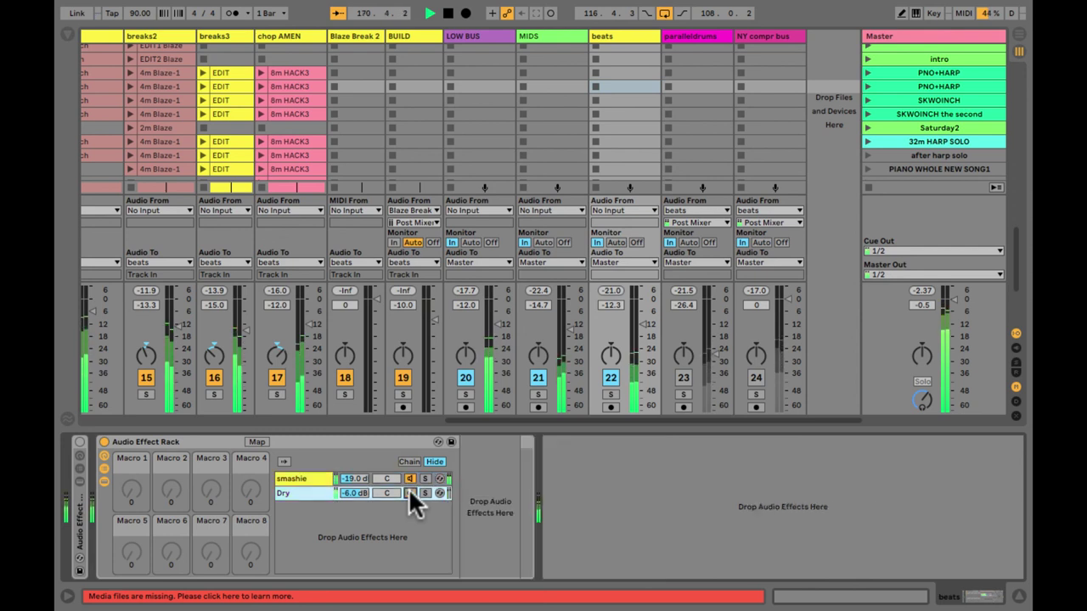
pyautogui.click(409, 492)
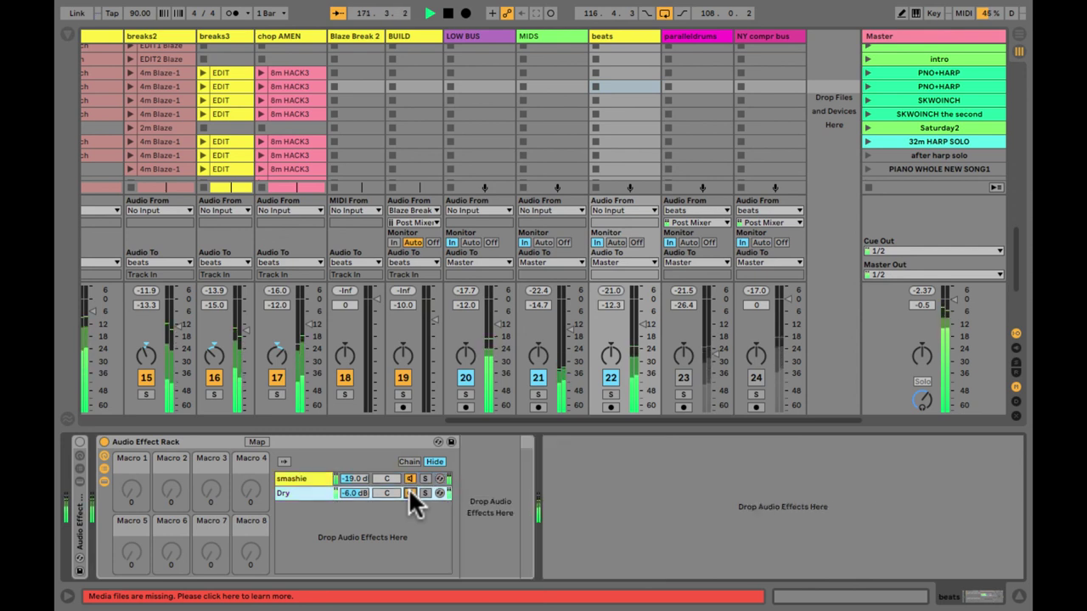
pyautogui.click(409, 493)
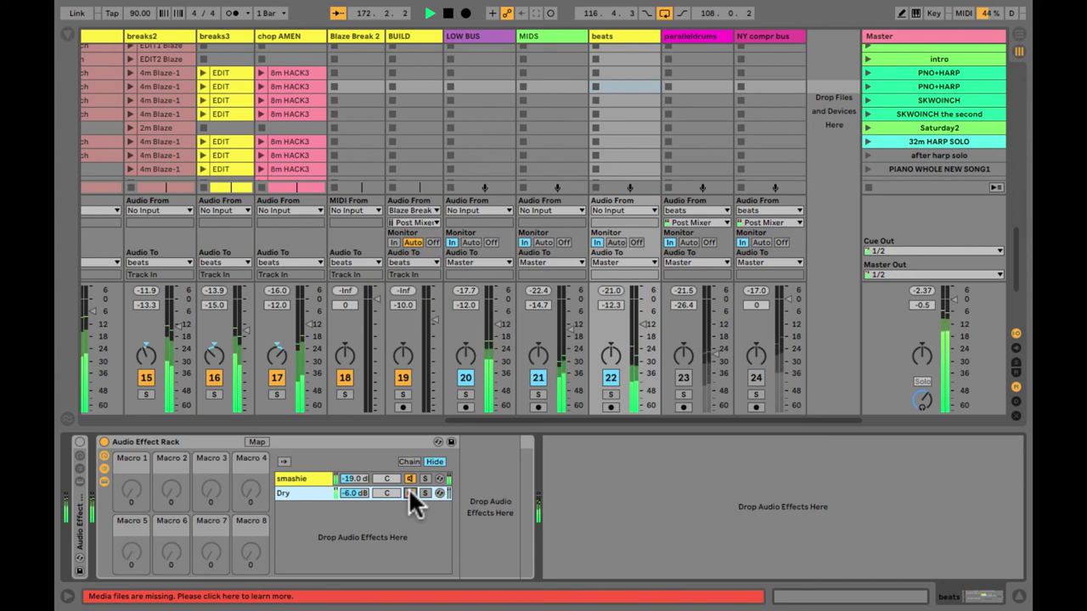
pyautogui.click(410, 493)
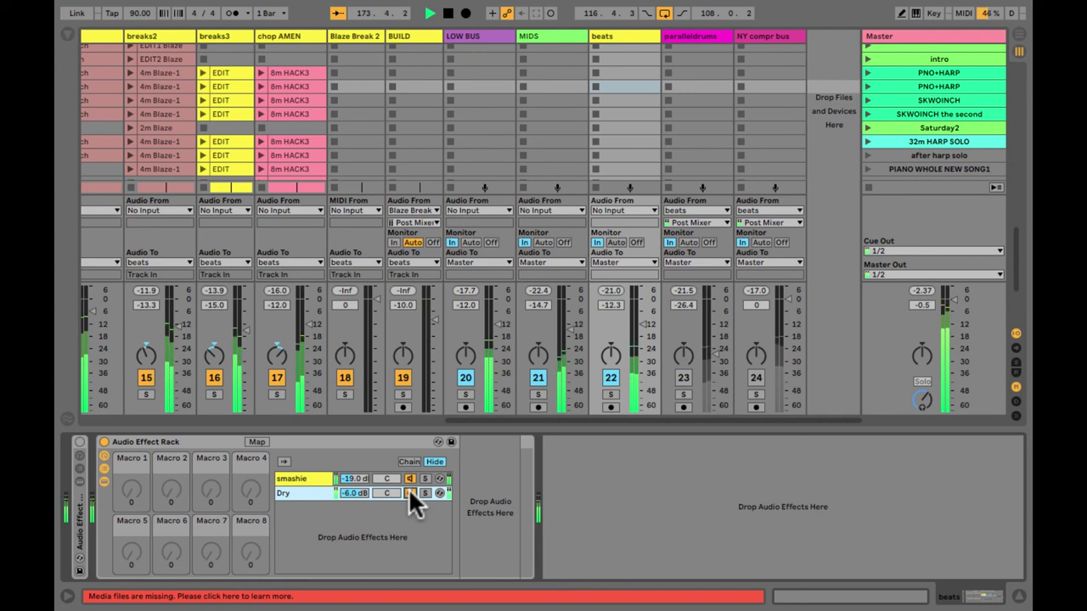
pyautogui.click(409, 492)
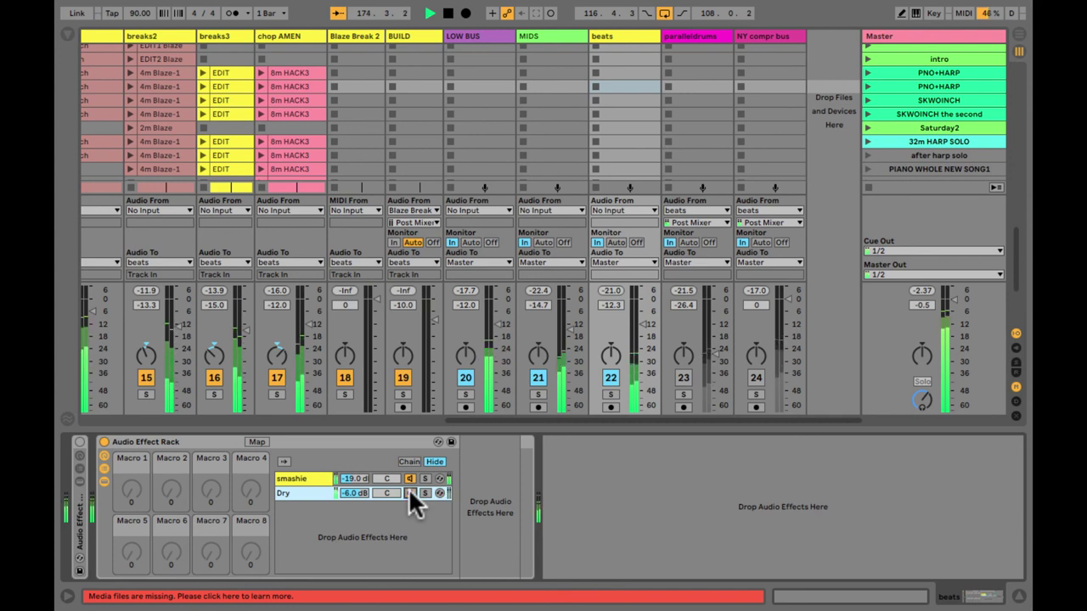
pyautogui.click(409, 493)
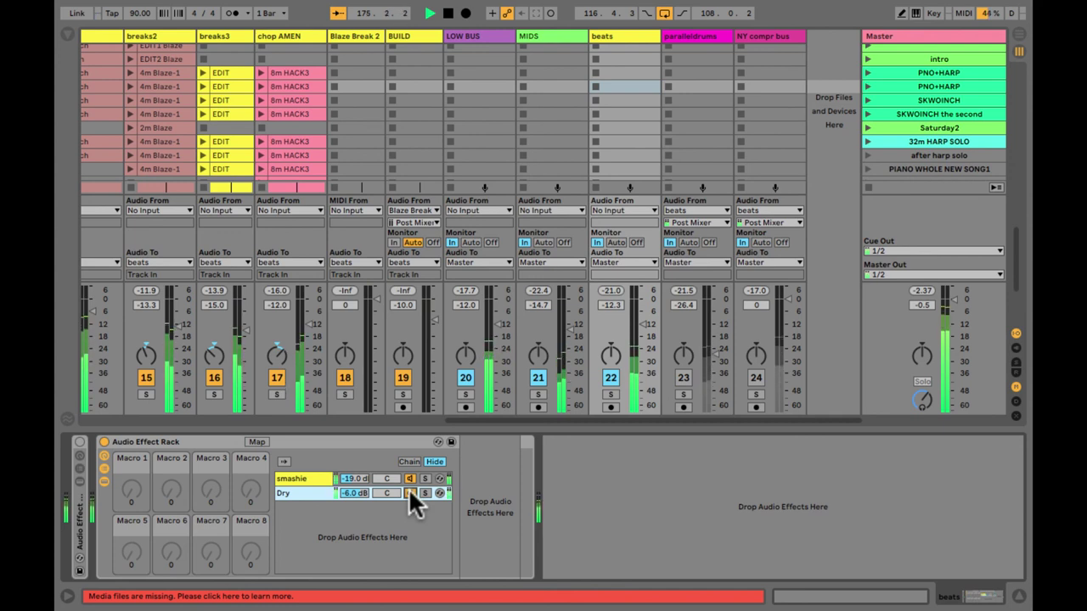
pyautogui.click(409, 492)
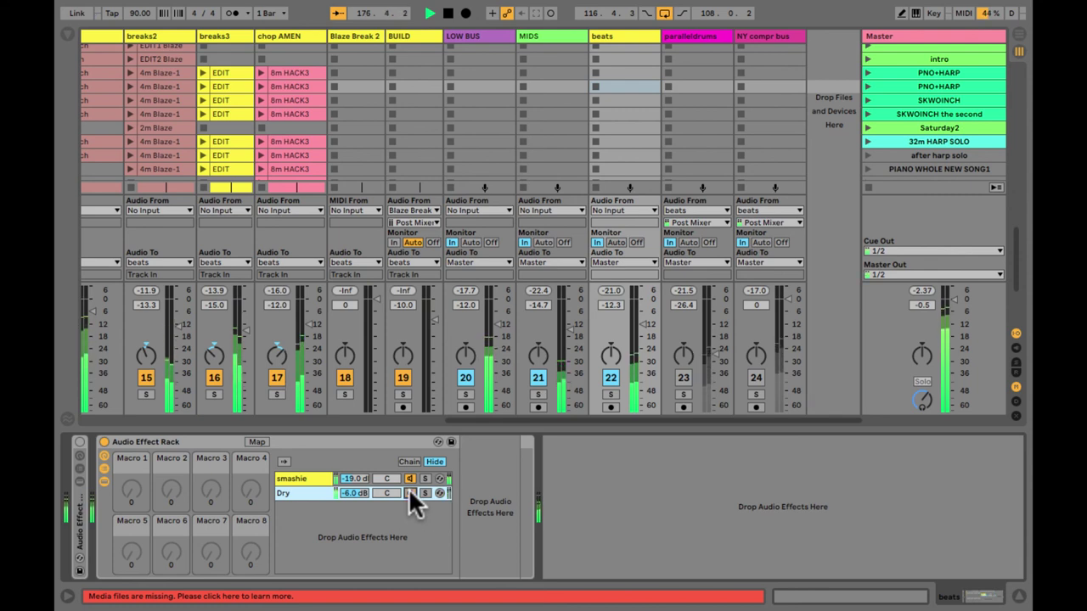
pyautogui.click(409, 492)
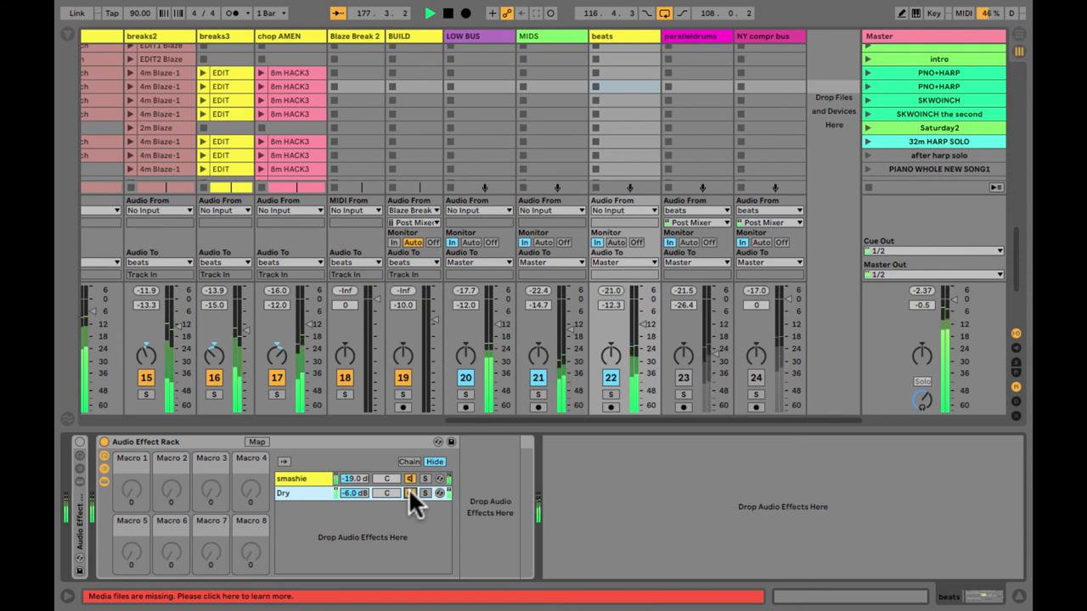
# Add a Delay after the Utility in the smashie chain and set its Dry/Wet to 0.0%
pyautogui.click(410, 486)
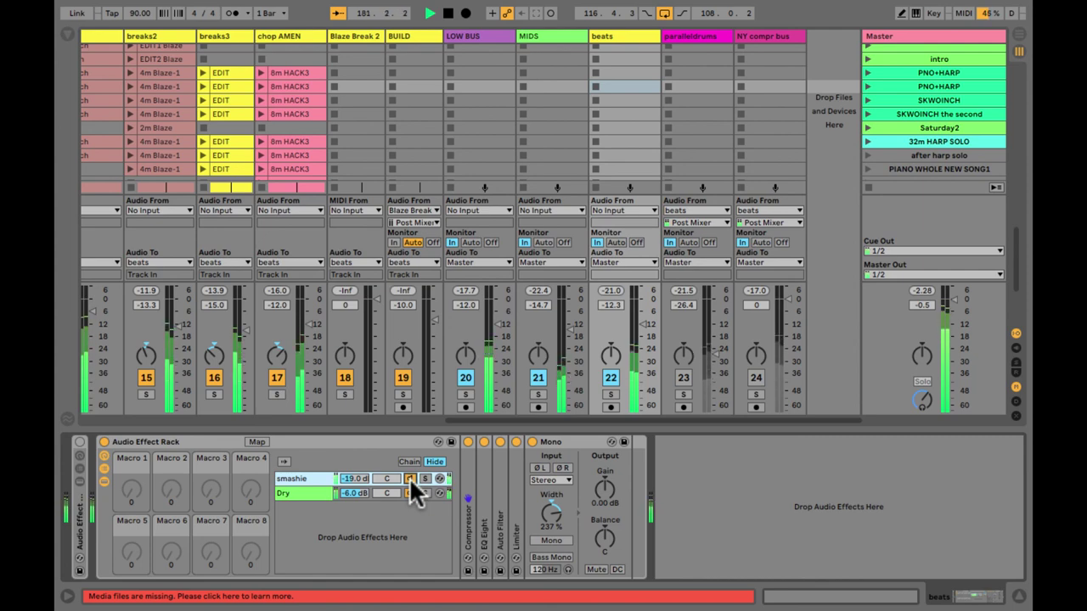
pyautogui.press('super+alt+b')
pyautogui.scroll(7, 189, 184)
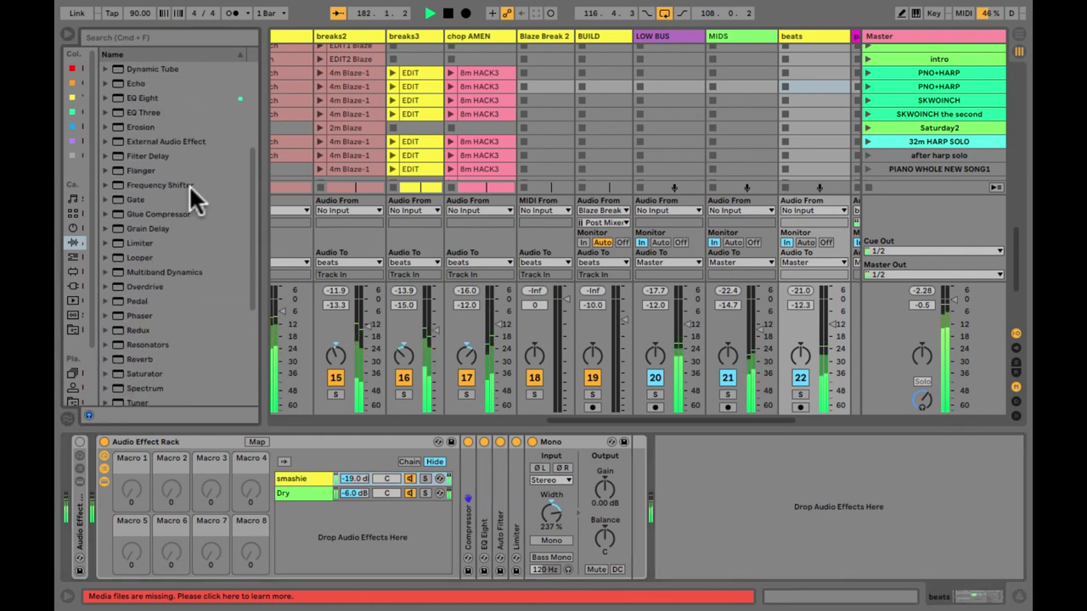
pyautogui.scroll(3, 113, 221)
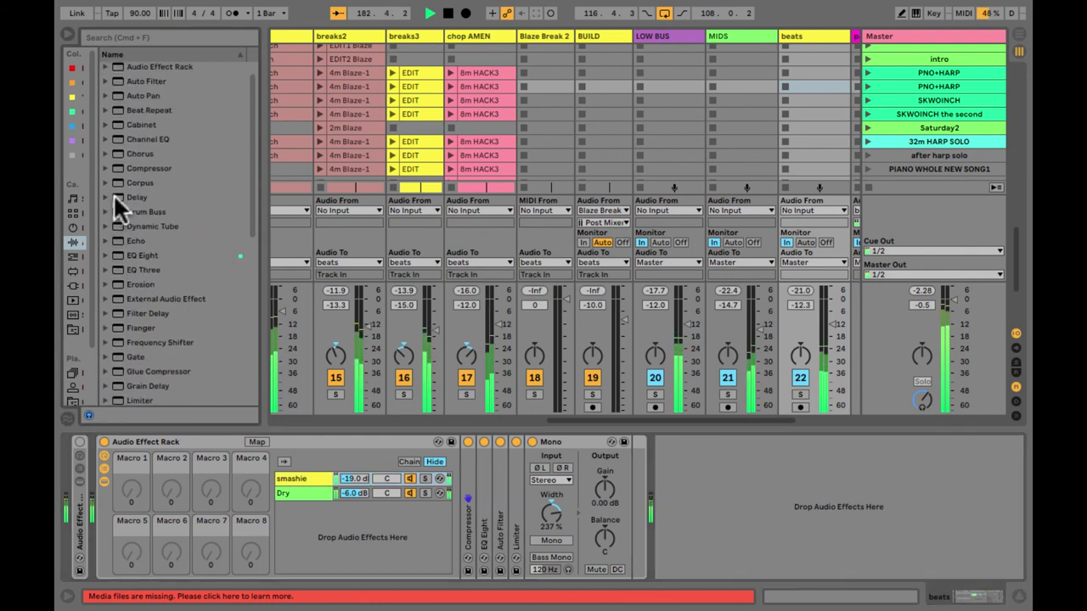
pyautogui.moveTo(113, 195); pyautogui.dragTo(613, 485)
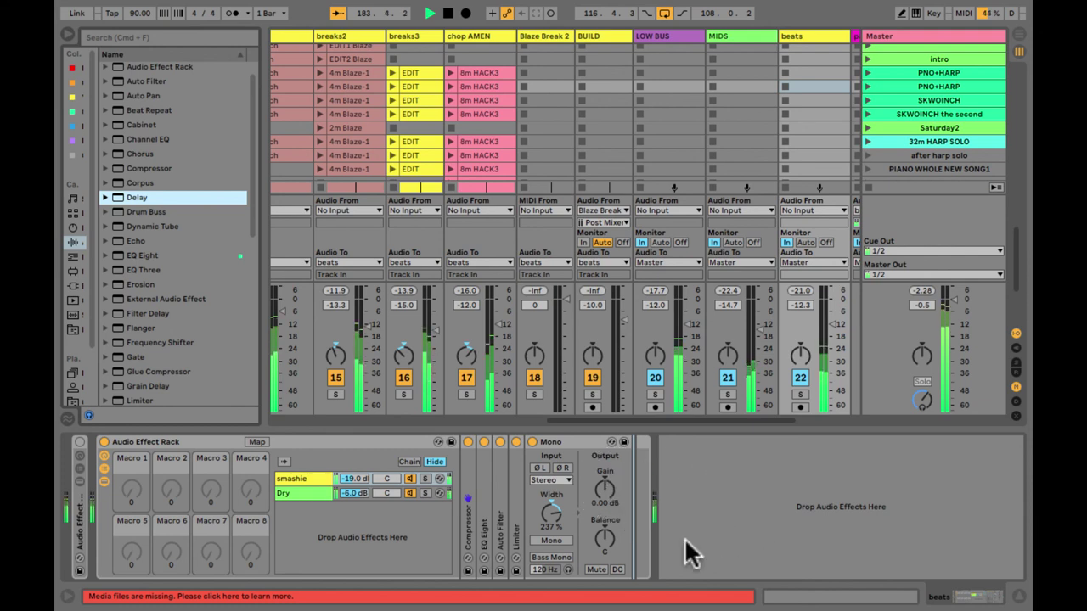
pyautogui.moveTo(891, 567); pyautogui.dragTo(891, 595)
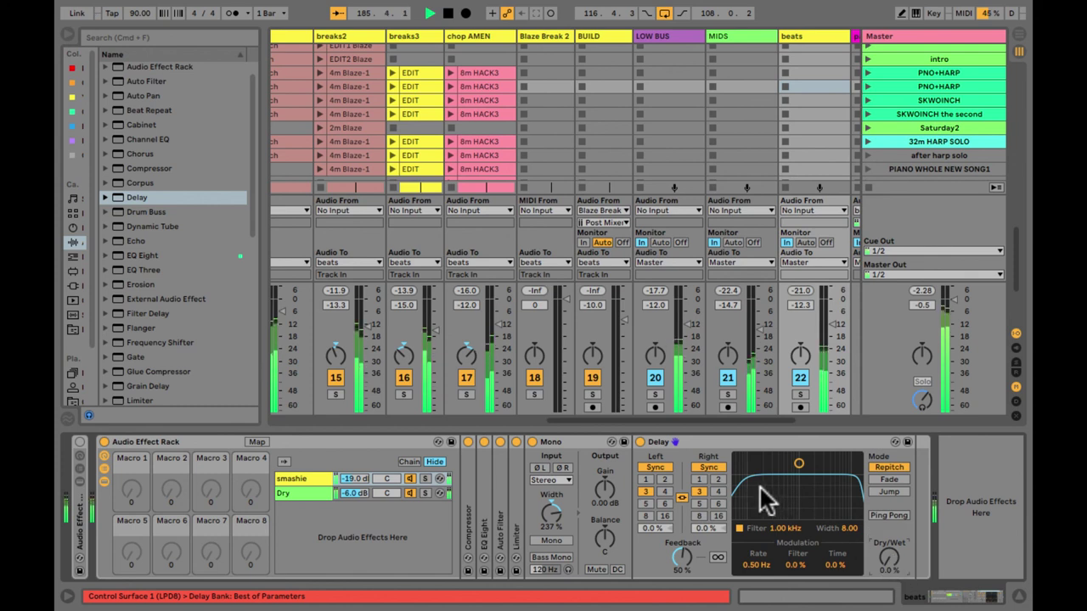
# Turn off the Delay's filter, switch both channels from Sync to Time, and raise Dry/Wet to 47%
pyautogui.click(739, 529)
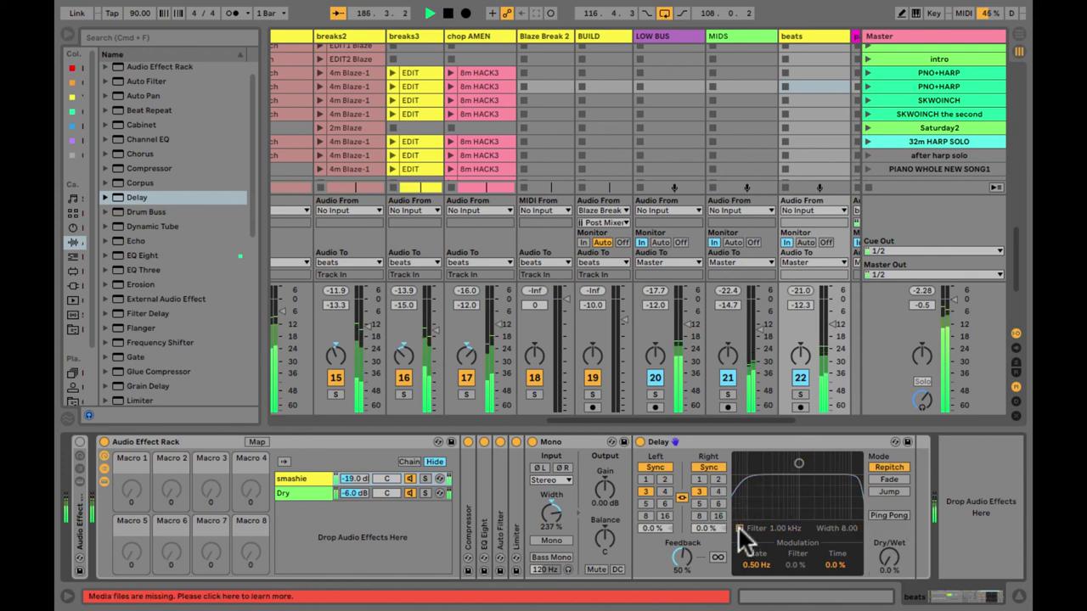
pyautogui.click(654, 468)
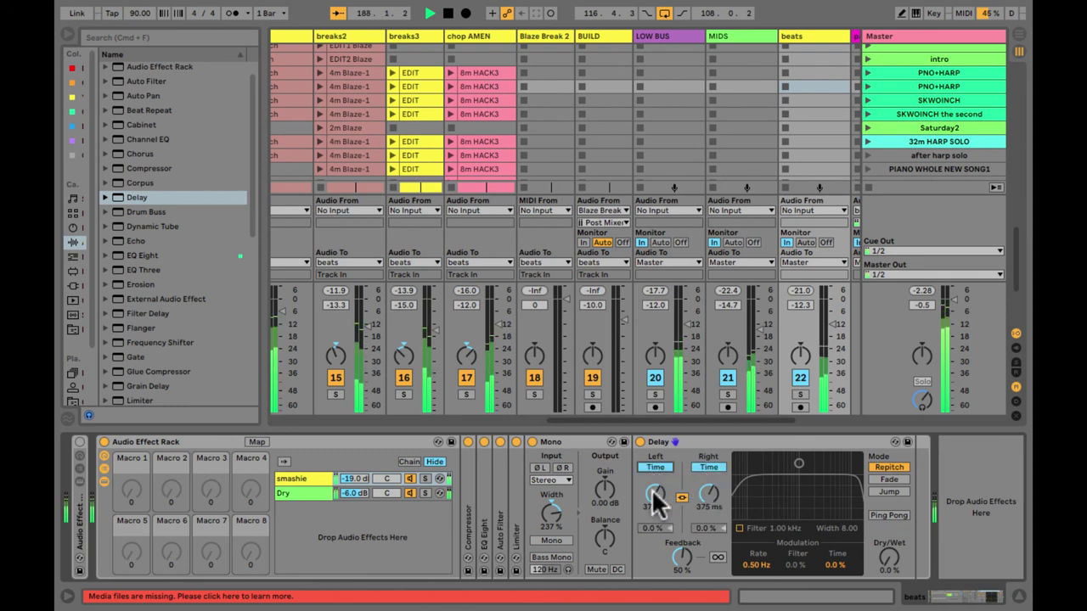
pyautogui.moveTo(655, 498); pyautogui.dragTo(654, 502)
pyautogui.moveTo(898, 574); pyautogui.dragTo(898, 574)
# Set the Delay's time to 146 ms on both channels, its feedback to 9.0% and its Dry/Wet to 24%
pyautogui.moveTo(651, 504); pyautogui.dragTo(648, 495)
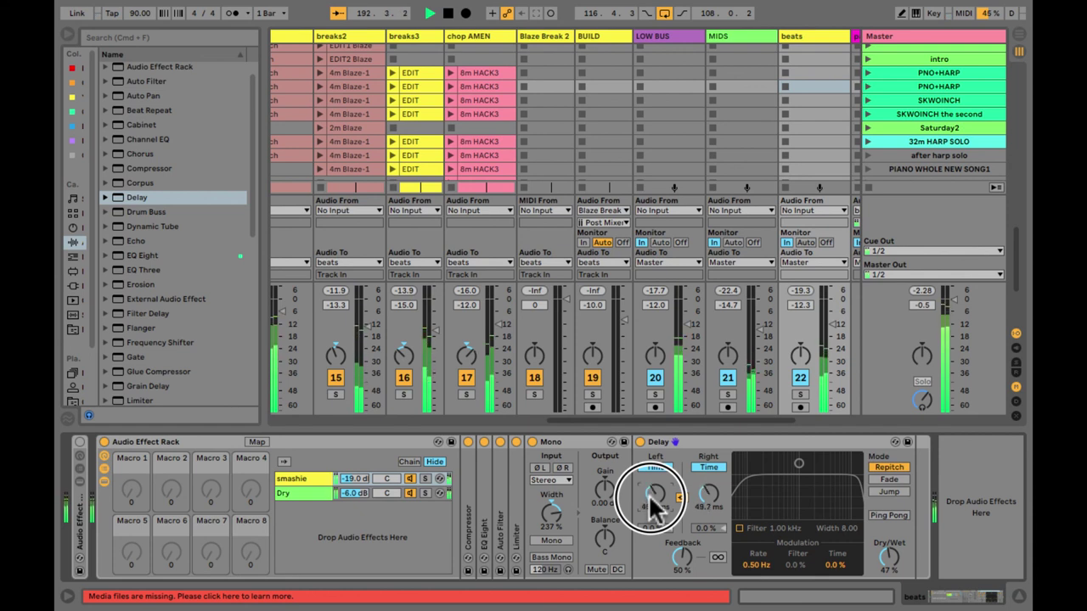
pyautogui.moveTo(651, 505); pyautogui.dragTo(654, 506)
pyautogui.moveTo(687, 569); pyautogui.dragTo(683, 569)
pyautogui.moveTo(654, 493); pyautogui.dragTo(654, 492)
pyautogui.moveTo(680, 552); pyautogui.dragTo(684, 567)
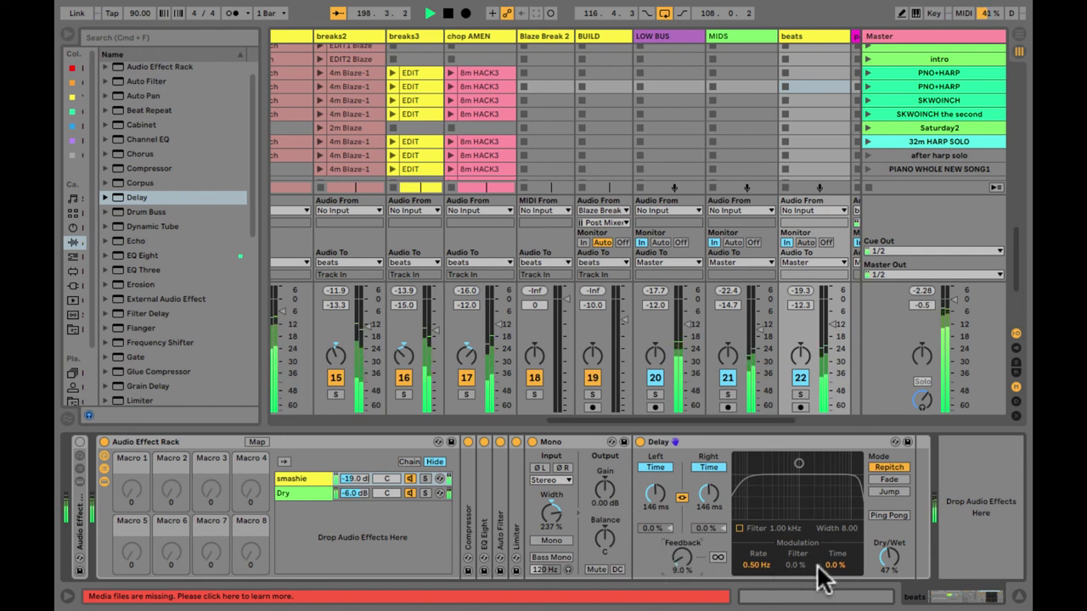
pyautogui.moveTo(889, 562); pyautogui.dragTo(890, 564)
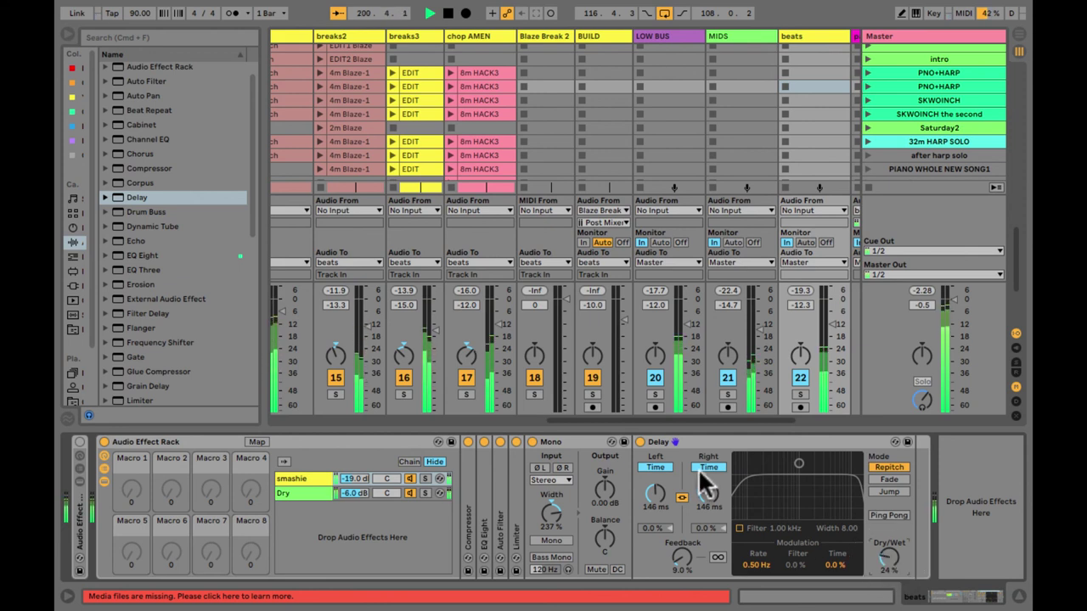
# Move the Delay ahead of the Compressor in the smashie chain and vary its Dry/Wet, leaving it at 24%
pyautogui.click(696, 441)
pyautogui.moveTo(696, 442)
pyautogui.mouseDown()
pyautogui.moveTo(491, 488)
pyautogui.moveTo(477, 515)
pyautogui.moveTo(461, 480)
pyautogui.mouseUp()
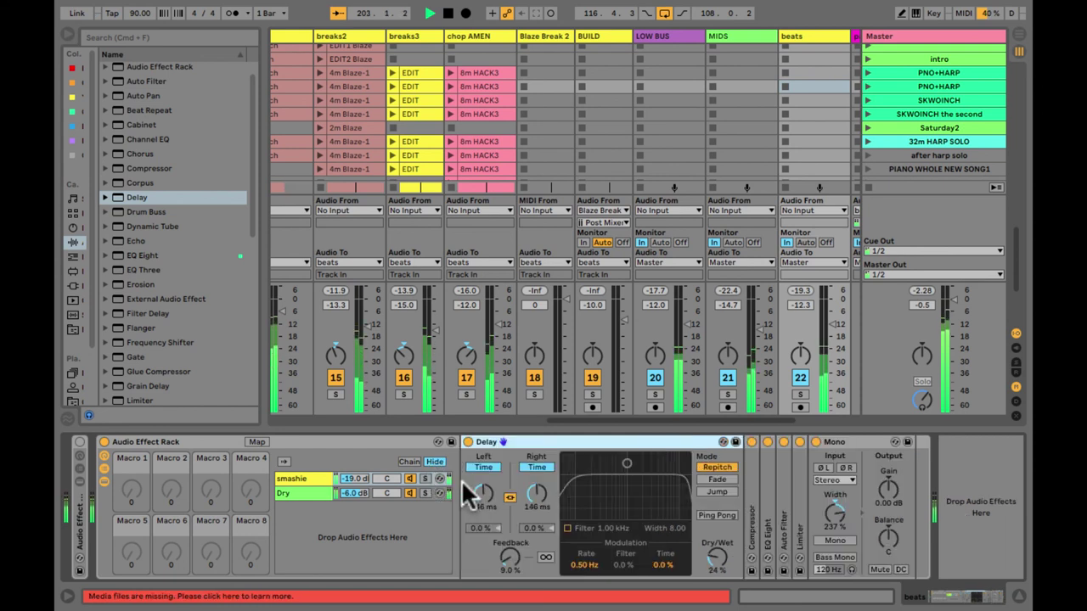
pyautogui.click(711, 572)
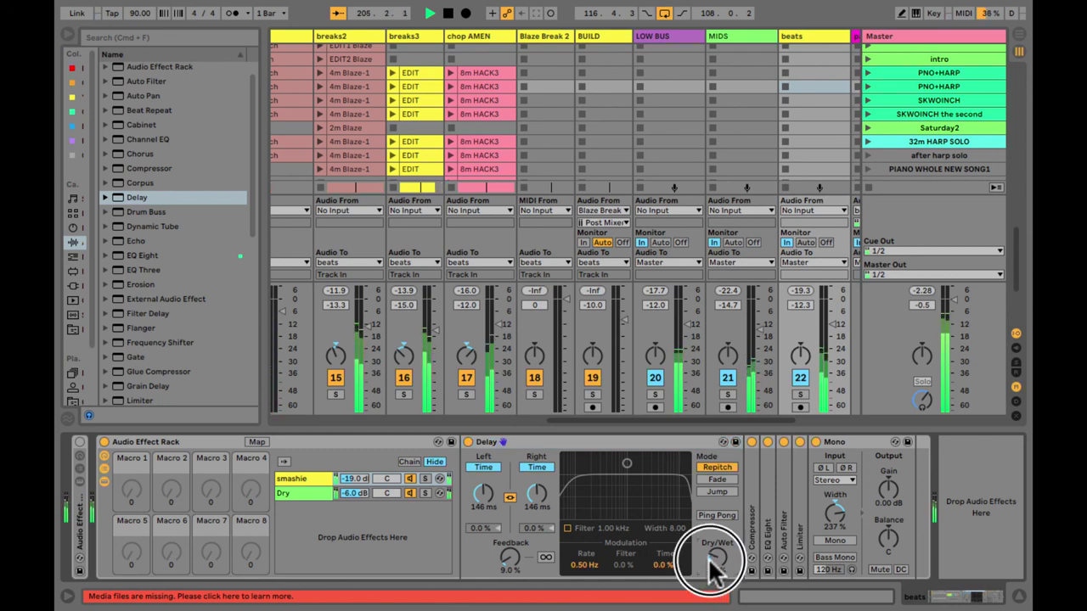
pyautogui.moveTo(711, 572); pyautogui.dragTo(711, 571)
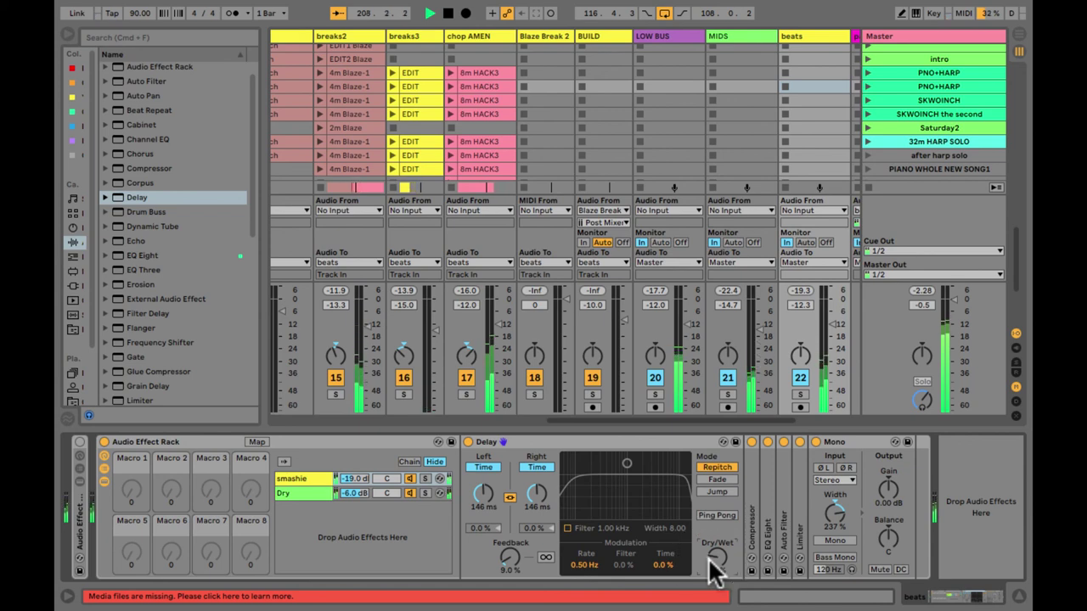
# Restart playback from bar 161 in the Arrangement View and return to the Session View
pyautogui.press('Tab')
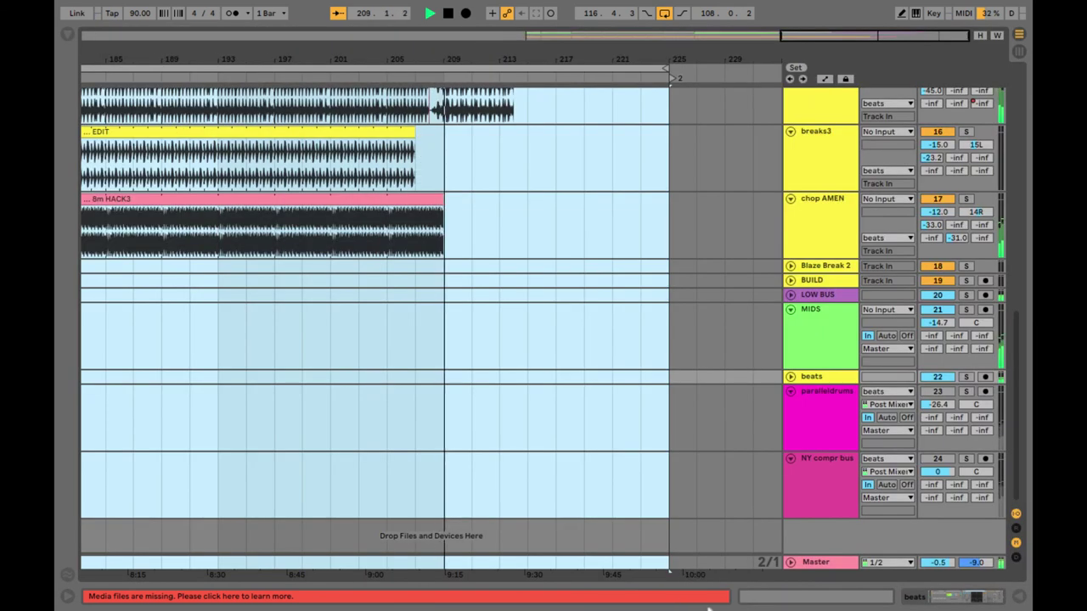
pyautogui.moveTo(503, 59); pyautogui.dragTo(502, 53)
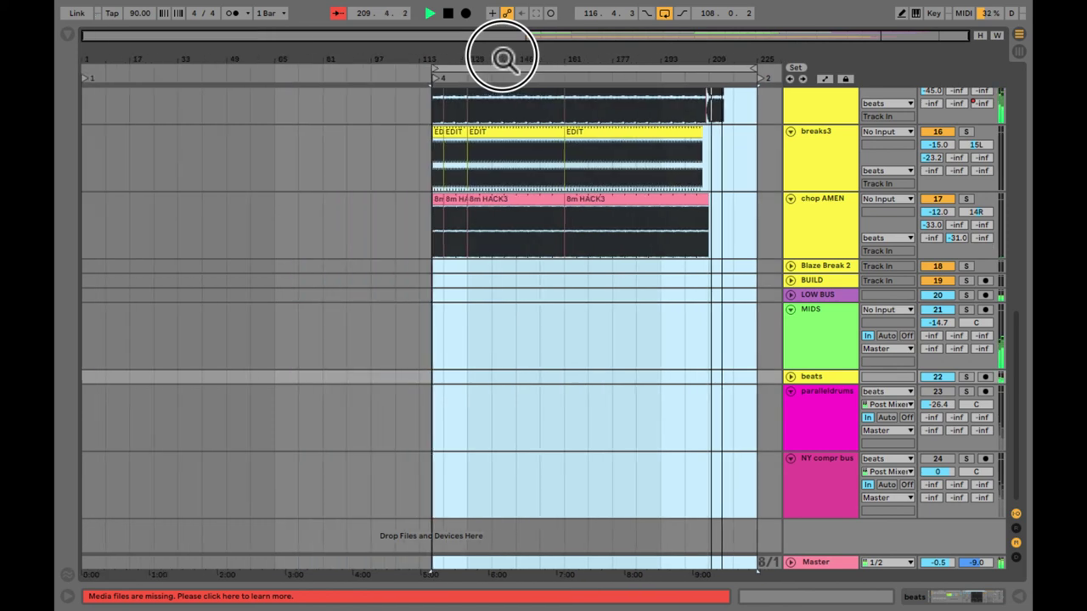
pyautogui.moveTo(629, 54); pyautogui.dragTo(628, 54)
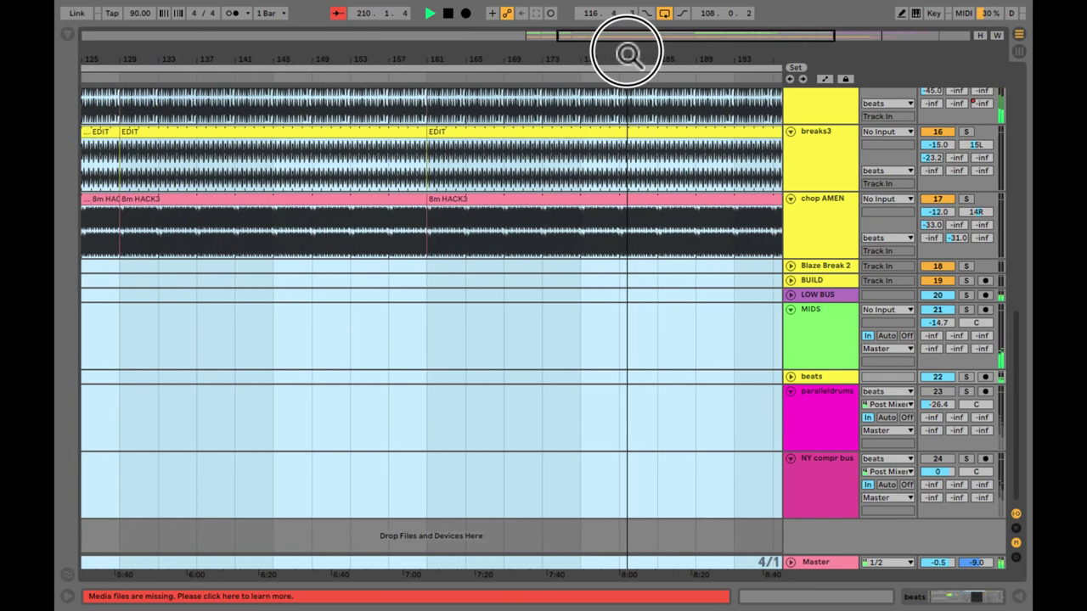
pyautogui.click(425, 78)
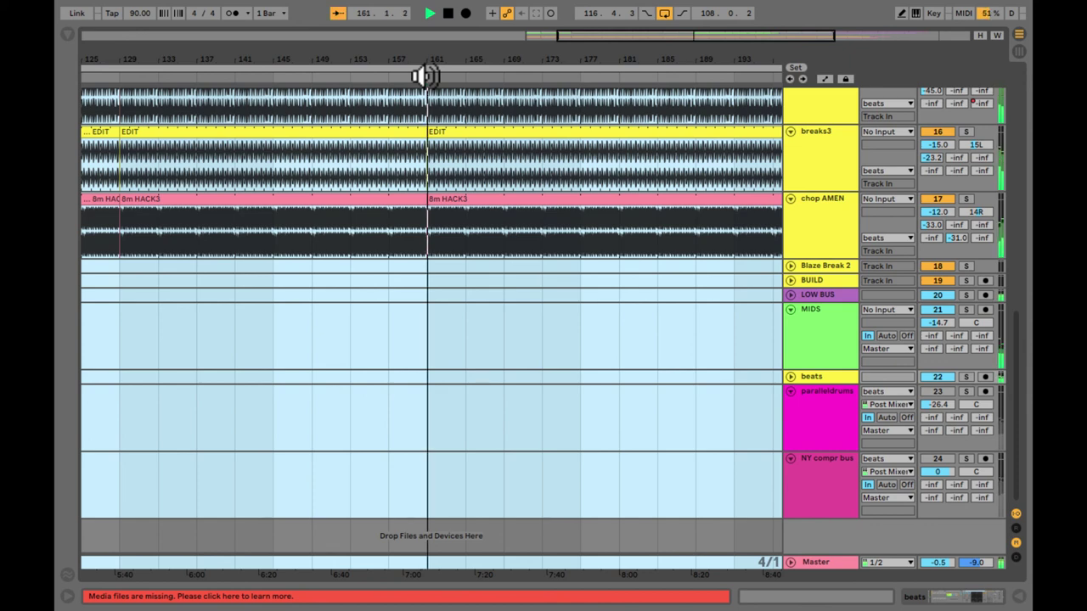
pyautogui.press('Tab')
pyautogui.hotkey('ctrl', 'alt', 'b')
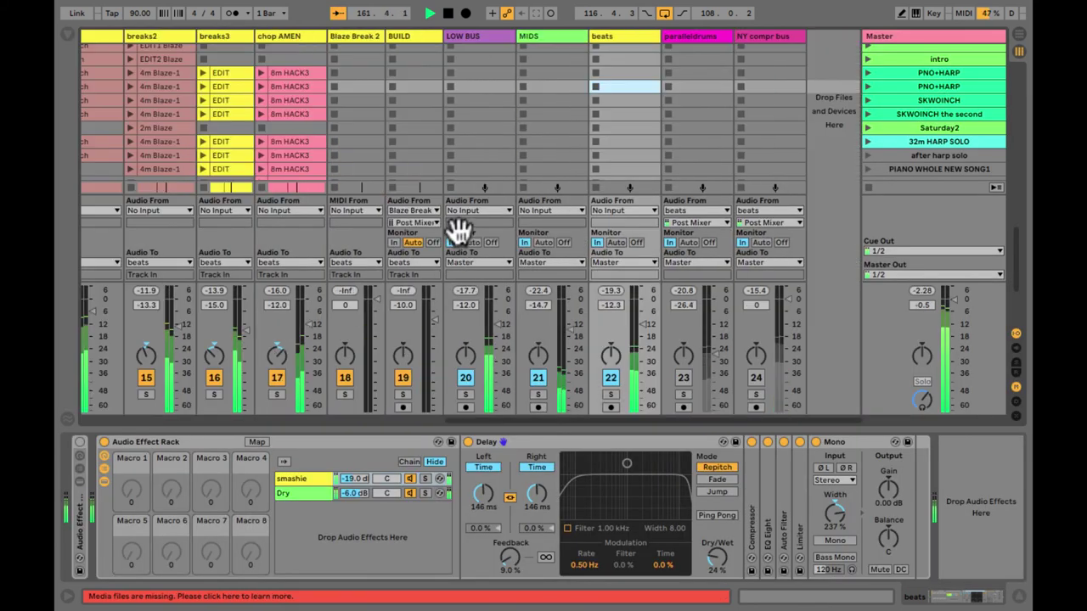
# Solo the beats track and audition the Delay at 0.0% Dry/Wet before raising it to 60%
pyautogui.click(624, 115)
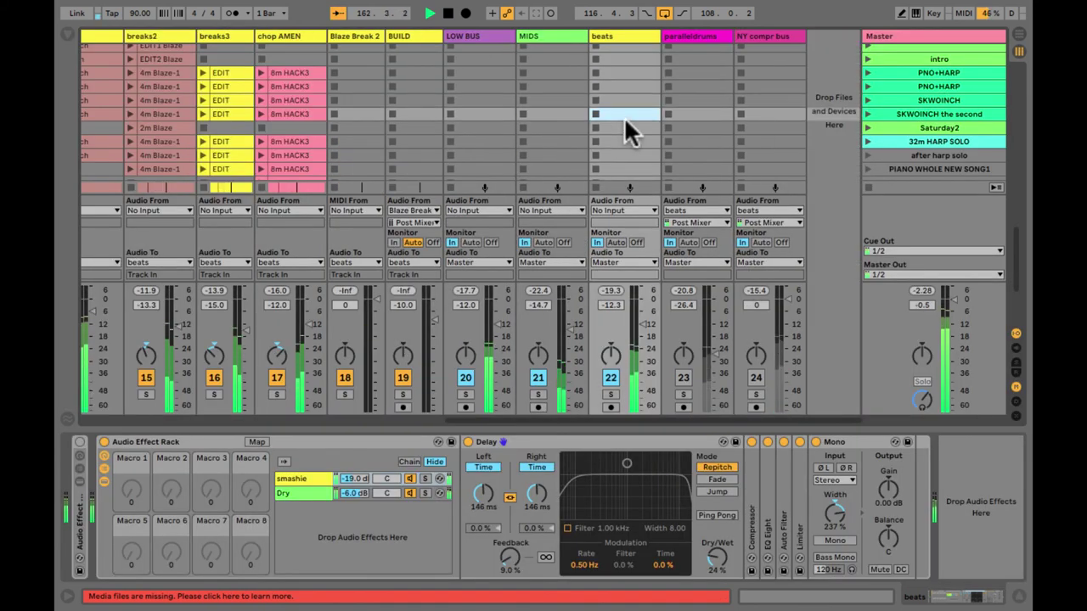
pyautogui.click(536, 449)
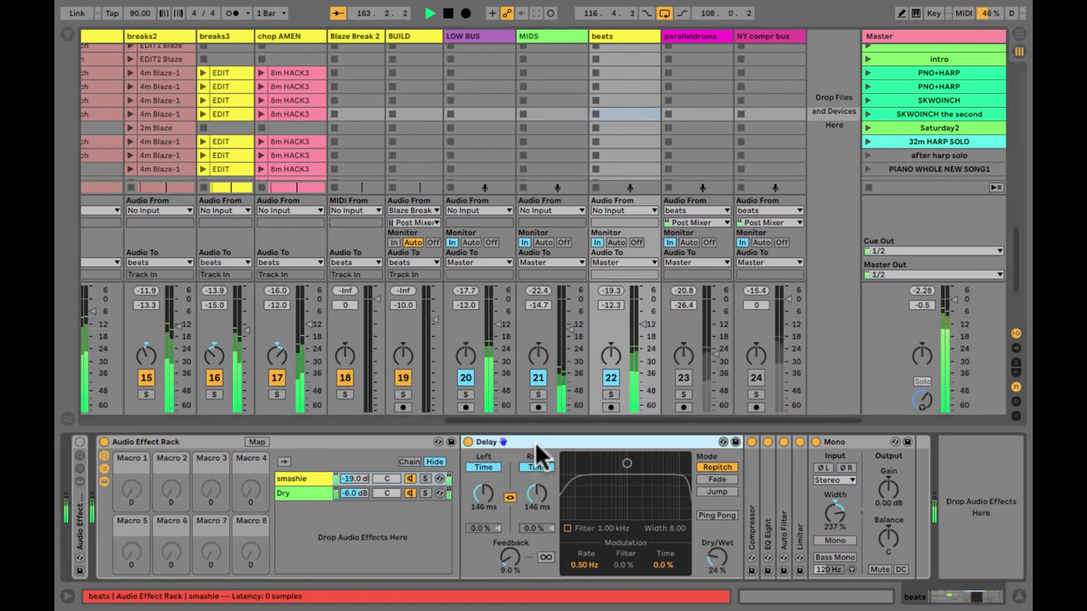
pyautogui.click(610, 395)
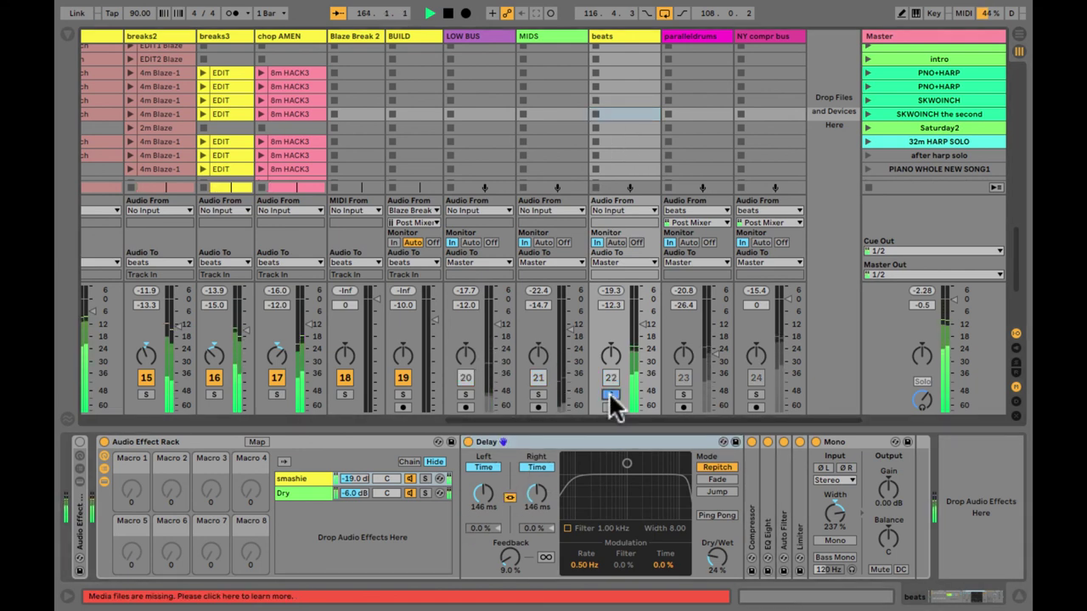
pyautogui.moveTo(717, 560); pyautogui.dragTo(717, 594)
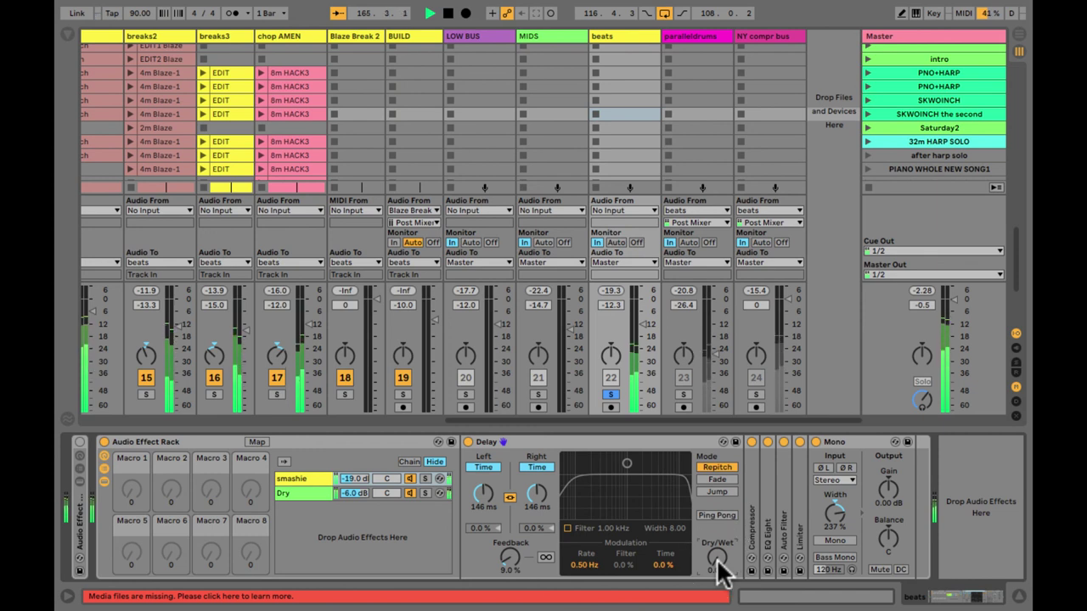
pyautogui.moveTo(719, 560); pyautogui.dragTo(719, 556)
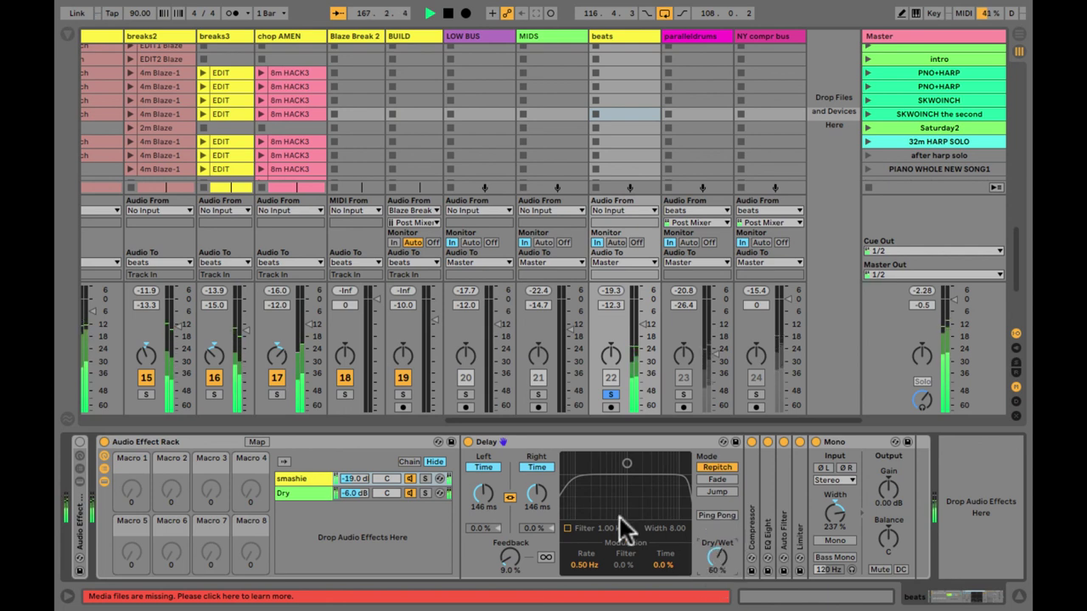
# Lower the Delay's feedback to 4.5% and settle its Dry/Wet at 30%
pyautogui.click(540, 493)
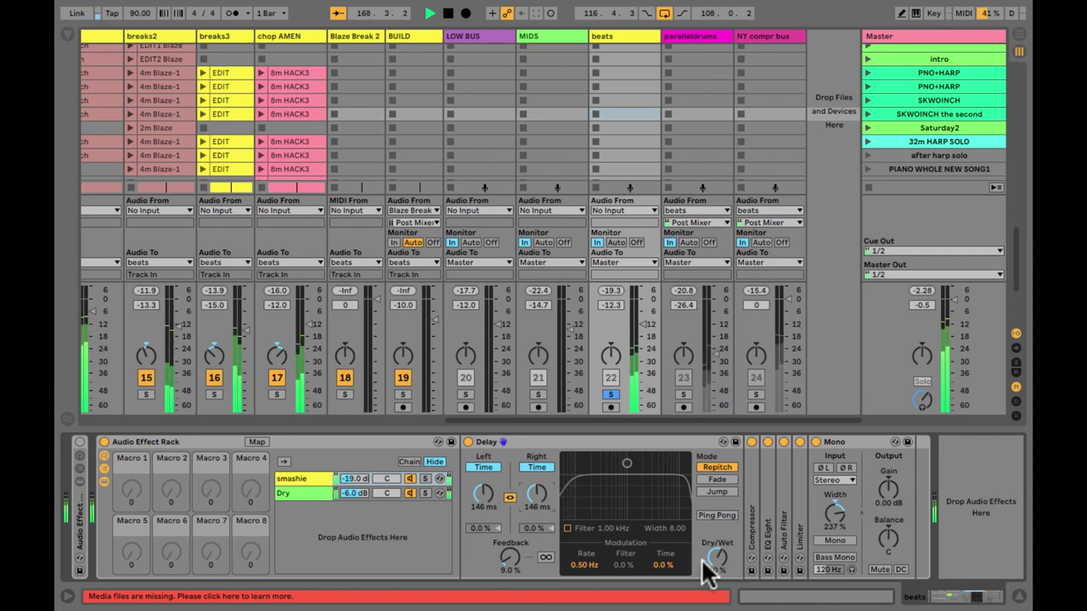
pyautogui.click(507, 564)
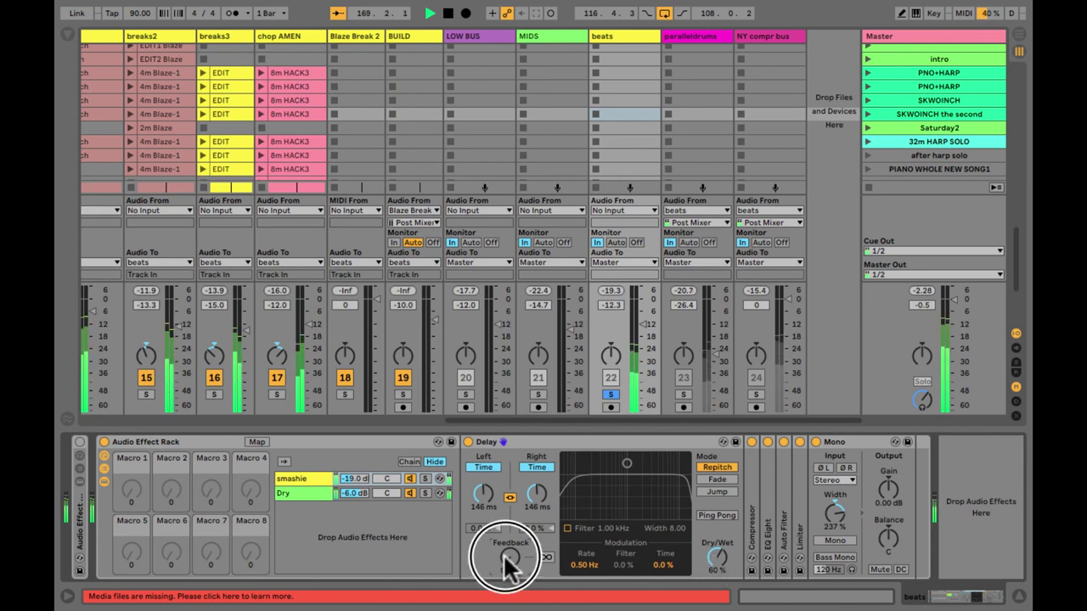
pyautogui.moveTo(507, 564); pyautogui.dragTo(508, 565)
pyautogui.moveTo(713, 563); pyautogui.dragTo(716, 566)
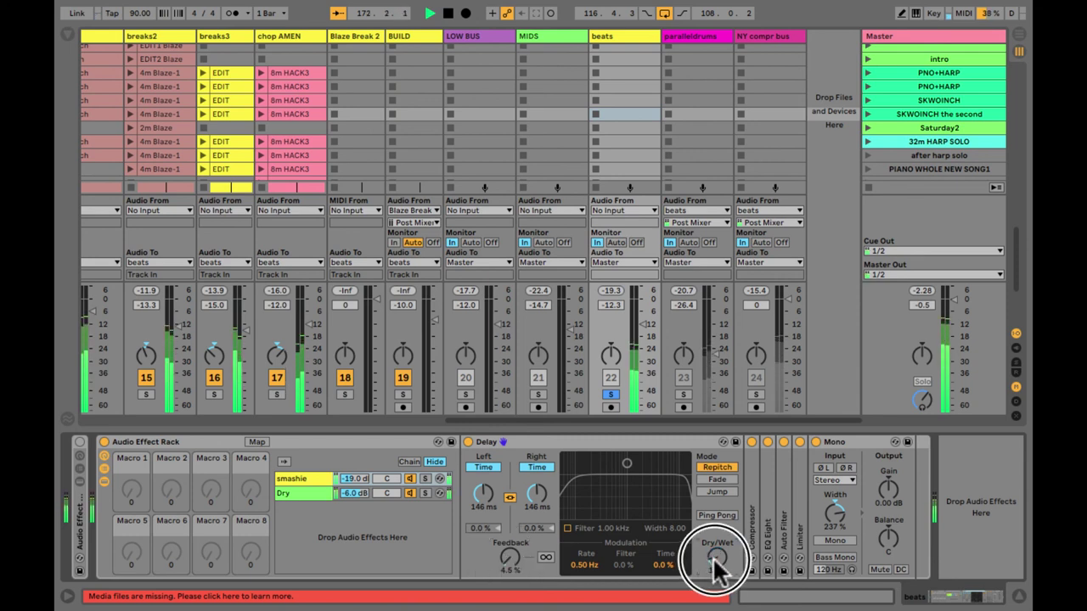
pyautogui.moveTo(713, 558); pyautogui.dragTo(715, 554)
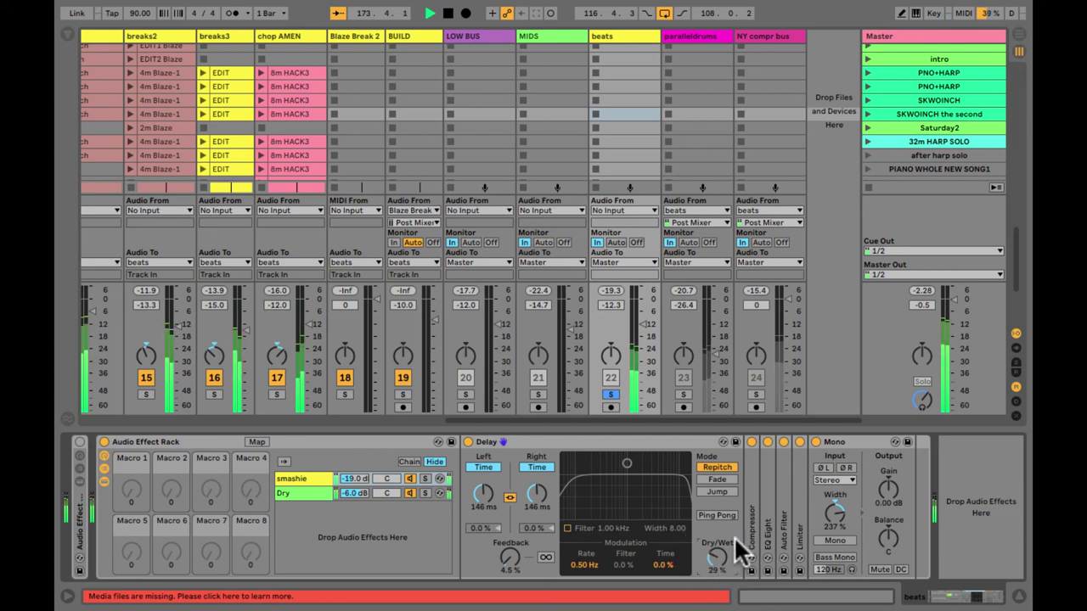
pyautogui.click(753, 511)
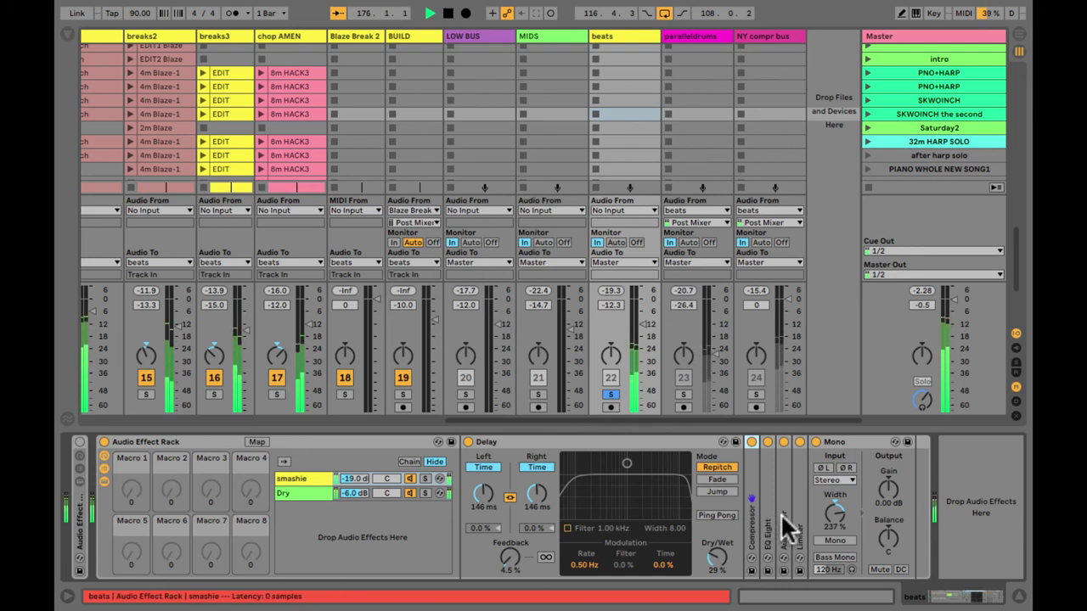
pyautogui.click(781, 513)
pyautogui.click(716, 553)
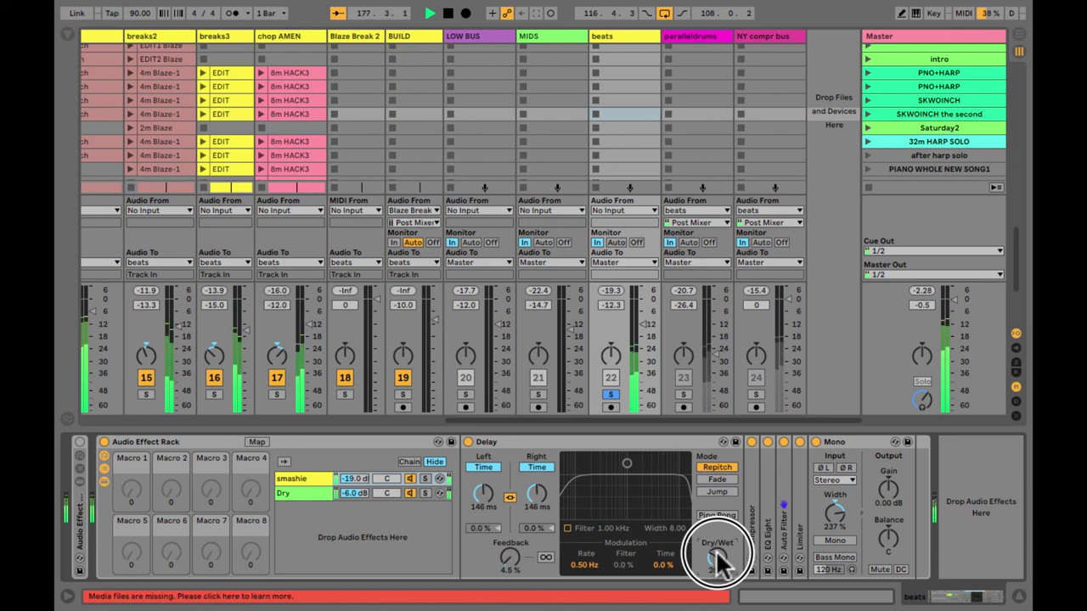
# Enable the Delay's filter at 1.55 kHz with a width of 3.07, and unsolo the beats track
pyautogui.click(566, 529)
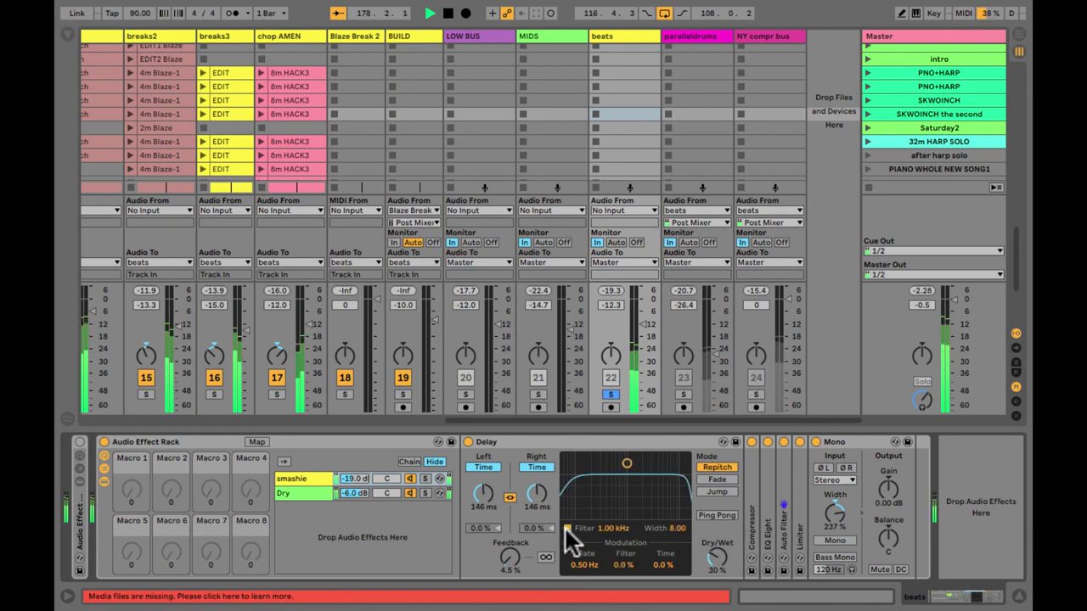
pyautogui.moveTo(619, 466); pyautogui.dragTo(634, 493)
pyautogui.click(611, 395)
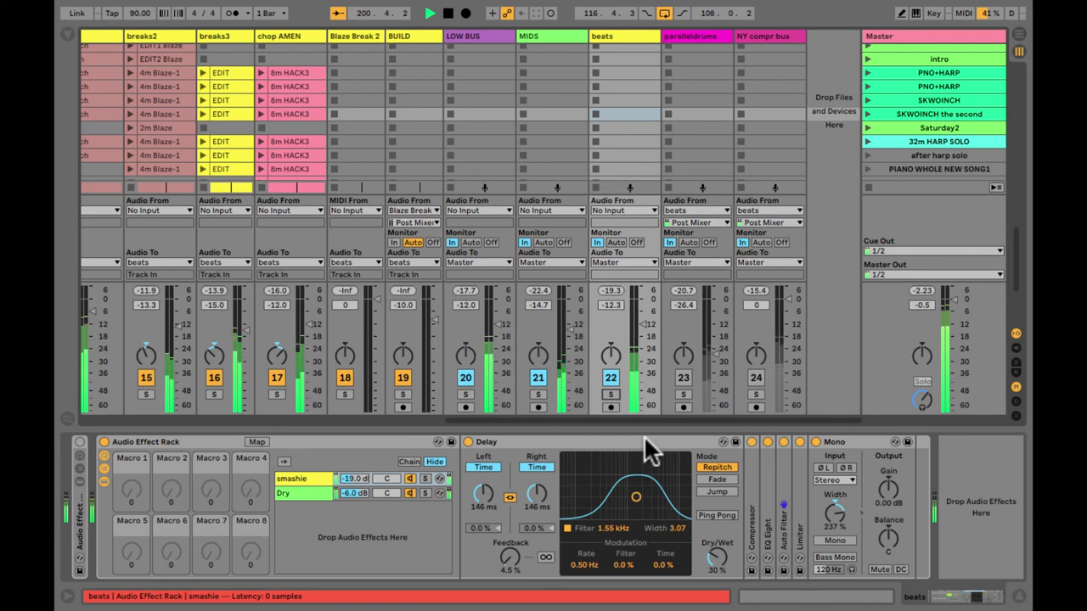
# Audition different Delay mix and feedback amounts in the full mix, settling on 28% Dry/Wet and 8.3% feedback
pyautogui.moveTo(719, 565); pyautogui.dragTo(719, 559)
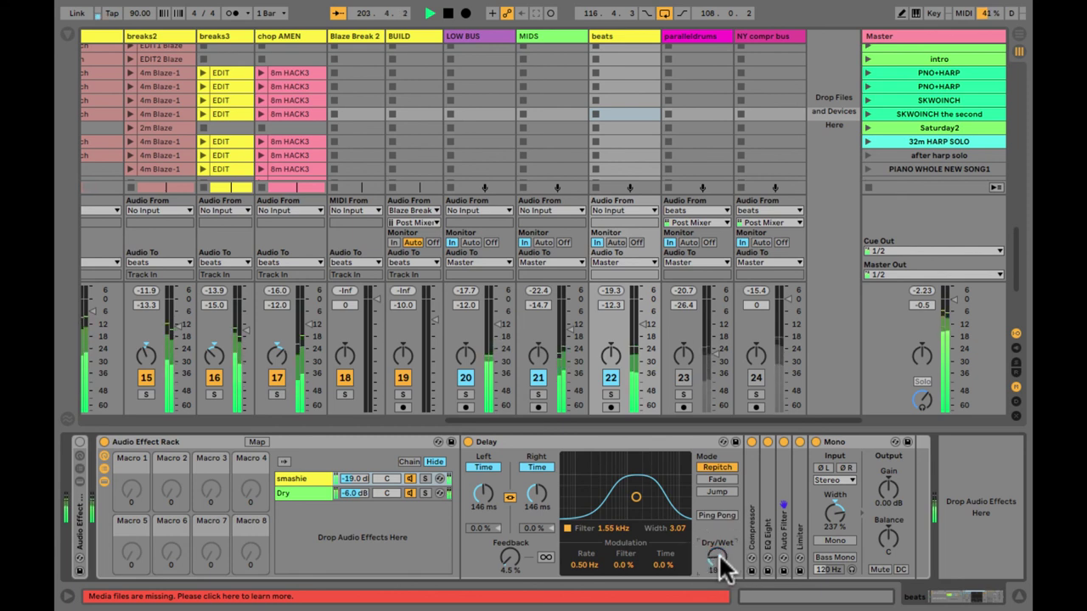
pyautogui.click(720, 560)
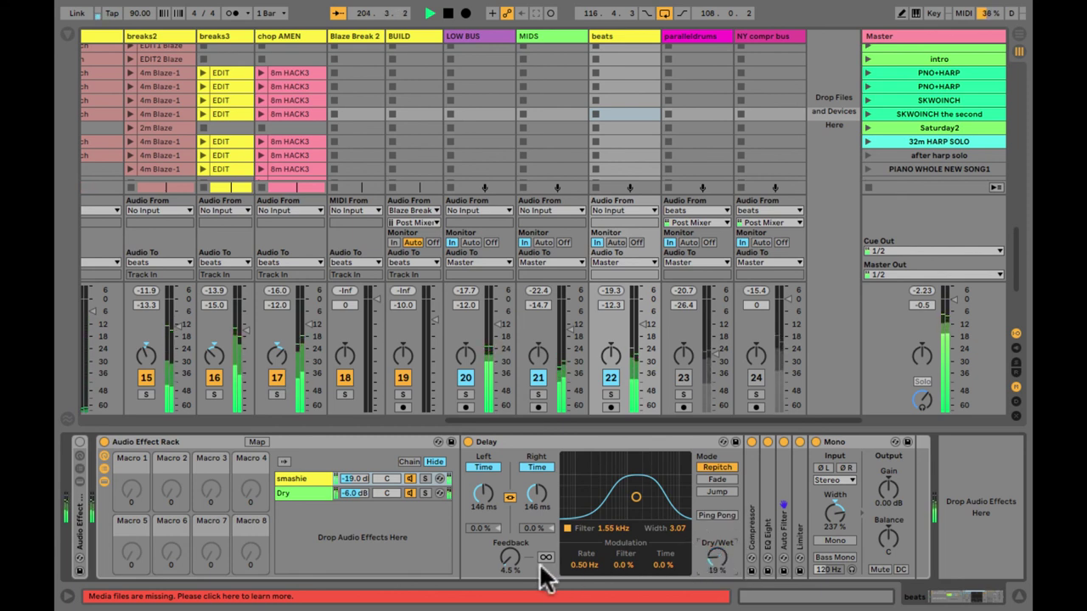
pyautogui.moveTo(509, 564); pyautogui.dragTo(510, 563)
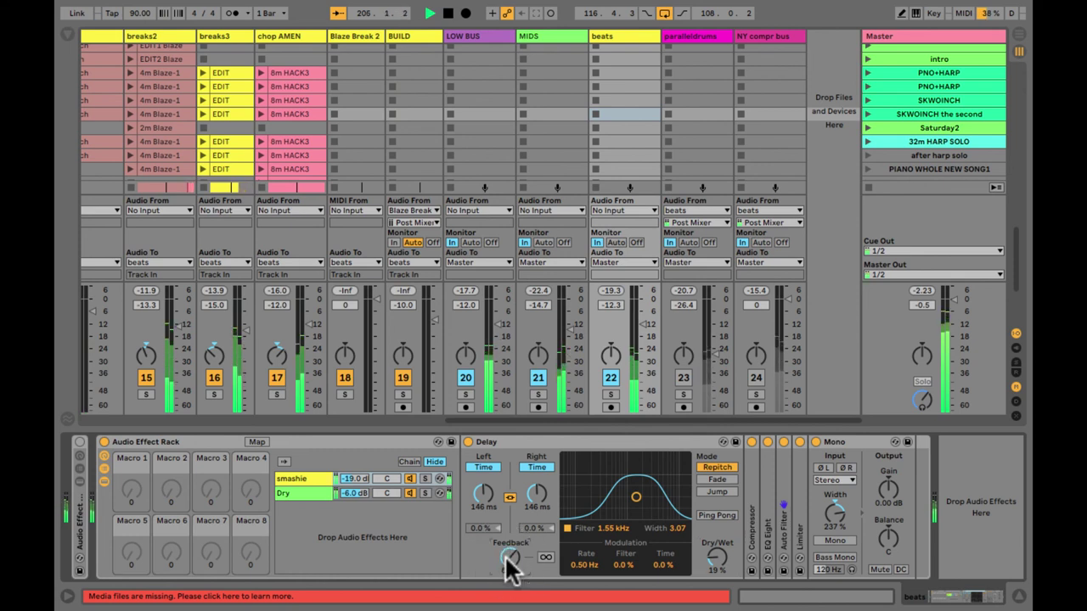
pyautogui.click(509, 567)
pyautogui.moveTo(708, 567); pyautogui.dragTo(713, 570)
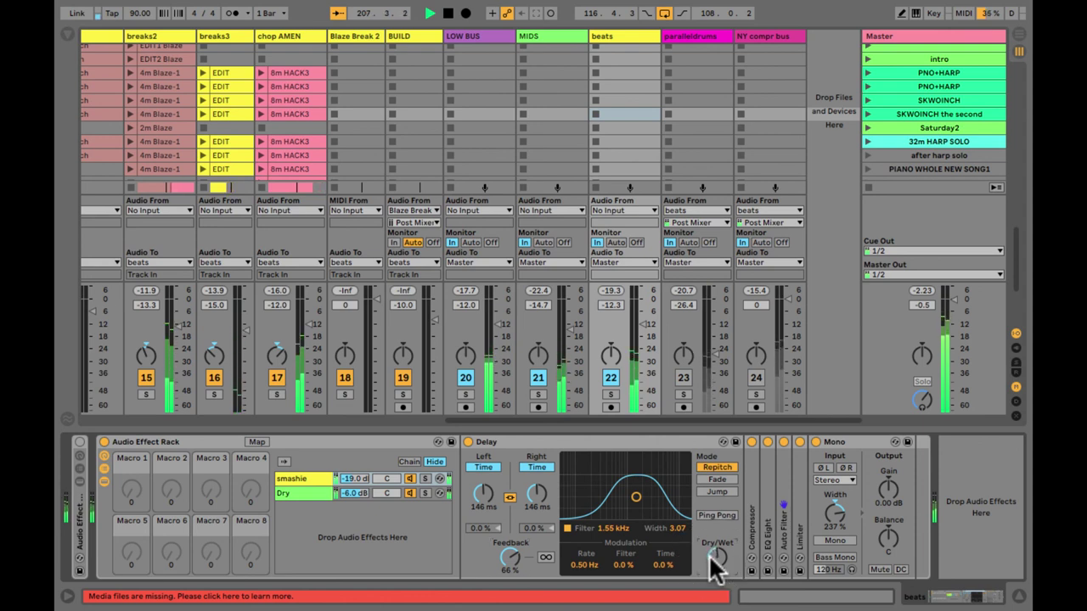
pyautogui.moveTo(514, 562); pyautogui.dragTo(514, 556)
pyautogui.moveTo(717, 561); pyautogui.dragTo(716, 565)
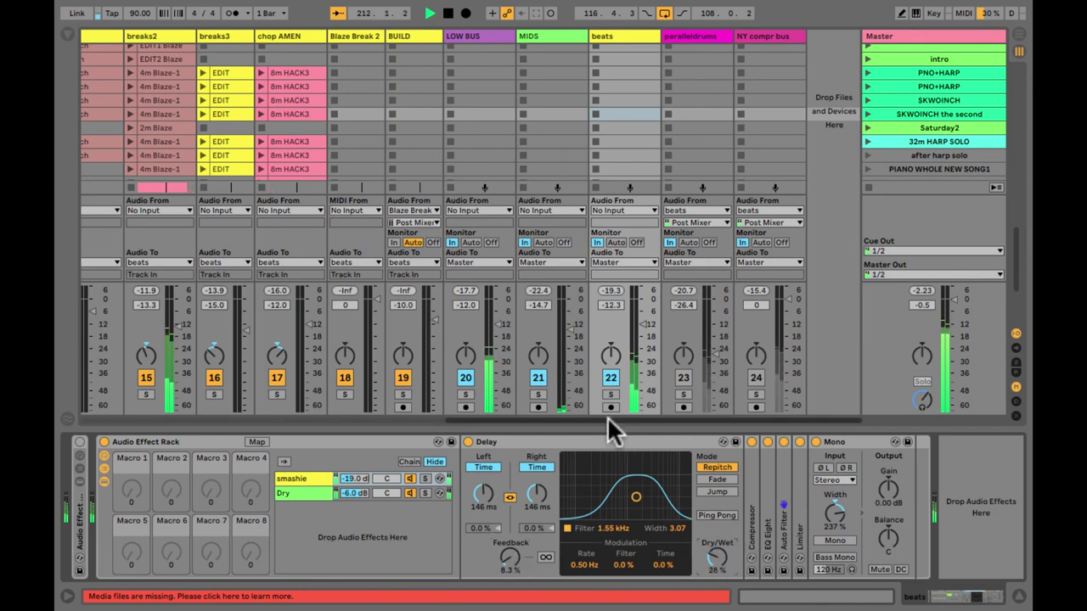
# Solo the saturday ac track in the Arrangement View and examine the end of its end clip friday clip
pyautogui.press('Tab')
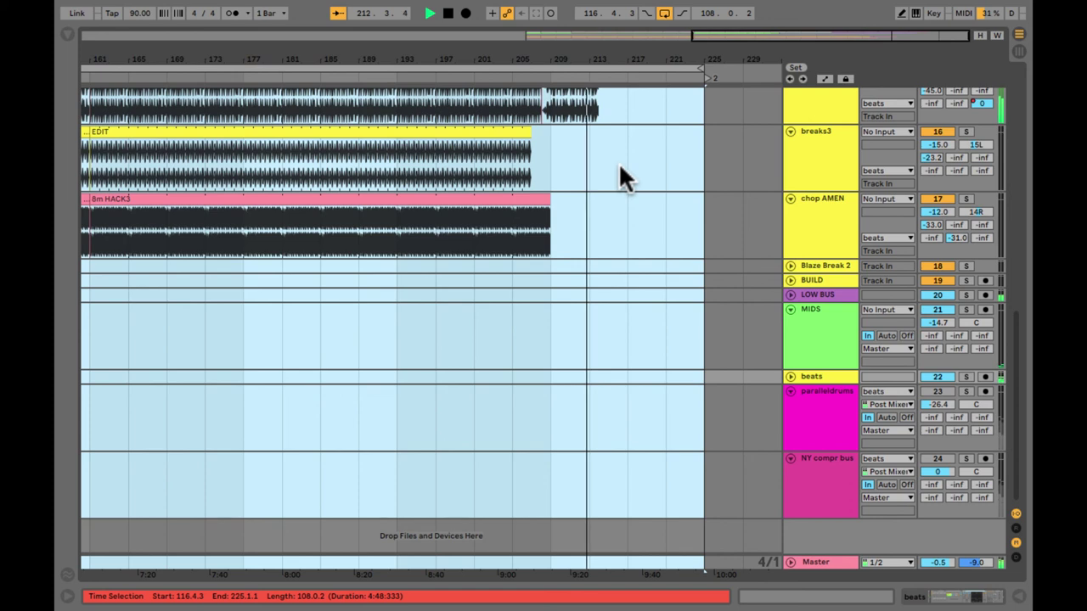
pyautogui.click(620, 178)
pyautogui.scroll(3, 620, 178)
pyautogui.scroll(5, 620, 179)
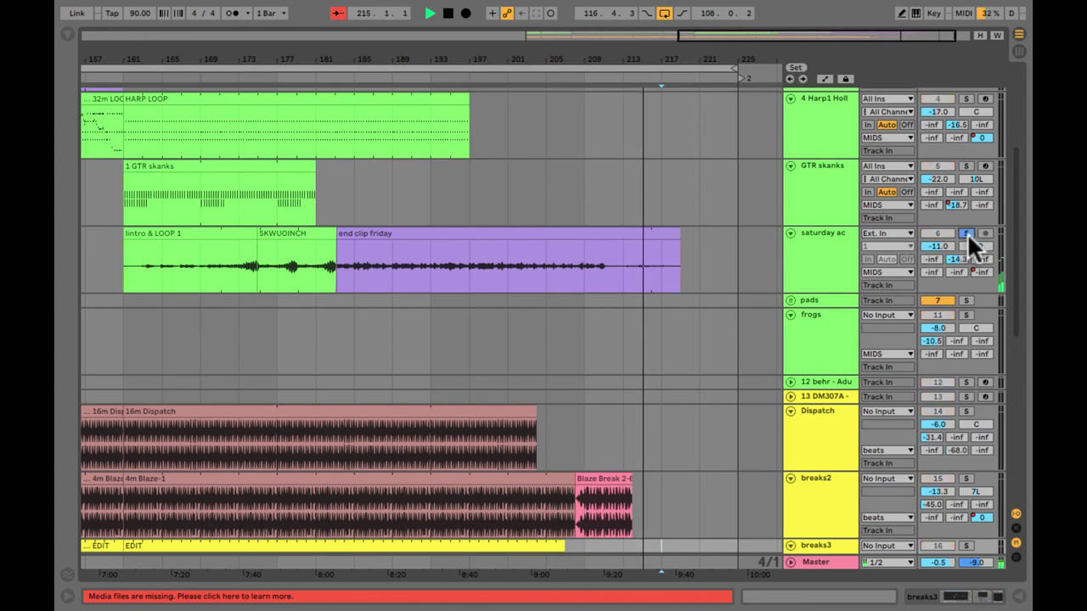
pyautogui.click(966, 233)
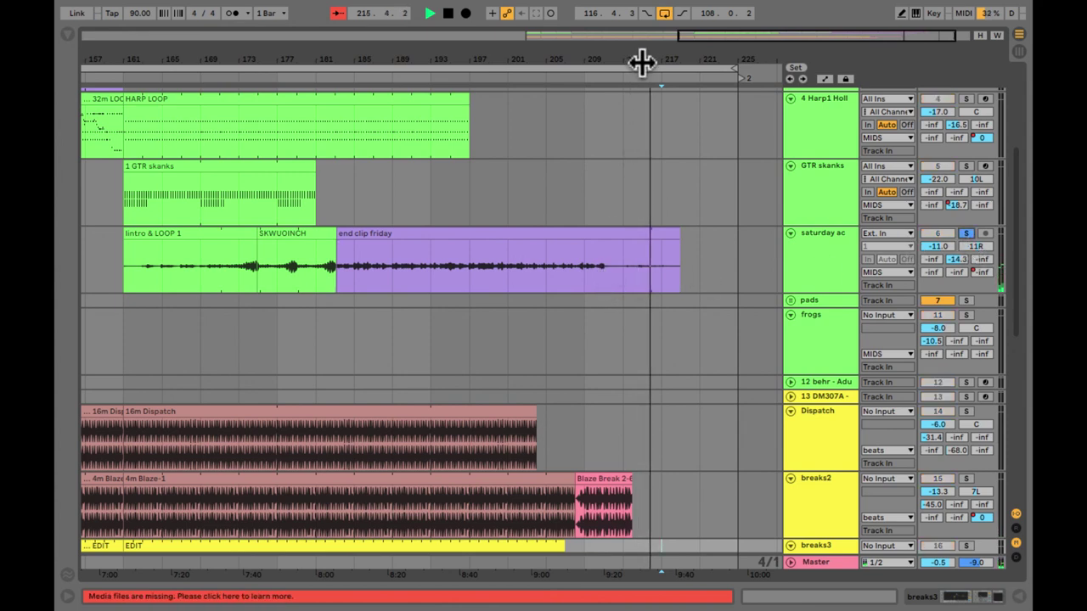
pyautogui.moveTo(643, 61); pyautogui.dragTo(548, 168)
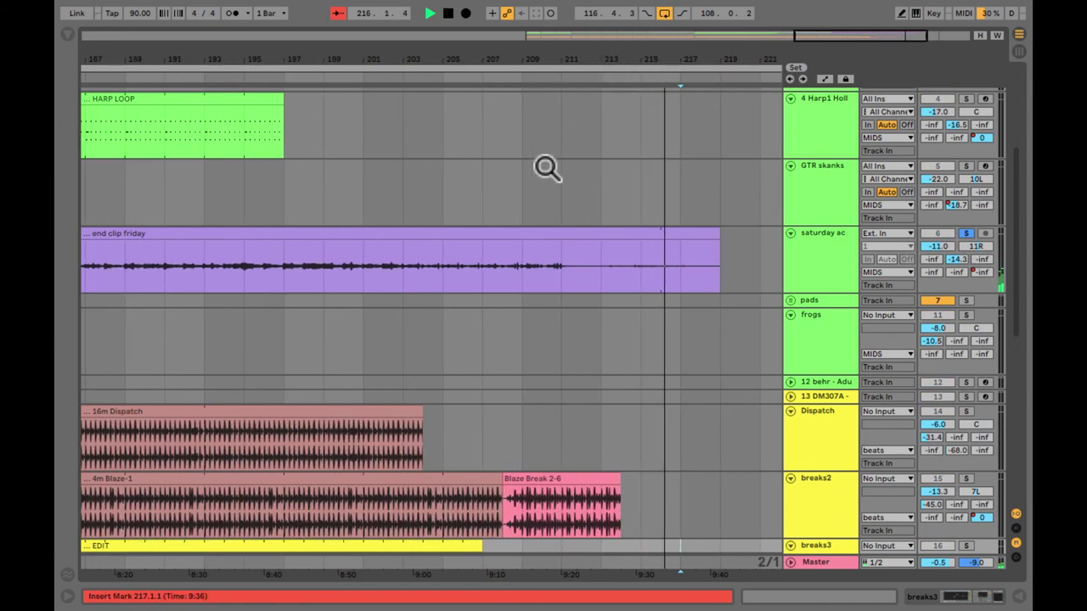
# Stop playback, unsolo the saturday ac track and return to the Session View
pyautogui.click(547, 262)
pyautogui.press('space')
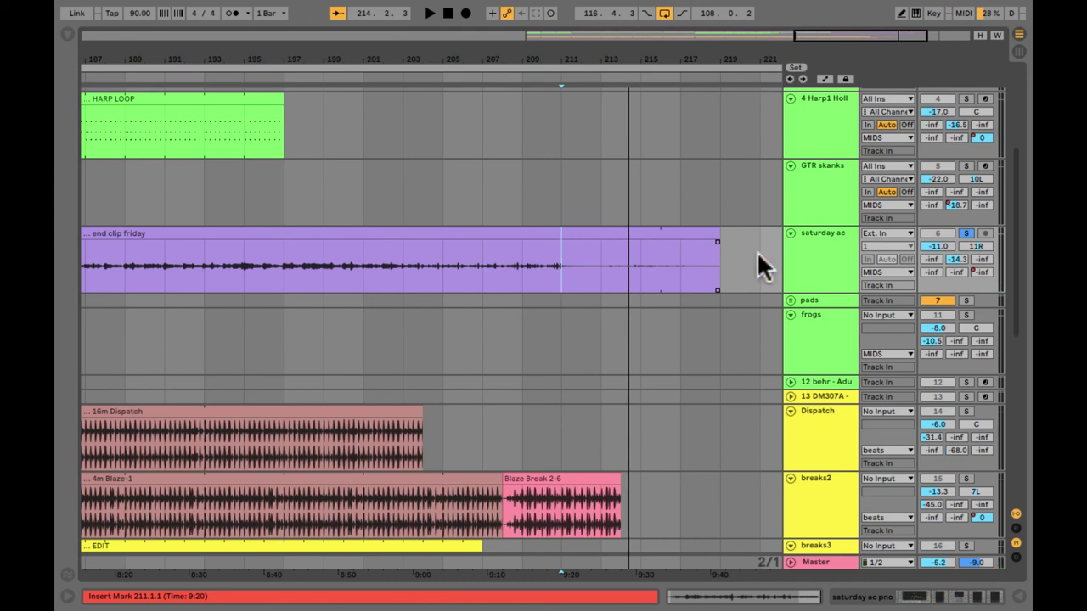
pyautogui.click(965, 233)
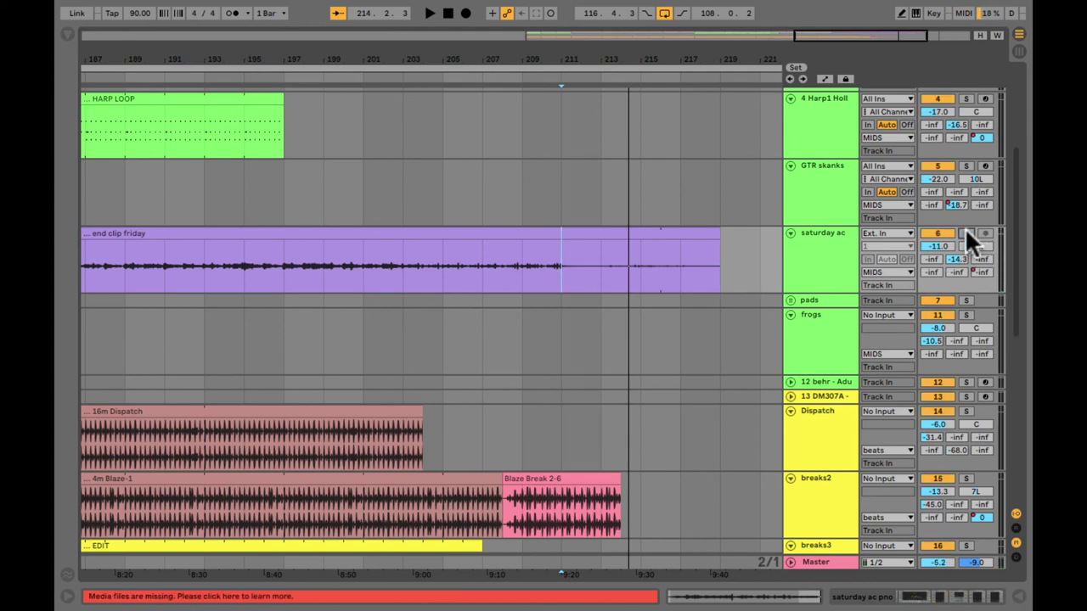
pyautogui.click(553, 269)
pyautogui.press('Tab')
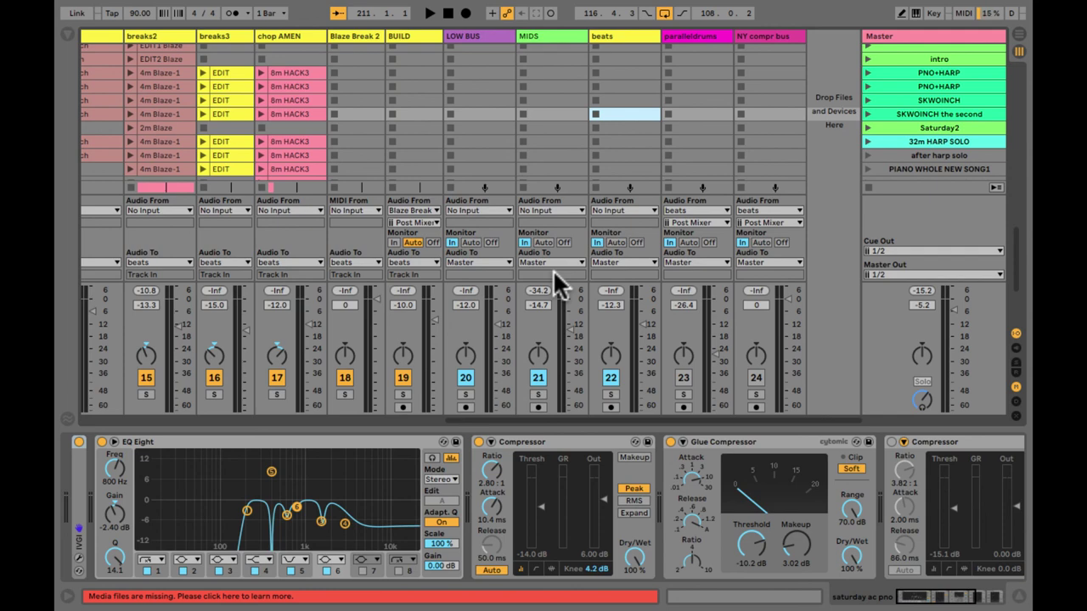
# Examine the Audio Effect Rack on the beats track and the devices and input routing of the paralleldrums track
pyautogui.click(624, 107)
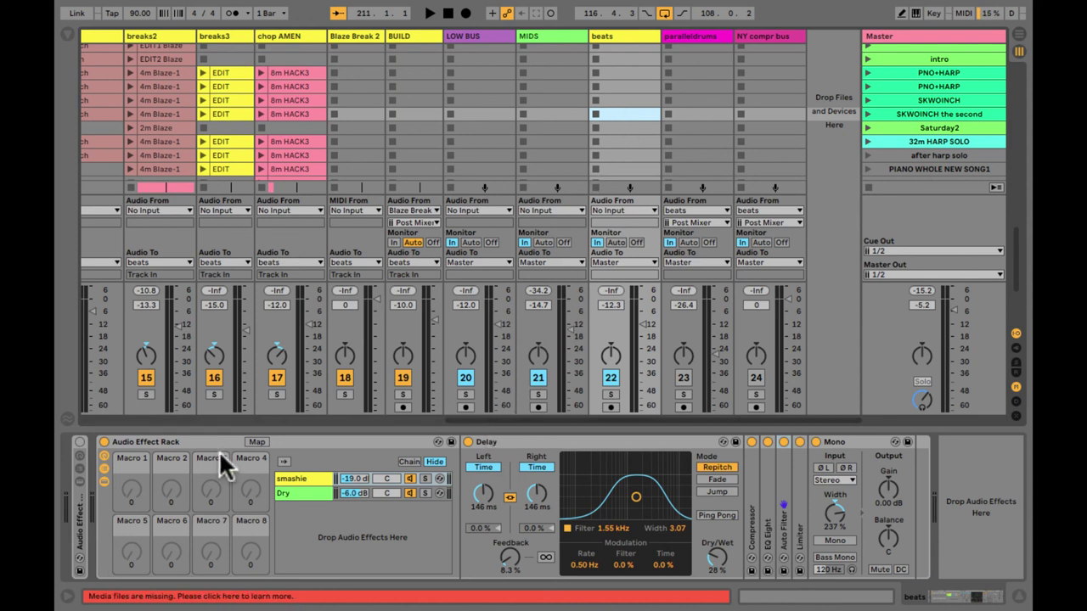
pyautogui.click(181, 442)
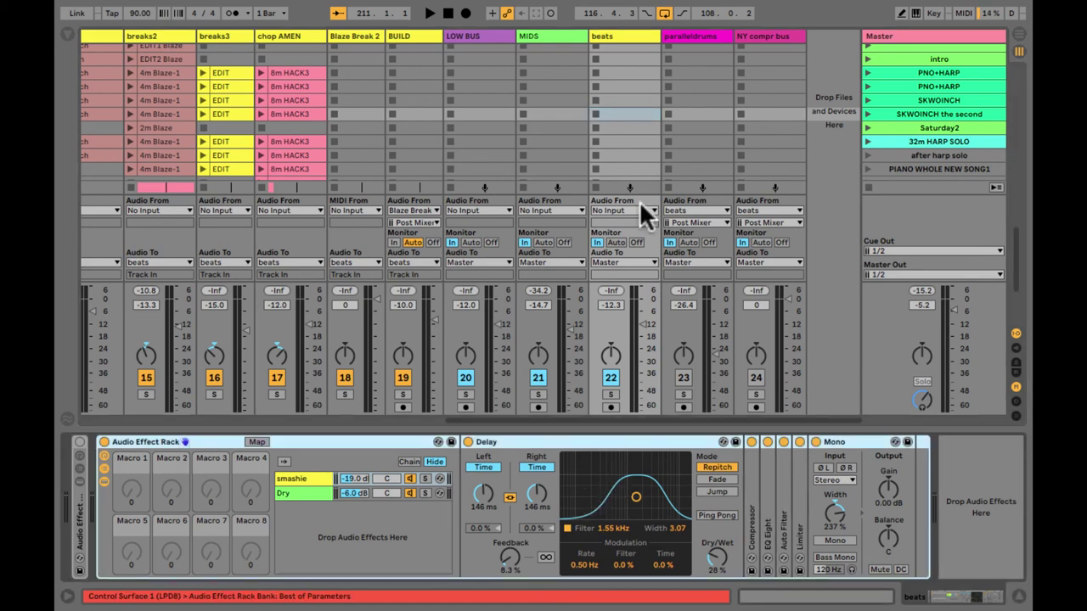
pyautogui.click(637, 130)
pyautogui.click(703, 124)
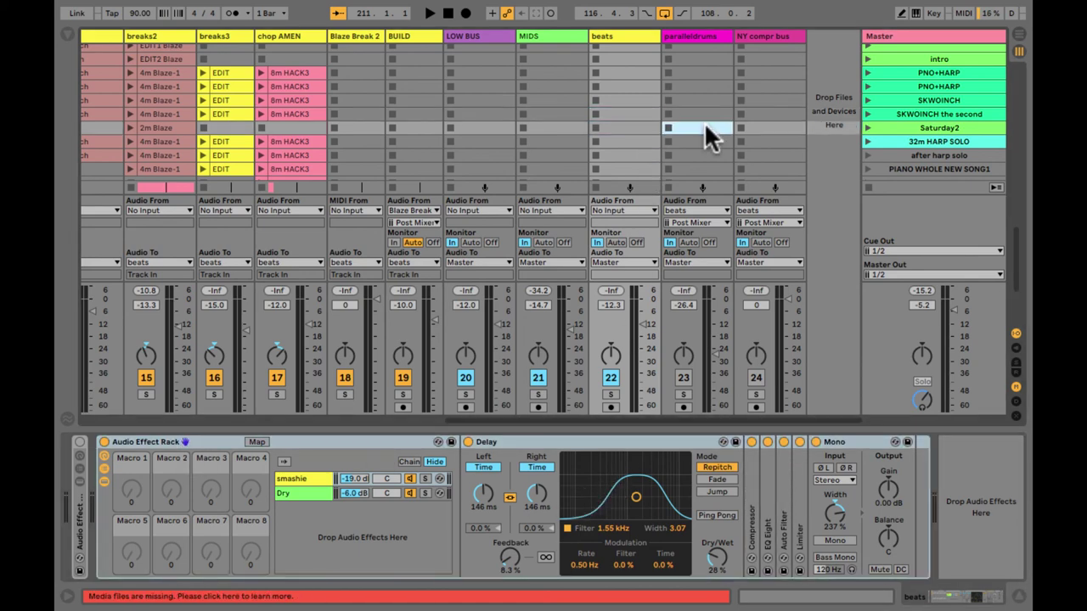
pyautogui.click(701, 30)
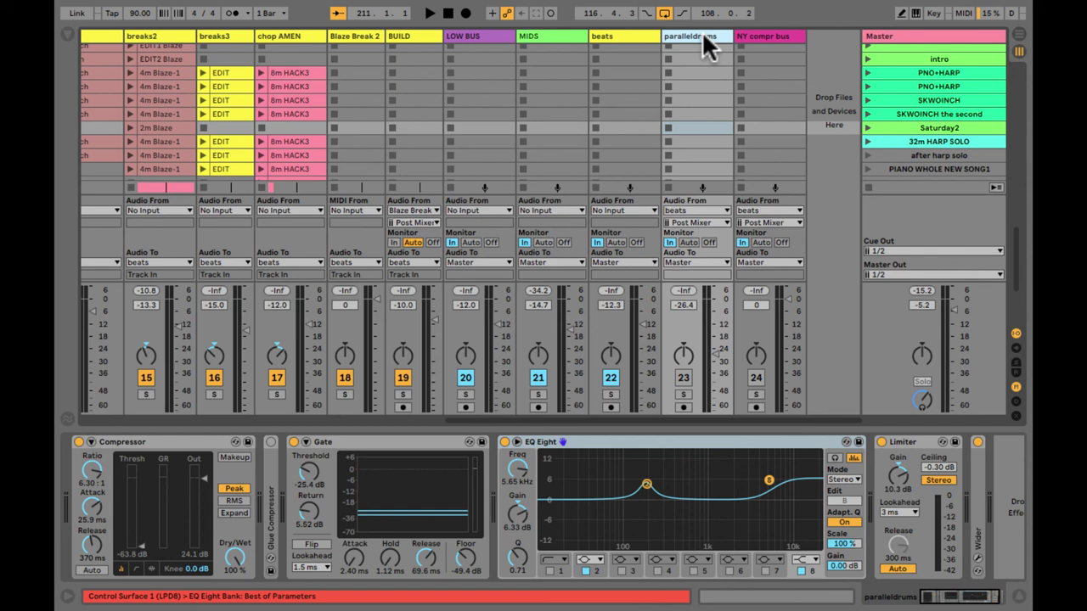
pyautogui.click(688, 211)
pyautogui.click(686, 211)
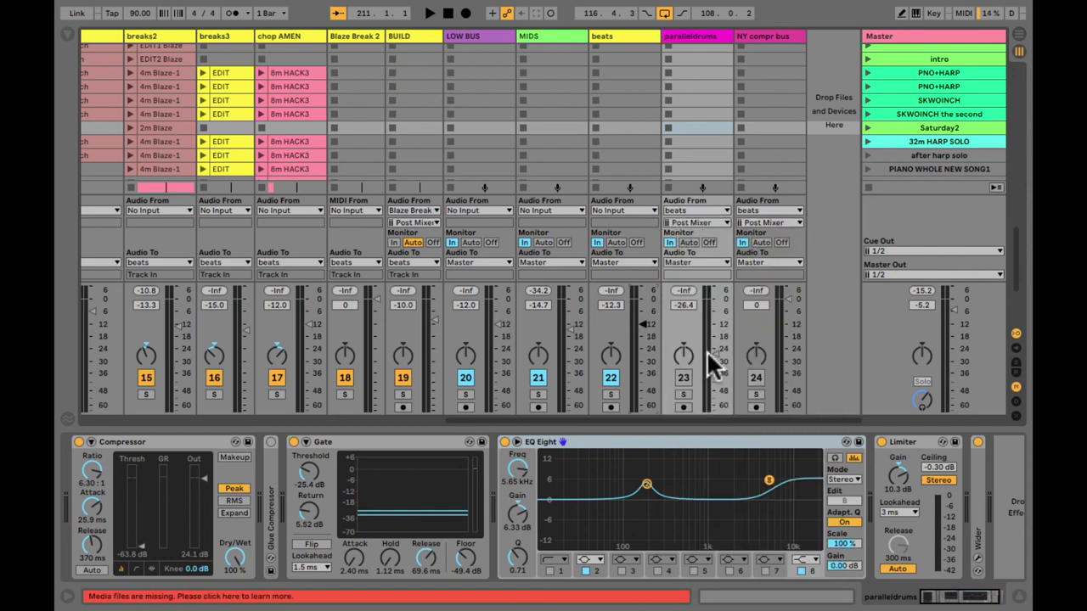
# Inspect the Wet and Dry chains on the NY compr bus track and the smashie chain's Delay on the beats track
pyautogui.click(762, 36)
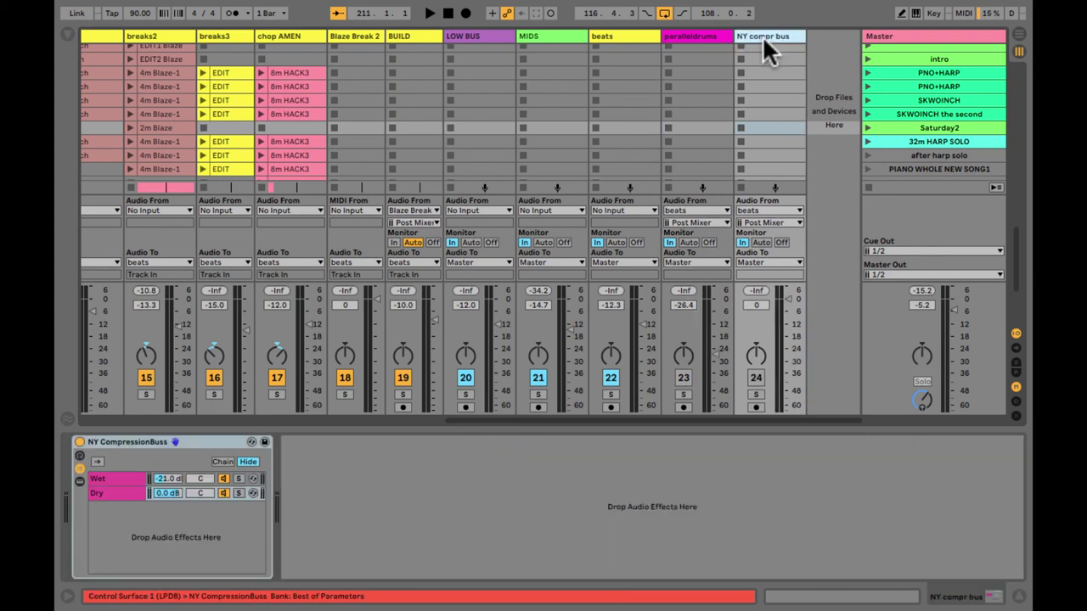
pyautogui.click(122, 479)
pyautogui.click(123, 492)
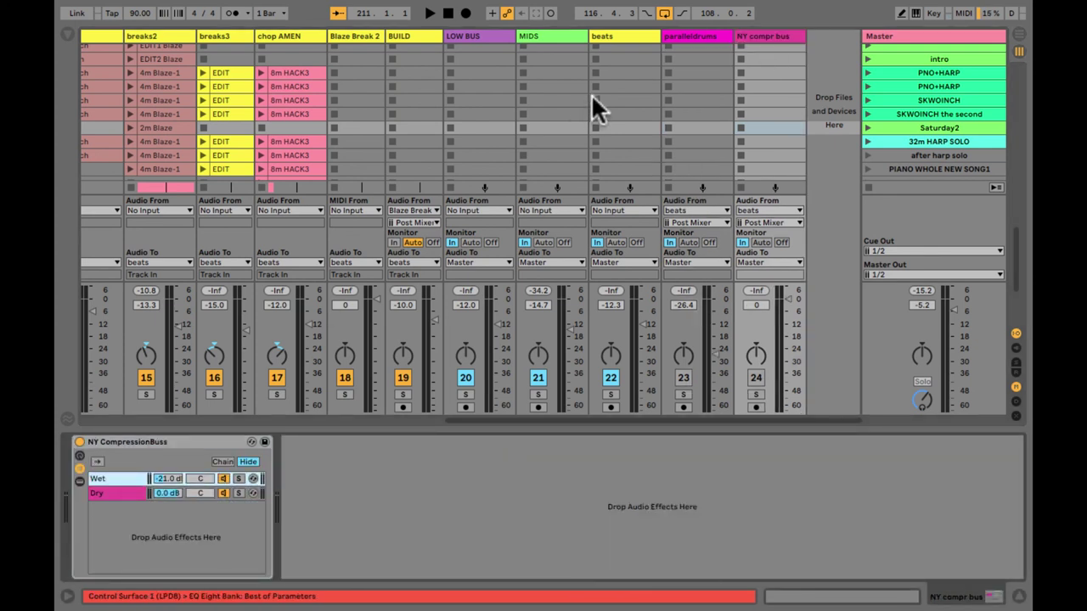
pyautogui.click(618, 34)
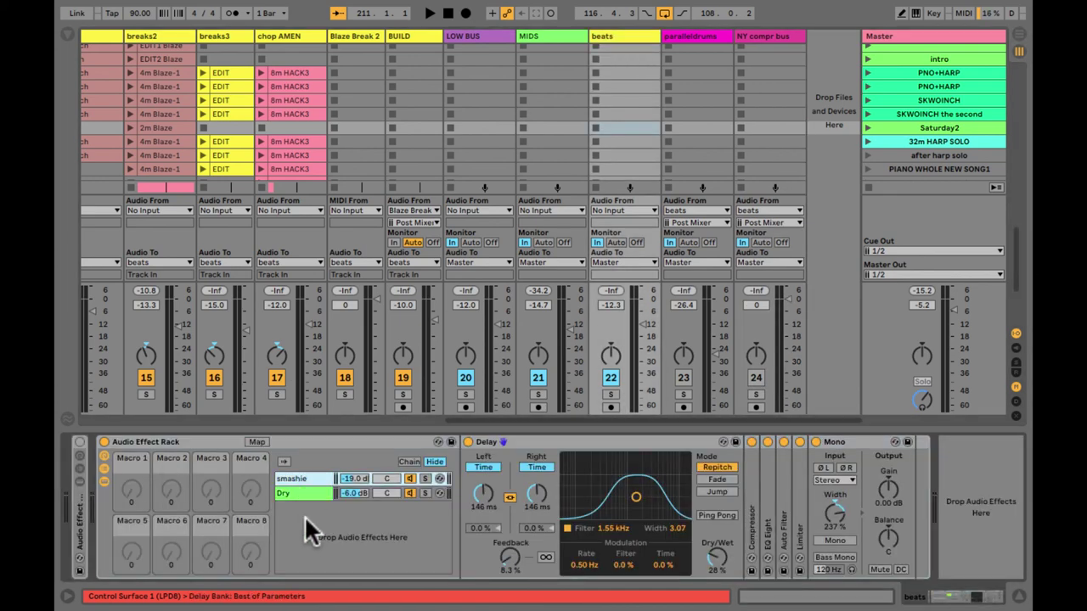
pyautogui.click(538, 441)
pyautogui.rightClick(544, 444)
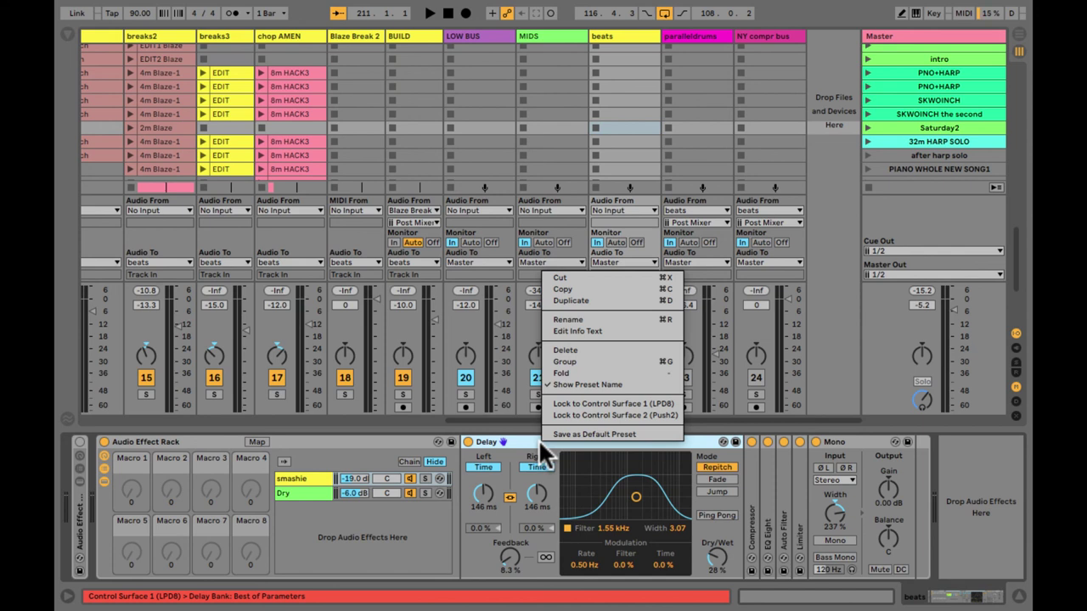
pyautogui.click(356, 571)
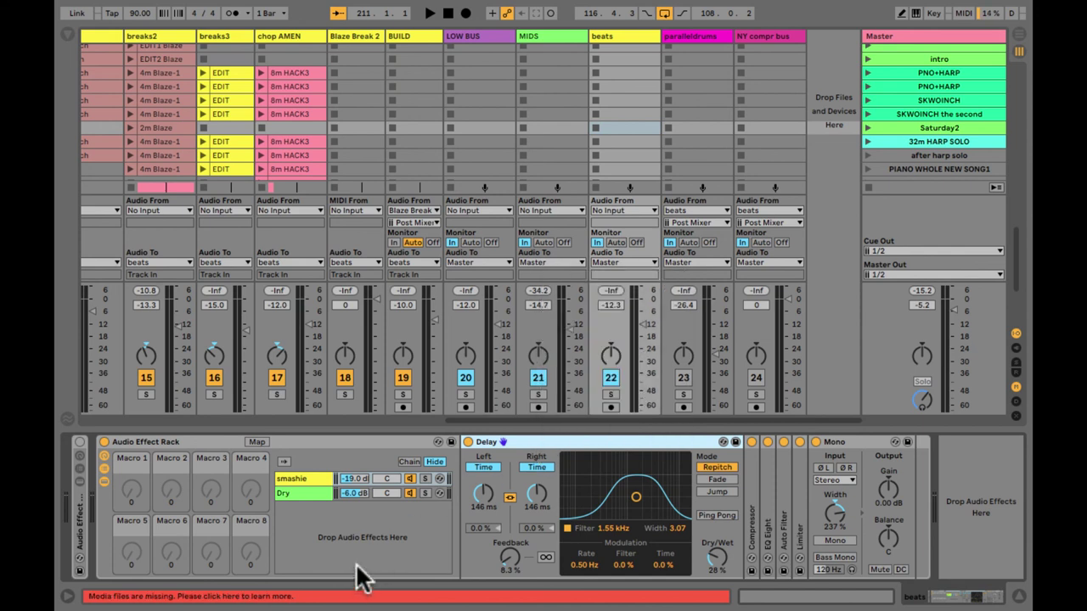
# Hide the chain devices in the beats track's Audio Effect Rack, keeping its smashie and Dry chain list displayed
pyautogui.click(334, 535)
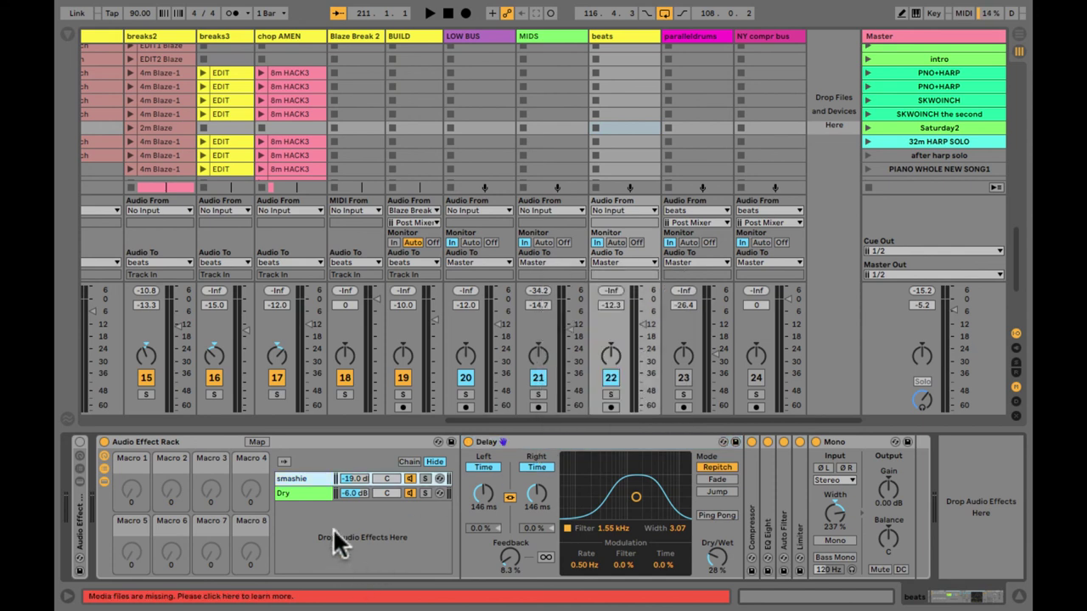
pyautogui.click(104, 470)
pyautogui.hotkey('shift', '?')
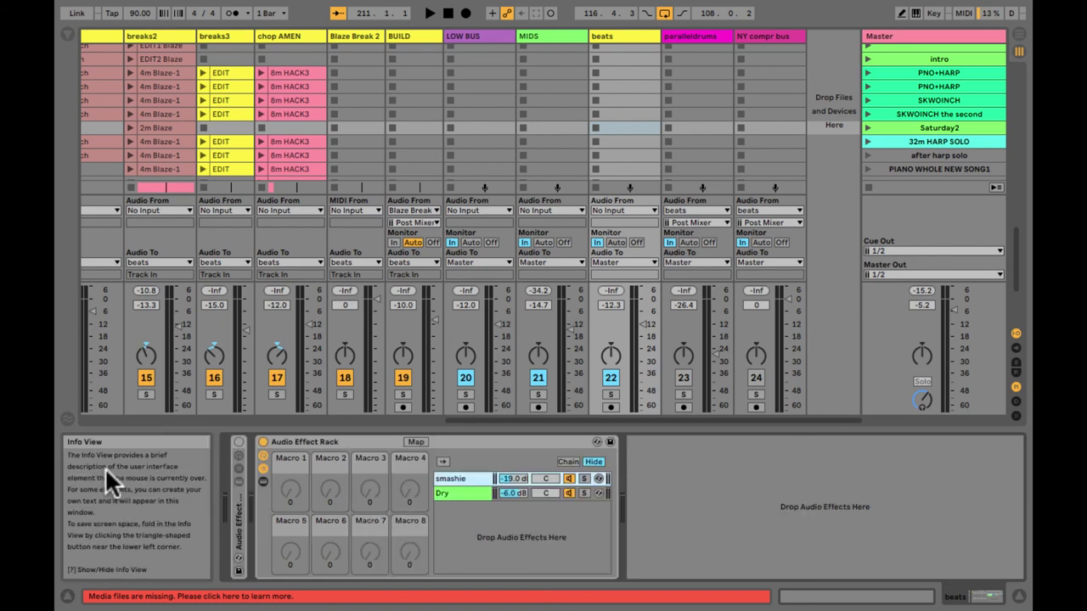
pyautogui.click(262, 467)
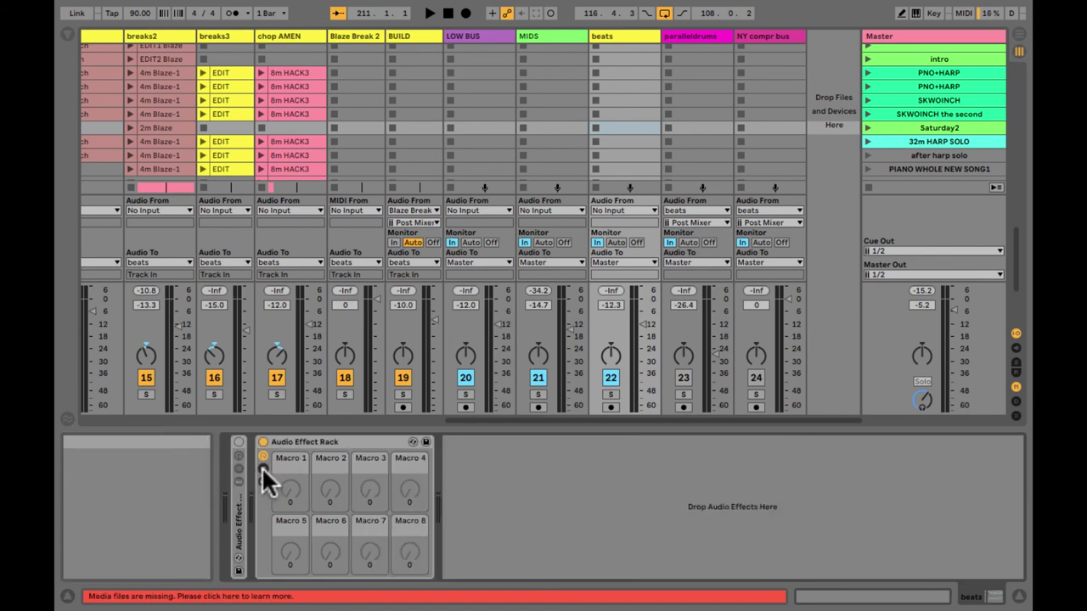
pyautogui.hotkey('shift', '?')
pyautogui.click(103, 468)
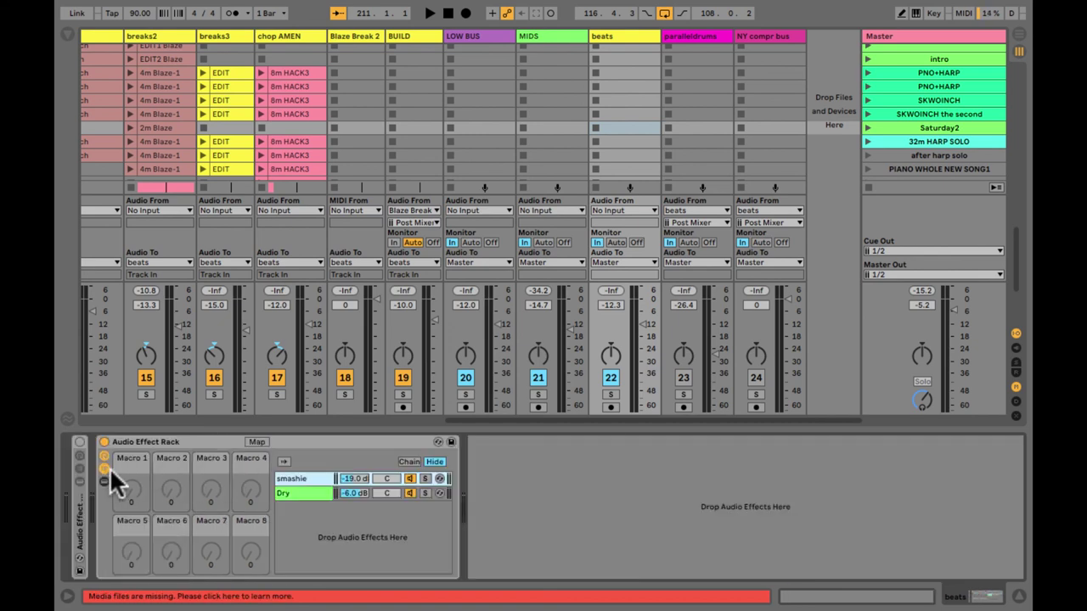
pyautogui.click(301, 520)
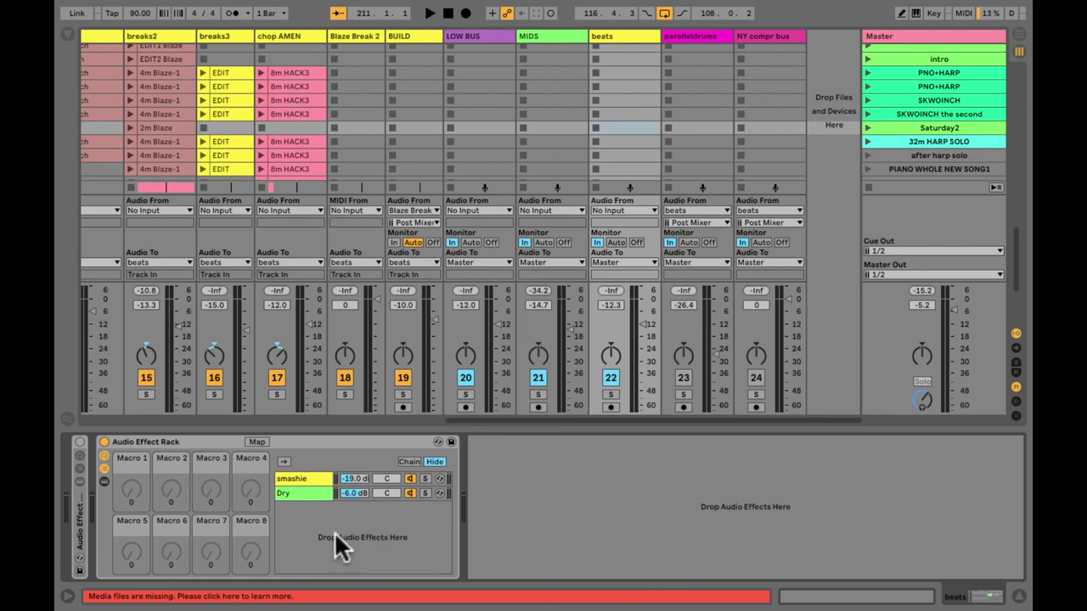
# Display the return tracks in the Session View and insert a new return track G
pyautogui.hotkey('ctrl', 'alt', 'r')
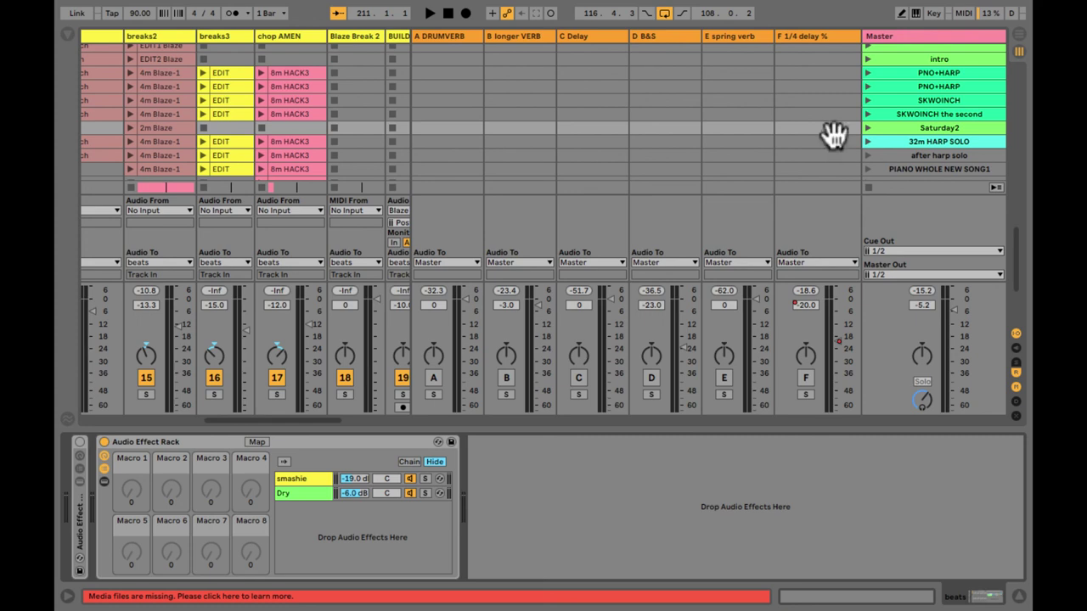
pyautogui.hotkey('ctrl', 'alt', 't')
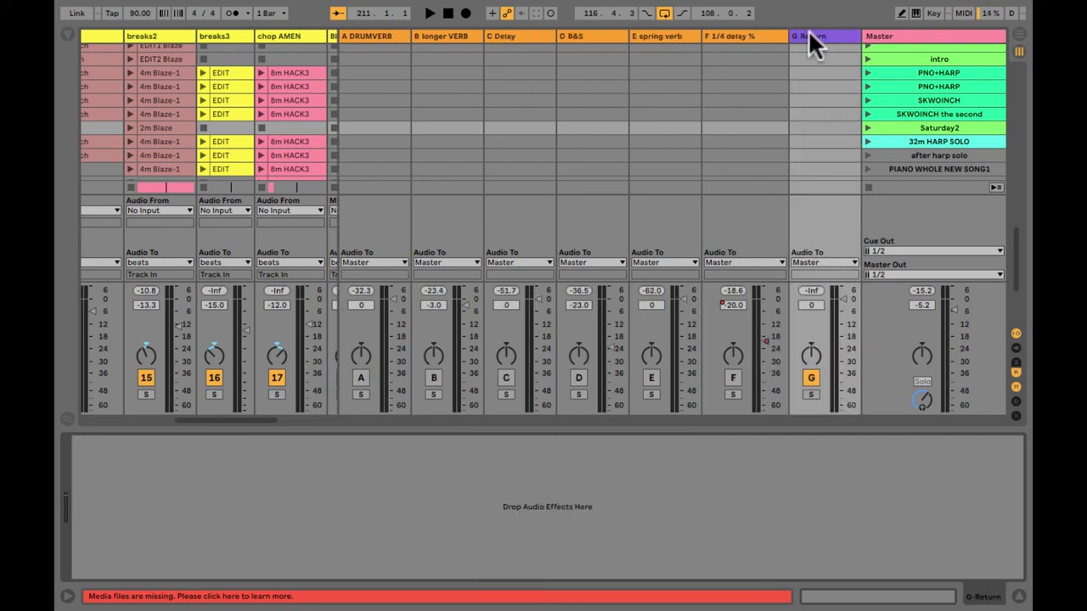
pyautogui.click(819, 87)
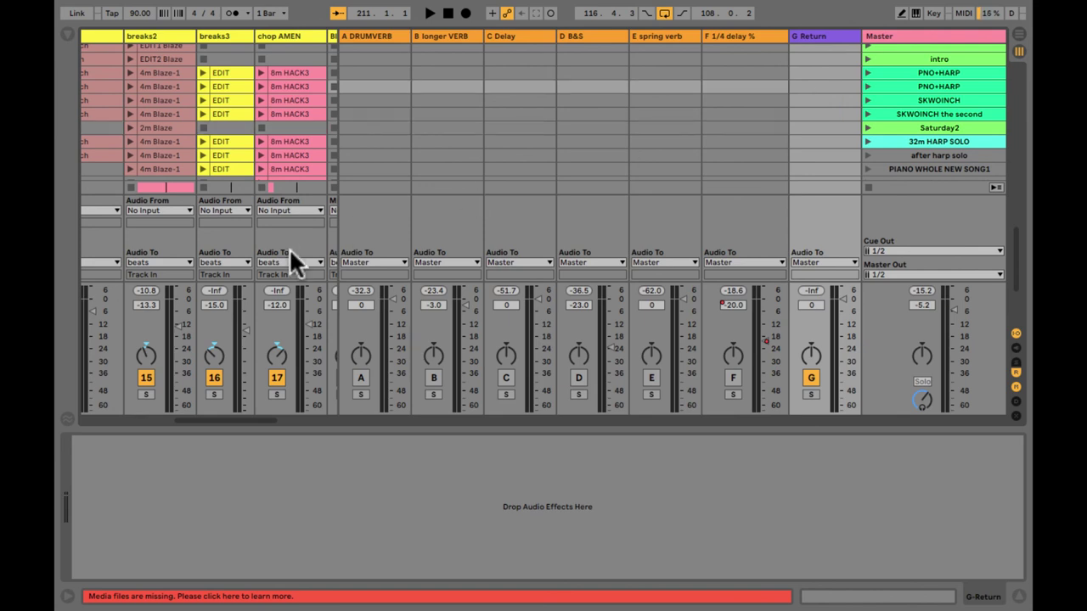
# Reveal the sends, raise the breaks3 track's send to return G to 0.0 dB, and hide the sends section again
pyautogui.hotkey('ctrl', 'alt', 's')
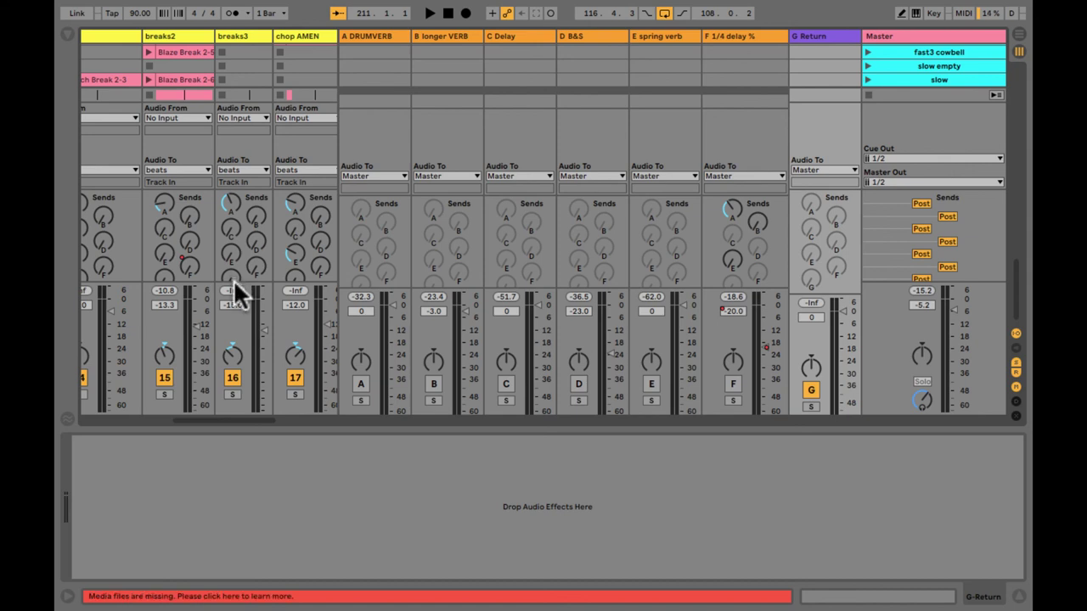
pyautogui.moveTo(234, 279); pyautogui.dragTo(232, 331)
pyautogui.click(231, 332)
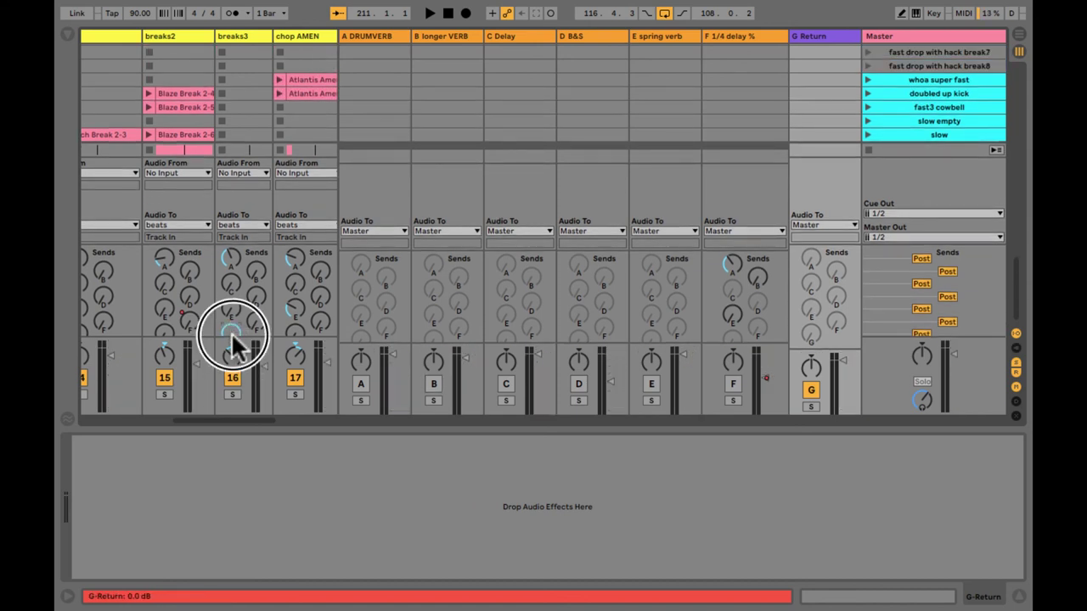
pyautogui.hotkey('ctrl', 'alt', 's')
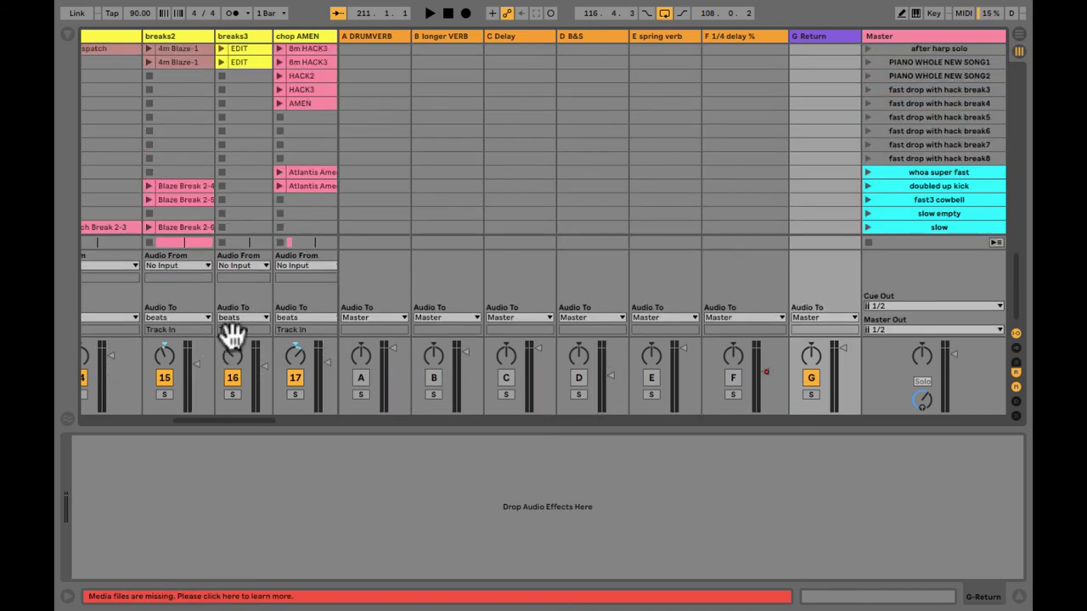
# Remove the new return track G and hide the return tracks
pyautogui.click(824, 34)
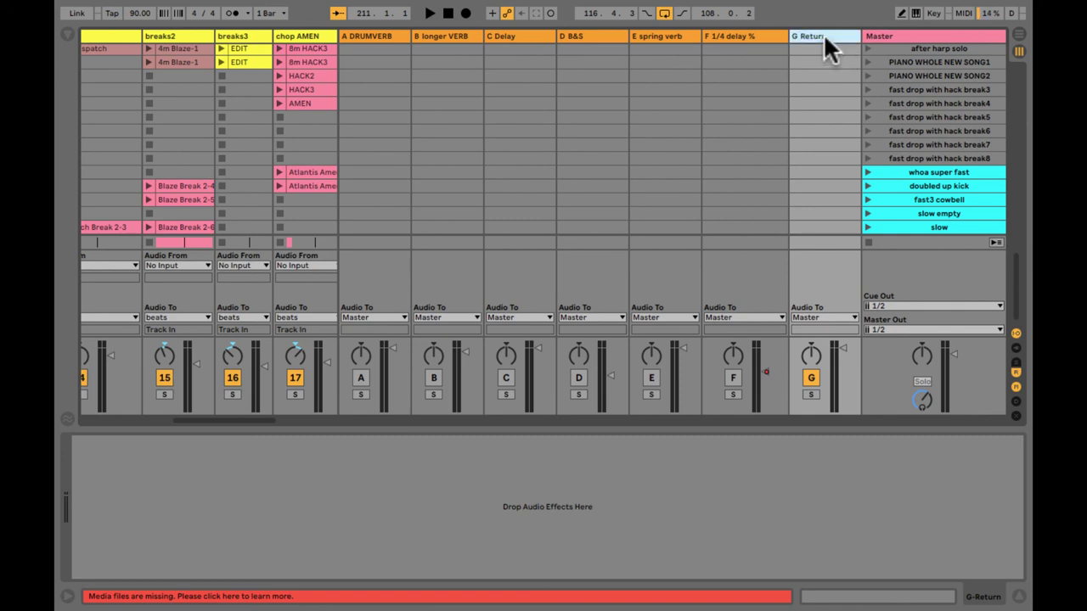
pyautogui.hotkey('ctrl', 'z')
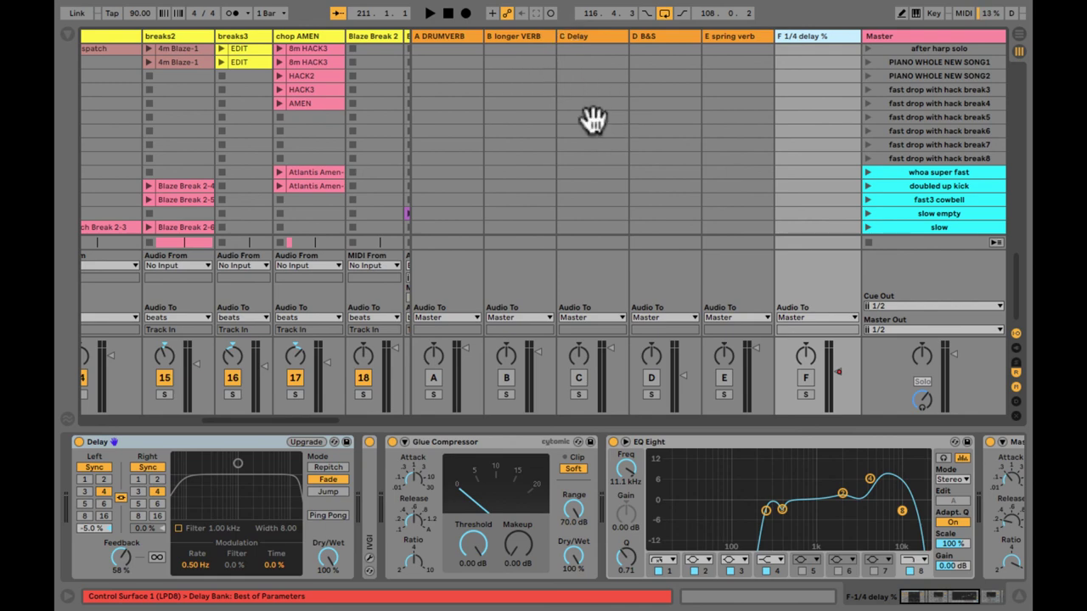
pyautogui.hotkey('ctrl', 'z')
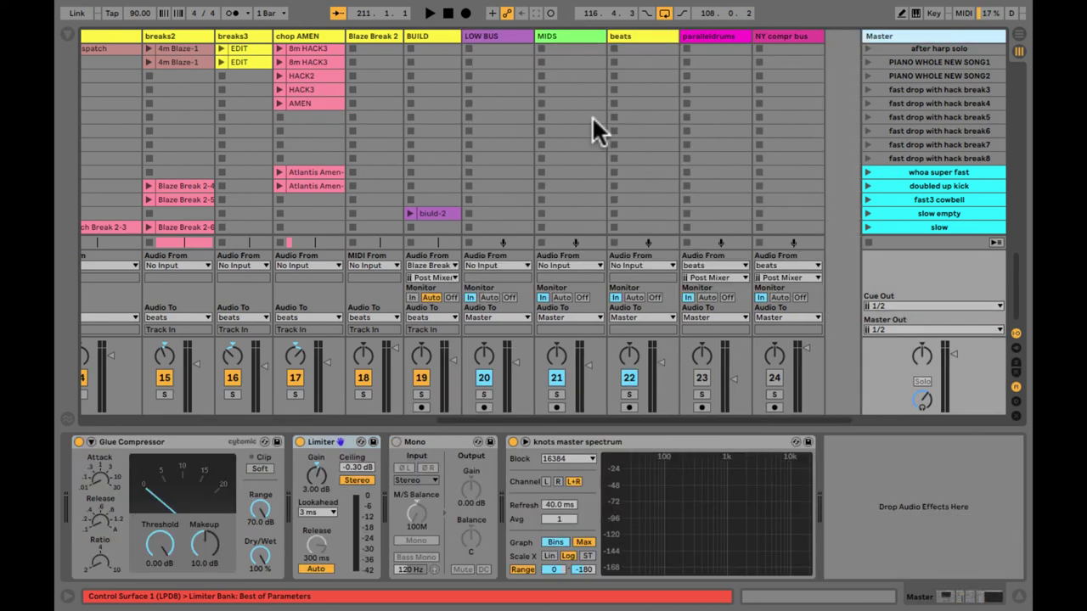
# Show the paralleldrums devices during playback, switch to the Arrangement View and play the loop range from around bar 145
pyautogui.click(700, 36)
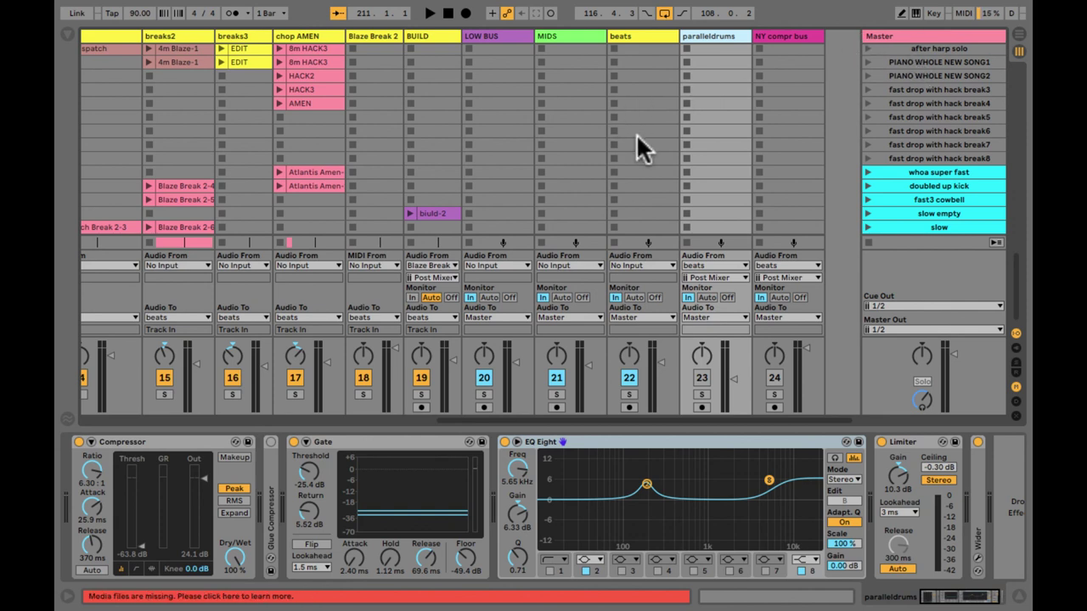
pyautogui.press('space')
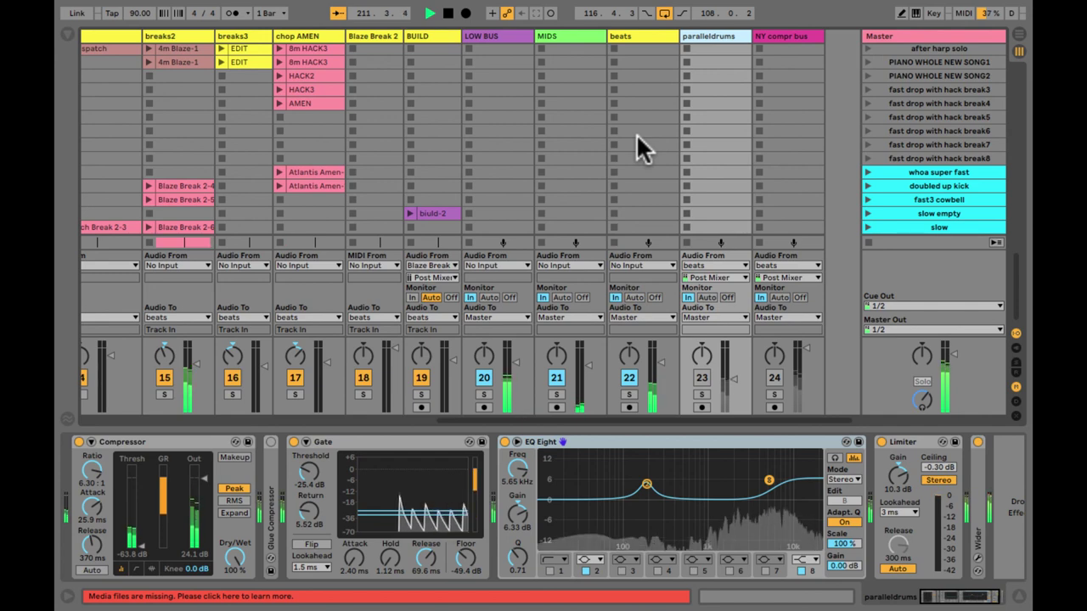
pyautogui.press('Tab')
pyautogui.press('space')
pyautogui.moveTo(404, 57); pyautogui.dragTo(478, 87)
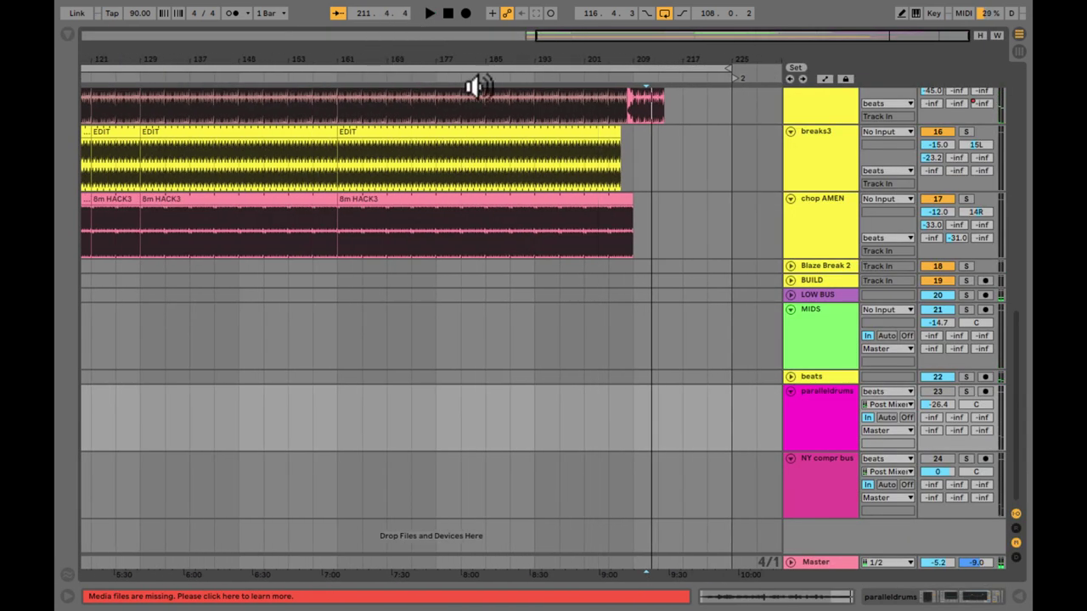
pyautogui.click(337, 73)
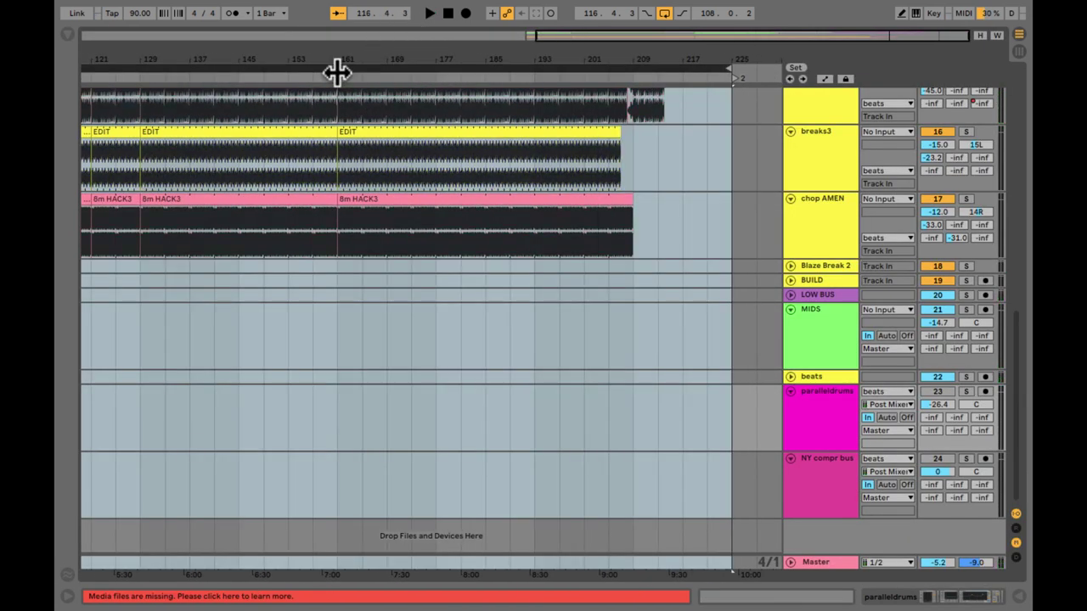
pyautogui.click(237, 77)
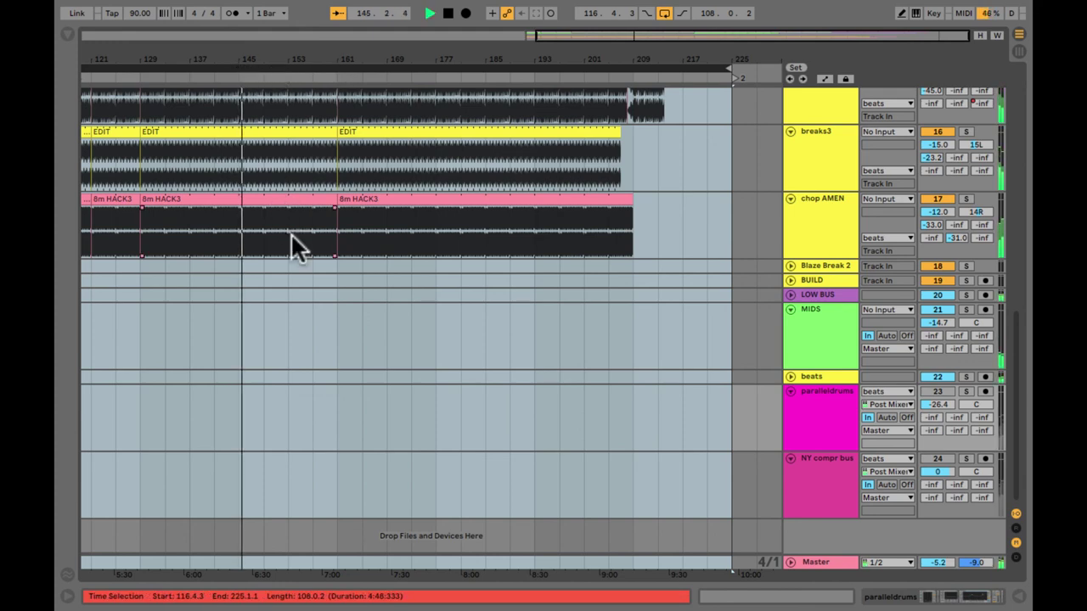